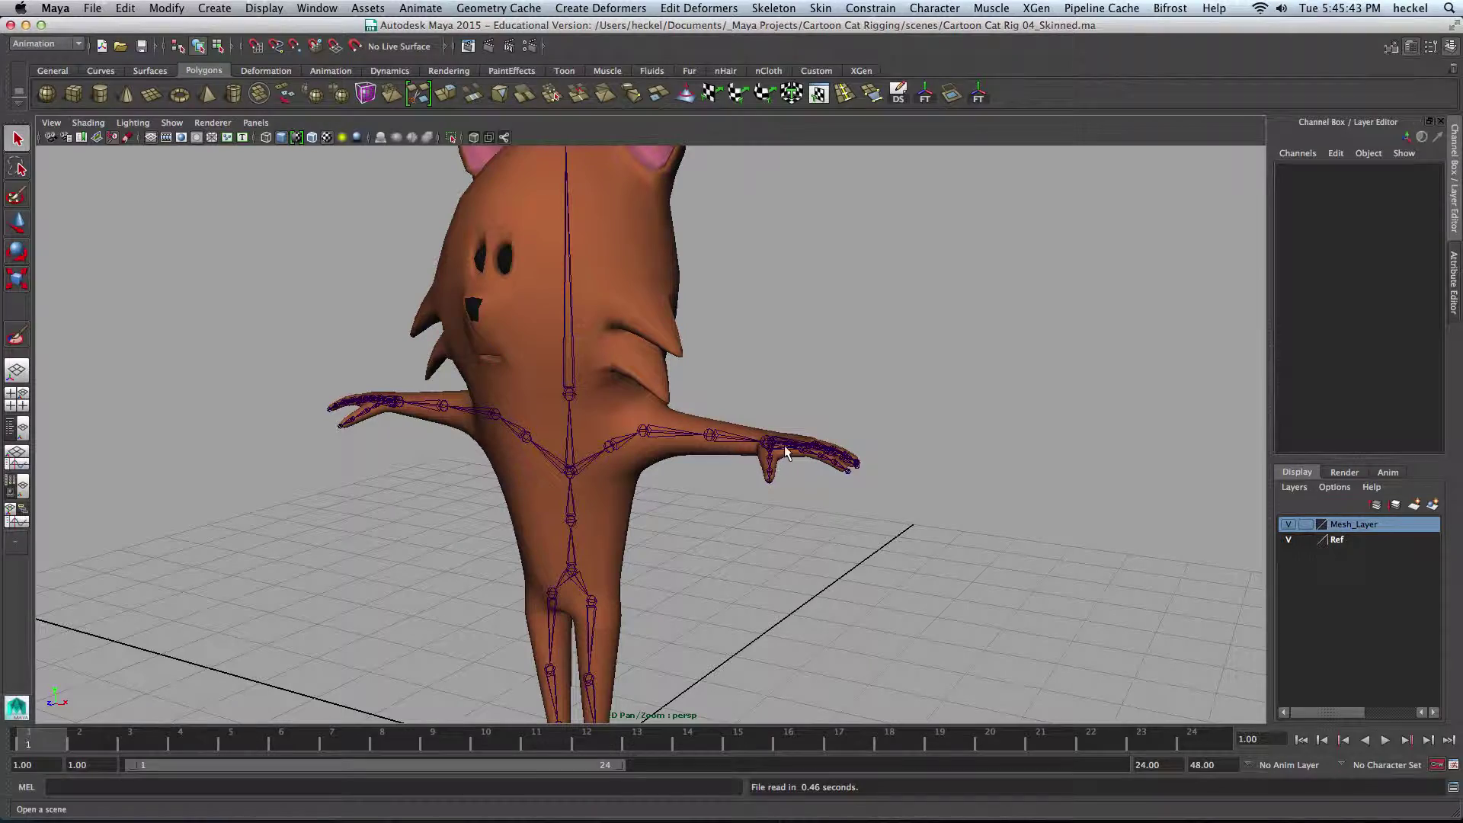
# Bend the cat's left wrist joint (bind_l_wrist01) downward to about -37° in Rotate Z
pyautogui.keyDown('alt'); pyautogui.moveTo(751, 455); pyautogui.dragTo(966, 459, button='right'); pyautogui.keyUp('alt')
pyautogui.keyDown('alt'); pyautogui.moveTo(966, 458); pyautogui.dragTo(897, 446, button='middle'); pyautogui.keyUp('alt')
pyautogui.click(717, 404)
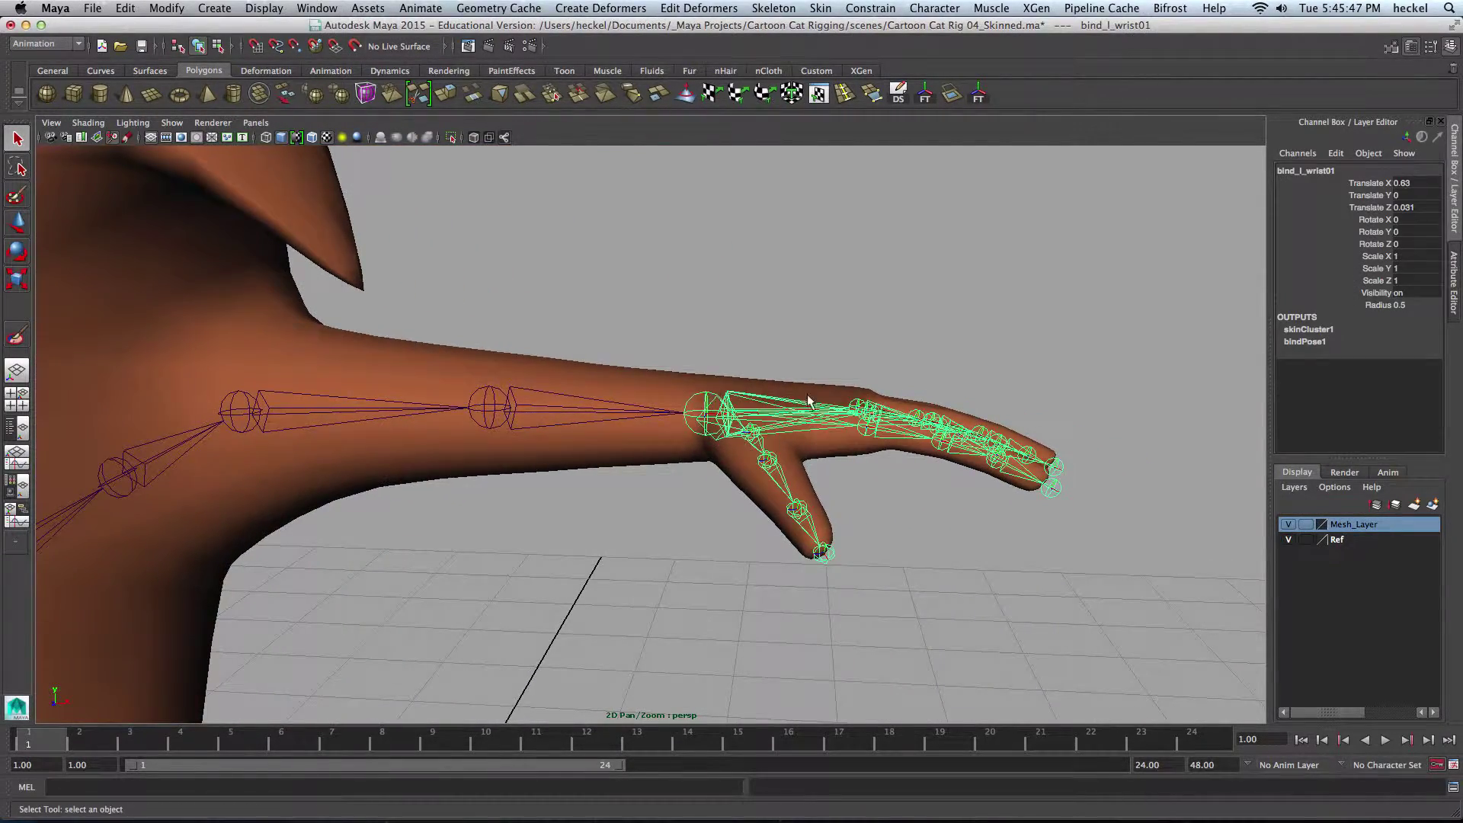
pyautogui.keyDown('alt'); pyautogui.moveTo(800, 402); pyautogui.dragTo(830, 392); pyautogui.keyUp('alt')
pyautogui.press('e')
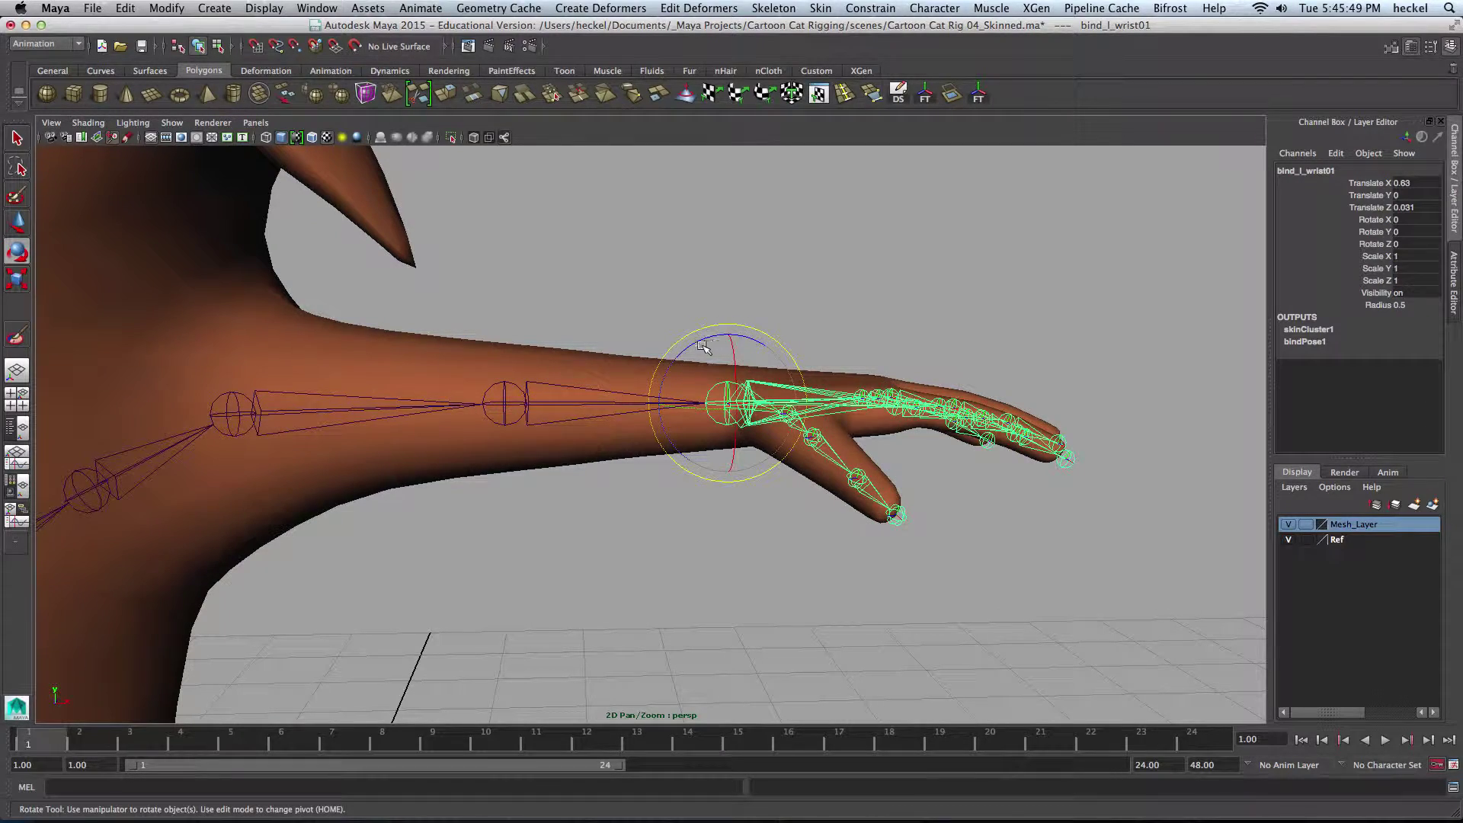
pyautogui.moveTo(702, 346); pyautogui.dragTo(734, 333)
pyautogui.keyDown('alt'); pyautogui.moveTo(836, 349); pyautogui.dragTo(860, 297); pyautogui.keyUp('alt')
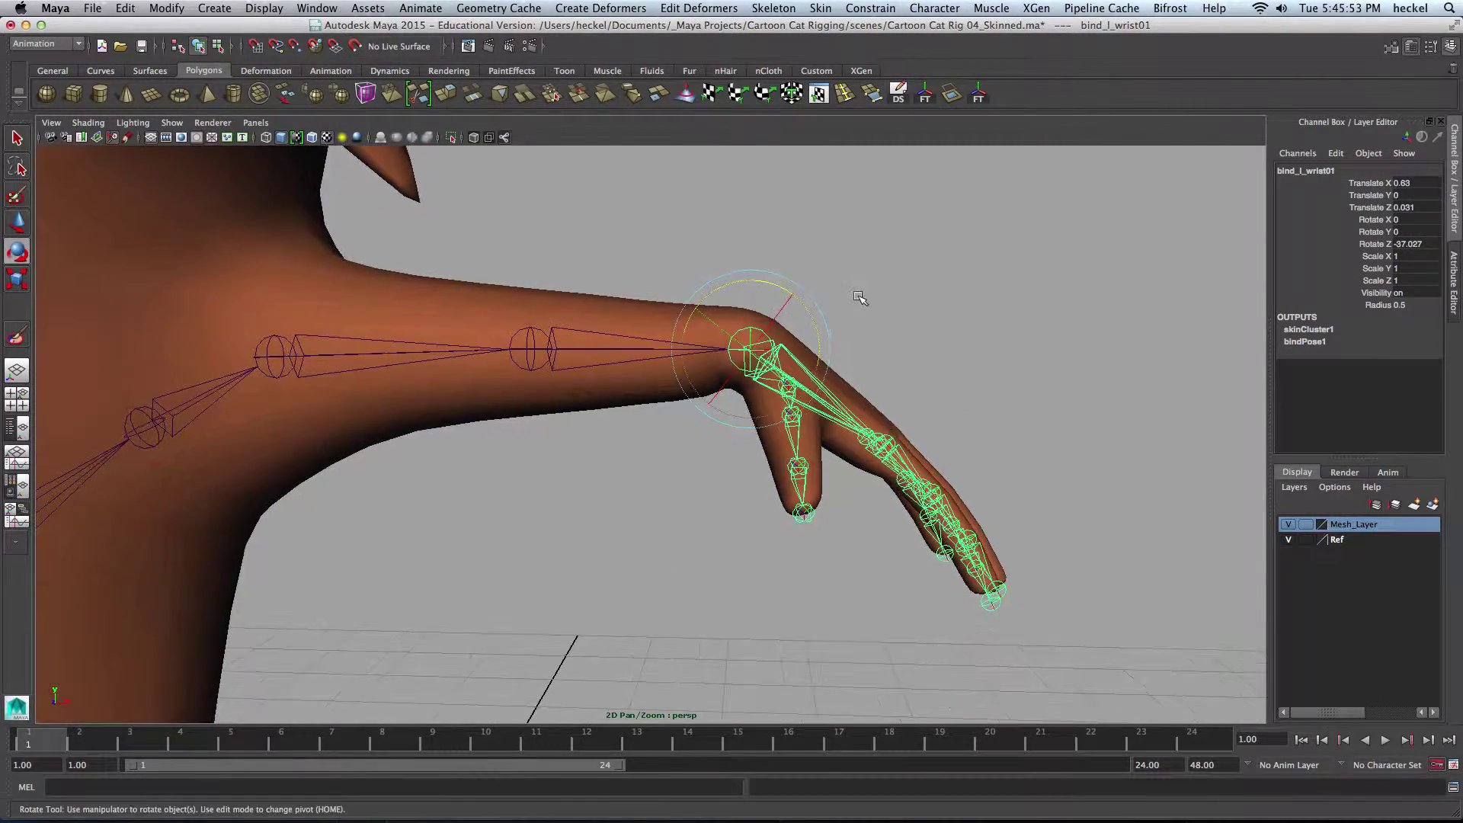
# Activate Paint Skin Weights on the cat mesh and pick the left forearm joint as the influence
pyautogui.click(657, 385)
pyautogui.keyDown('alt'); pyautogui.moveTo(657, 385); pyautogui.dragTo(604, 411); pyautogui.keyUp('alt')
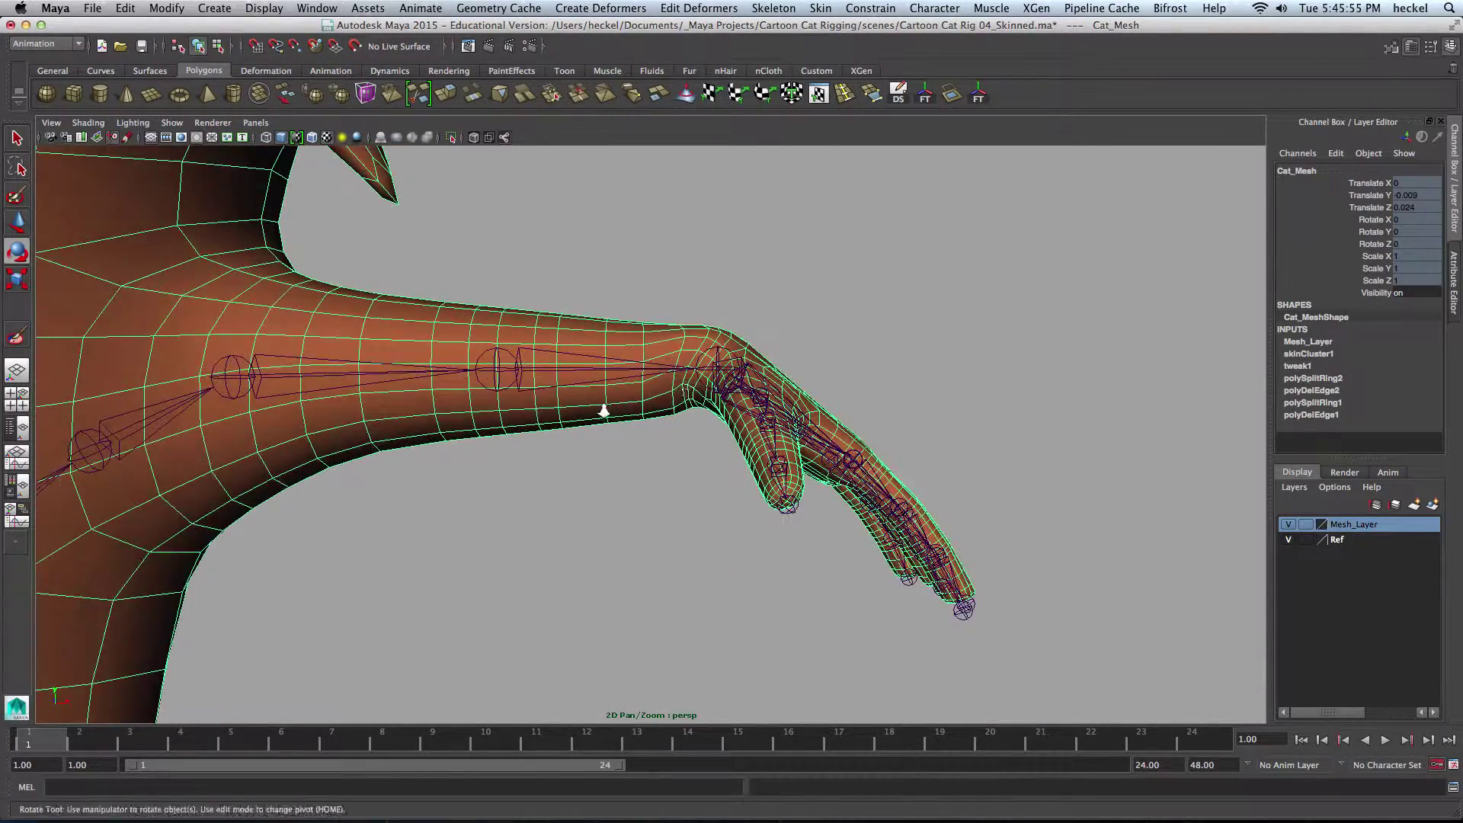
pyautogui.keyDown('alt'); pyautogui.moveTo(604, 411); pyautogui.dragTo(843, 429, button='right'); pyautogui.keyUp('alt')
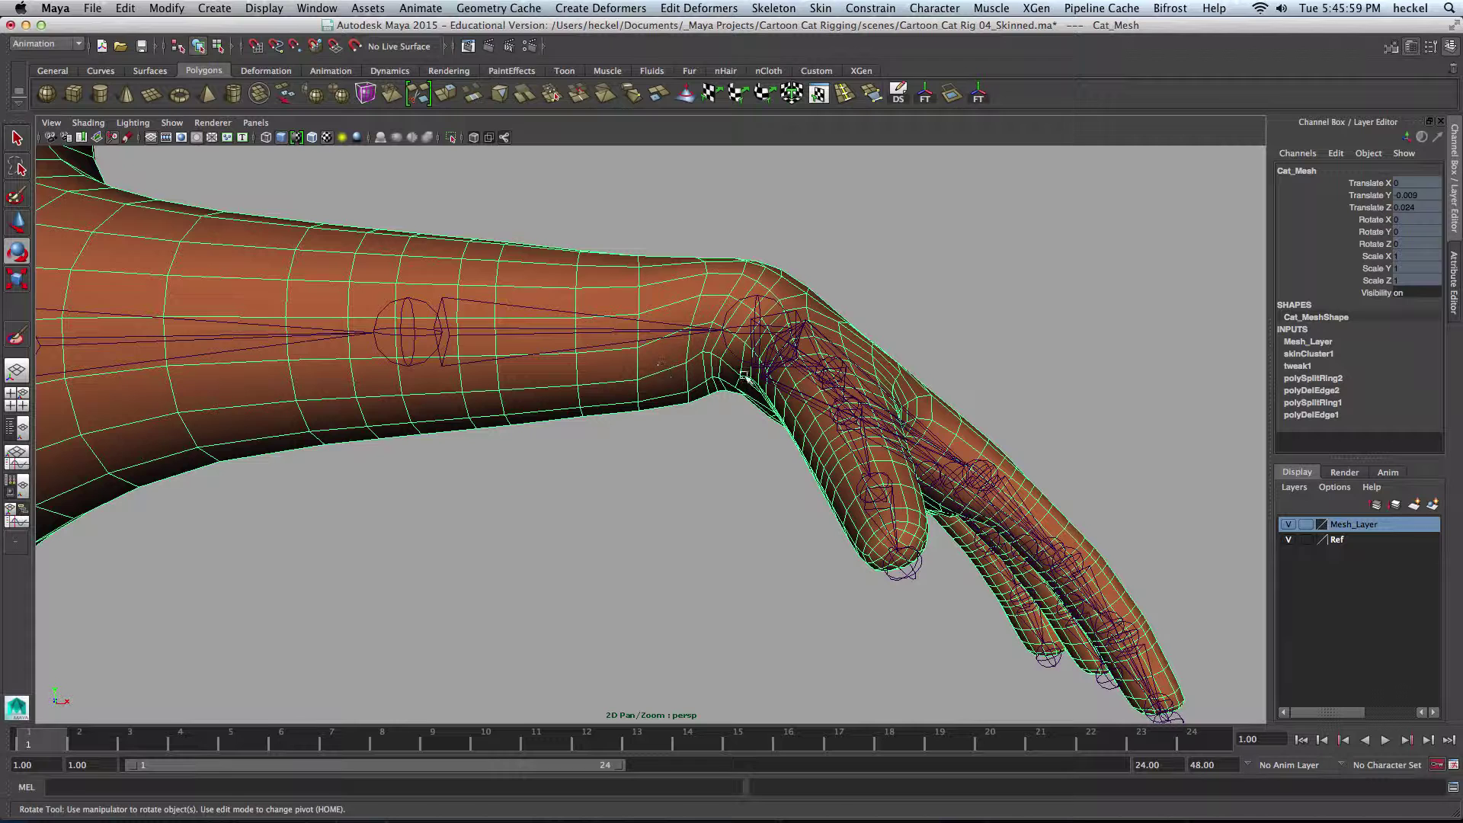
pyautogui.click(19, 337)
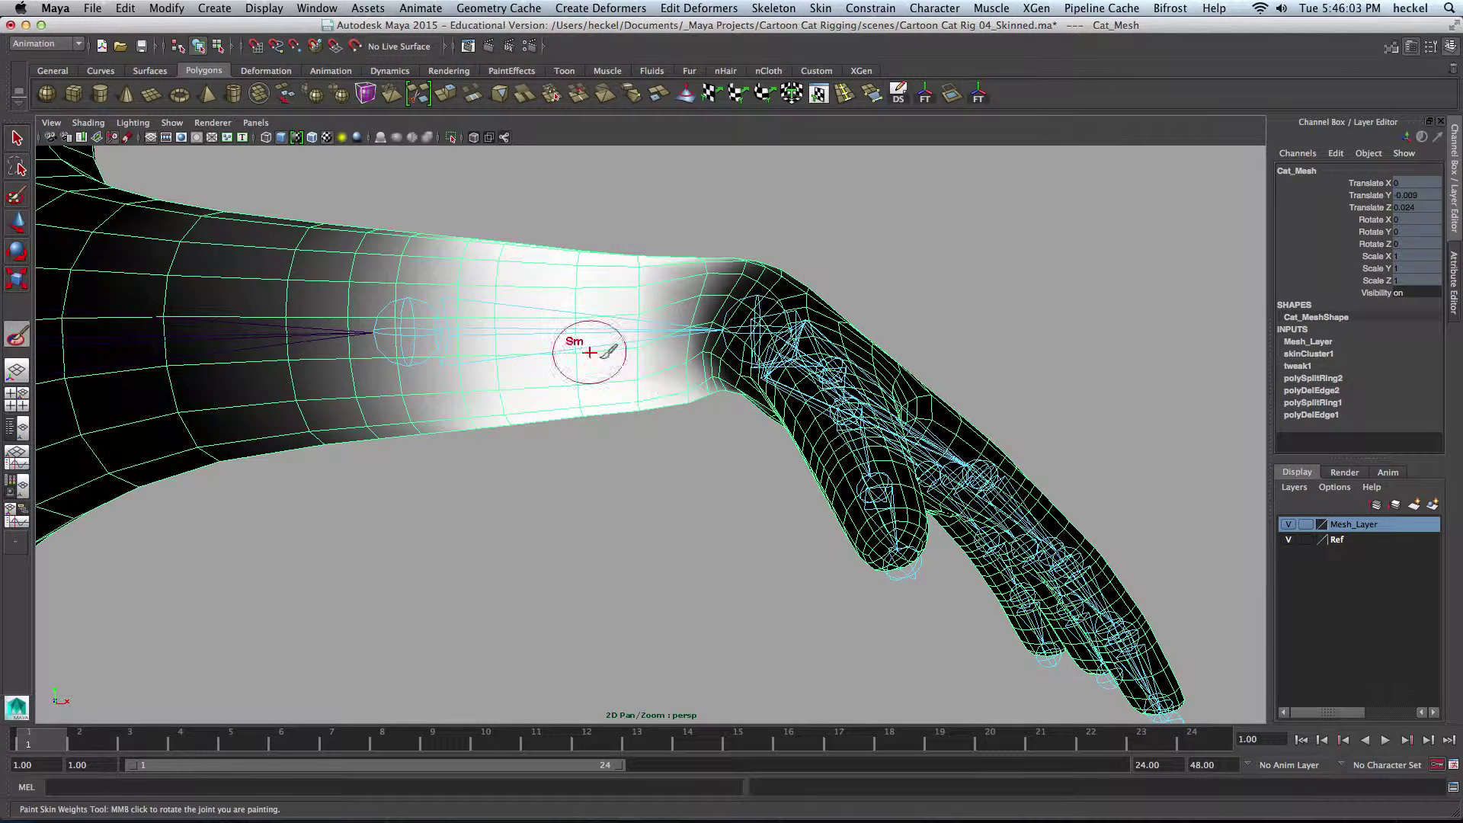
pyautogui.rightClick(546, 338)
pyautogui.click(547, 303)
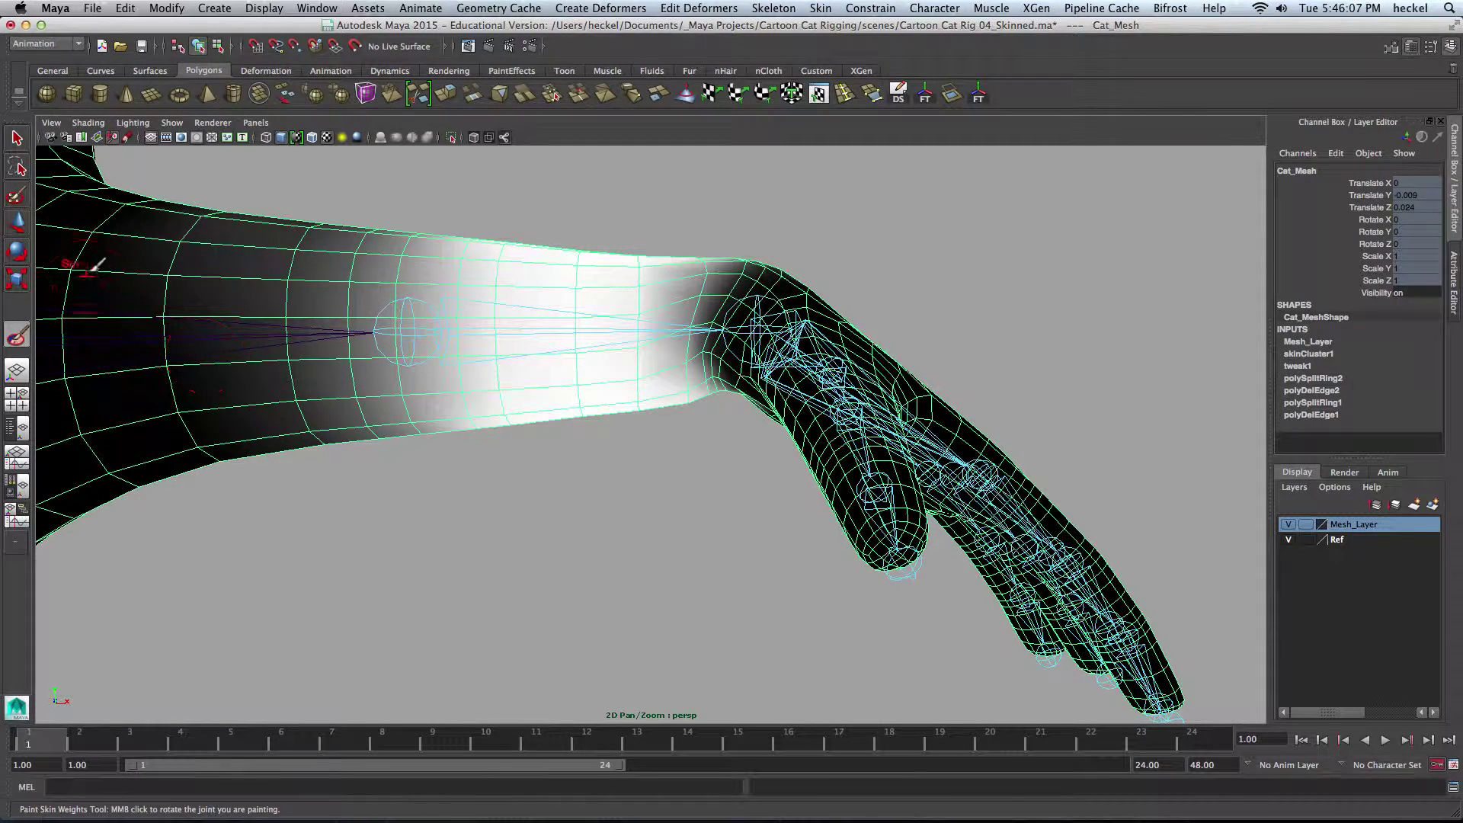
# Add forearm weight around the bent left wrist, using the Add operation with opacity 0.2330 and value 0.1942
pyautogui.doubleClick(17, 337)
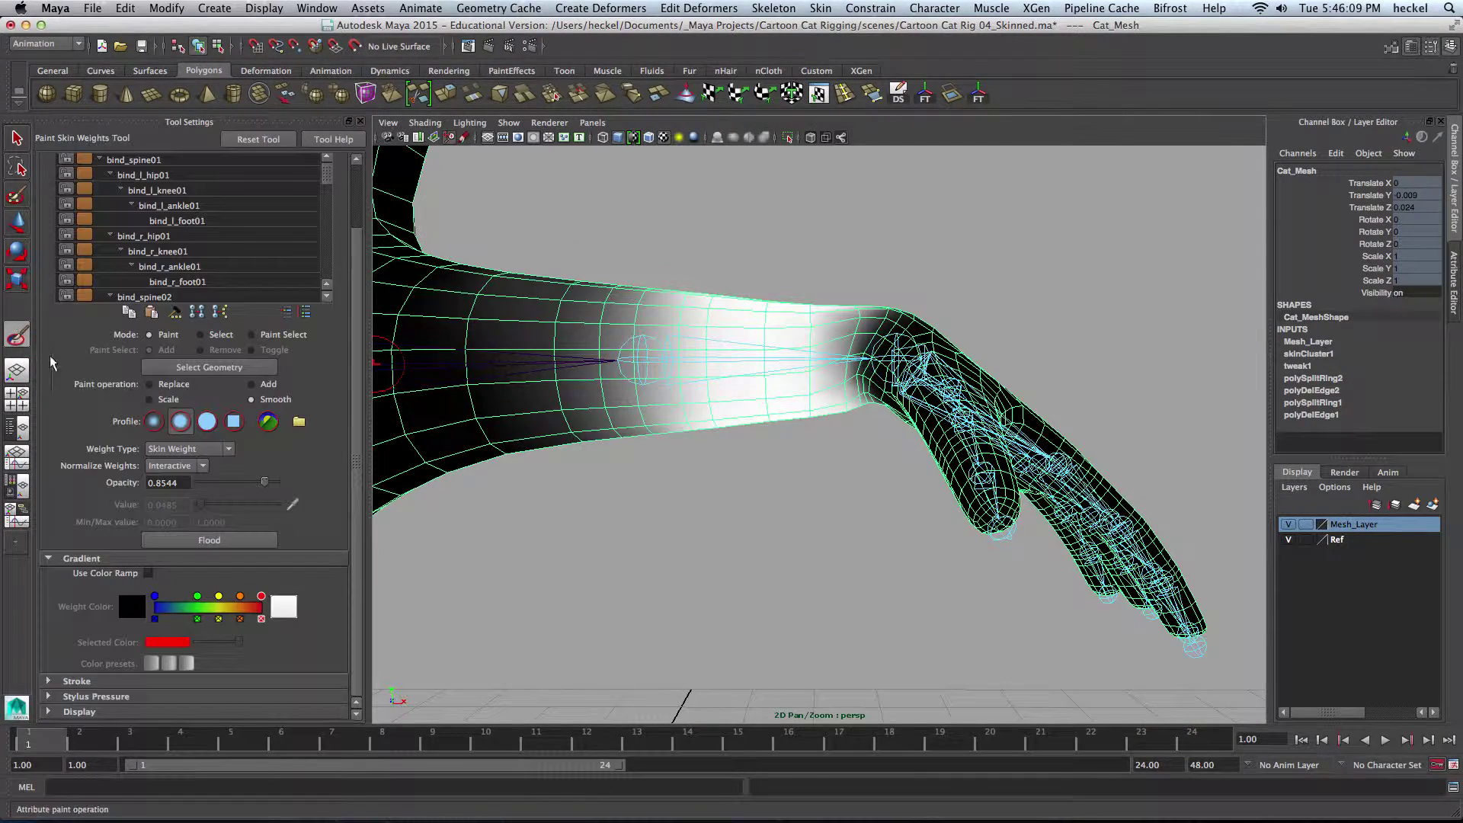
pyautogui.click(252, 384)
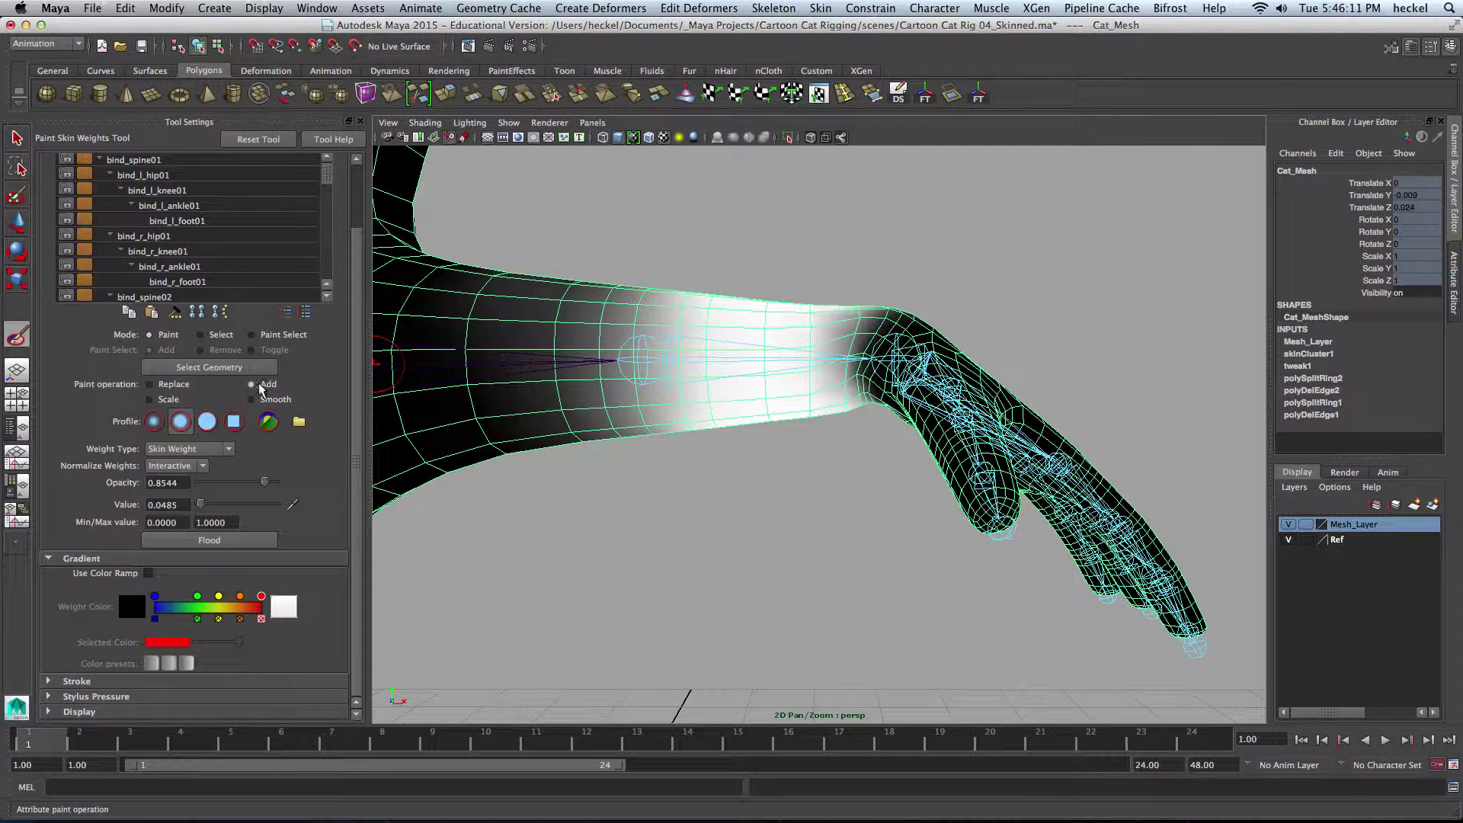
pyautogui.moveTo(201, 505)
pyautogui.mouseDown()
pyautogui.moveTo(217, 483)
pyautogui.moveTo(212, 504)
pyautogui.mouseUp()
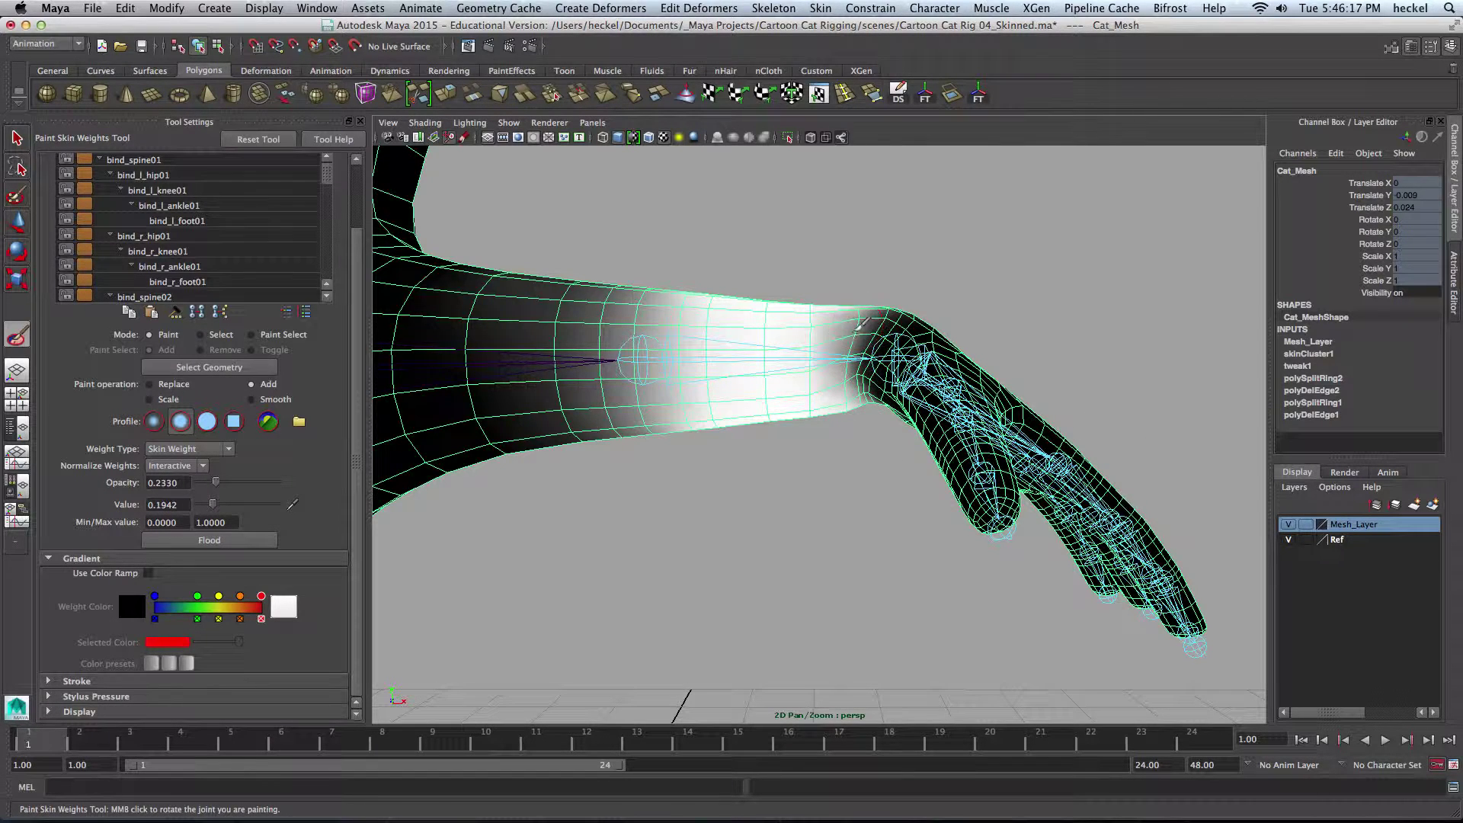
pyautogui.moveTo(856, 330); pyautogui.dragTo(855, 385)
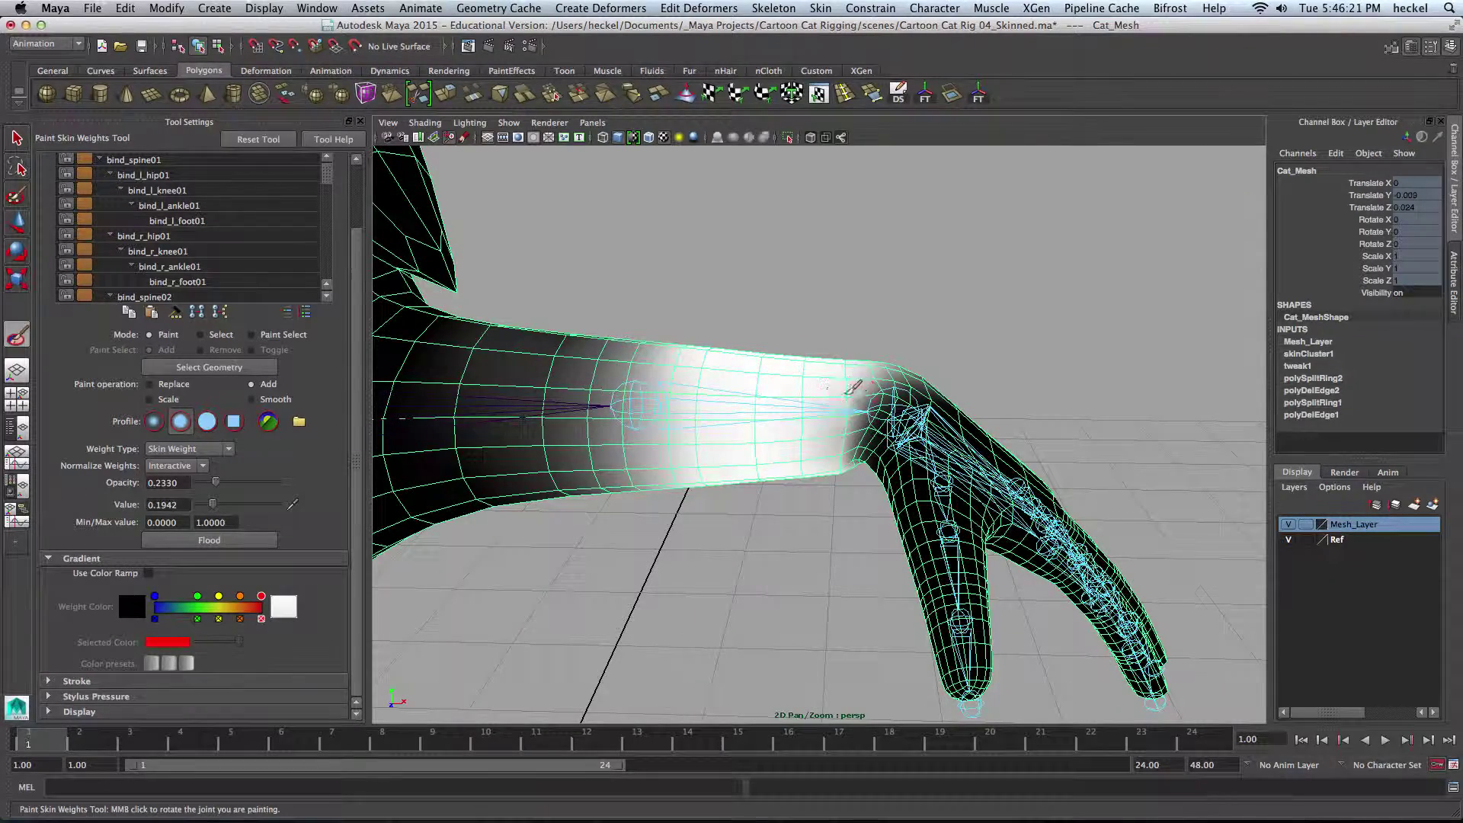
pyautogui.moveTo(816, 457)
pyautogui.keyDown('alt'); pyautogui.mouseDown()
pyautogui.moveTo(817, 319)
pyautogui.moveTo(861, 343)
pyautogui.moveTo(838, 417)
pyautogui.mouseUp(); pyautogui.keyUp('alt')
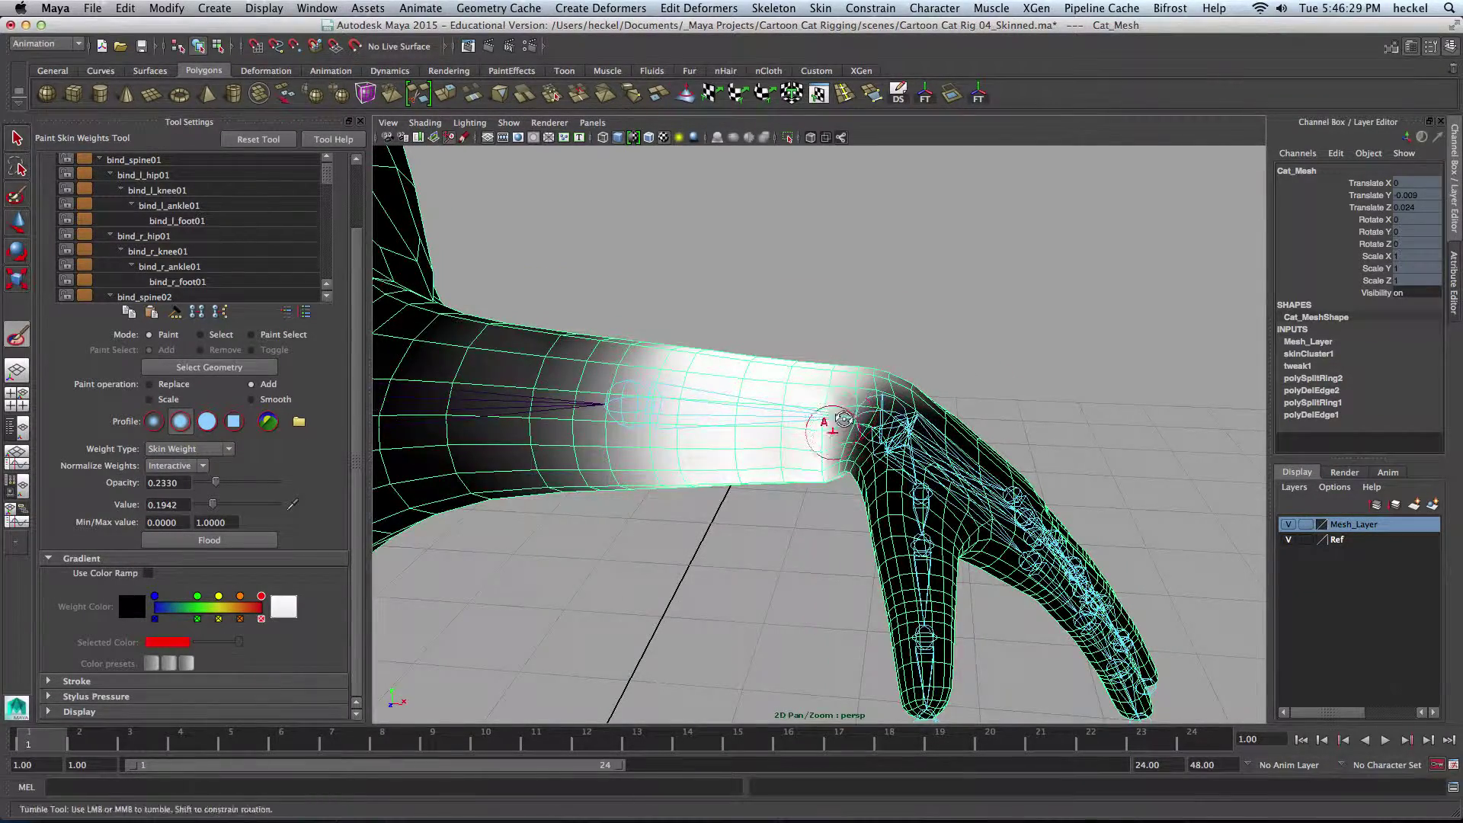
pyautogui.keyDown('alt'); pyautogui.moveTo(864, 420); pyautogui.dragTo(679, 483); pyautogui.keyUp('alt')
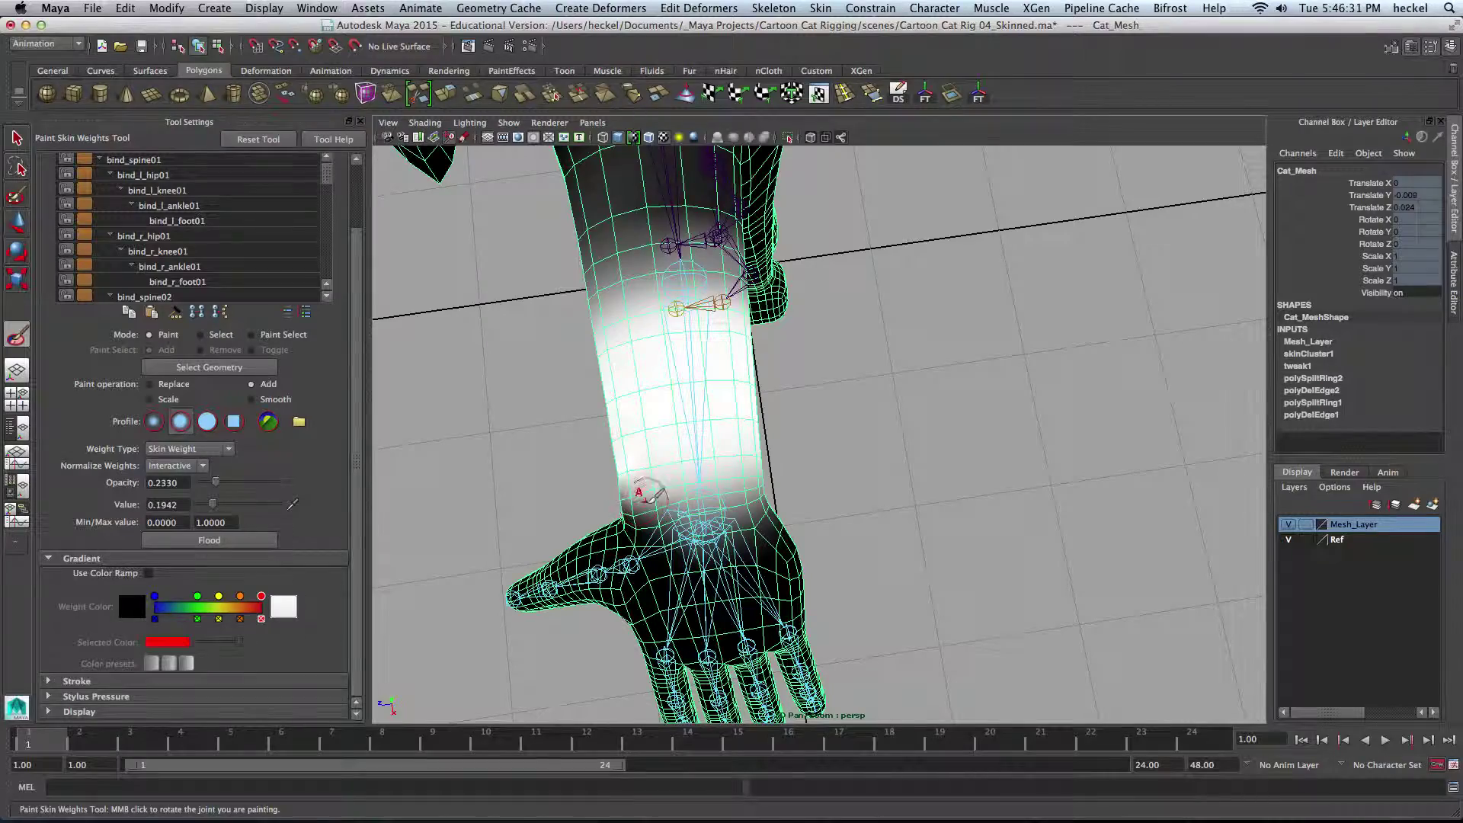
# Raise the brush to opacity 0.3689 and value 0.2913, and add more forearm weight on all sides of the wrist
pyautogui.moveTo(216, 483); pyautogui.dragTo(220, 504)
pyautogui.keyDown('alt'); pyautogui.moveTo(670, 457); pyautogui.dragTo(604, 416); pyautogui.keyUp('alt')
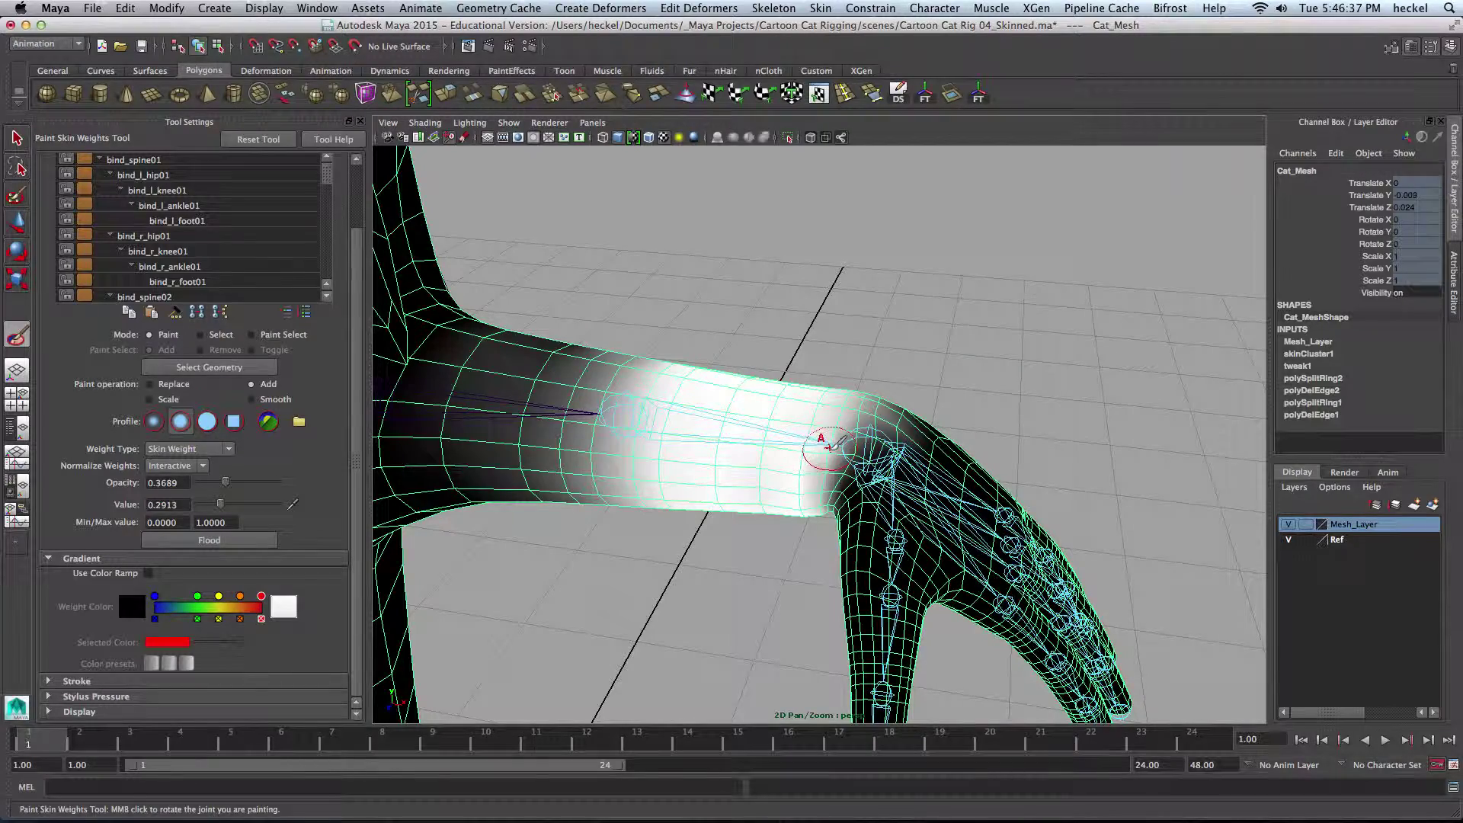
pyautogui.moveTo(784, 472)
pyautogui.keyDown('alt'); pyautogui.mouseDown()
pyautogui.moveTo(823, 287)
pyautogui.moveTo(777, 398)
pyautogui.moveTo(681, 447)
pyautogui.moveTo(672, 509)
pyautogui.moveTo(654, 508)
pyautogui.moveTo(743, 477)
pyautogui.moveTo(809, 409)
pyautogui.moveTo(847, 420)
pyautogui.mouseUp(); pyautogui.keyUp('alt')
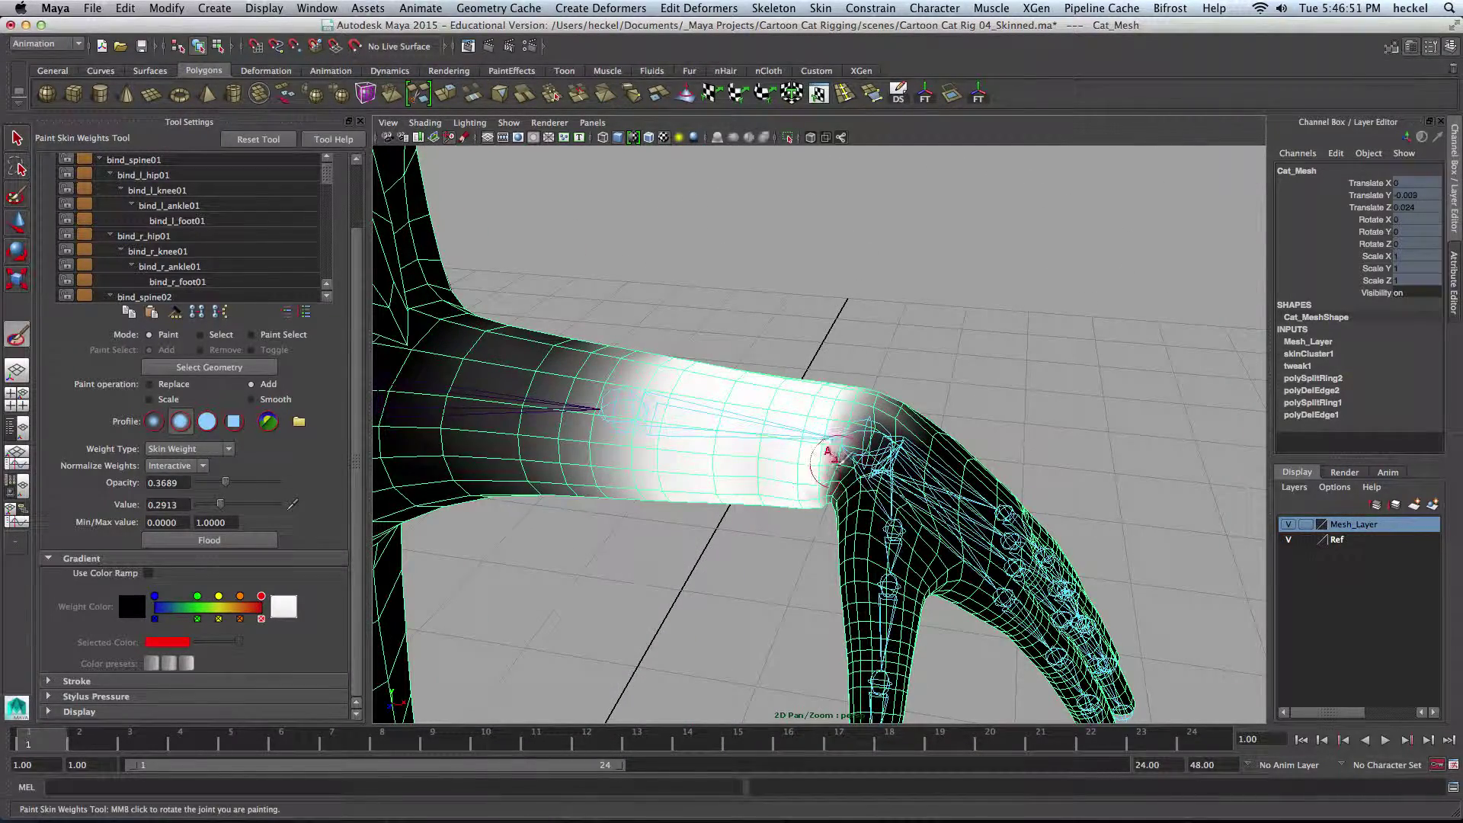
pyautogui.moveTo(784, 483)
pyautogui.keyDown('alt'); pyautogui.mouseDown()
pyautogui.moveTo(838, 396)
pyautogui.moveTo(822, 343)
pyautogui.mouseUp(); pyautogui.keyUp('alt')
pyautogui.keyDown('alt'); pyautogui.moveTo(823, 342); pyautogui.dragTo(841, 363, button='middle'); pyautogui.keyUp('alt')
pyautogui.keyDown('alt'); pyautogui.moveTo(839, 363); pyautogui.dragTo(656, 438); pyautogui.keyUp('alt')
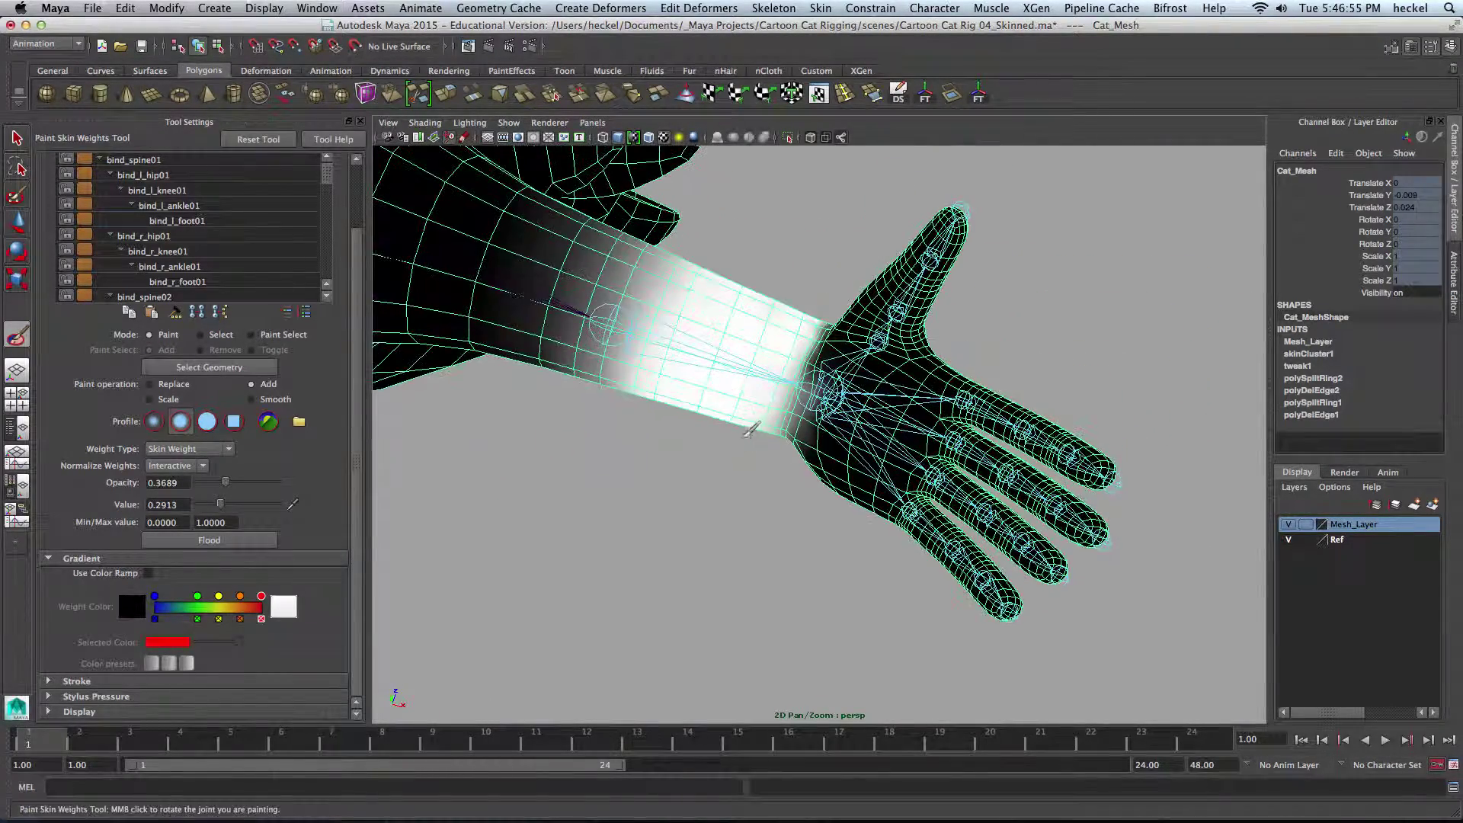
# Smooth the forearm weights all around the left wrist, using the Smooth operation at opacity 0.8835
pyautogui.click(252, 399)
pyautogui.moveTo(226, 482); pyautogui.dragTo(265, 482)
pyautogui.keyDown('alt'); pyautogui.moveTo(607, 452); pyautogui.dragTo(771, 368); pyautogui.keyUp('alt')
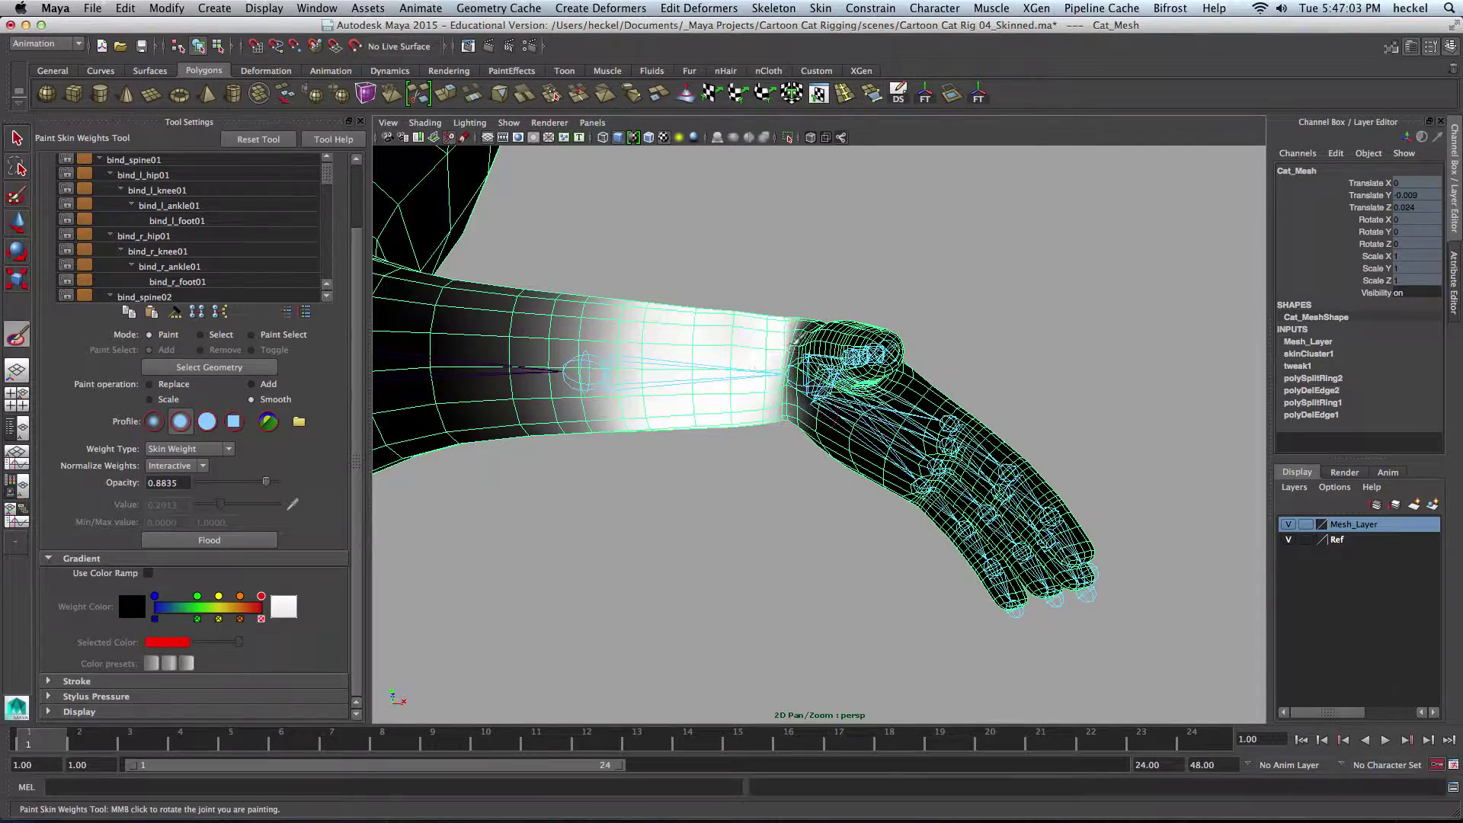
pyautogui.keyDown('alt'); pyautogui.moveTo(809, 436); pyautogui.dragTo(804, 358); pyautogui.keyUp('alt')
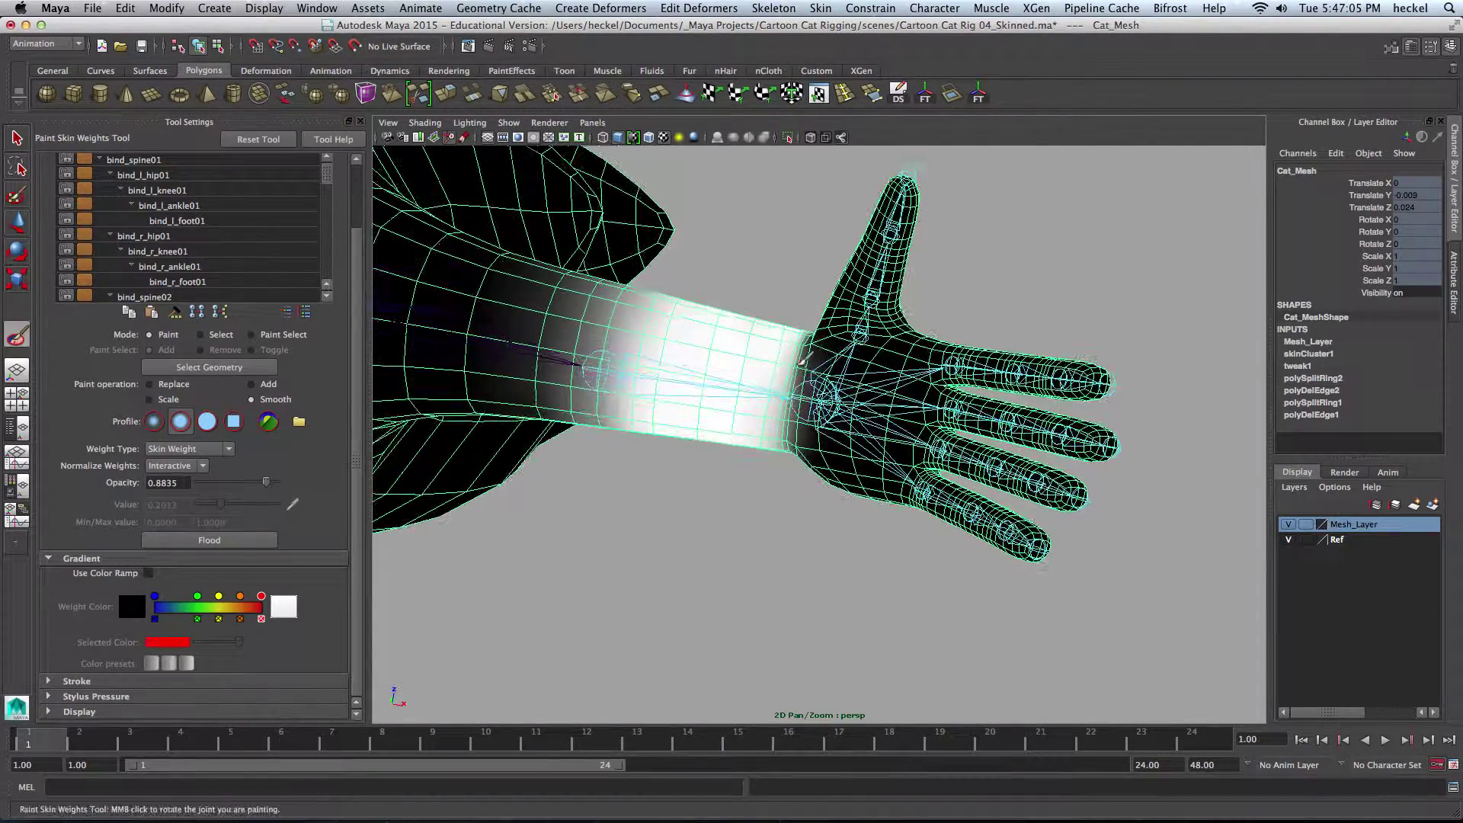
pyautogui.keyDown('alt'); pyautogui.moveTo(782, 478); pyautogui.dragTo(880, 368); pyautogui.keyUp('alt')
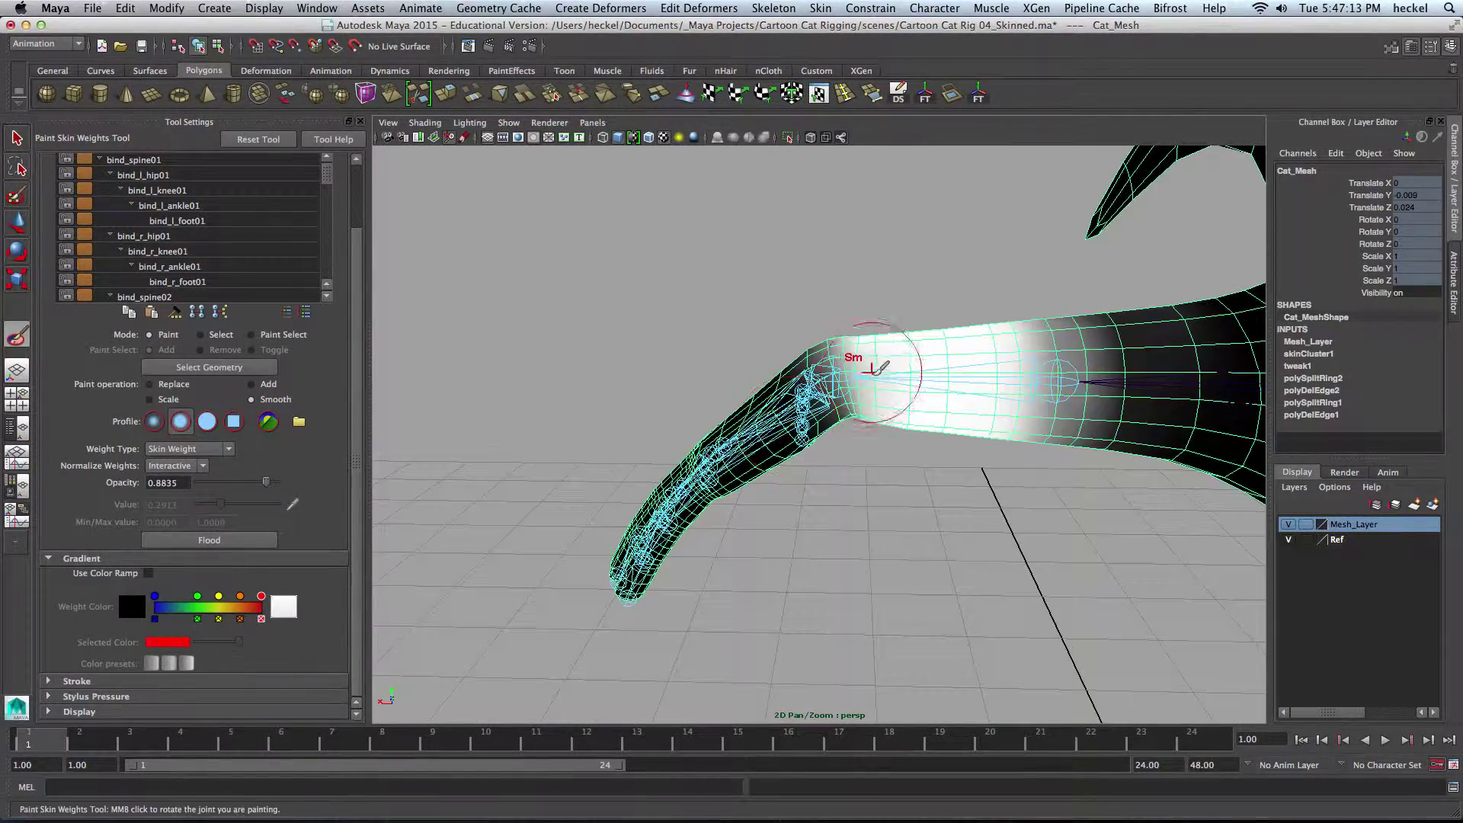
pyautogui.keyDown('alt'); pyautogui.moveTo(859, 433); pyautogui.dragTo(832, 342); pyautogui.keyUp('alt')
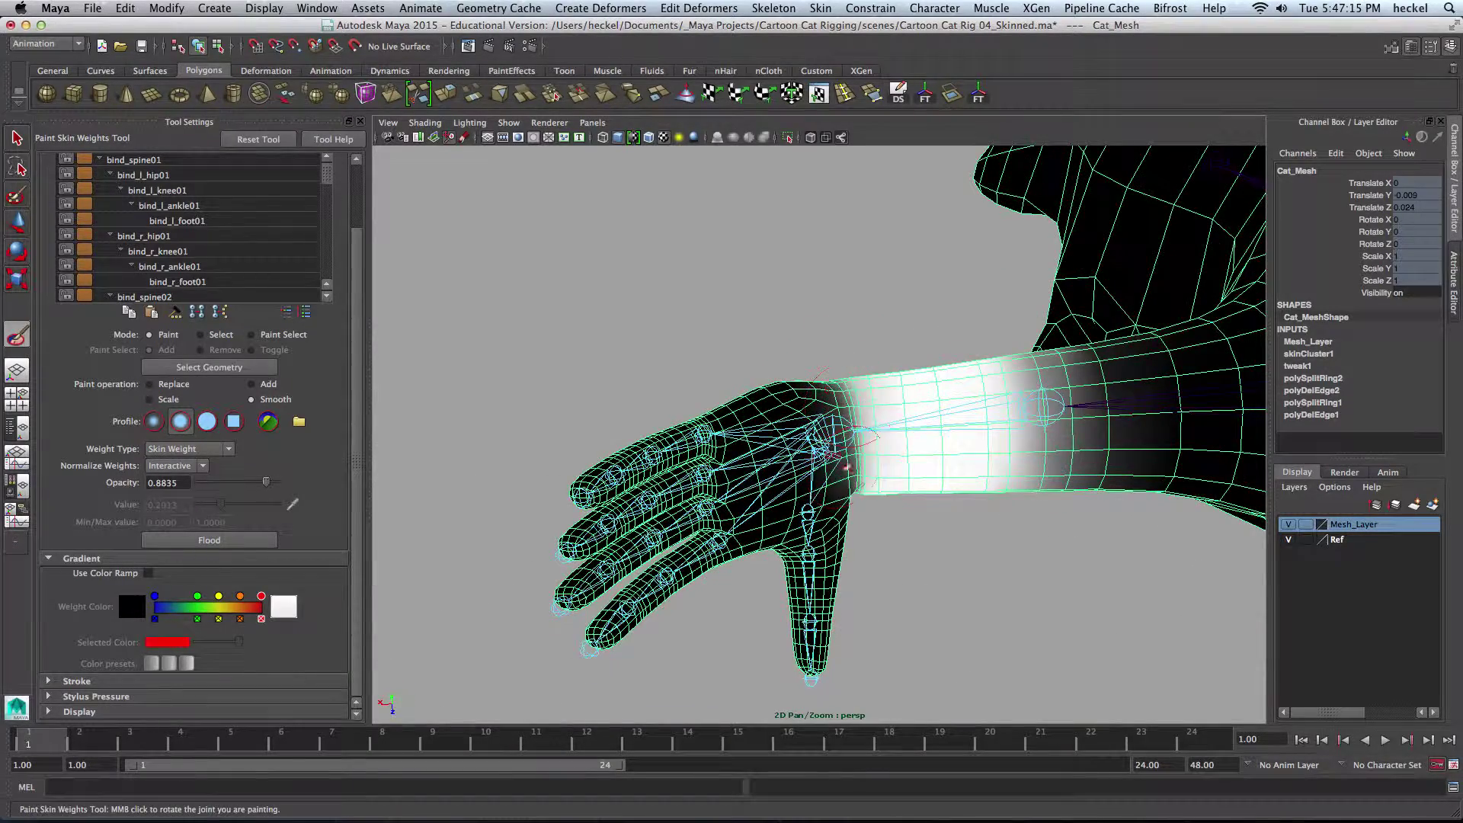
pyautogui.keyDown('alt'); pyautogui.moveTo(857, 544); pyautogui.dragTo(899, 465); pyautogui.keyUp('alt')
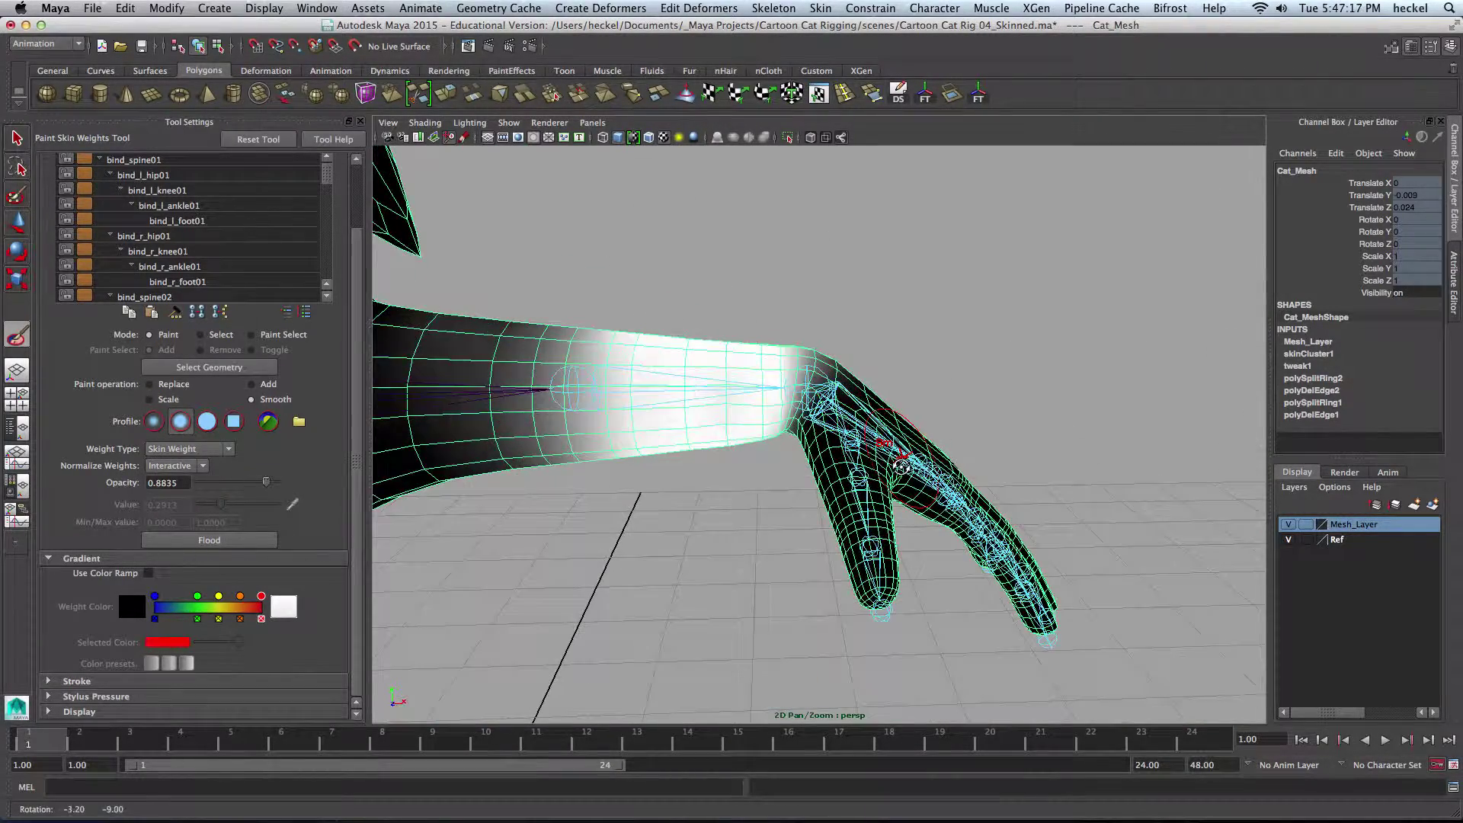
# Test the left wrist joint's deformation by bending it down to about -57° and up to about 45° in Rotate Z
pyautogui.press('q')
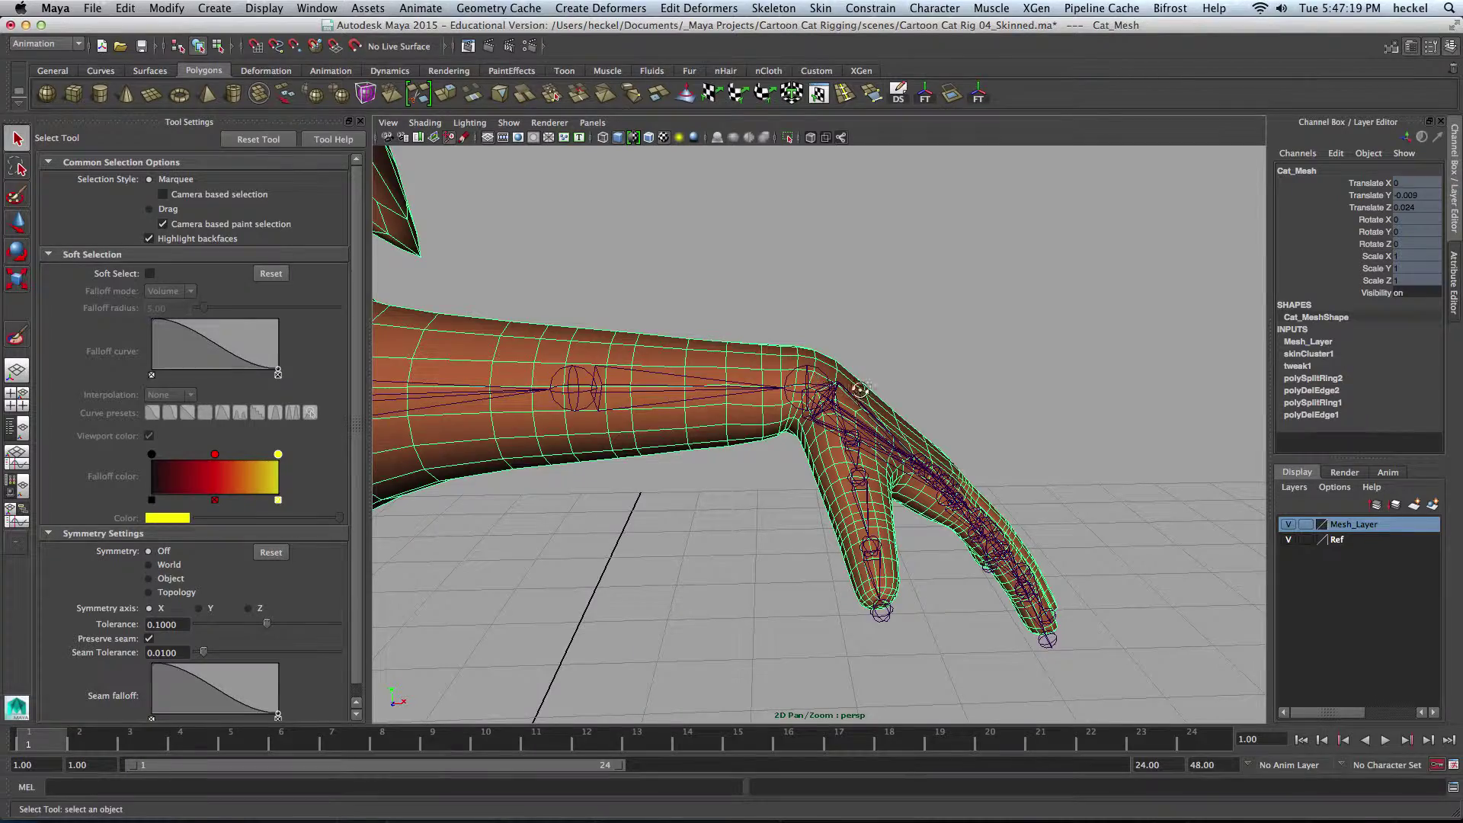
pyautogui.keyDown('alt'); pyautogui.moveTo(859, 388); pyautogui.dragTo(848, 379); pyautogui.keyUp('alt')
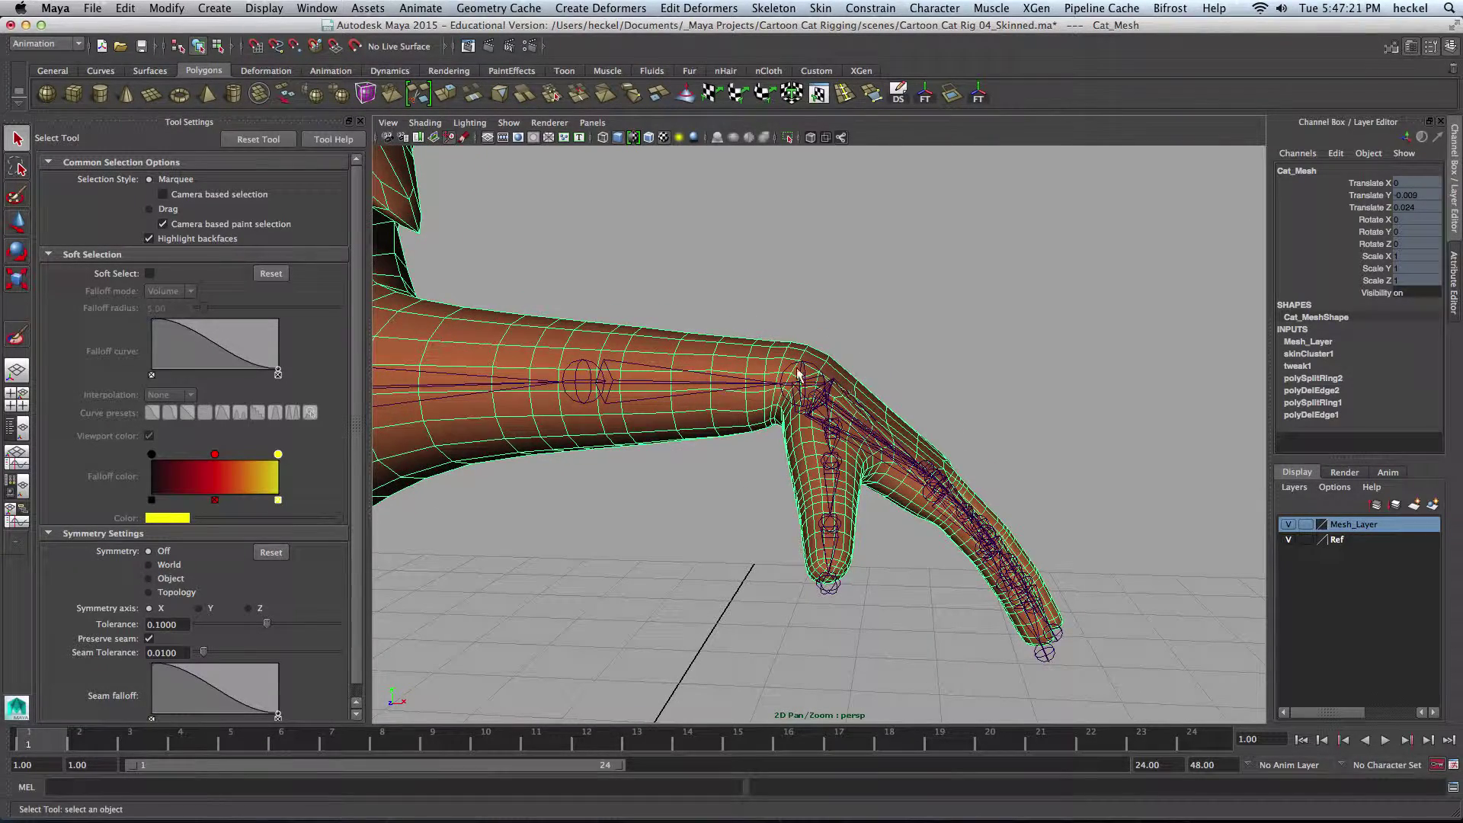
pyautogui.click(820, 373)
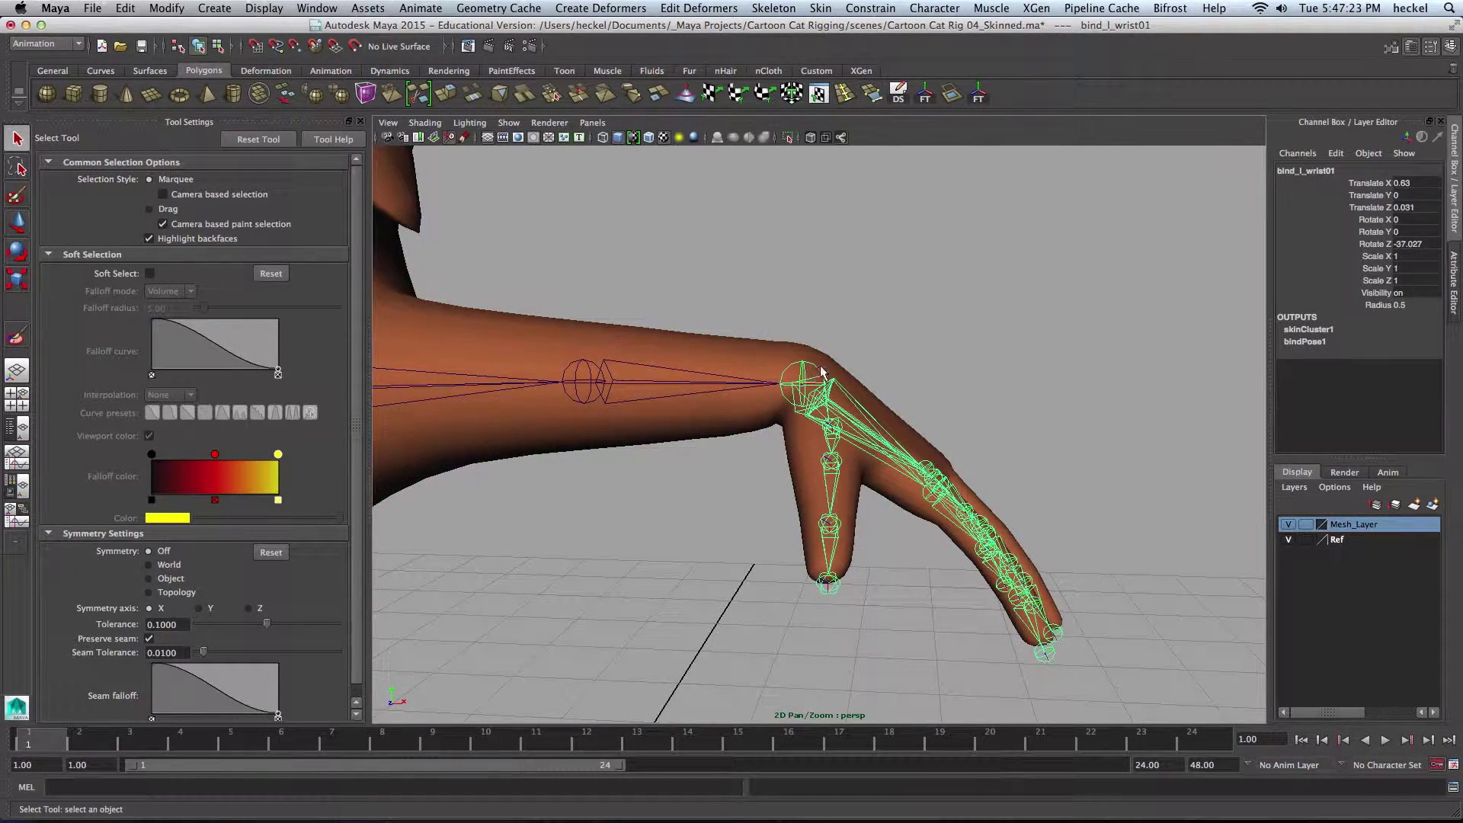
pyautogui.press('e')
pyautogui.keyDown('alt'); pyautogui.moveTo(830, 378); pyautogui.dragTo(934, 385); pyautogui.keyUp('alt')
pyautogui.moveTo(847, 335); pyautogui.dragTo(870, 379)
pyautogui.keyDown('alt'); pyautogui.moveTo(869, 381); pyautogui.dragTo(950, 355); pyautogui.keyUp('alt')
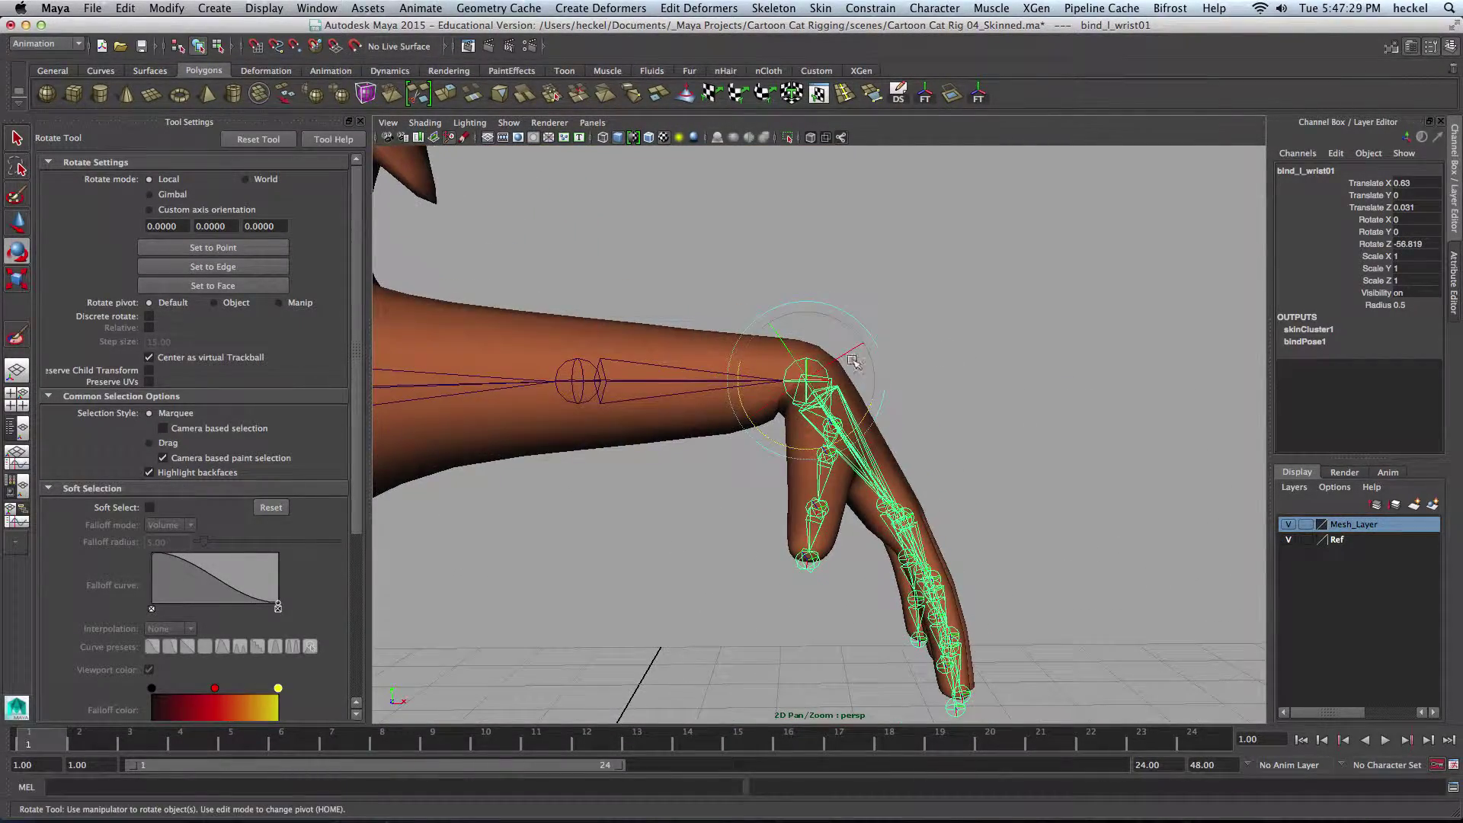
pyautogui.moveTo(783, 432); pyautogui.dragTo(848, 447)
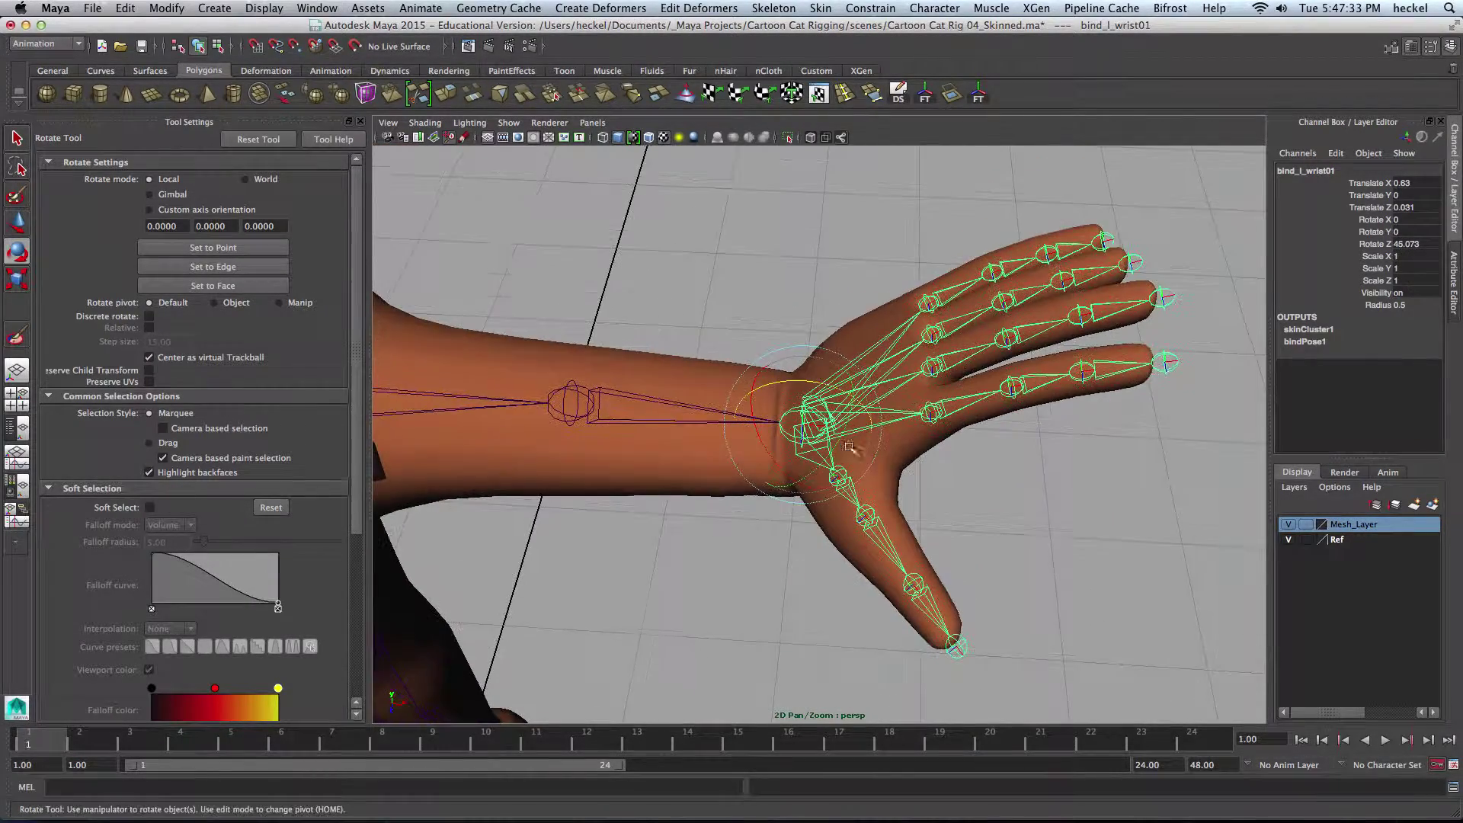
# Smooth the forearm weights on the cat mesh around the upward-bent left wrist
pyautogui.click(866, 322)
pyautogui.keyDown('alt'); pyautogui.moveTo(866, 322); pyautogui.dragTo(639, 366); pyautogui.keyUp('alt')
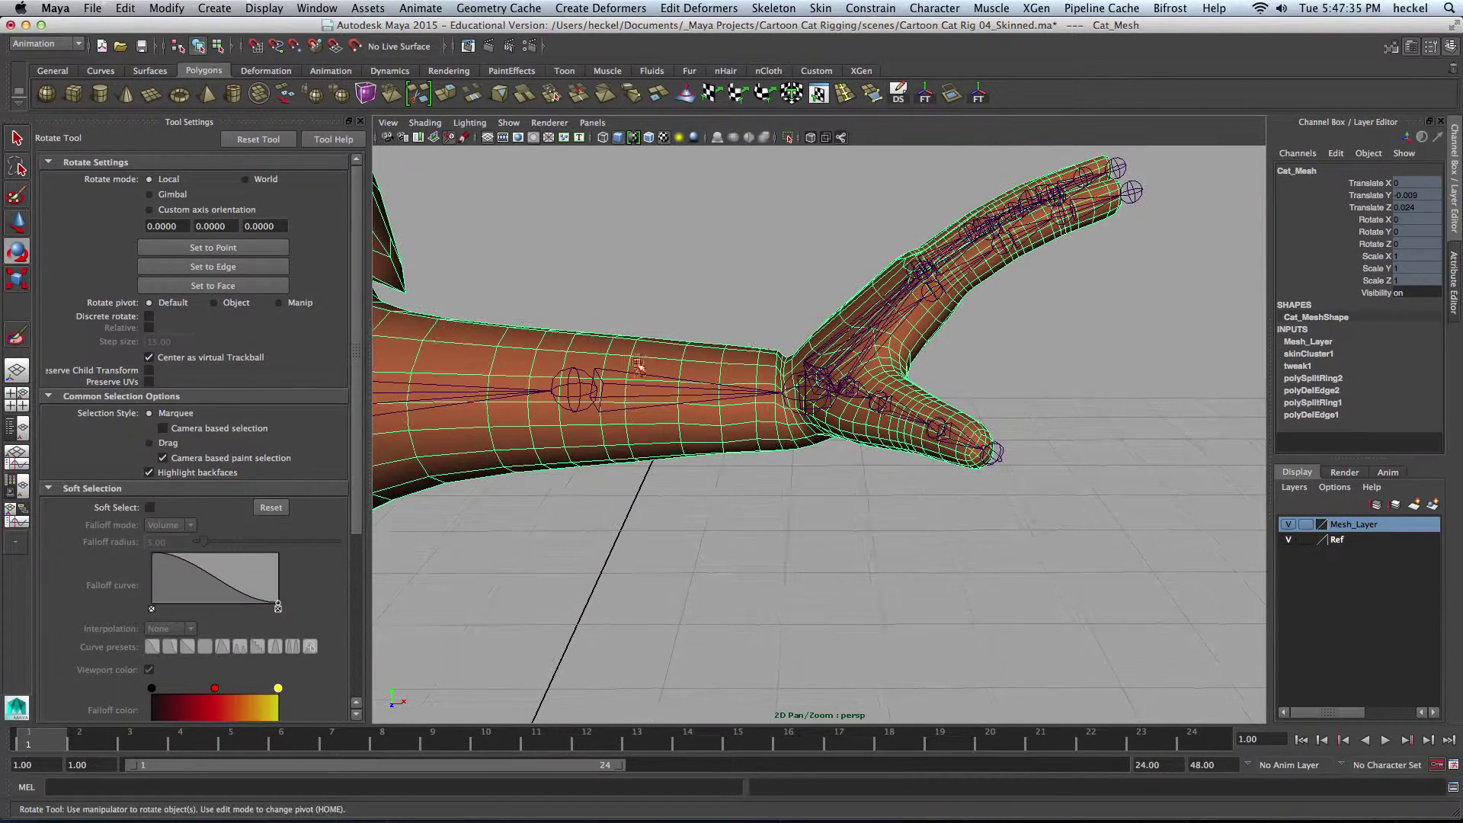
pyautogui.click(17, 335)
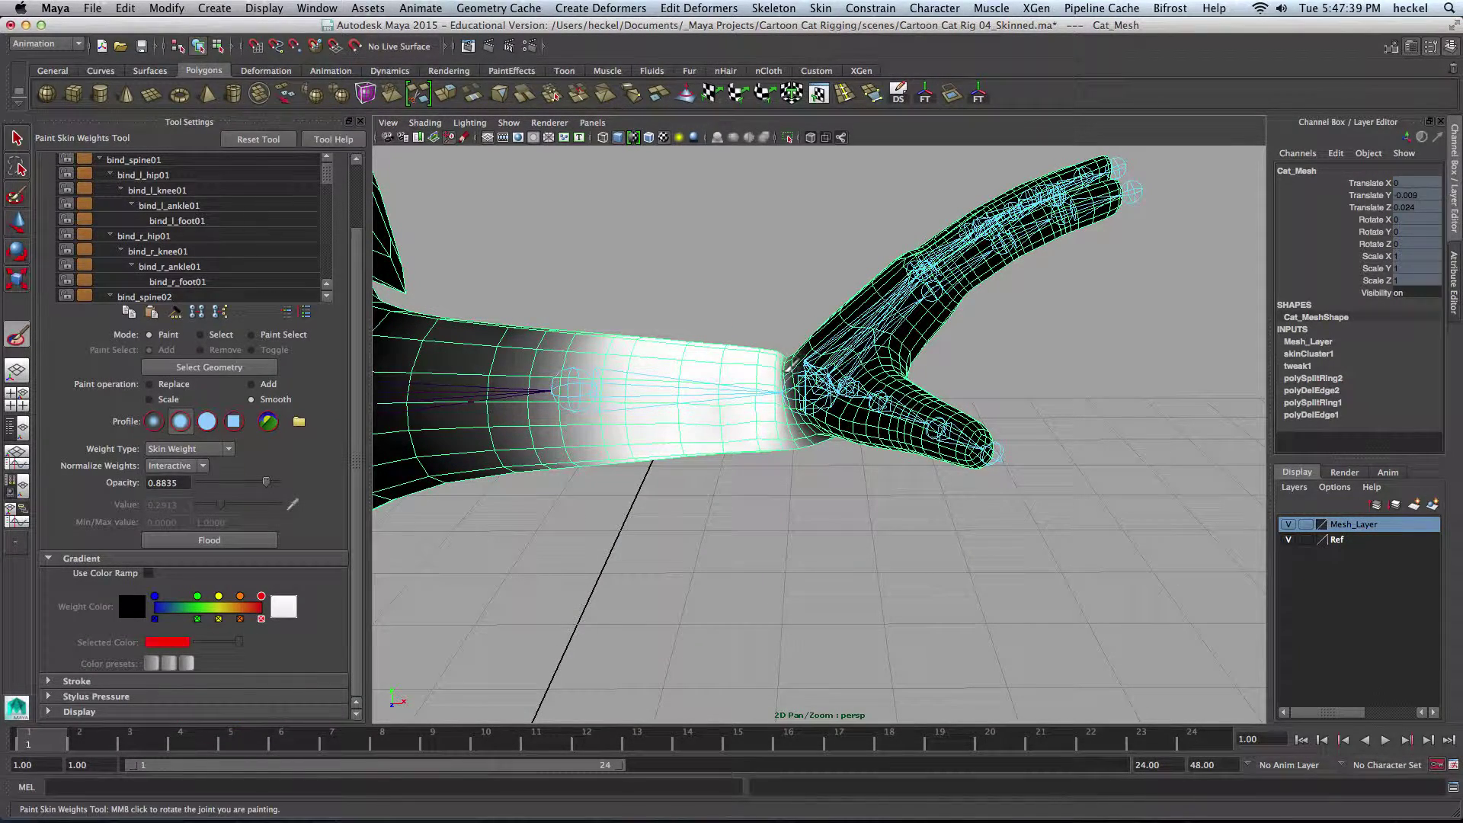
pyautogui.keyDown('alt'); pyautogui.moveTo(794, 347); pyautogui.dragTo(778, 415); pyautogui.keyUp('alt')
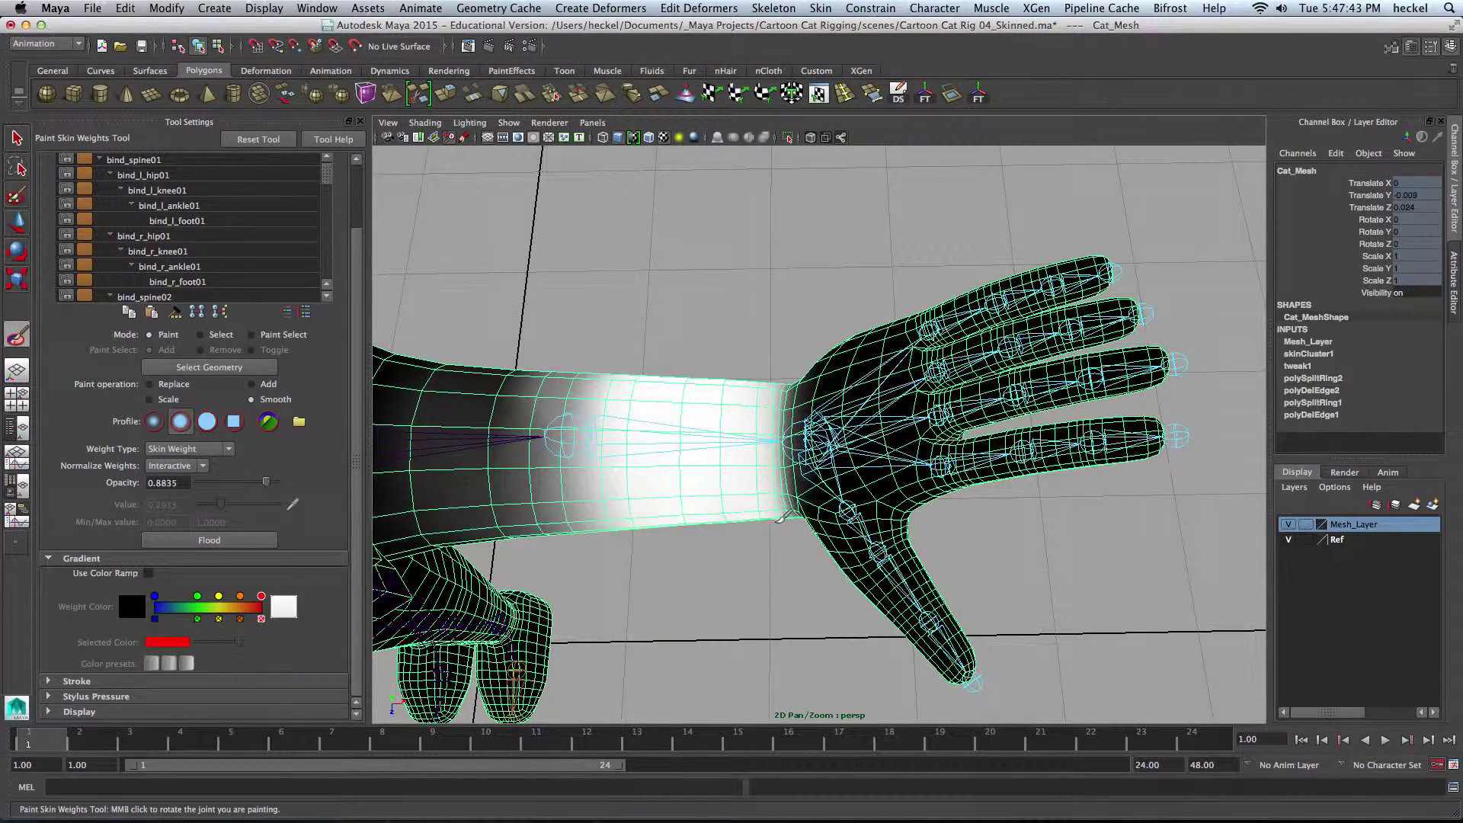
pyautogui.keyDown('alt'); pyautogui.moveTo(781, 518); pyautogui.dragTo(803, 336); pyautogui.keyUp('alt')
# Bend the left wrist joint down to about -53° in Rotate Z and inspect the deformation from several angles
pyautogui.press('q')
pyautogui.click(815, 419)
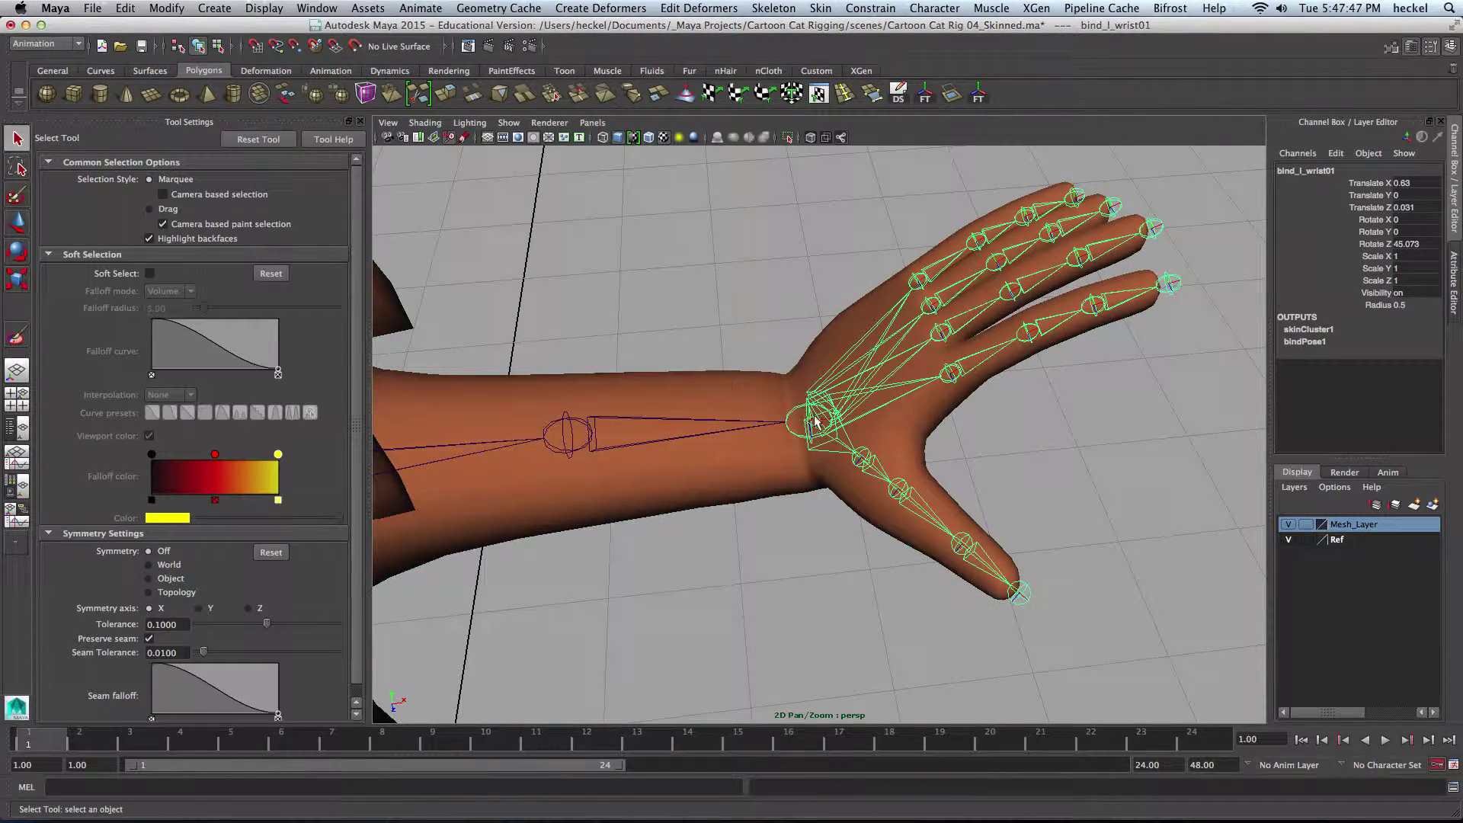
pyautogui.press('e')
pyautogui.moveTo(819, 418); pyautogui.dragTo(897, 424)
pyautogui.keyDown('alt'); pyautogui.moveTo(897, 425); pyautogui.dragTo(702, 371); pyautogui.keyUp('alt')
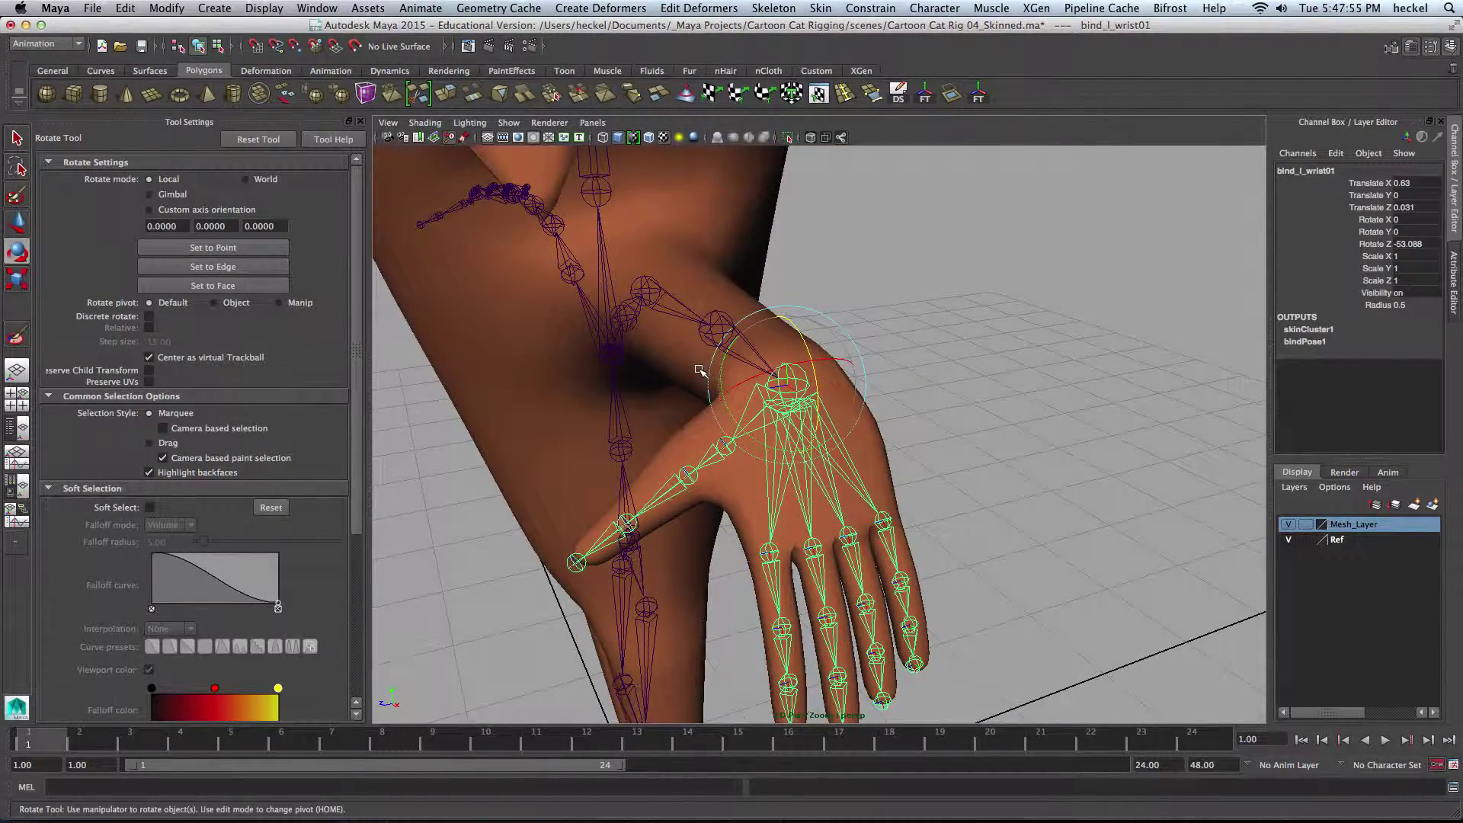
# Undo the last wrist rotation, reset the wrist joint's Rotate Z to 0, and deselect it
pyautogui.press('z')
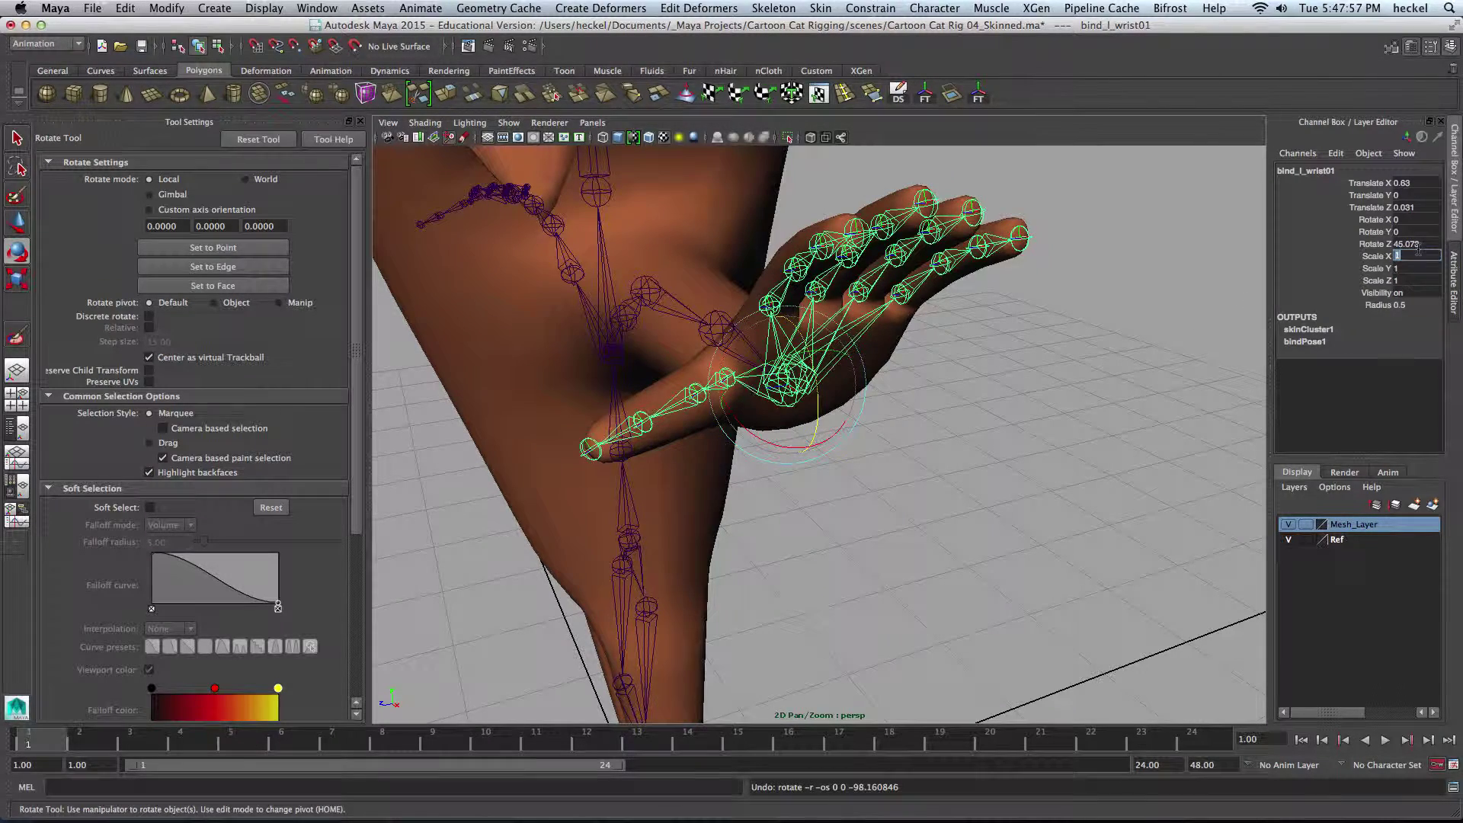
pyautogui.press('Return')
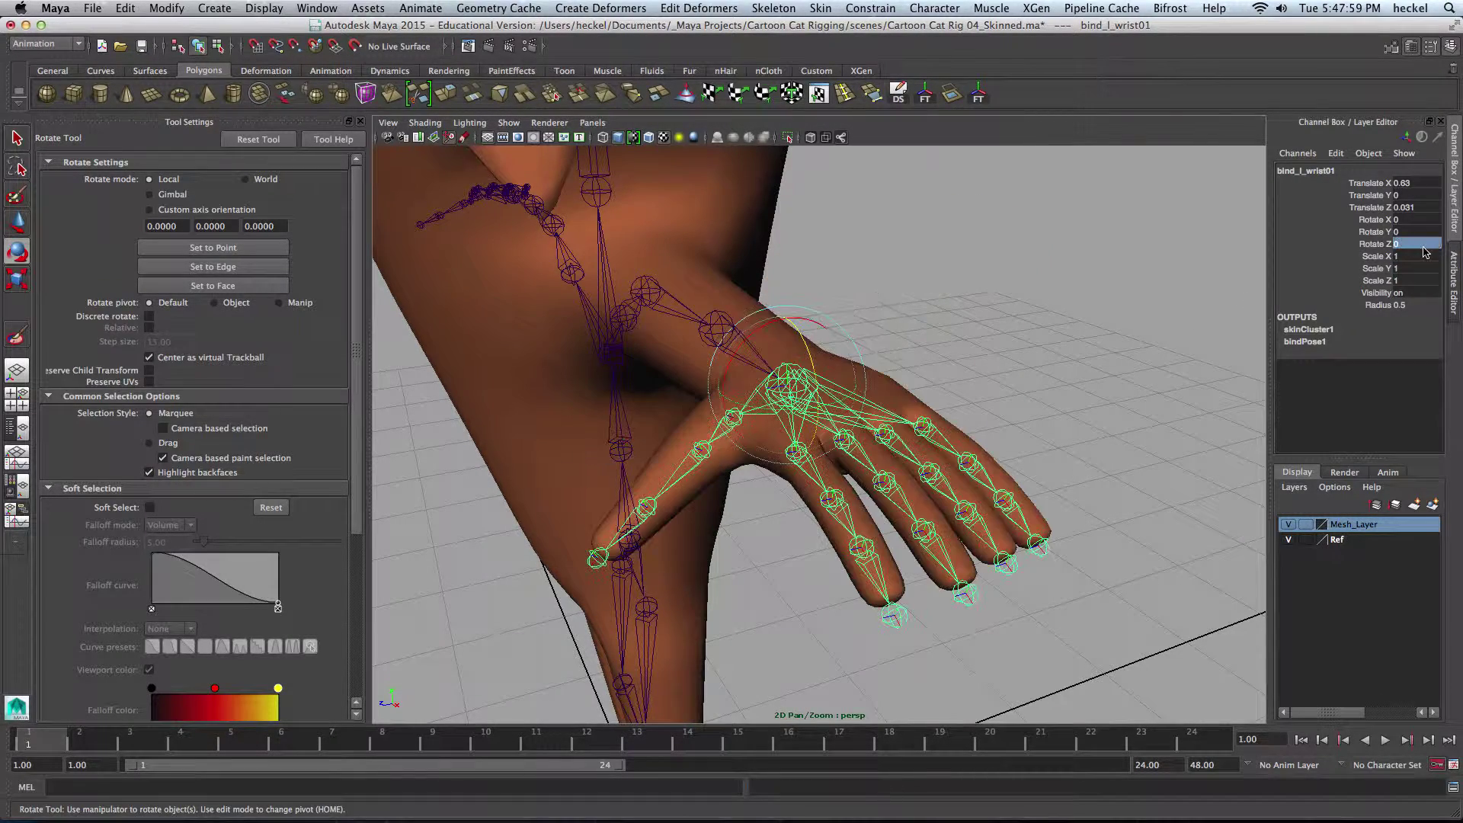
pyautogui.click(1036, 323)
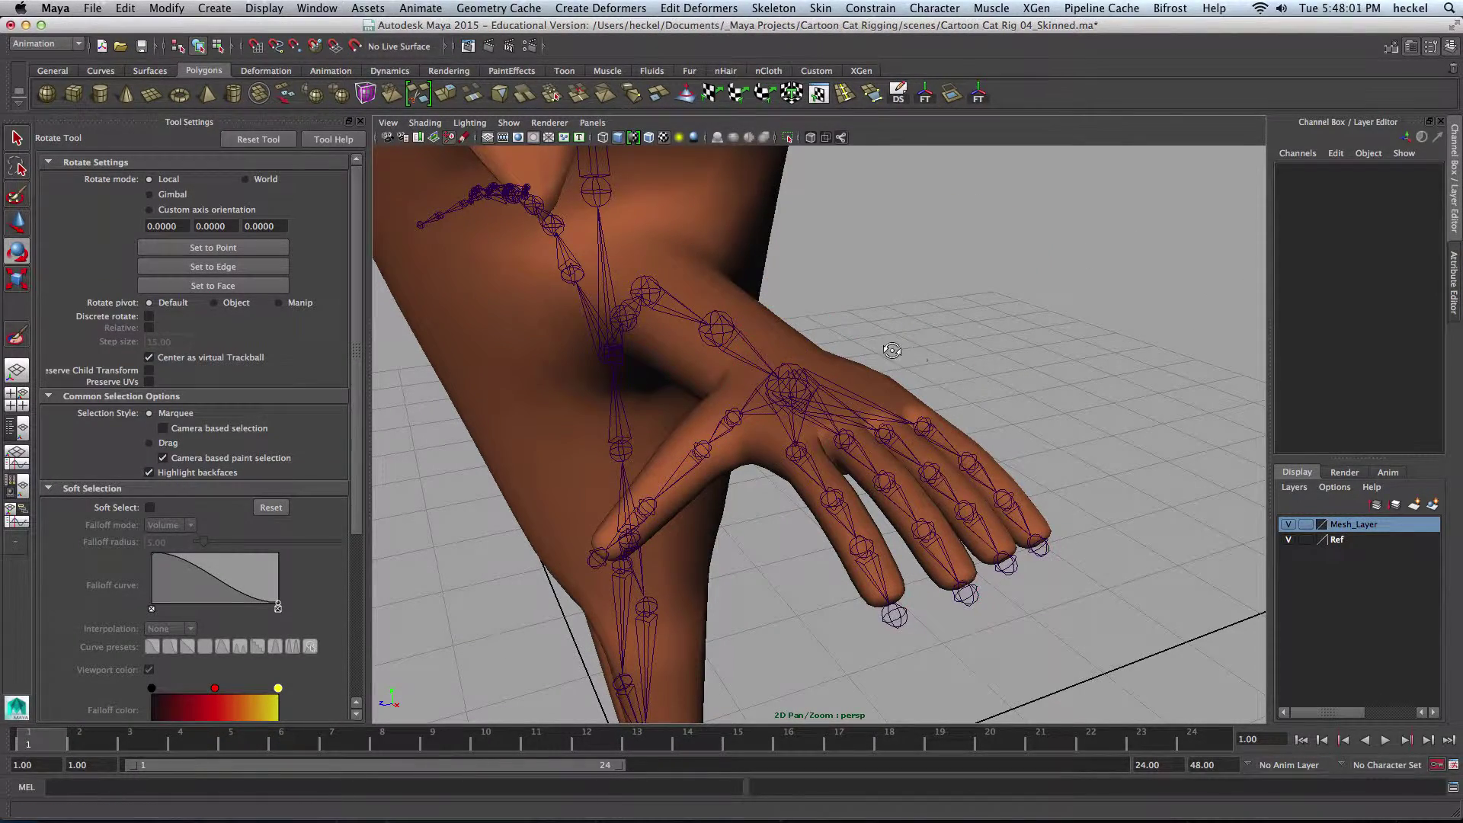
# Rotate the left thumb's base joint to about -29° in Rotate Z to test the mesh deformation
pyautogui.keyDown('alt'); pyautogui.moveTo(891, 350); pyautogui.dragTo(969, 387); pyautogui.keyUp('alt')
pyautogui.click(813, 385)
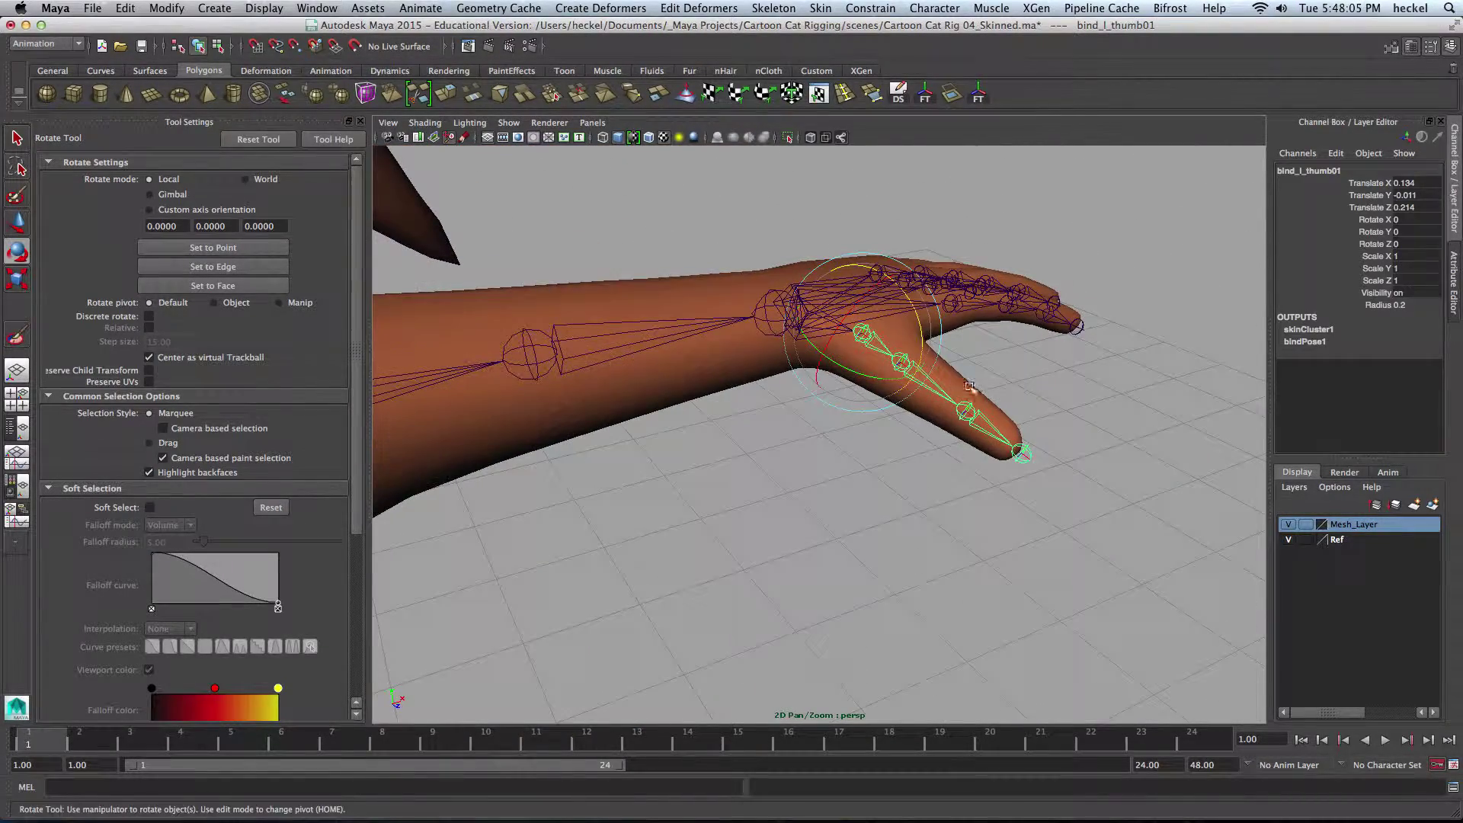
pyautogui.moveTo(924, 311); pyautogui.dragTo(911, 350)
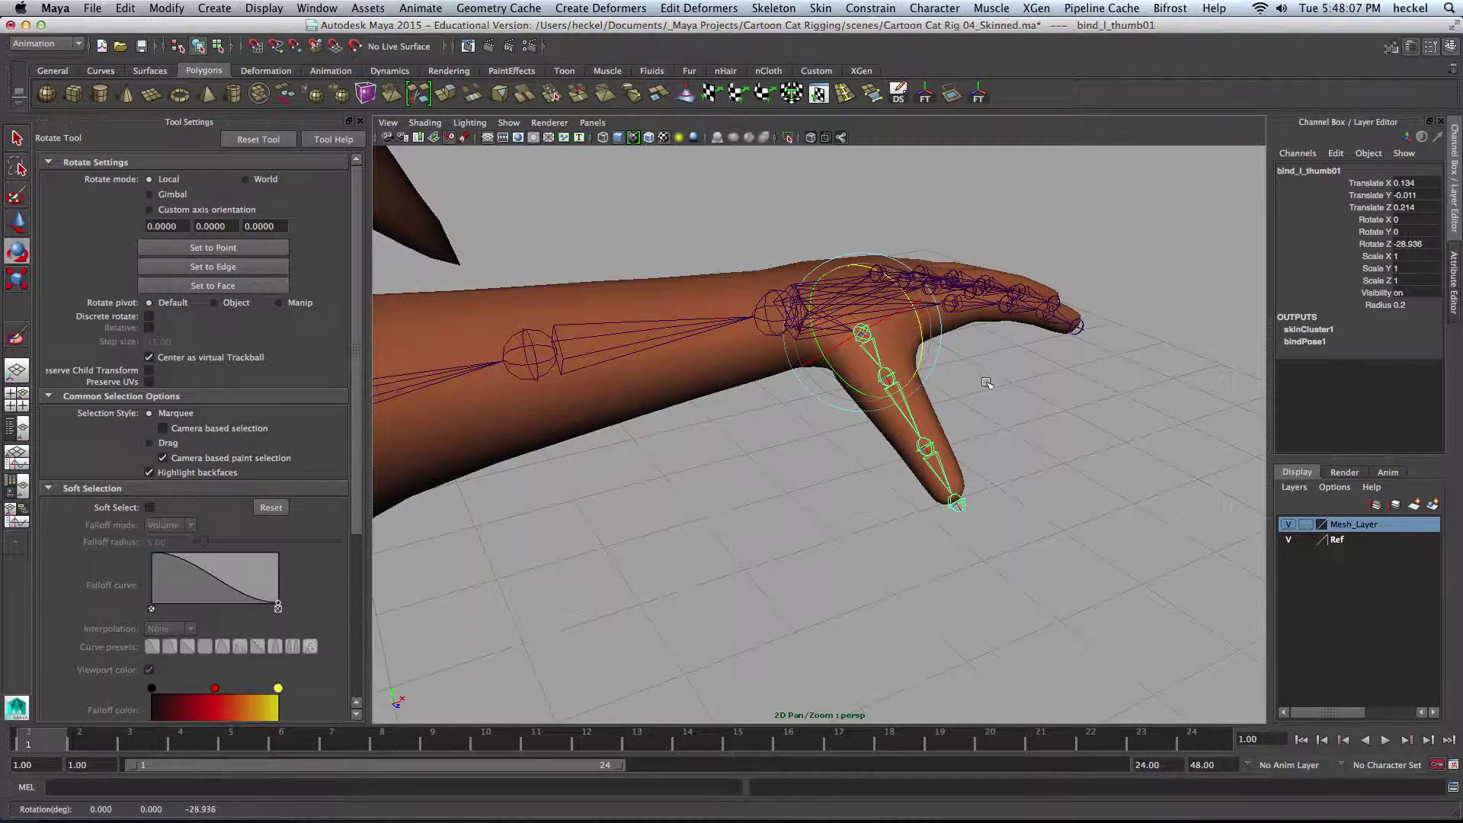
# Test-curl the left thumb's middle and tip joints, the tip to about 66° in Rotate Y, and undo both rotations
pyautogui.click(911, 411)
pyautogui.moveTo(862, 417); pyautogui.dragTo(791, 418)
pyautogui.click(827, 419)
pyautogui.click(809, 365)
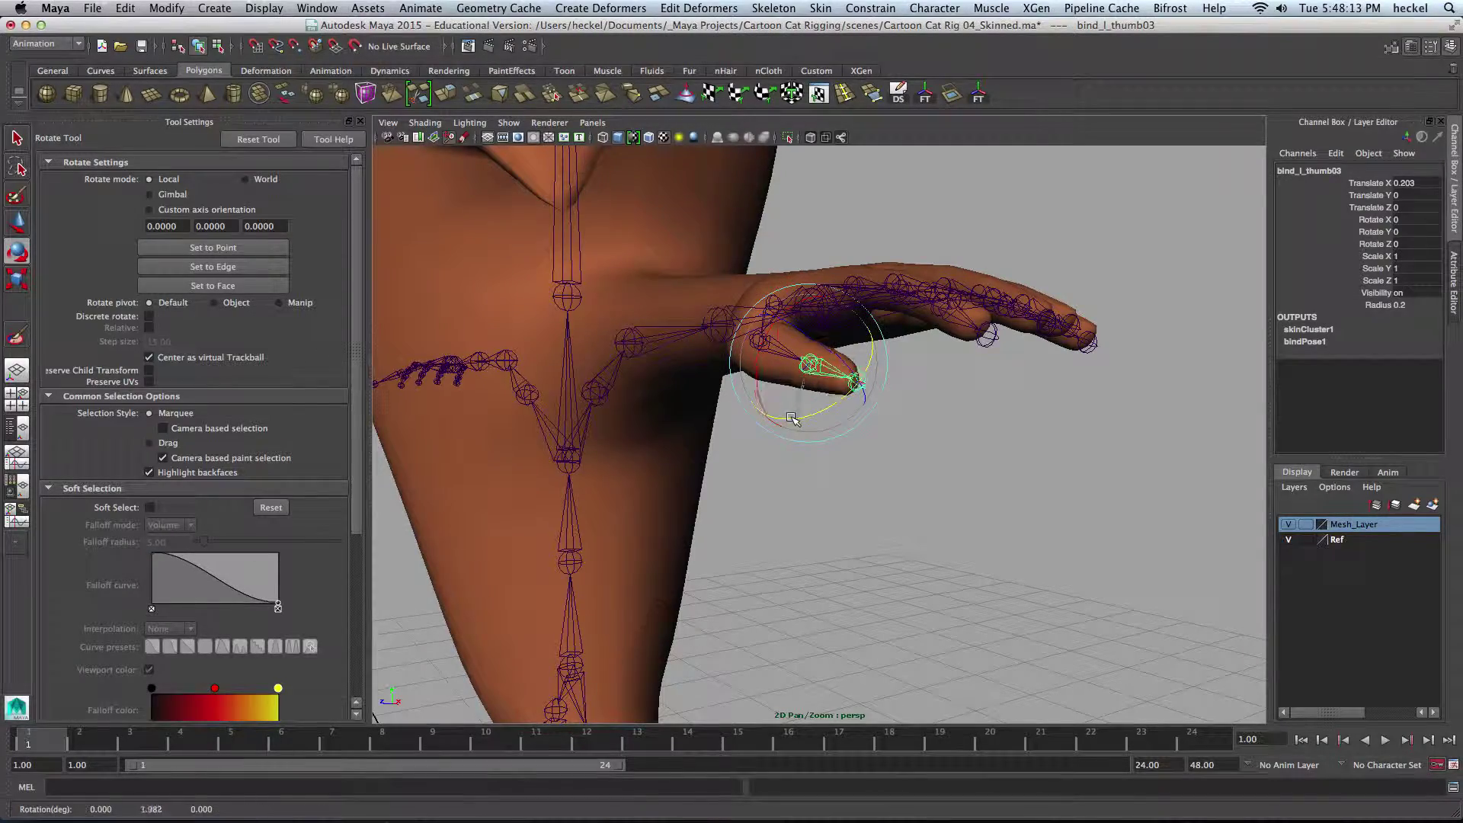
pyautogui.keyDown('alt'); pyautogui.moveTo(878, 400); pyautogui.dragTo(945, 424); pyautogui.keyUp('alt')
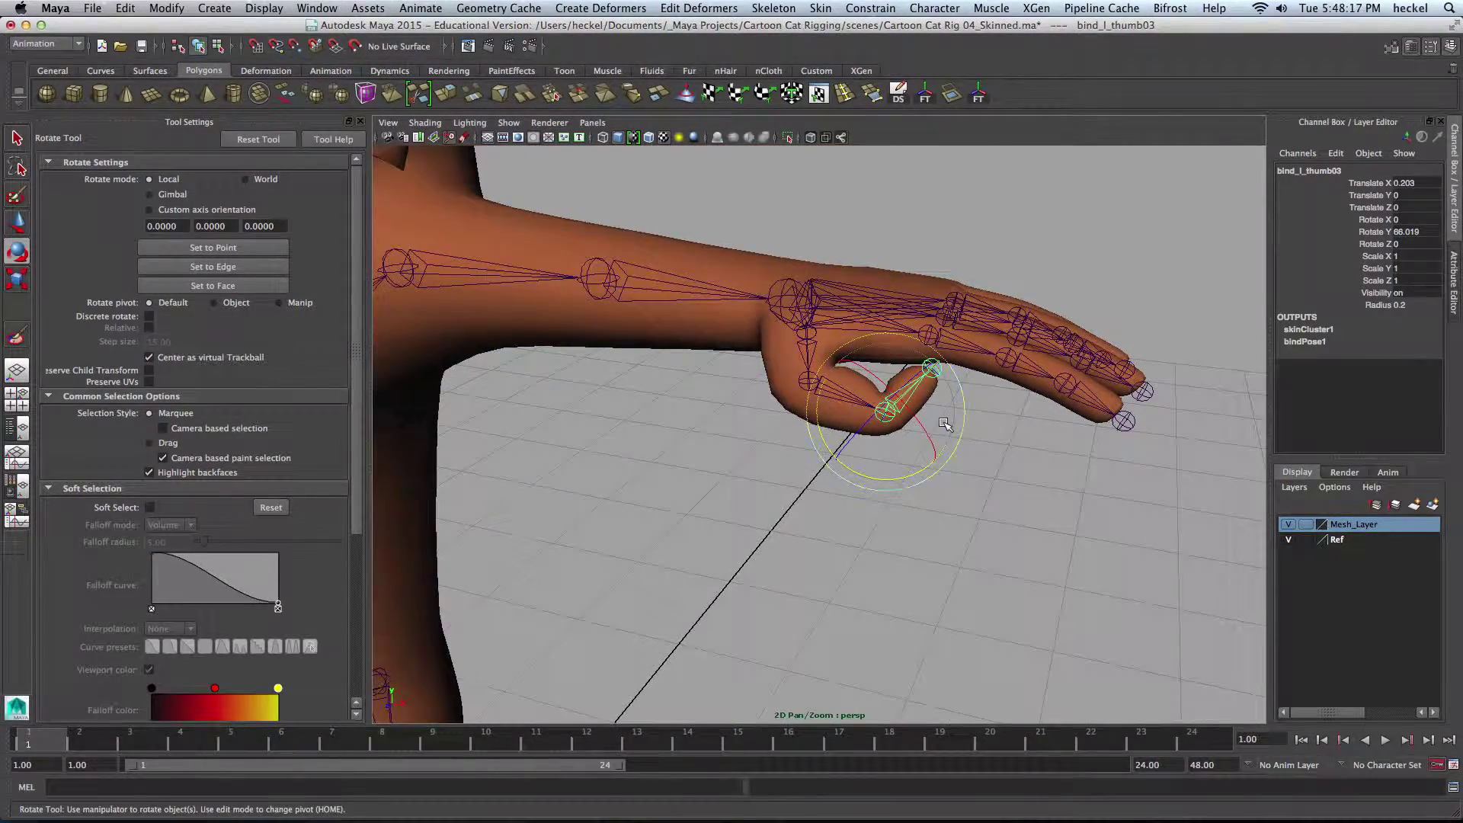
pyautogui.press('z')
pyautogui.press('z')
pyautogui.press('z')
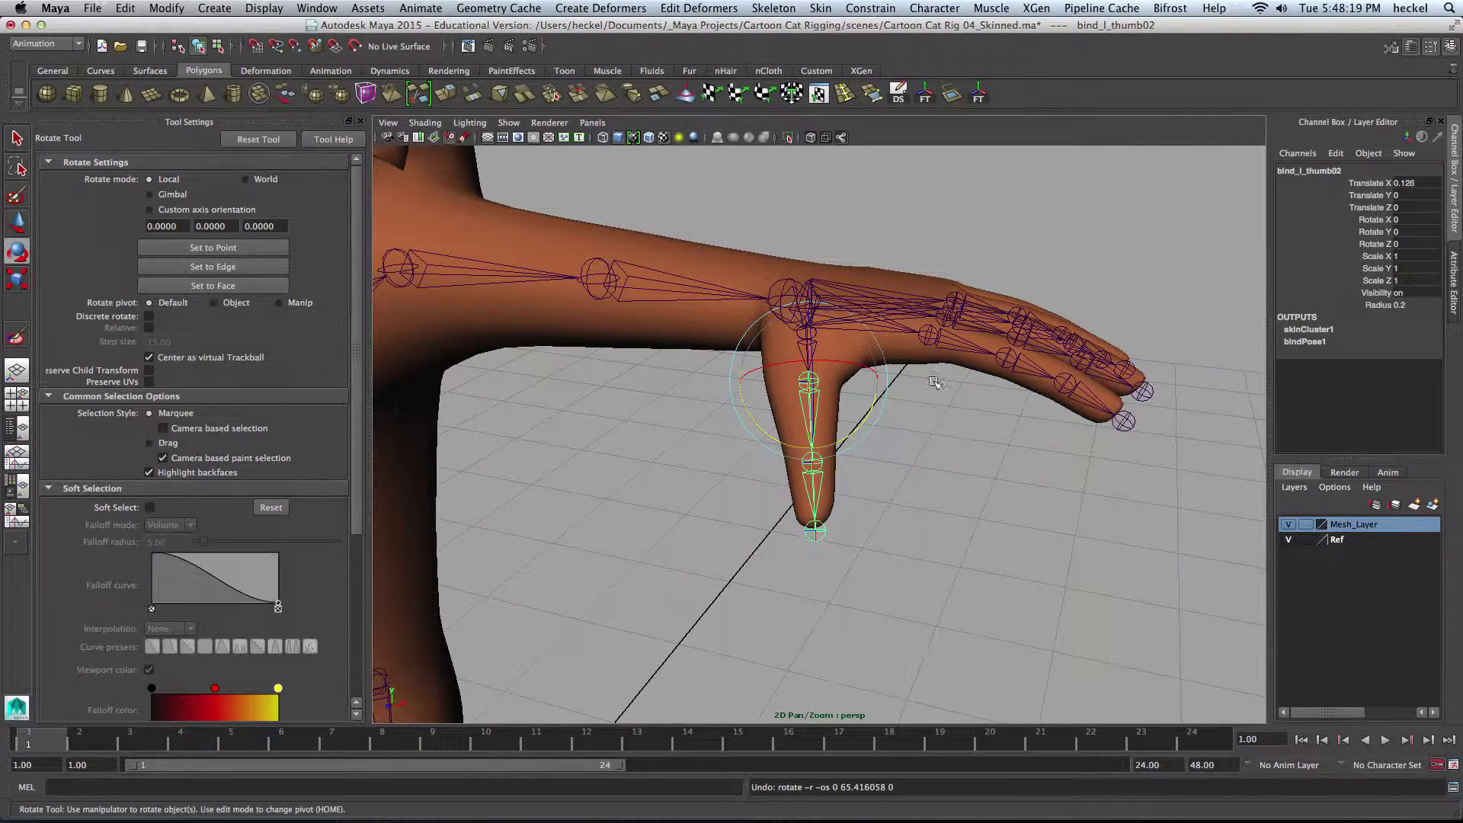
# Test-bend the base joints of the left index and middle fingers and undo the rotations
pyautogui.click(928, 336)
pyautogui.keyDown('alt'); pyautogui.moveTo(931, 347); pyautogui.dragTo(847, 379, button='middle'); pyautogui.keyUp('alt')
pyautogui.keyDown('alt'); pyautogui.moveTo(868, 381); pyautogui.dragTo(887, 463); pyautogui.keyUp('alt')
pyautogui.press('z')
pyautogui.click(1091, 435)
pyautogui.click(843, 421)
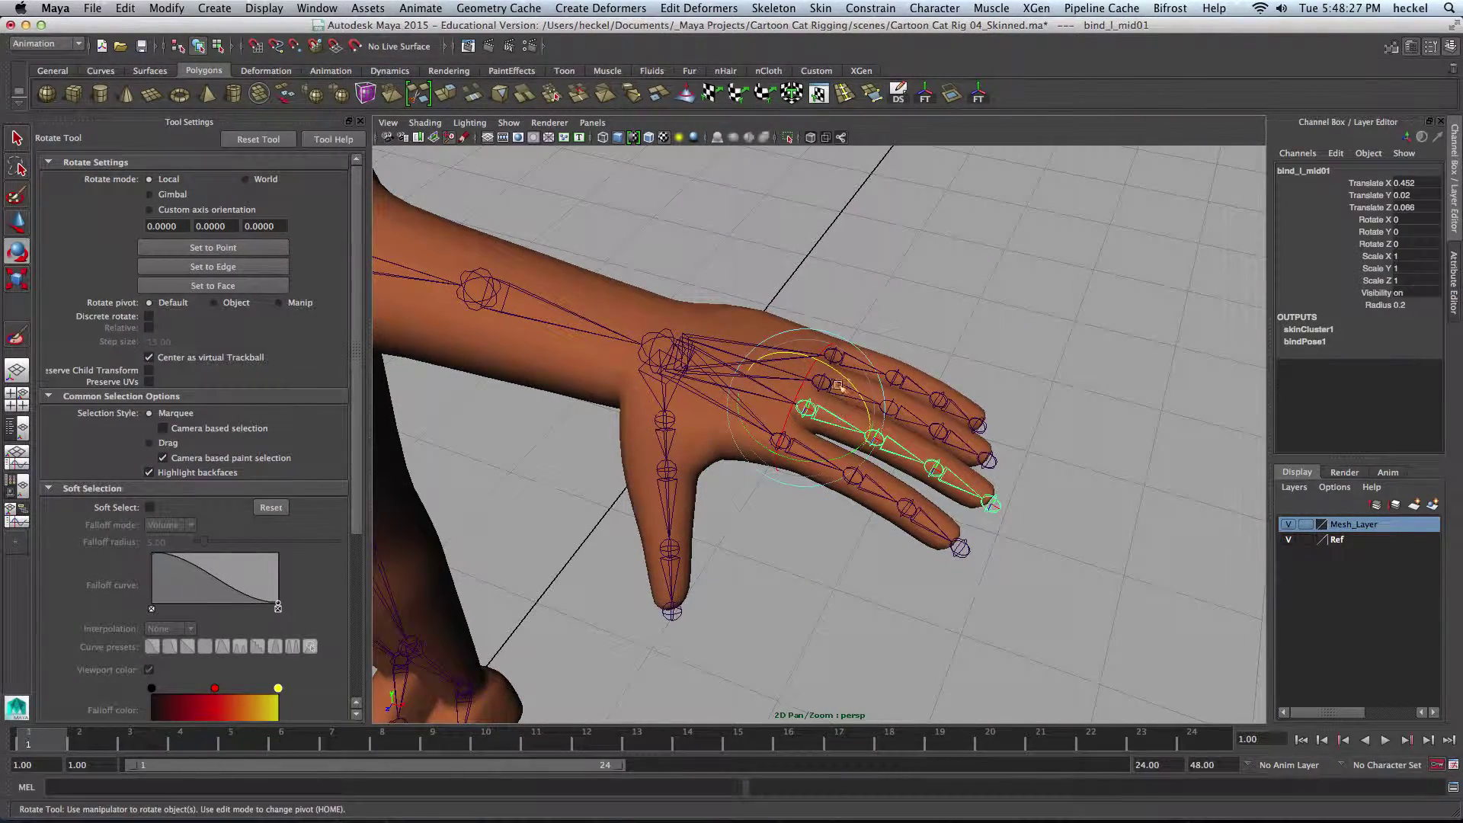
pyautogui.moveTo(835, 386); pyautogui.dragTo(1038, 408)
pyautogui.press('z')
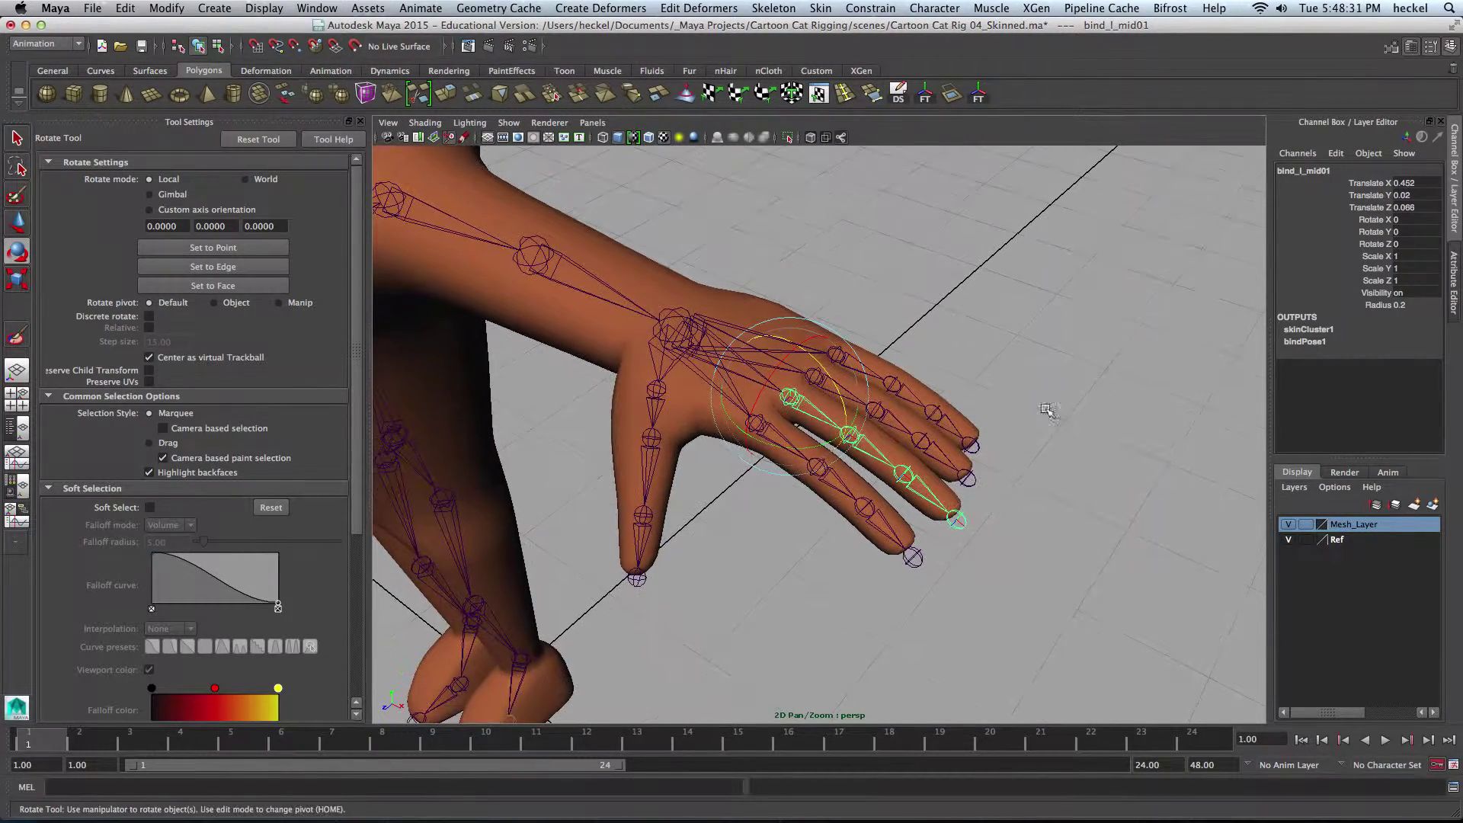
# Test-bend the left ring finger's base joint and check the knuckle area up close
pyautogui.click(1074, 363)
pyautogui.click(851, 383)
pyautogui.moveTo(851, 383); pyautogui.dragTo(733, 350)
pyautogui.keyDown('alt'); pyautogui.moveTo(841, 335); pyautogui.dragTo(983, 382); pyautogui.keyUp('alt')
pyautogui.keyDown('alt'); pyautogui.moveTo(785, 381); pyautogui.dragTo(1032, 408, button='right'); pyautogui.keyUp('alt')
pyautogui.keyDown('alt'); pyautogui.moveTo(1032, 408); pyautogui.dragTo(979, 380); pyautogui.keyUp('alt')
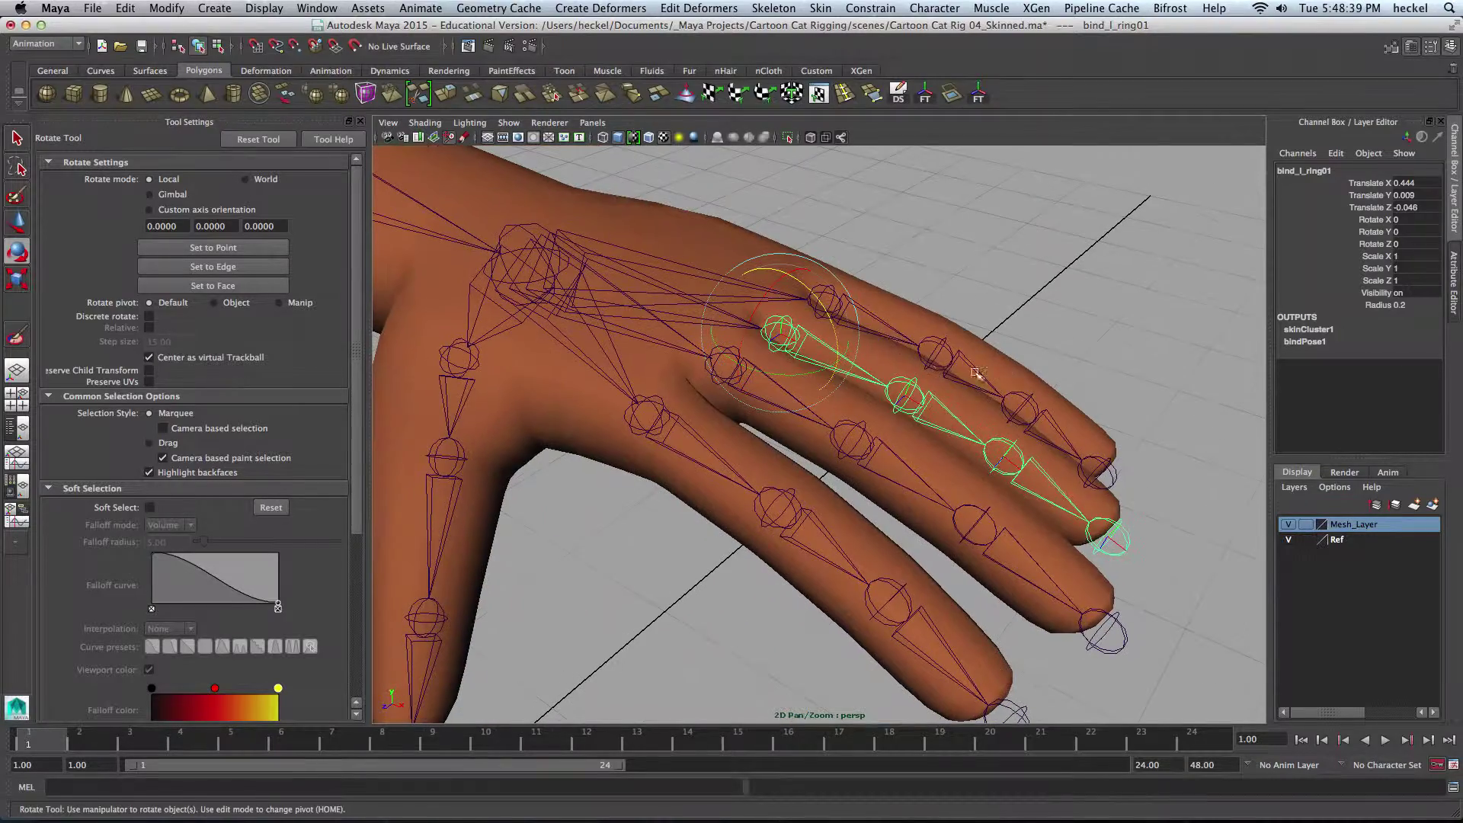
# Test-bend the left pinky's base joint to about -62° in Rotate Z, inspect the hand, restore the joint and deselect it
pyautogui.click(873, 319)
pyautogui.moveTo(878, 267); pyautogui.dragTo(815, 293)
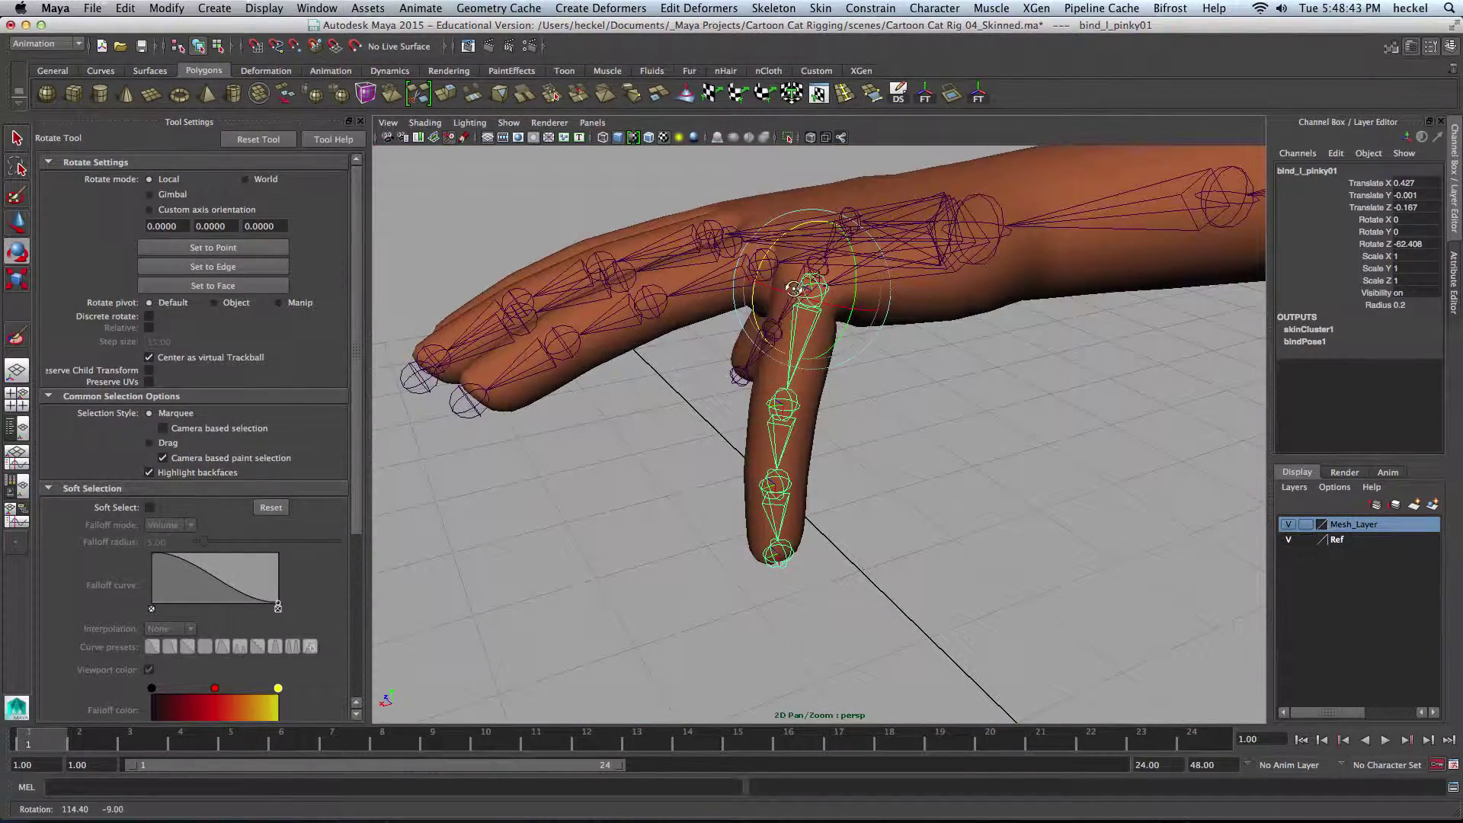
pyautogui.keyDown('alt'); pyautogui.moveTo(1103, 257); pyautogui.dragTo(927, 307, button='right'); pyautogui.keyUp('alt')
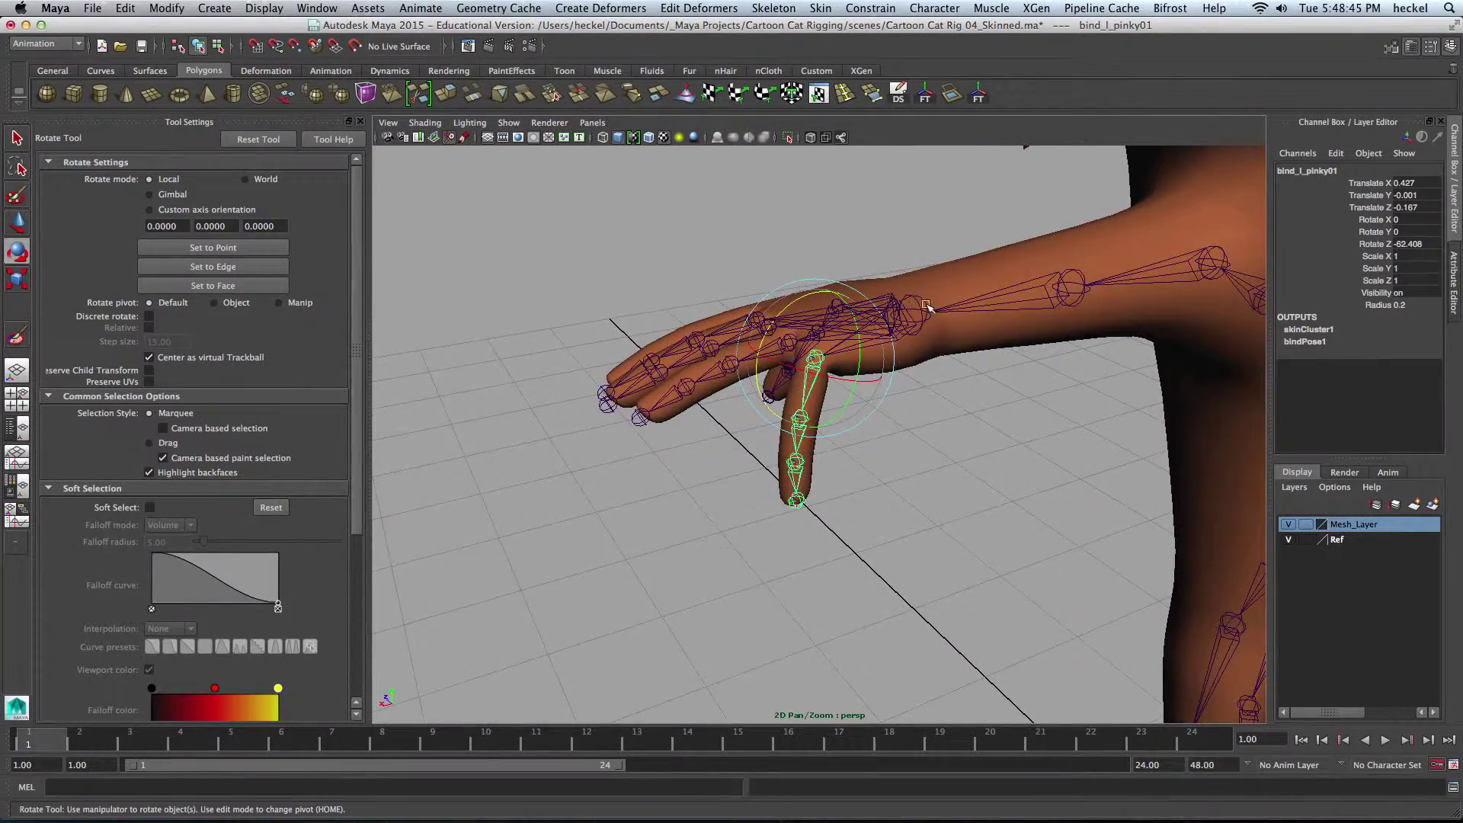
pyautogui.moveTo(927, 307)
pyautogui.keyDown('alt'); pyautogui.mouseDown()
pyautogui.moveTo(1017, 320)
pyautogui.moveTo(924, 326)
pyautogui.mouseUp(); pyautogui.keyUp('alt')
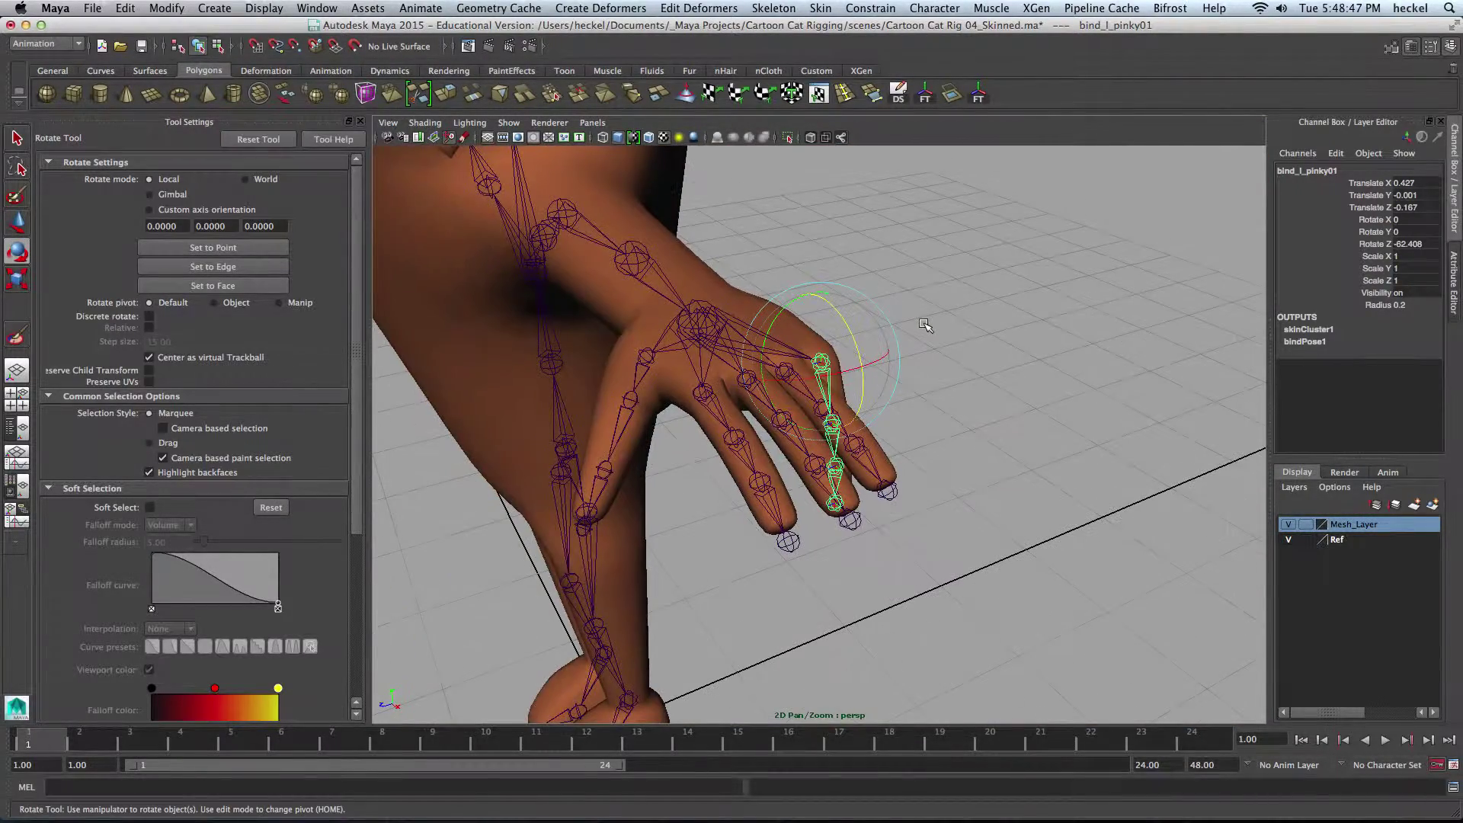
pyautogui.keyDown('alt'); pyautogui.moveTo(1032, 371); pyautogui.dragTo(914, 374, button='right'); pyautogui.keyUp('alt')
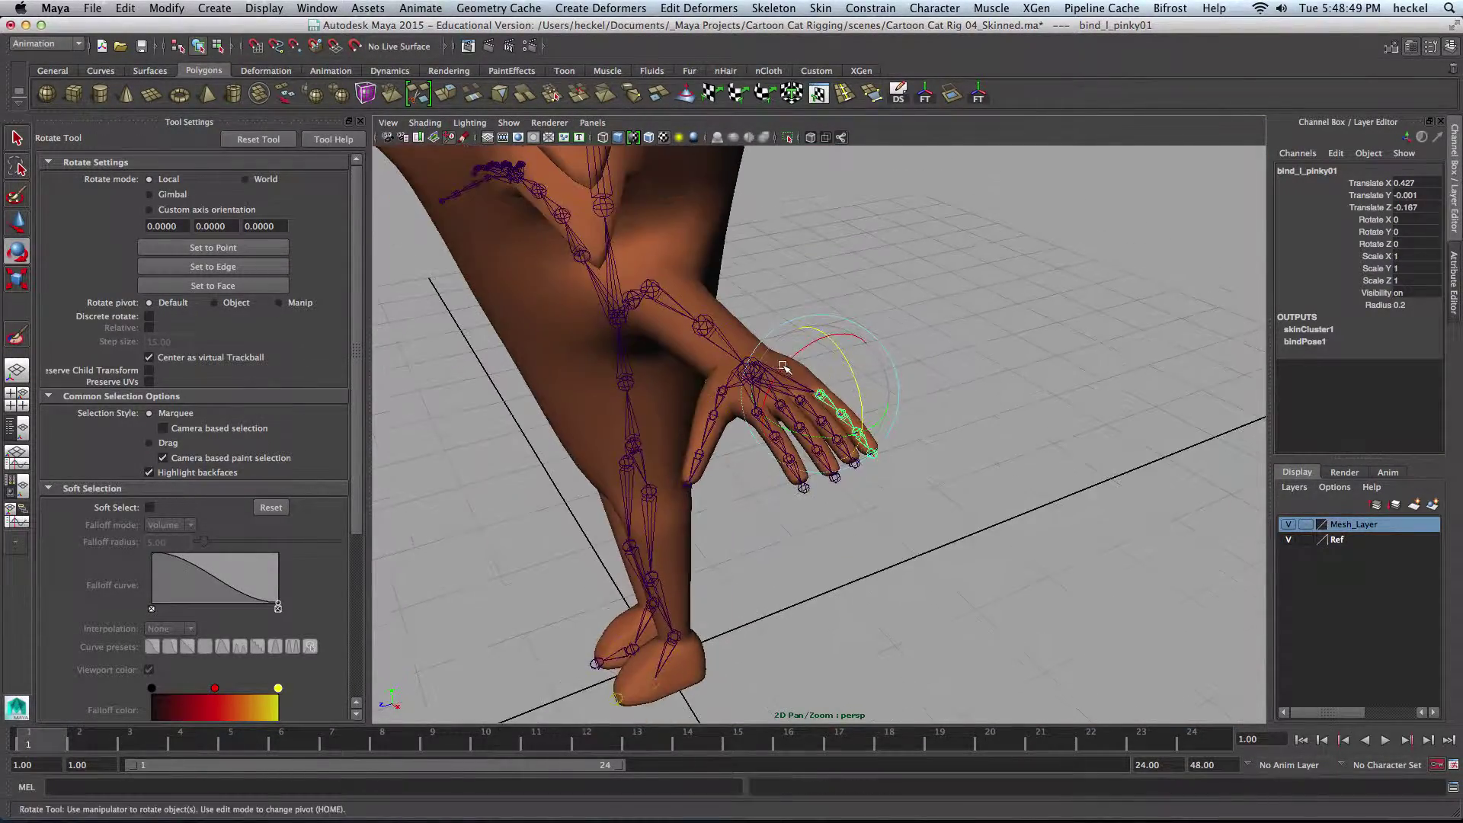
pyautogui.moveTo(915, 374)
pyautogui.keyDown('alt'); pyautogui.mouseDown()
pyautogui.moveTo(876, 351)
pyautogui.moveTo(914, 358)
pyautogui.moveTo(889, 371)
pyautogui.mouseUp(); pyautogui.keyUp('alt')
pyautogui.click(1059, 504)
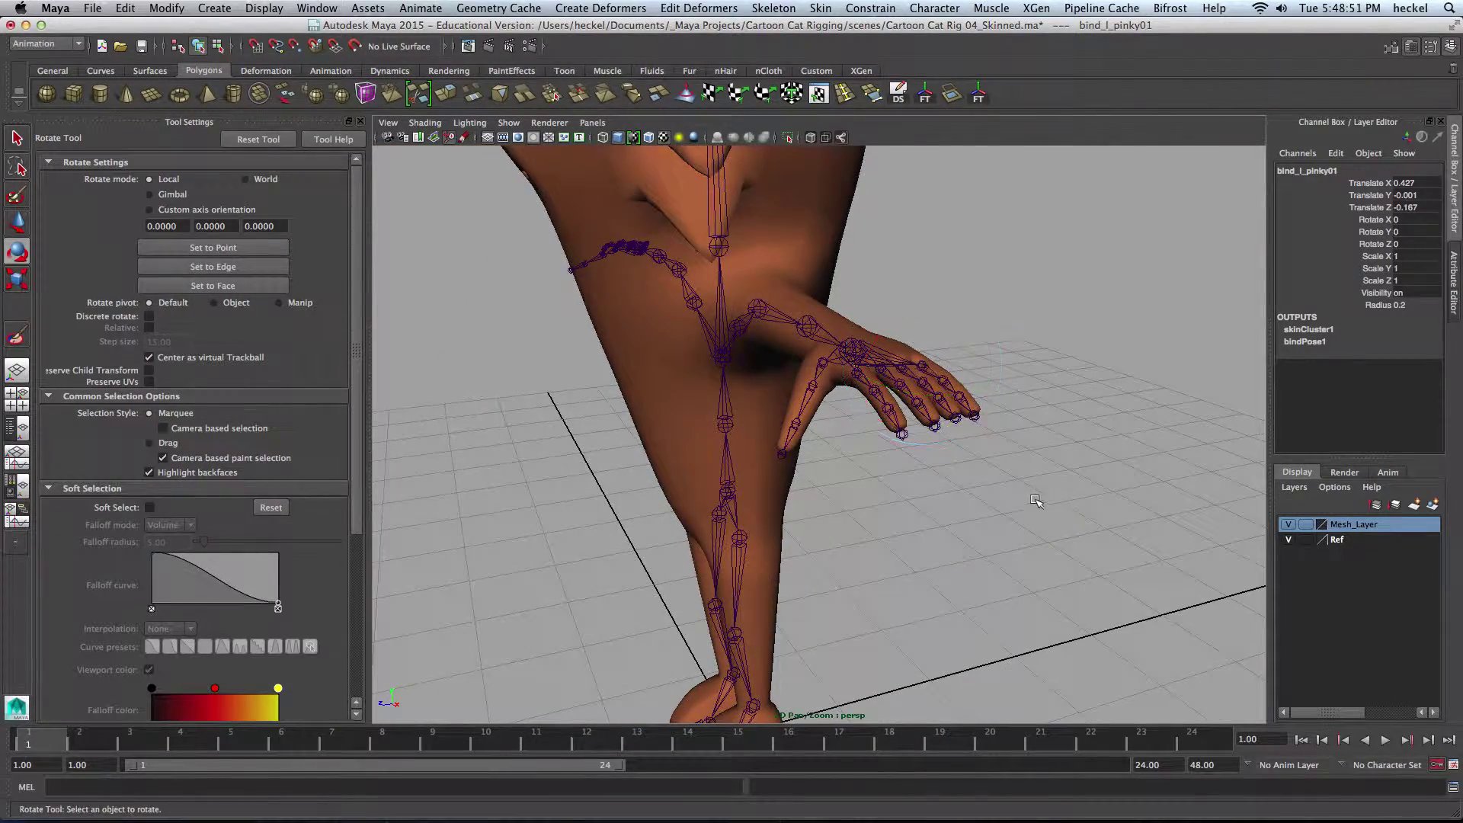
# Examine the whole cat from the front and at angles, comparing the left and right arms
pyautogui.keyDown('alt'); pyautogui.moveTo(783, 412); pyautogui.dragTo(960, 422); pyautogui.keyUp('alt')
pyautogui.keyDown('alt'); pyautogui.moveTo(960, 423); pyautogui.dragTo(766, 431, button='right'); pyautogui.keyUp('alt')
pyautogui.keyDown('alt'); pyautogui.moveTo(766, 430); pyautogui.dragTo(848, 443, button='middle'); pyautogui.keyUp('alt')
pyautogui.keyDown('alt'); pyautogui.moveTo(847, 443); pyautogui.dragTo(947, 428); pyautogui.keyUp('alt')
pyautogui.keyDown('alt'); pyautogui.moveTo(948, 428); pyautogui.dragTo(696, 431, button='right'); pyautogui.keyUp('alt')
pyautogui.keyDown('alt'); pyautogui.moveTo(696, 431); pyautogui.dragTo(863, 461, button='middle'); pyautogui.keyUp('alt')
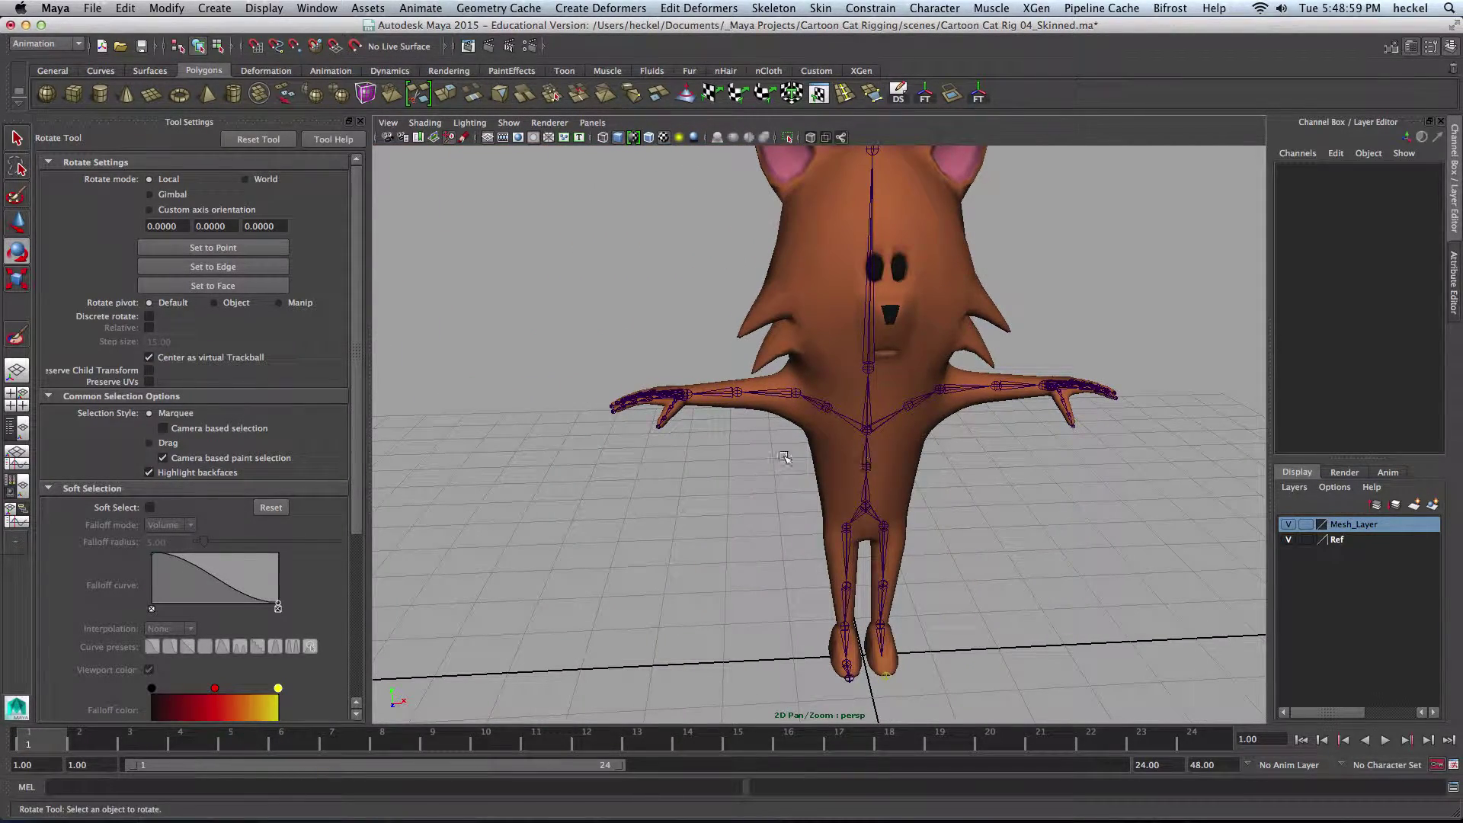
pyautogui.keyDown('alt'); pyautogui.moveTo(785, 450); pyautogui.dragTo(816, 443); pyautogui.keyUp('alt')
pyautogui.keyDown('alt'); pyautogui.moveTo(910, 435); pyautogui.dragTo(904, 430, button='middle'); pyautogui.keyUp('alt')
pyautogui.keyDown('alt'); pyautogui.moveTo(852, 412); pyautogui.dragTo(905, 415); pyautogui.keyUp('alt')
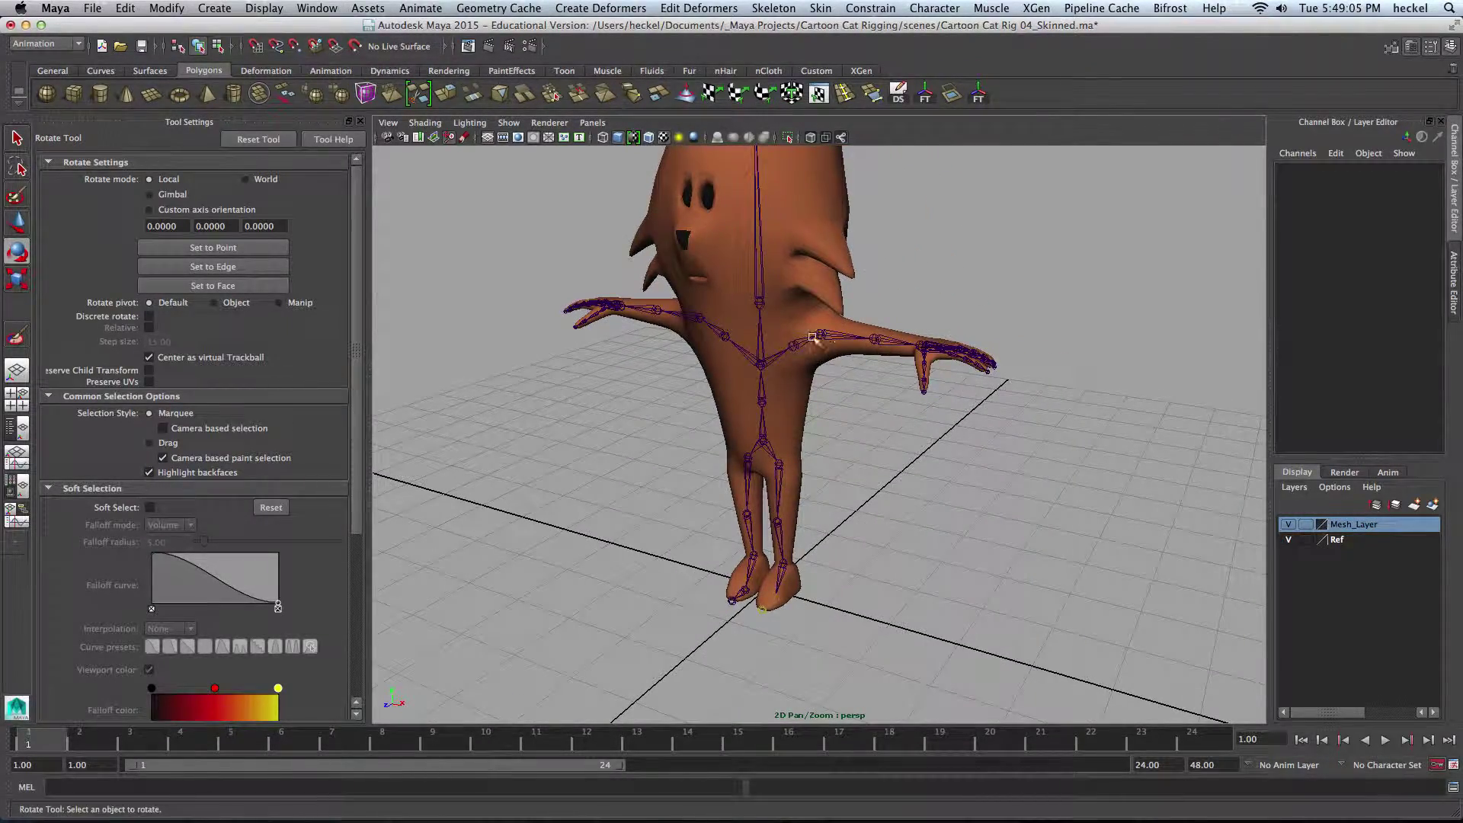
pyautogui.keyDown('alt'); pyautogui.moveTo(838, 390); pyautogui.dragTo(924, 385); pyautogui.keyUp('alt')
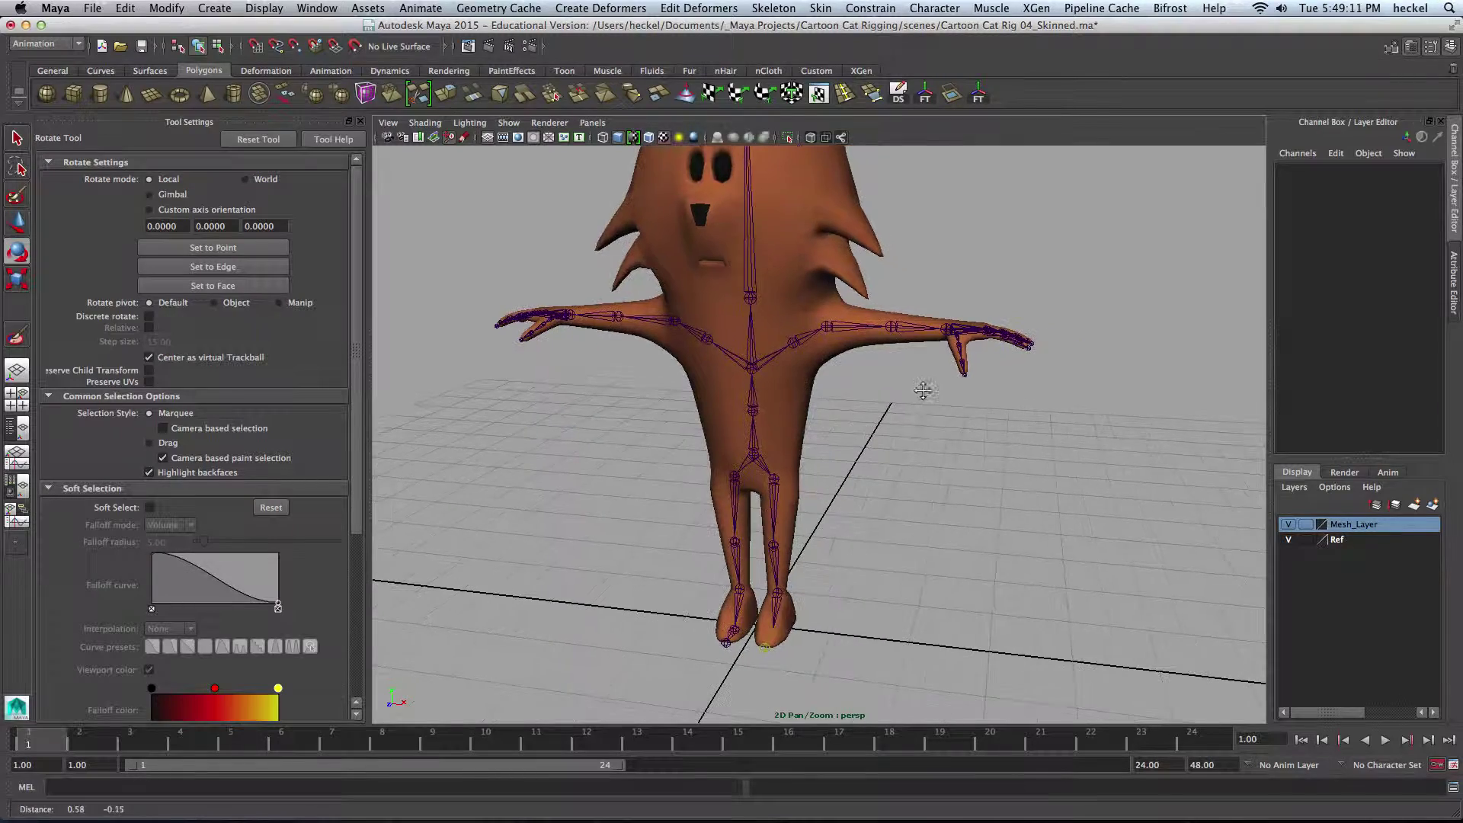
# Mirror the cat mesh's skin weights across YZ from positive to negative (+X to -X), using the reset default options
pyautogui.click(806, 397)
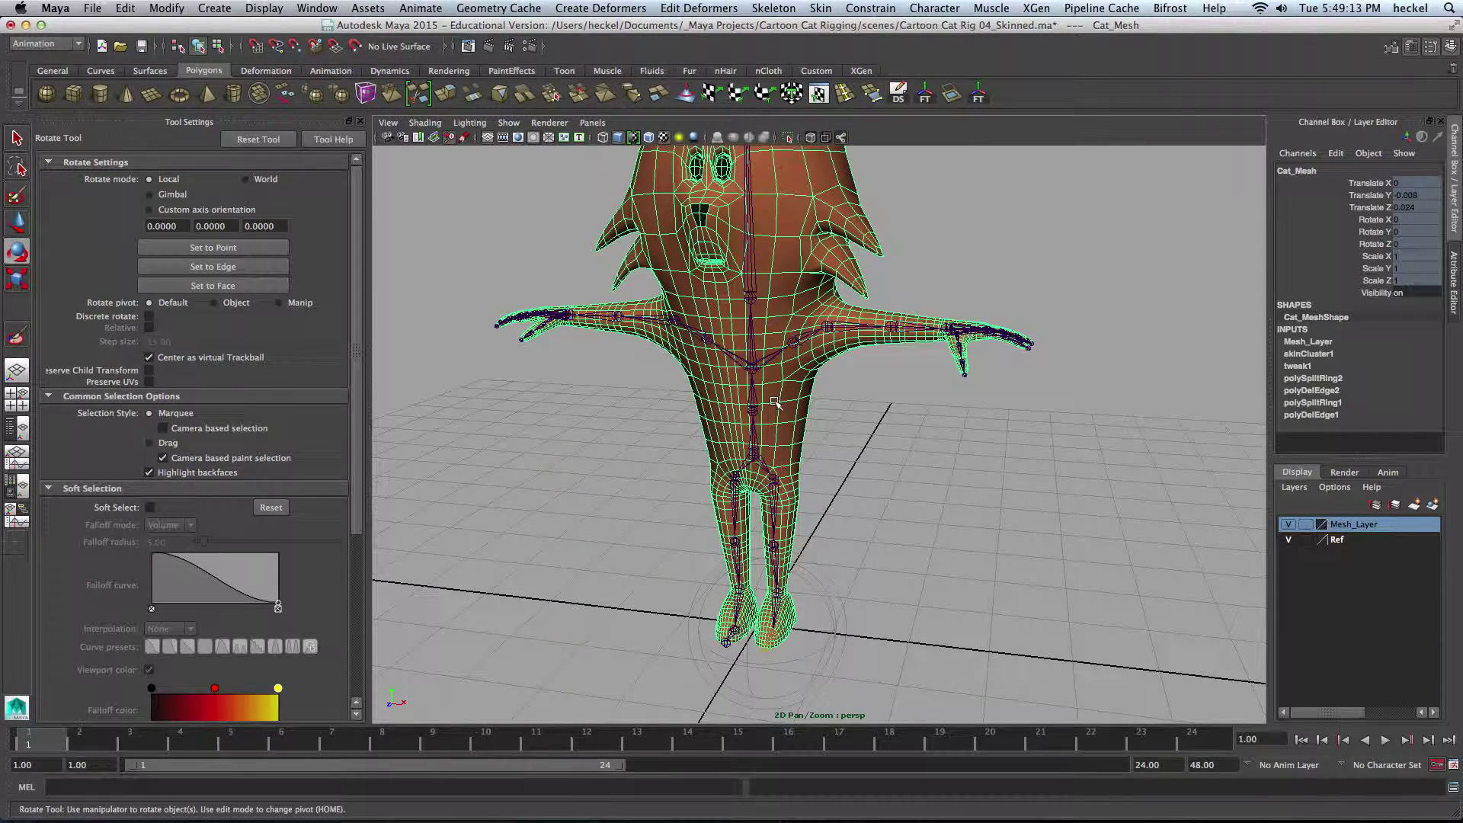
pyautogui.press('q')
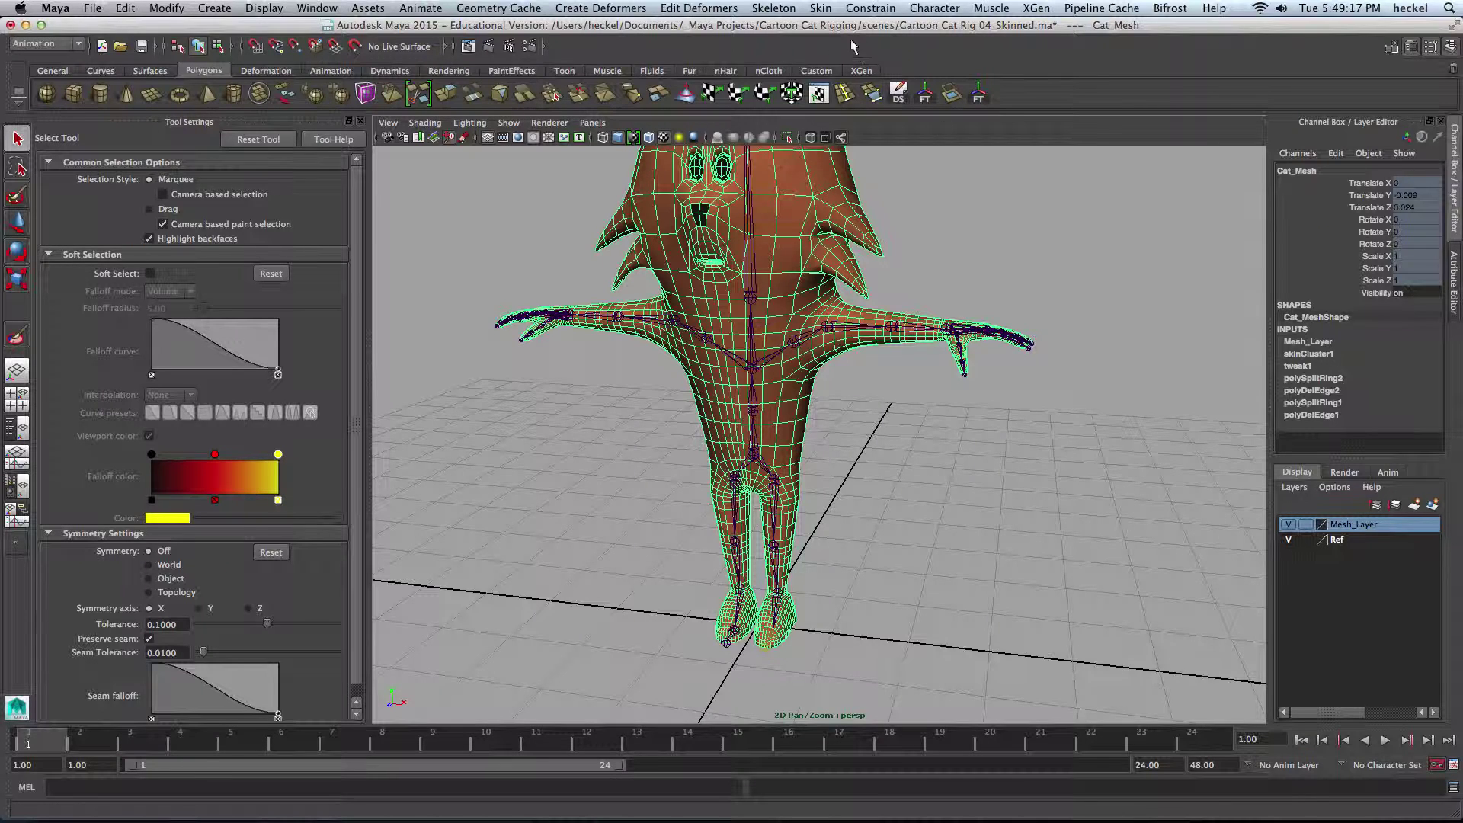
pyautogui.click(821, 9)
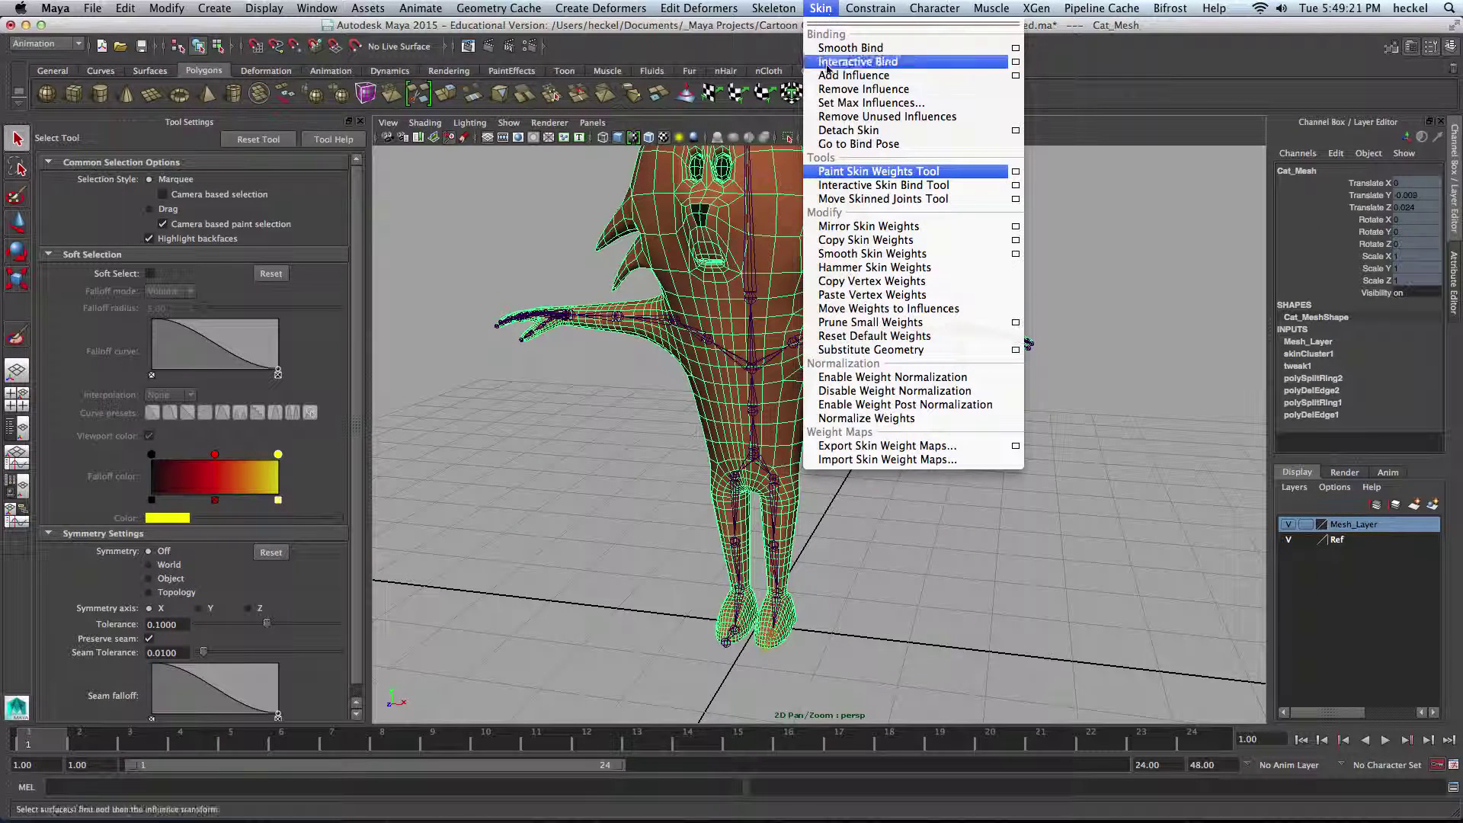
pyautogui.click(1015, 230)
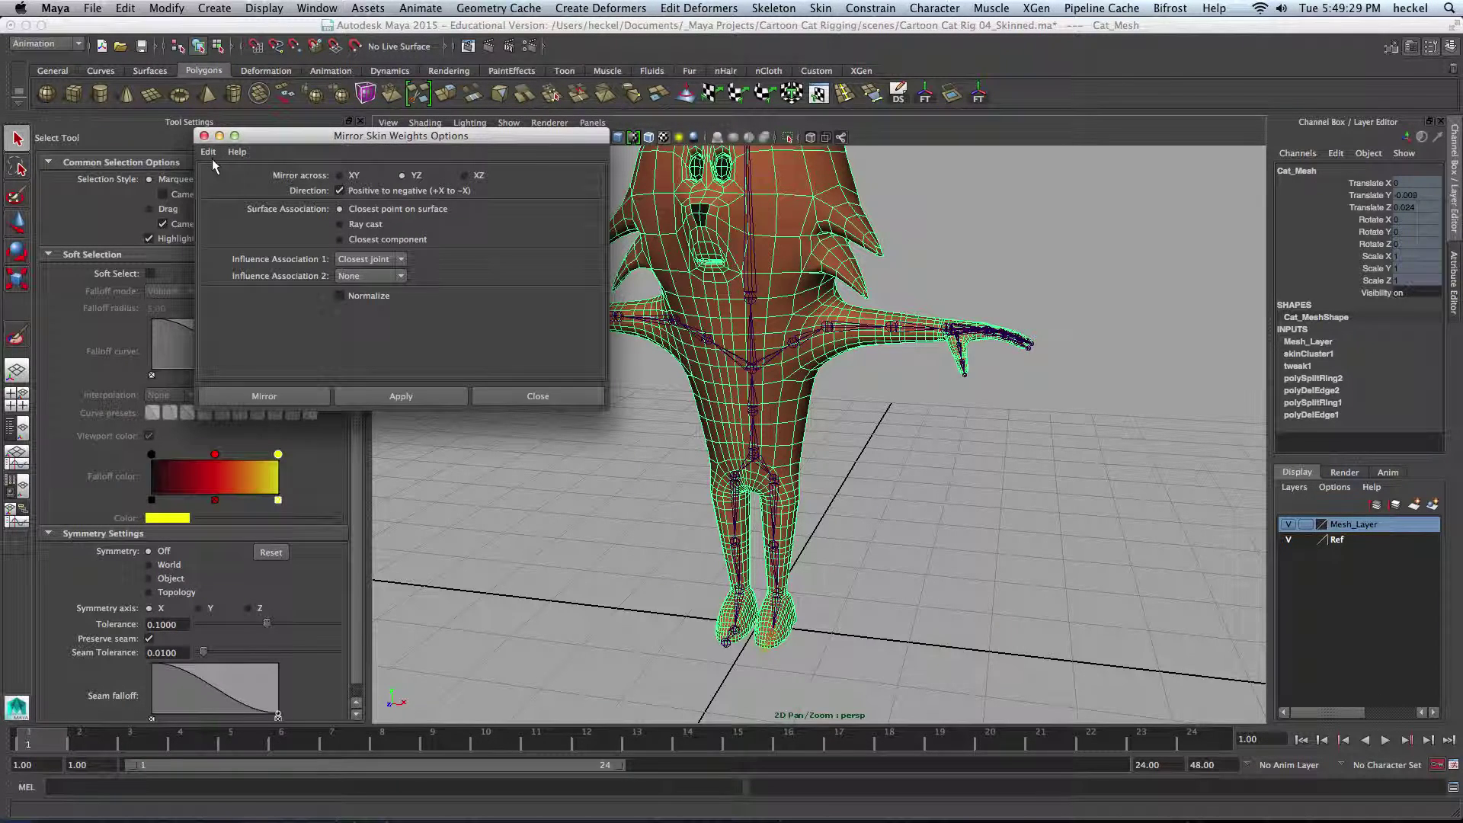
pyautogui.click(210, 154)
pyautogui.click(221, 180)
pyautogui.click(394, 396)
pyautogui.click(506, 399)
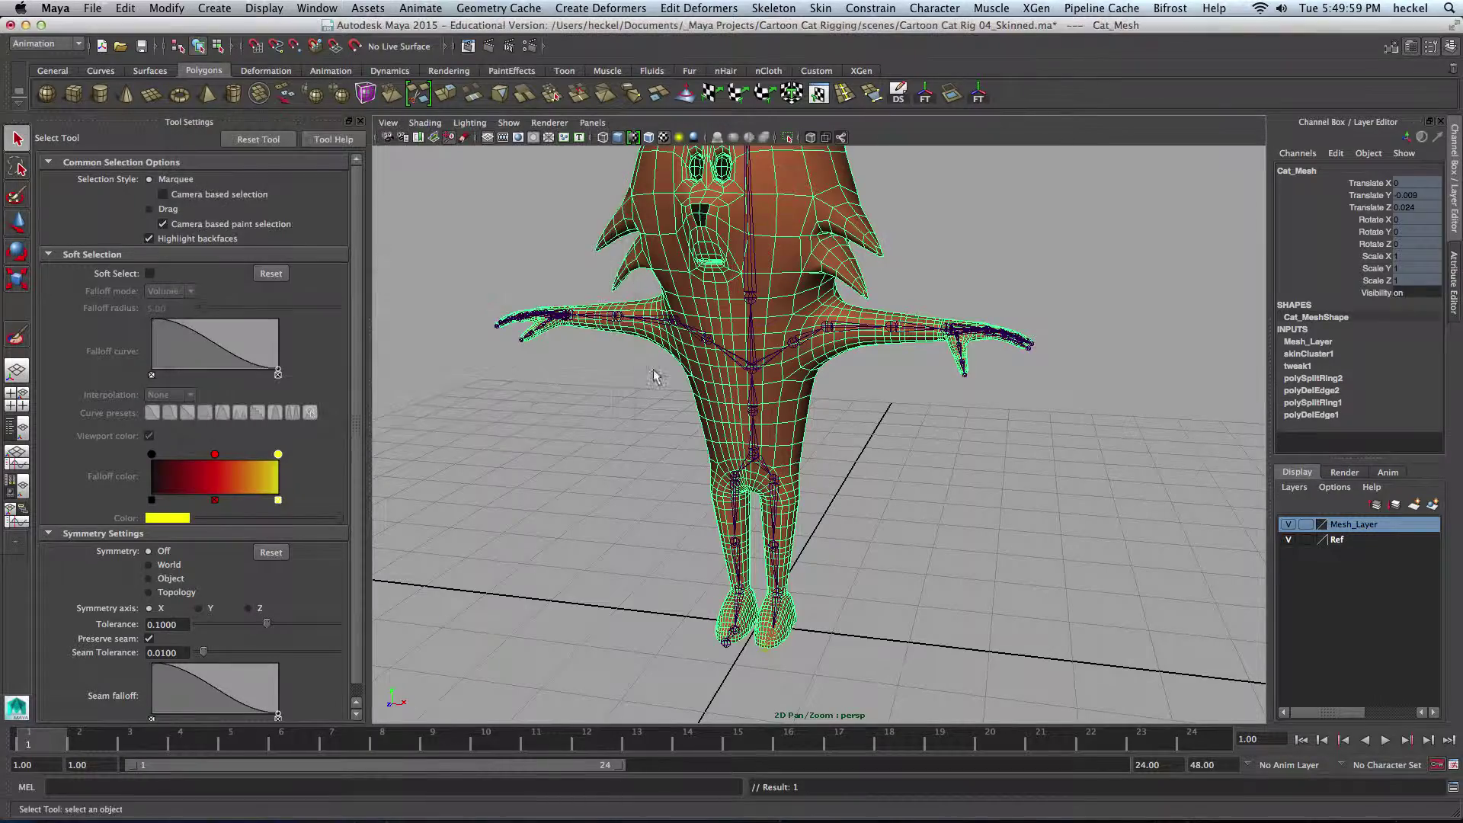
# Test the mirrored weights by rotating the right foot joint to about 39° in Rotate Z, and undo the rotation
pyautogui.keyDown('alt'); pyautogui.moveTo(731, 343); pyautogui.dragTo(792, 340); pyautogui.keyUp('alt')
pyautogui.keyDown('alt'); pyautogui.moveTo(792, 341); pyautogui.dragTo(752, 226, button='middle'); pyautogui.keyUp('alt')
pyautogui.keyDown('alt'); pyautogui.moveTo(754, 335); pyautogui.dragTo(881, 450, button='right'); pyautogui.keyUp('alt')
pyautogui.keyDown('alt'); pyautogui.moveTo(882, 450); pyautogui.dragTo(961, 199, button='middle'); pyautogui.keyUp('alt')
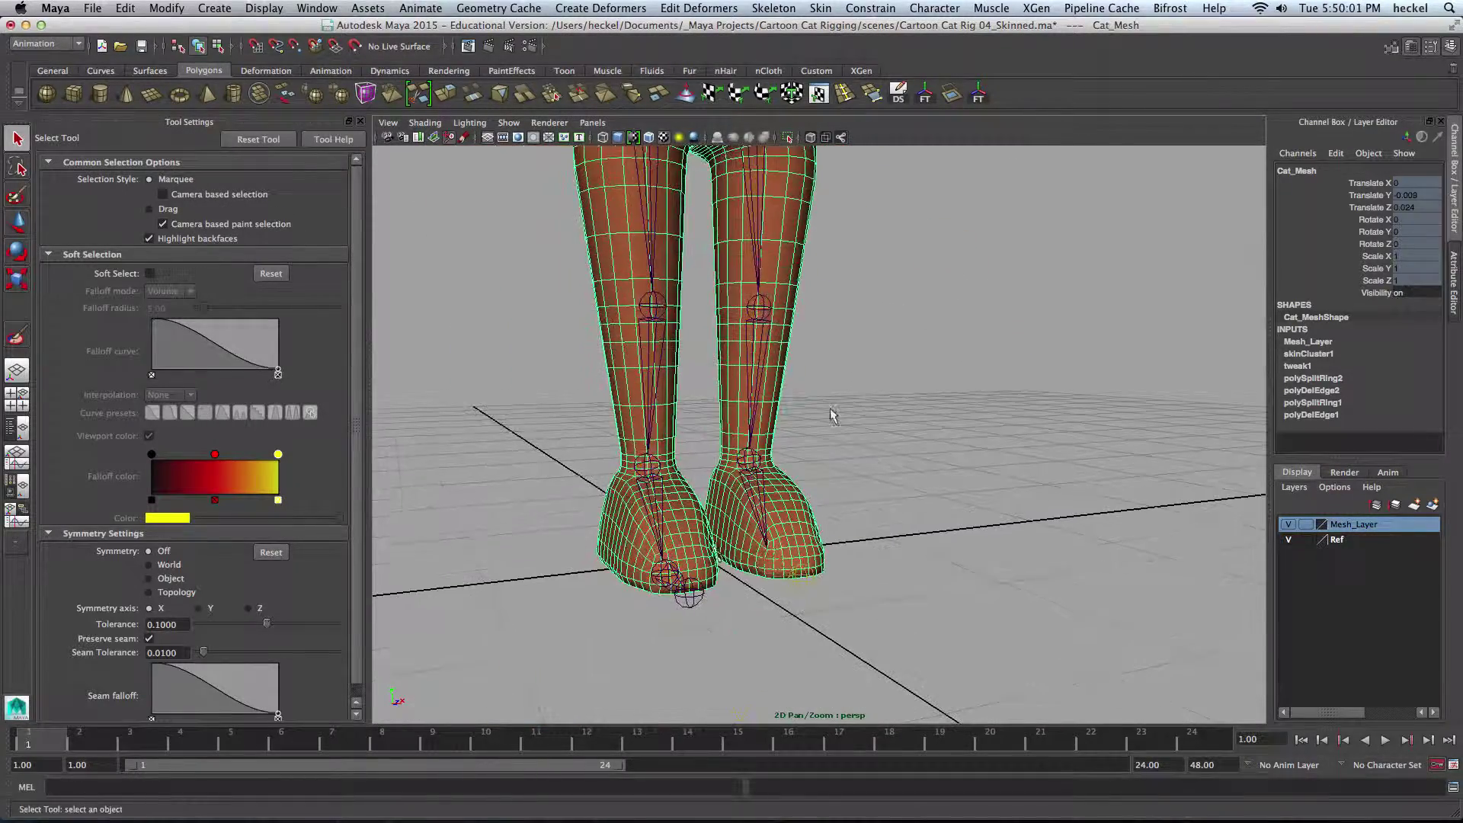
pyautogui.keyDown('alt'); pyautogui.moveTo(706, 560); pyautogui.dragTo(631, 562); pyautogui.keyUp('alt')
pyautogui.click(646, 569)
pyautogui.press('e')
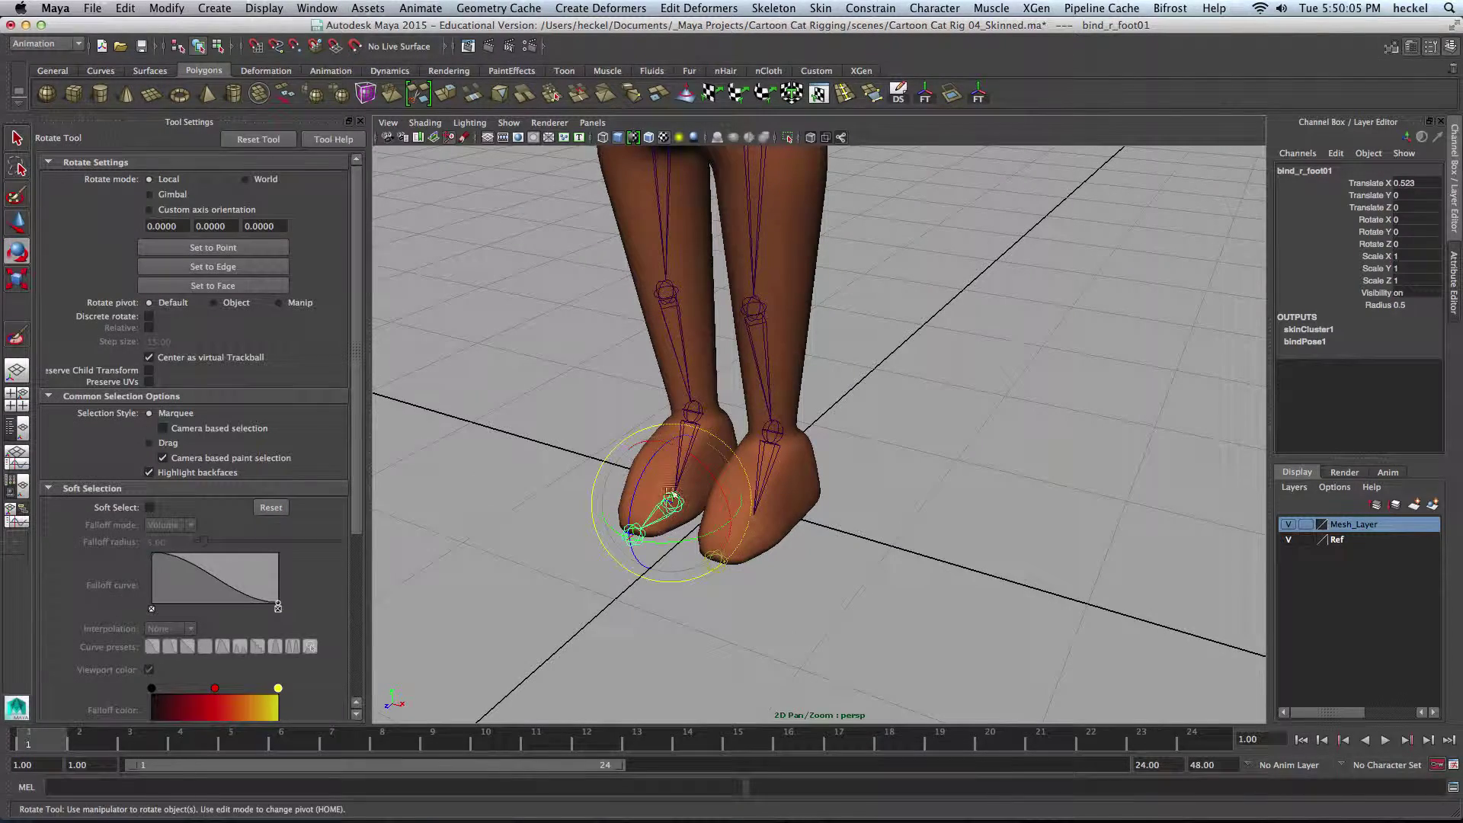
pyautogui.moveTo(638, 488); pyautogui.dragTo(856, 427)
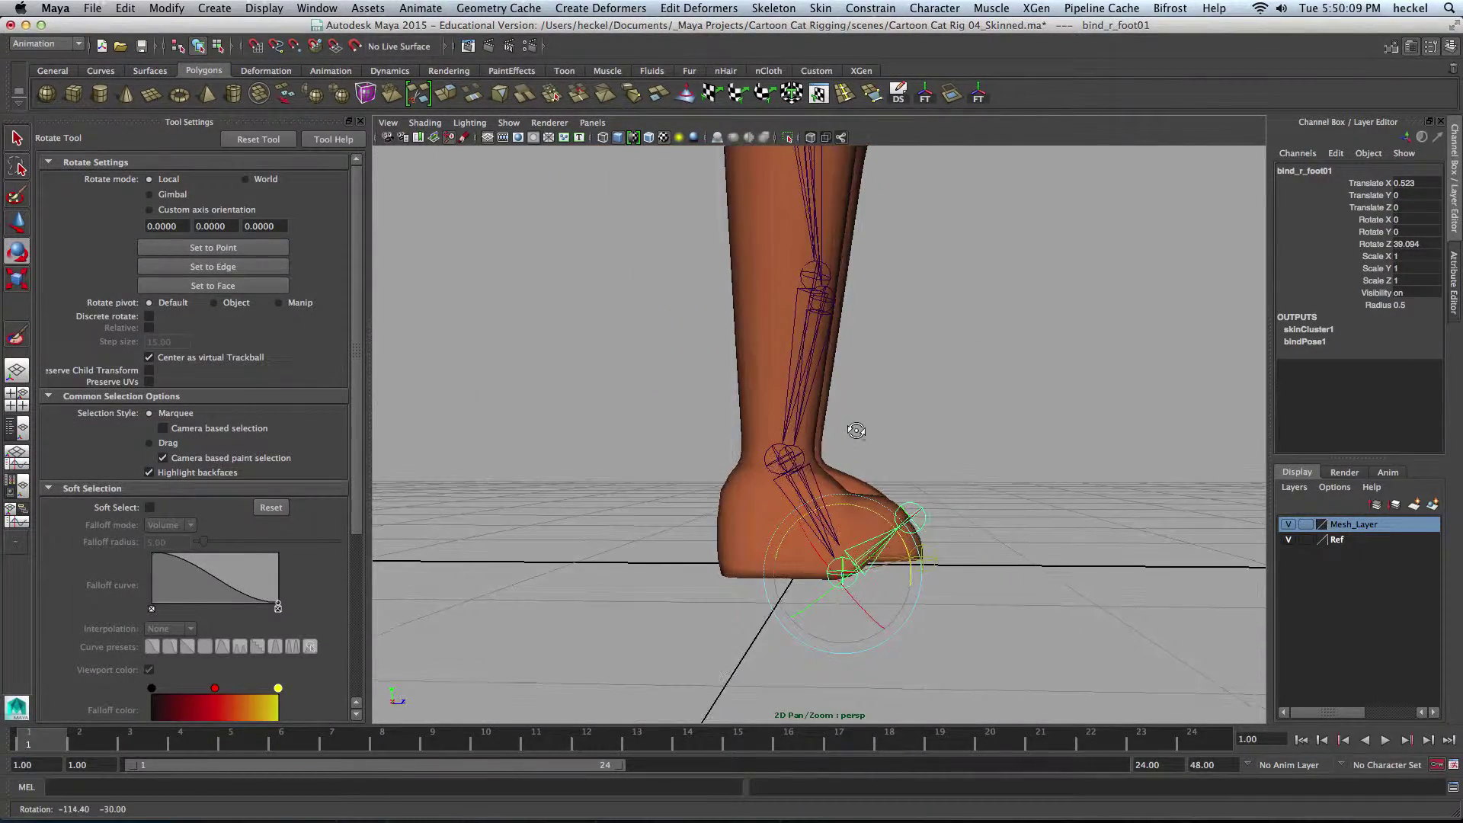
pyautogui.press('z')
# Test-bend the right ankle joint to about -62° in Rotate Z and undo the test rotations
pyautogui.keyDown('alt'); pyautogui.moveTo(928, 441); pyautogui.dragTo(817, 486, button='middle'); pyautogui.keyUp('alt')
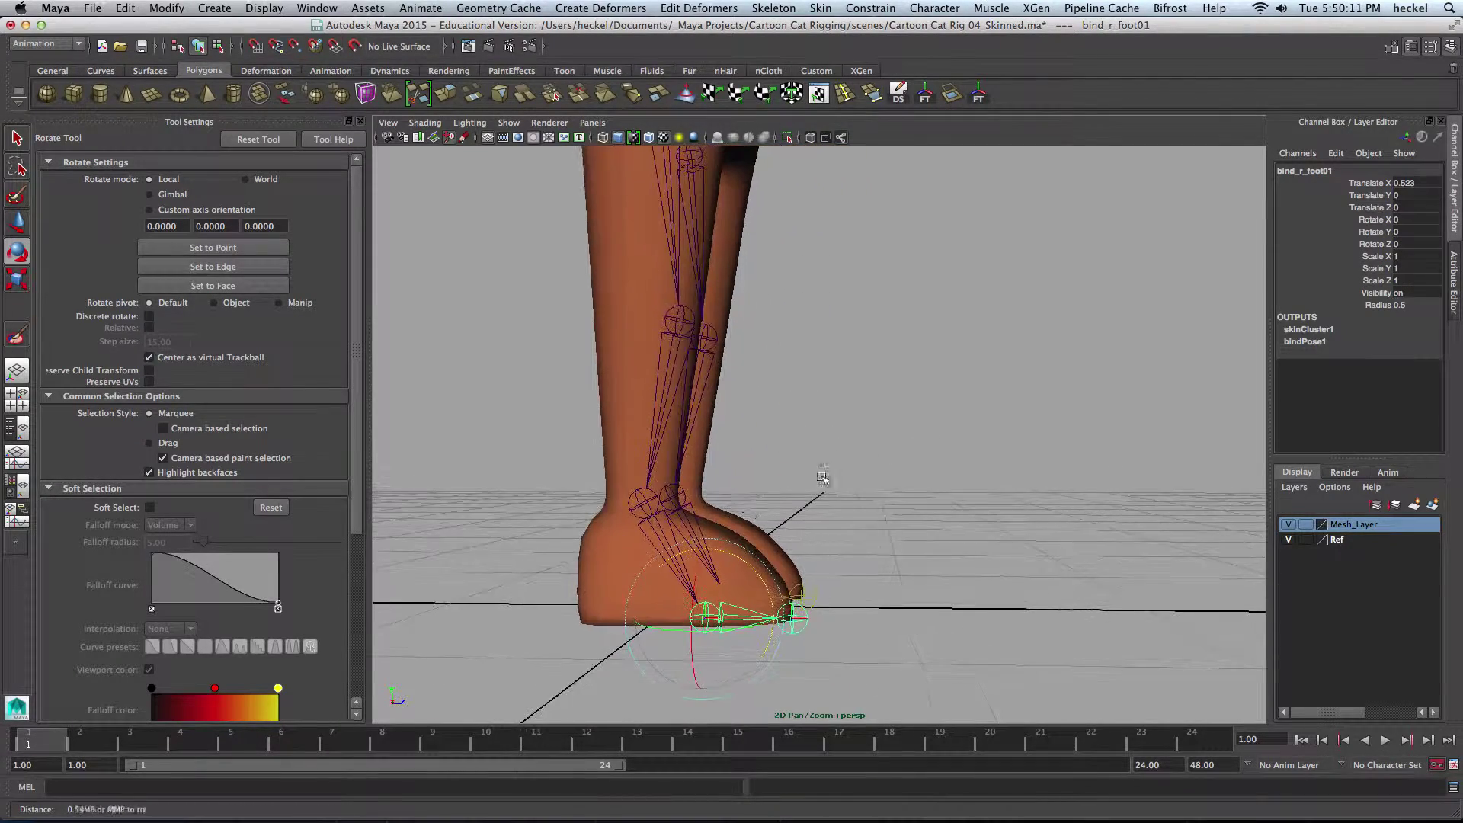
pyautogui.keyDown('alt'); pyautogui.moveTo(643, 539); pyautogui.dragTo(564, 560); pyautogui.keyUp('alt')
pyautogui.click(615, 537)
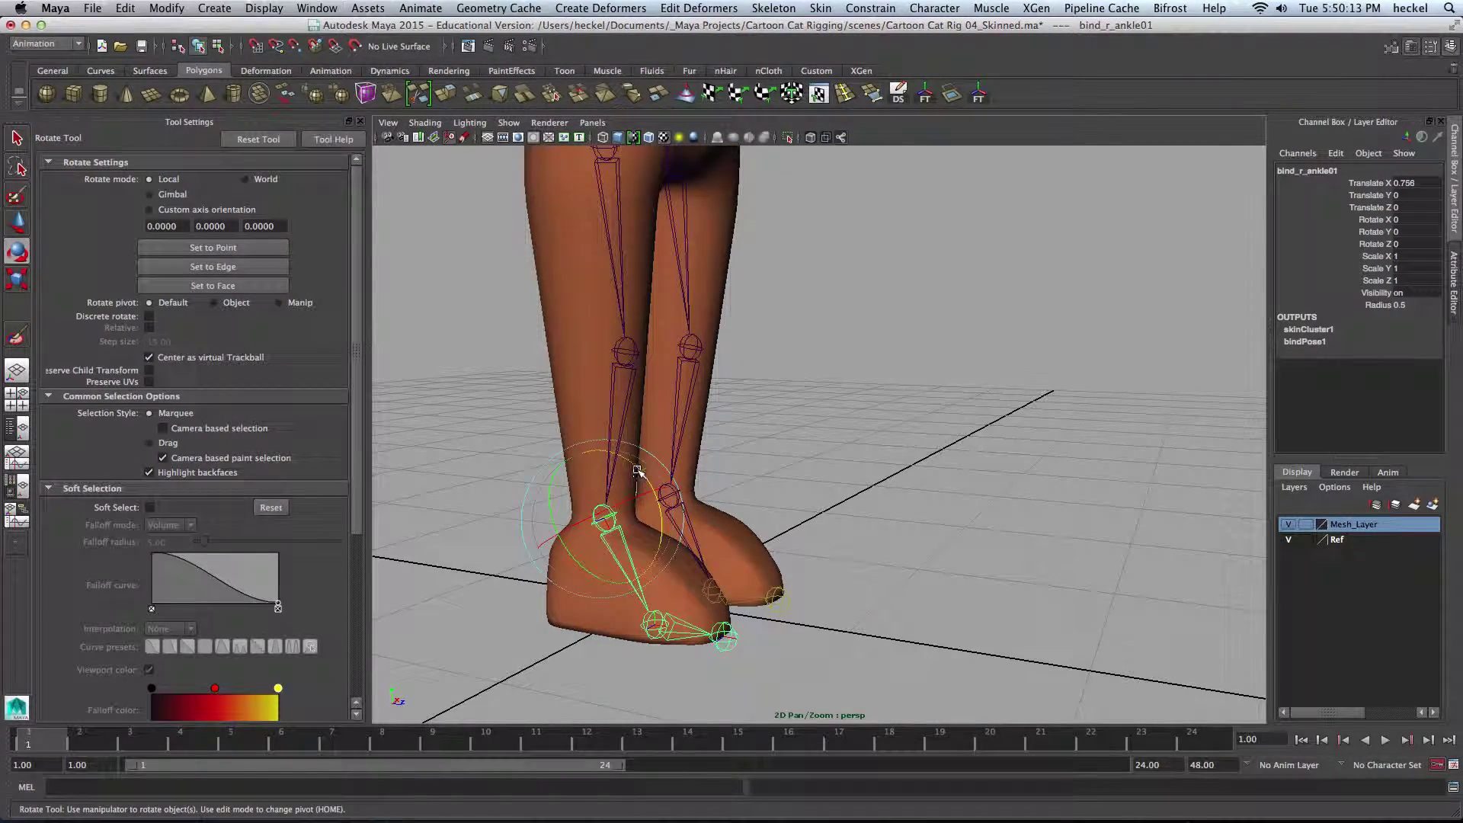
pyautogui.moveTo(636, 470); pyautogui.dragTo(755, 481)
pyautogui.press('super+z')
pyautogui.press('super+z')
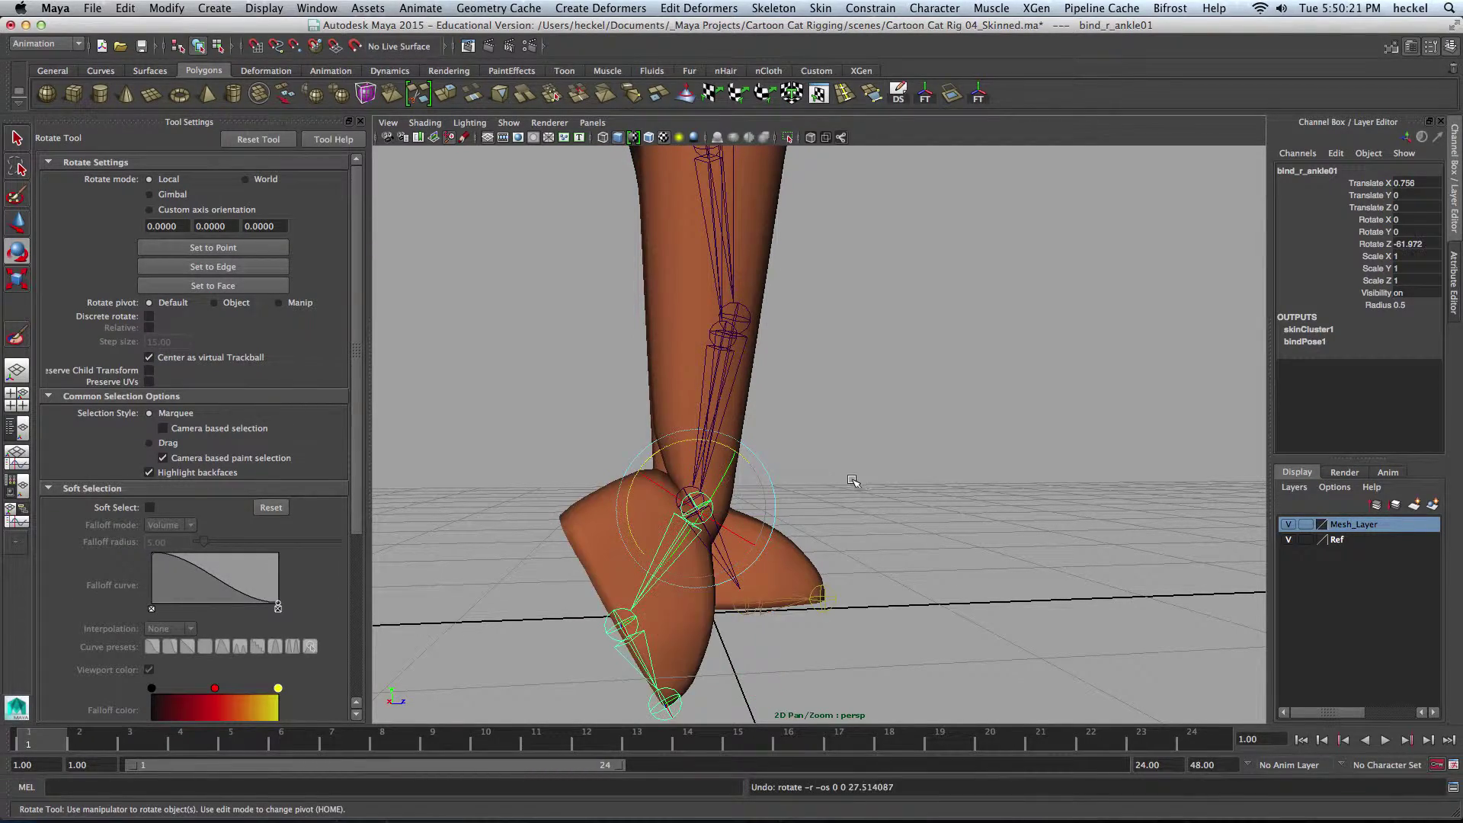
# Test the deformation around the right knee joint and undo the change
pyautogui.keyDown('alt'); pyautogui.moveTo(868, 403); pyautogui.dragTo(875, 457, button='middle'); pyautogui.keyUp('alt')
pyautogui.keyDown('alt'); pyautogui.moveTo(800, 492); pyautogui.dragTo(823, 385); pyautogui.keyUp('alt')
pyautogui.click(887, 437)
pyautogui.keyDown('alt'); pyautogui.moveTo(910, 445); pyautogui.dragTo(938, 491); pyautogui.keyUp('alt')
pyautogui.hotkey('ctrl', 'z')
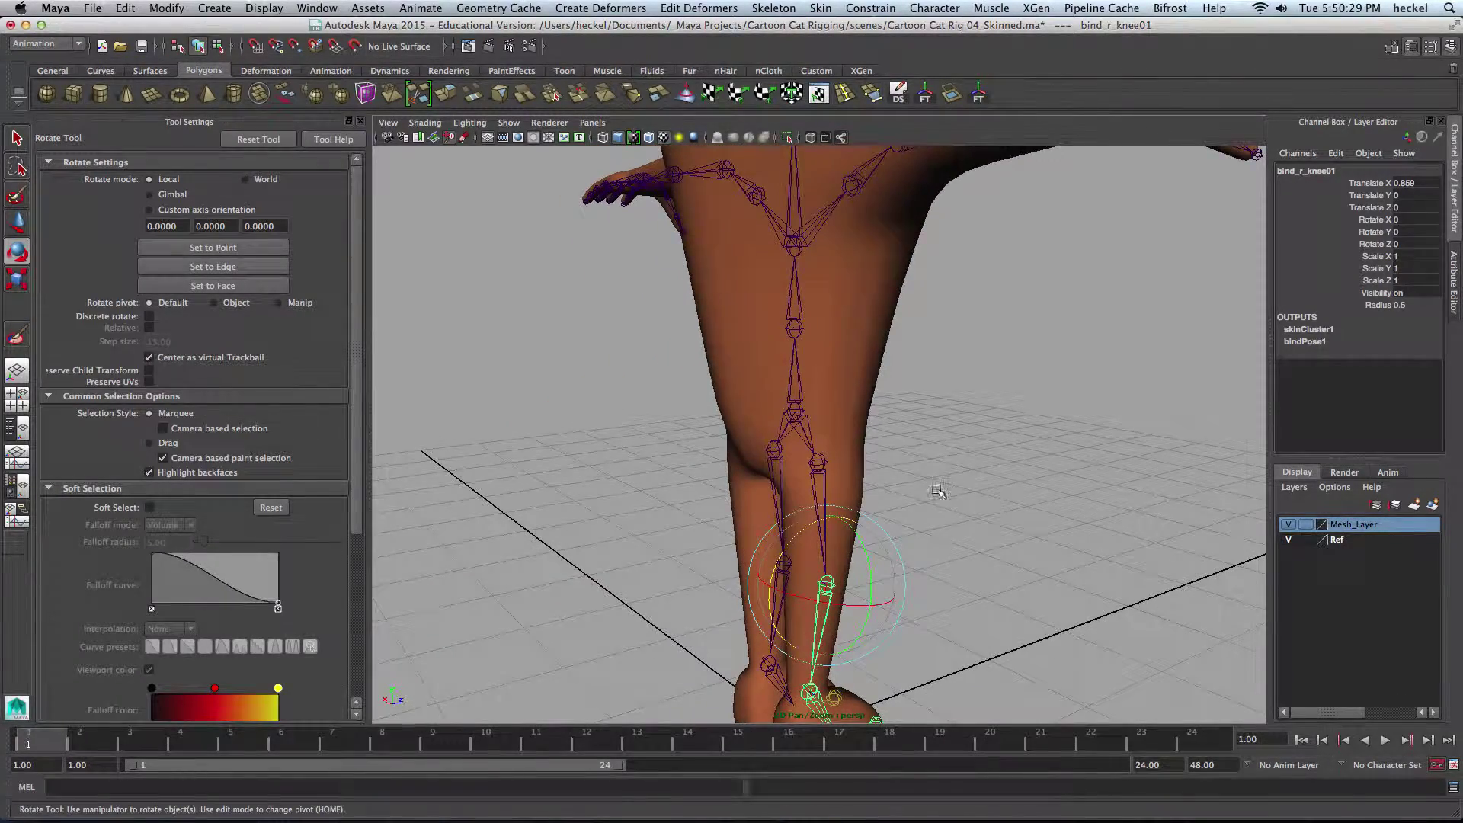
# Tilt the head joint to about 9° in Rotate Z and check the deformation around the neck and shoulders
pyautogui.moveTo(1004, 457)
pyautogui.keyDown('alt'); pyautogui.mouseDown()
pyautogui.moveTo(1013, 466)
pyautogui.moveTo(983, 476)
pyautogui.mouseUp(); pyautogui.keyUp('alt')
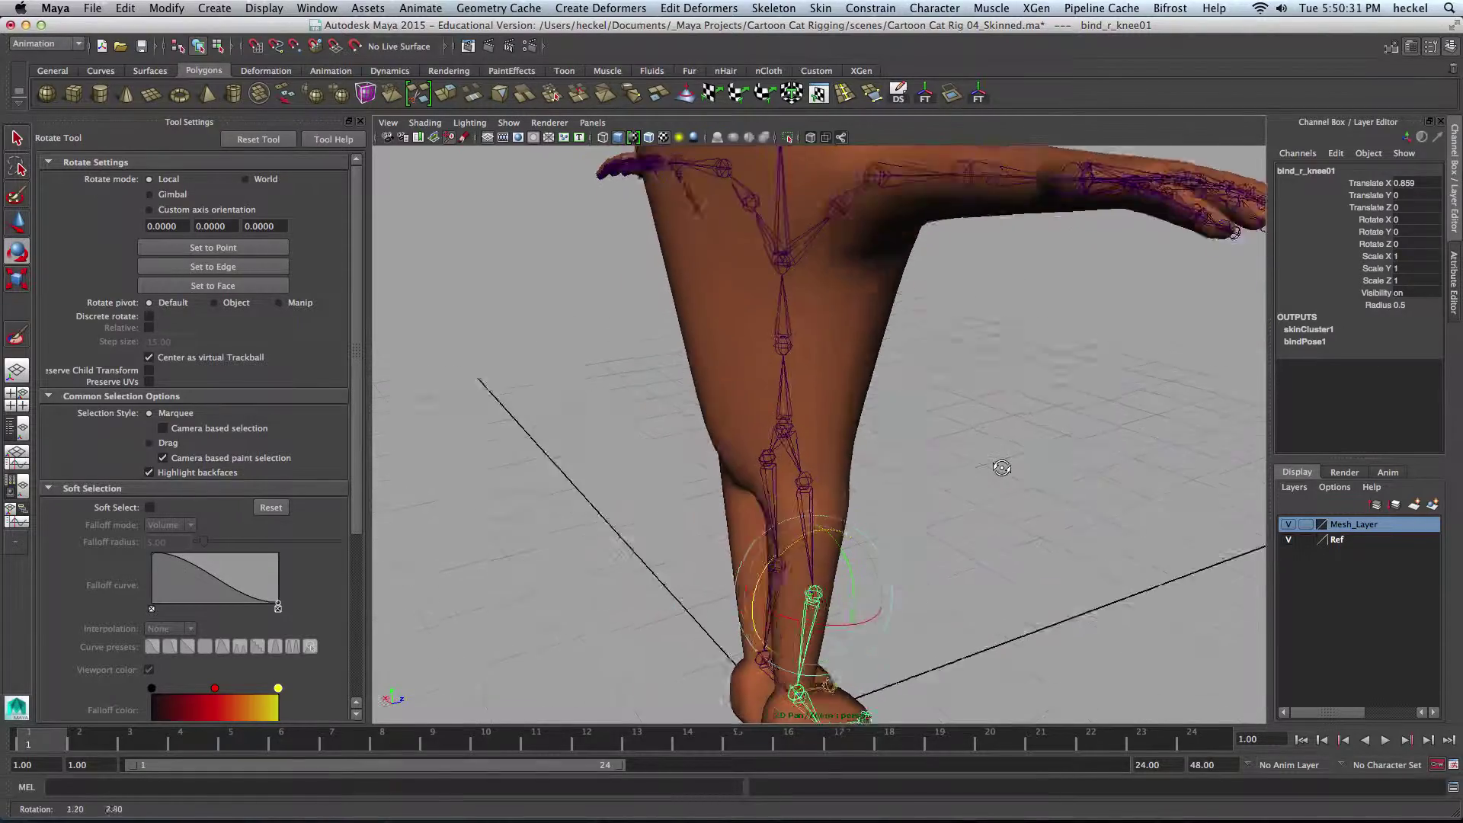
pyautogui.keyDown('alt'); pyautogui.moveTo(983, 477); pyautogui.dragTo(914, 418, button='right'); pyautogui.keyUp('alt')
pyautogui.keyDown('alt'); pyautogui.moveTo(819, 391); pyautogui.dragTo(861, 490, button='middle'); pyautogui.keyUp('alt')
pyautogui.keyDown('alt'); pyautogui.moveTo(862, 490); pyautogui.dragTo(754, 350, button='right'); pyautogui.keyUp('alt')
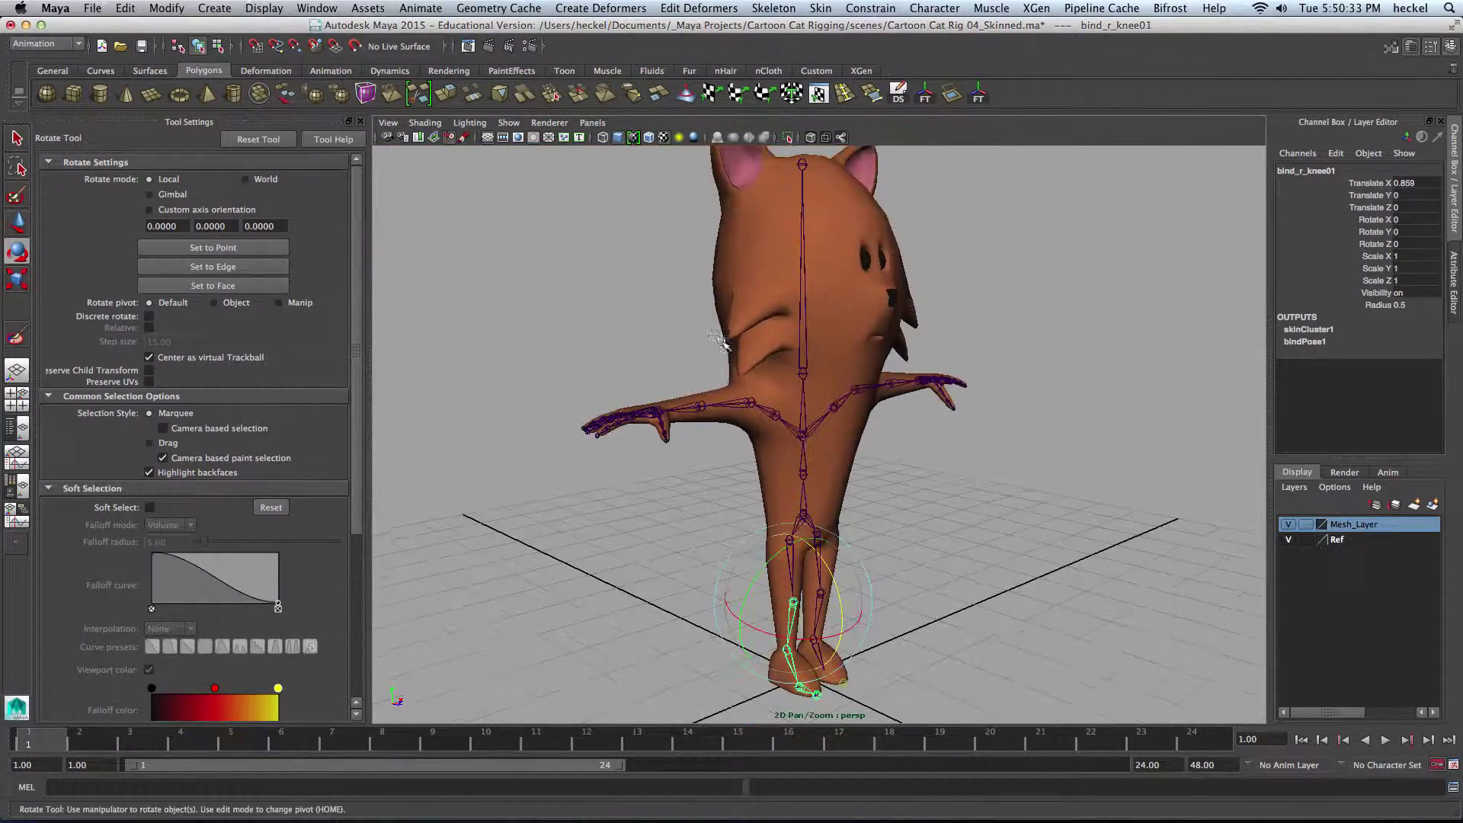
pyautogui.keyDown('alt'); pyautogui.moveTo(754, 350); pyautogui.dragTo(795, 422, button='middle'); pyautogui.keyUp('alt')
pyautogui.keyDown('alt'); pyautogui.moveTo(795, 421); pyautogui.dragTo(769, 416); pyautogui.keyUp('alt')
pyautogui.click(807, 399)
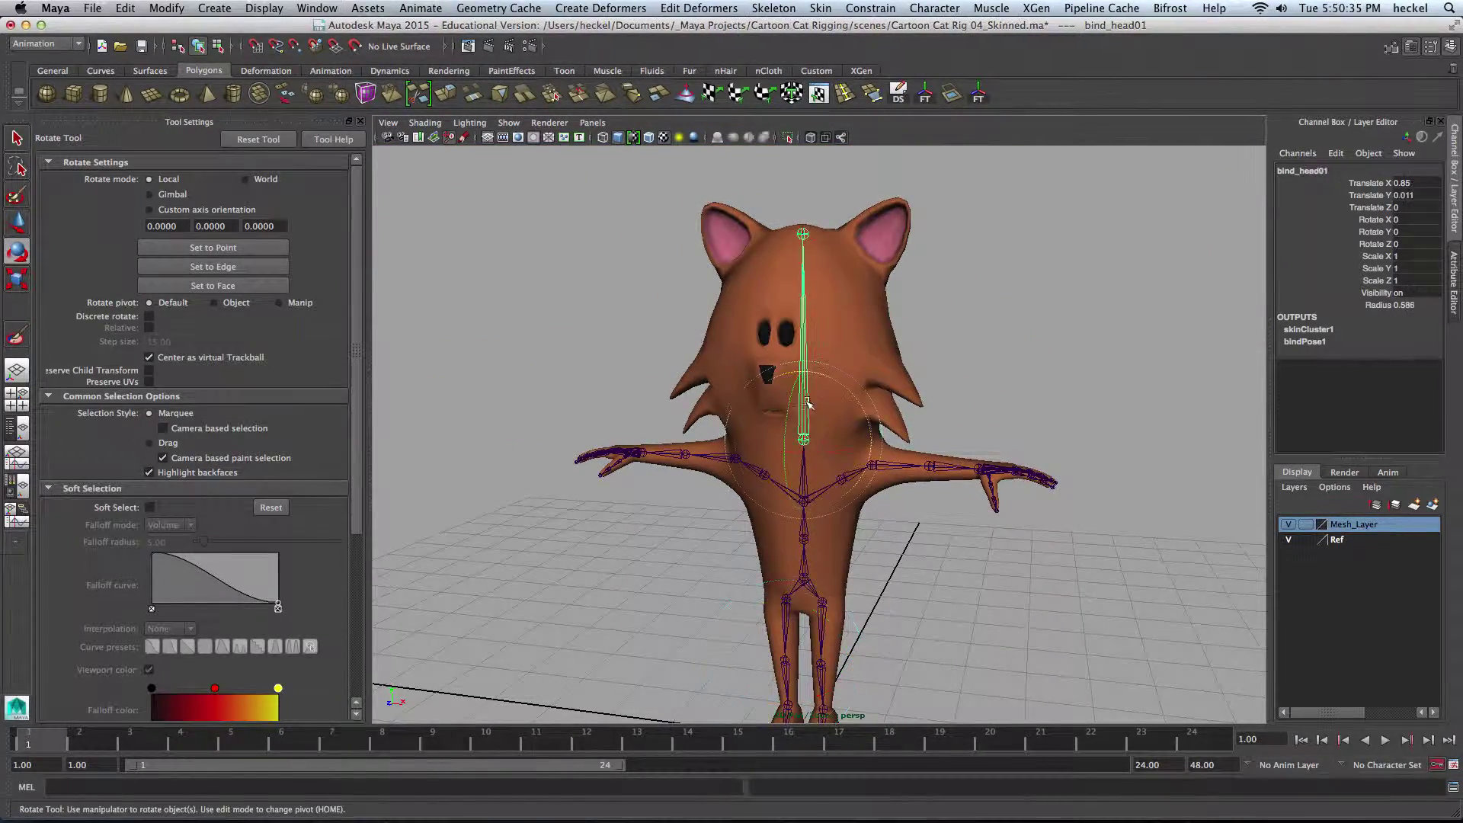
pyautogui.keyDown('alt'); pyautogui.moveTo(807, 398); pyautogui.dragTo(876, 431, button='right'); pyautogui.keyUp('alt')
pyautogui.keyDown('alt'); pyautogui.moveTo(876, 431); pyautogui.dragTo(819, 379); pyautogui.keyUp('alt')
pyautogui.keyDown('alt'); pyautogui.moveTo(657, 426); pyautogui.dragTo(693, 460, button='right'); pyautogui.keyUp('alt')
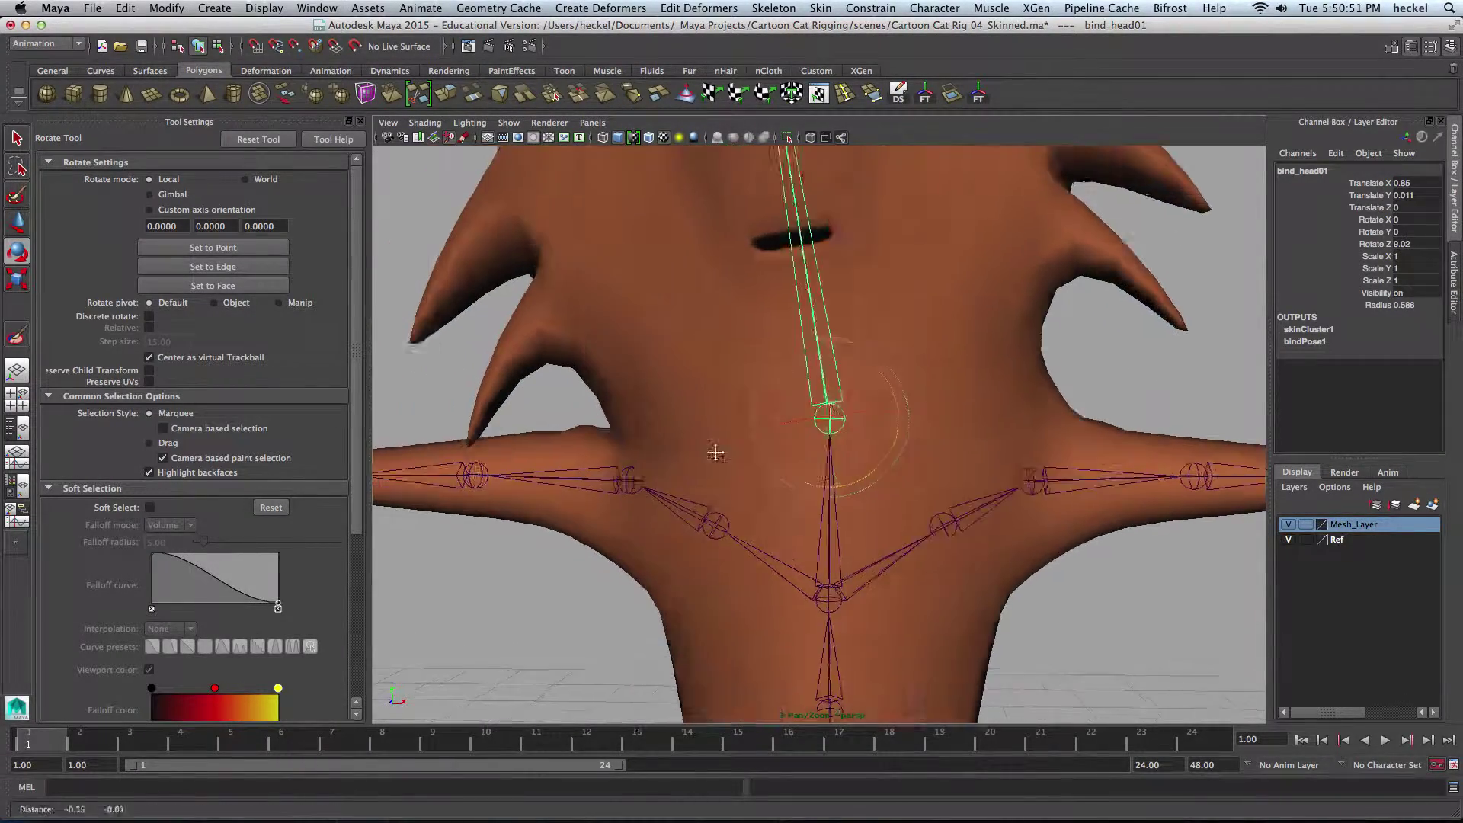
# Start painting skin weights on the cat mesh with bind_head01 as the active influence
pyautogui.keyDown('alt'); pyautogui.moveTo(692, 460); pyautogui.dragTo(783, 437, button='middle'); pyautogui.keyUp('alt')
pyautogui.click(783, 437)
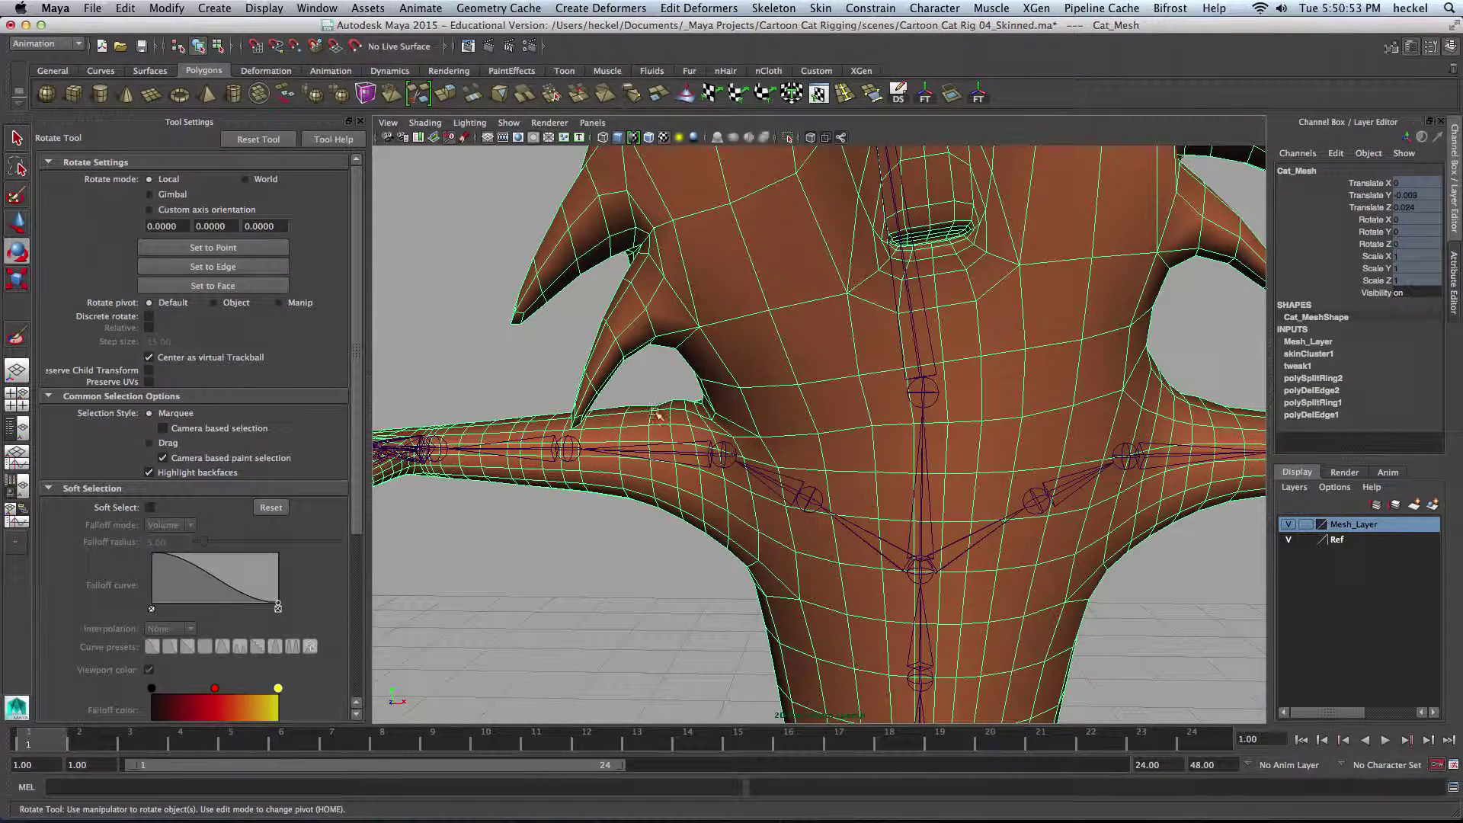
pyautogui.click(17, 336)
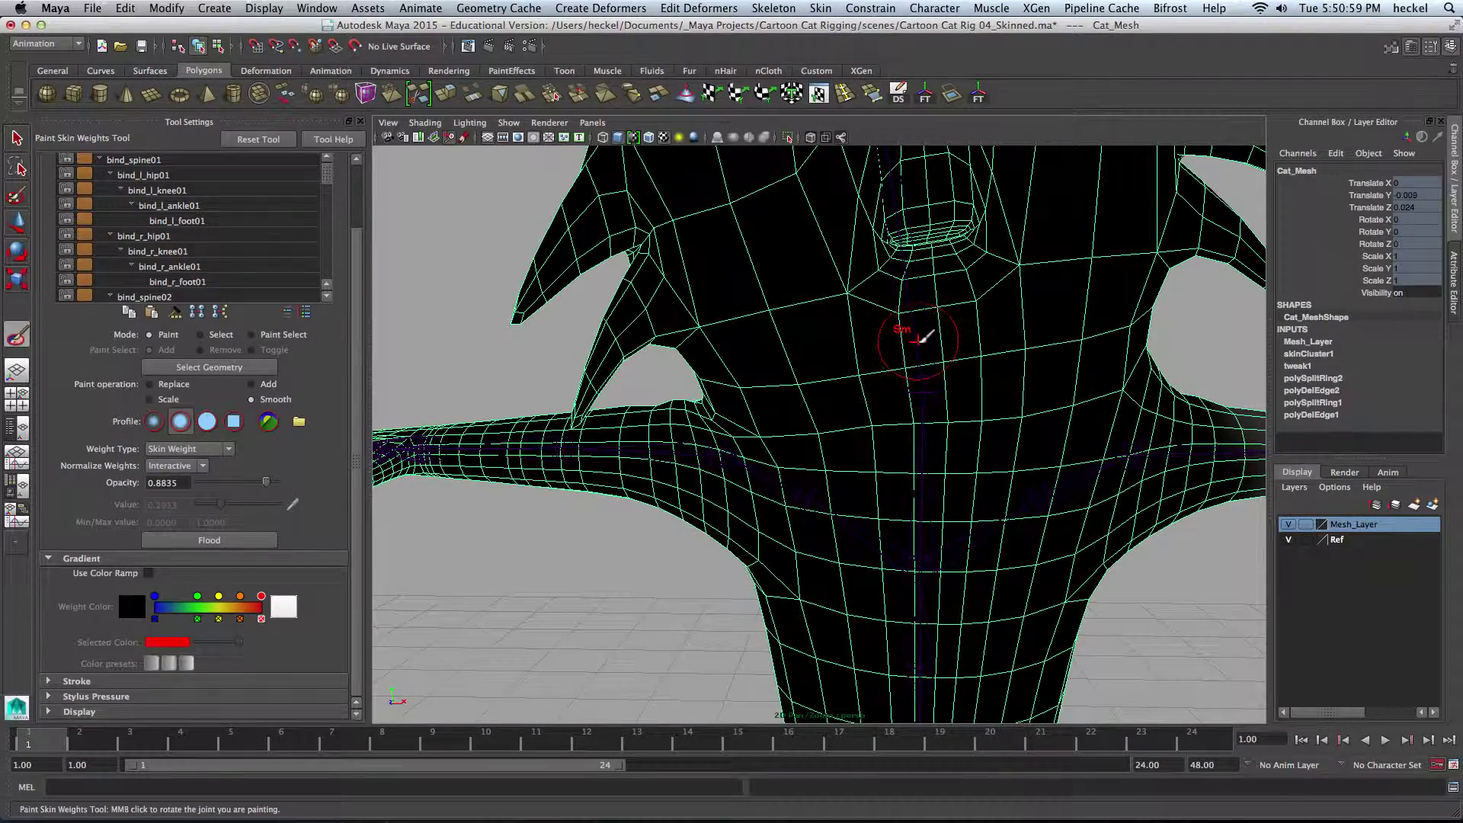
pyautogui.moveTo(918, 338); pyautogui.dragTo(888, 297, button='right')
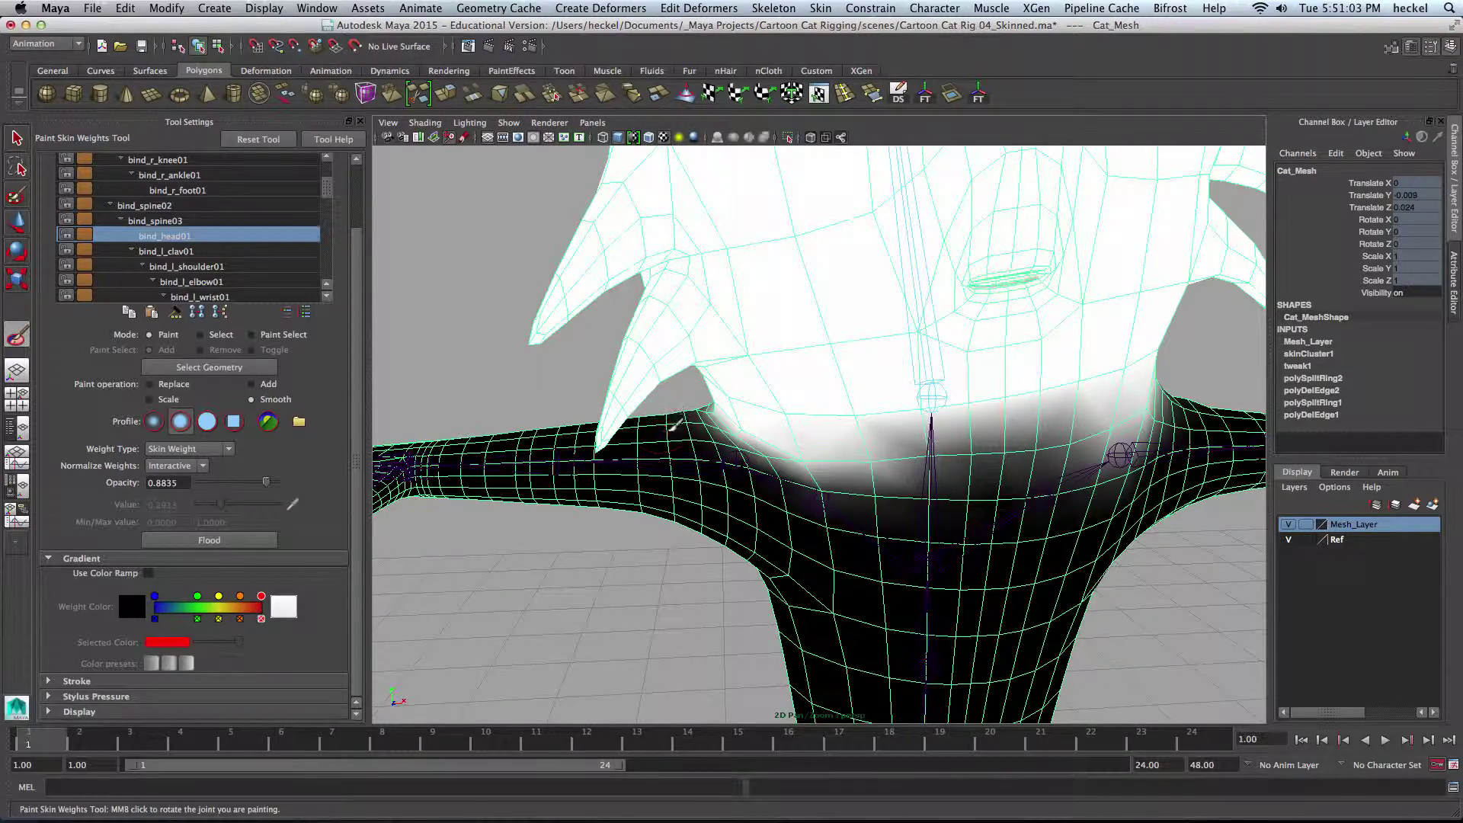
# Smooth the bind_head01 weights across the front of the neck next to the right shoulder
pyautogui.moveTo(705, 412)
pyautogui.keyDown('alt'); pyautogui.mouseDown()
pyautogui.moveTo(702, 386)
pyautogui.moveTo(643, 402)
pyautogui.moveTo(937, 450)
pyautogui.moveTo(979, 414)
pyautogui.moveTo(1120, 391)
pyautogui.moveTo(855, 336)
pyautogui.moveTo(1303, 456)
pyautogui.moveTo(711, 340)
pyautogui.moveTo(1039, 454)
pyautogui.moveTo(1127, 408)
pyautogui.moveTo(716, 453)
pyautogui.moveTo(720, 409)
pyautogui.moveTo(903, 445)
pyautogui.moveTo(633, 449)
pyautogui.moveTo(927, 480)
pyautogui.mouseUp(); pyautogui.keyUp('alt')
pyautogui.keyDown('alt'); pyautogui.moveTo(927, 480); pyautogui.dragTo(823, 495, button='middle'); pyautogui.keyUp('alt')
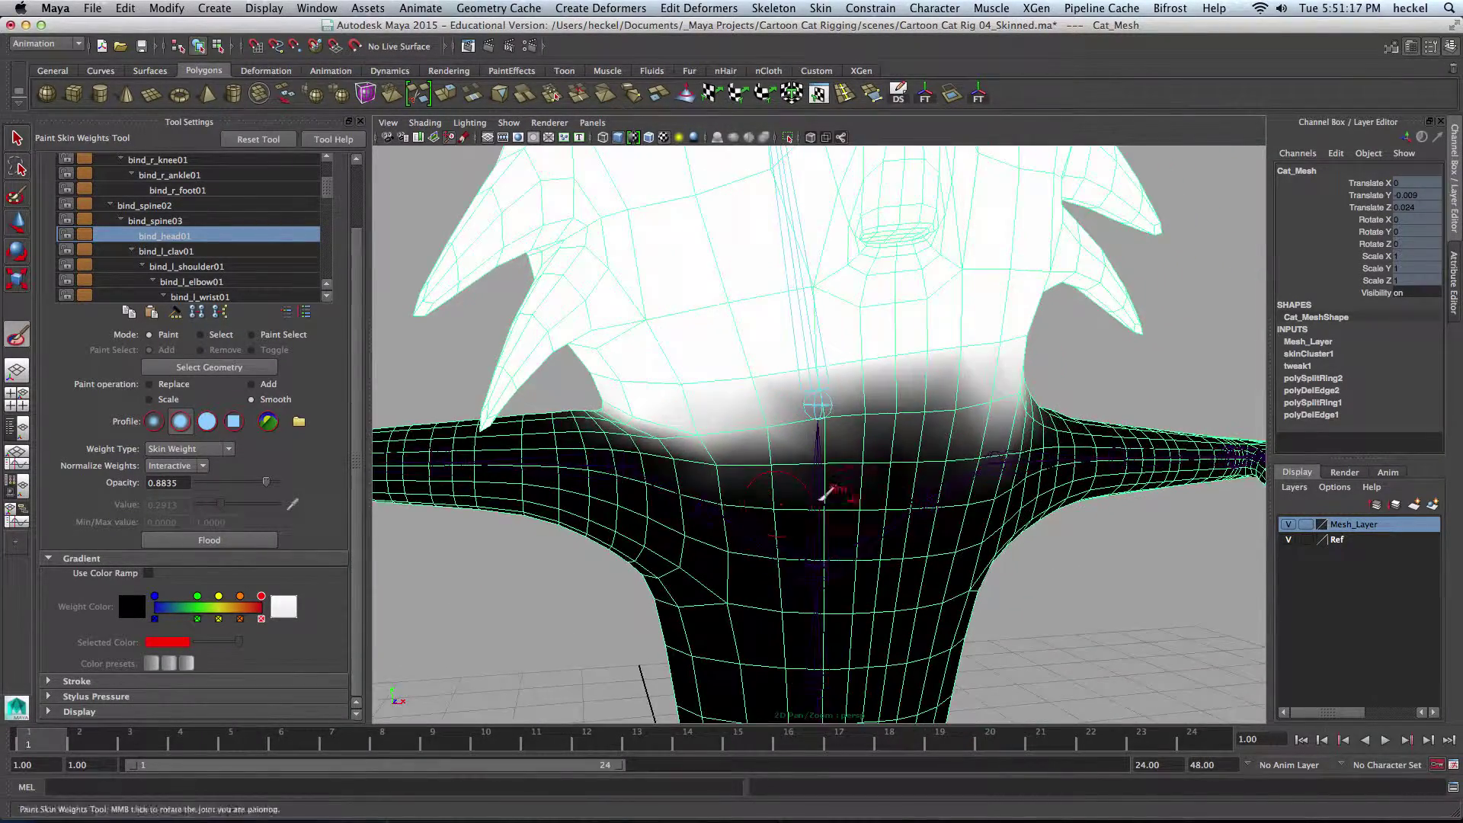
pyautogui.keyDown('alt'); pyautogui.moveTo(823, 496); pyautogui.dragTo(734, 480, button='right'); pyautogui.keyUp('alt')
# Tilt the head joint to about -6.5° in Rotate Z and inspect the neck deformation
pyautogui.press('q')
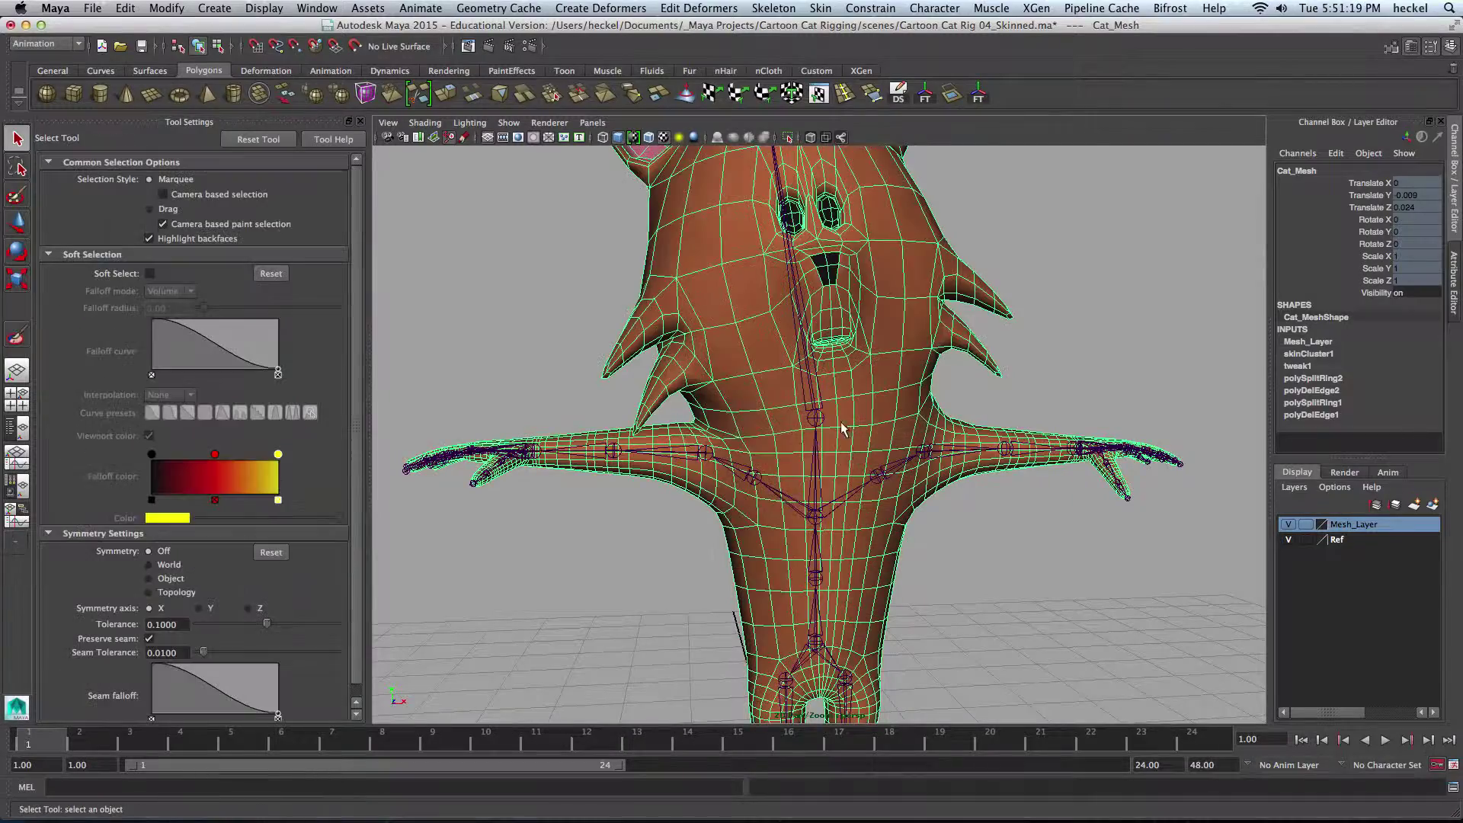
pyautogui.click(817, 404)
pyautogui.press('e')
pyautogui.keyDown('alt'); pyautogui.moveTo(816, 409); pyautogui.dragTo(790, 391); pyautogui.keyUp('alt')
pyautogui.keyDown('alt'); pyautogui.moveTo(935, 398); pyautogui.dragTo(891, 396); pyautogui.keyUp('alt')
pyautogui.keyDown('alt'); pyautogui.moveTo(891, 396); pyautogui.dragTo(747, 424, button='middle'); pyautogui.keyUp('alt')
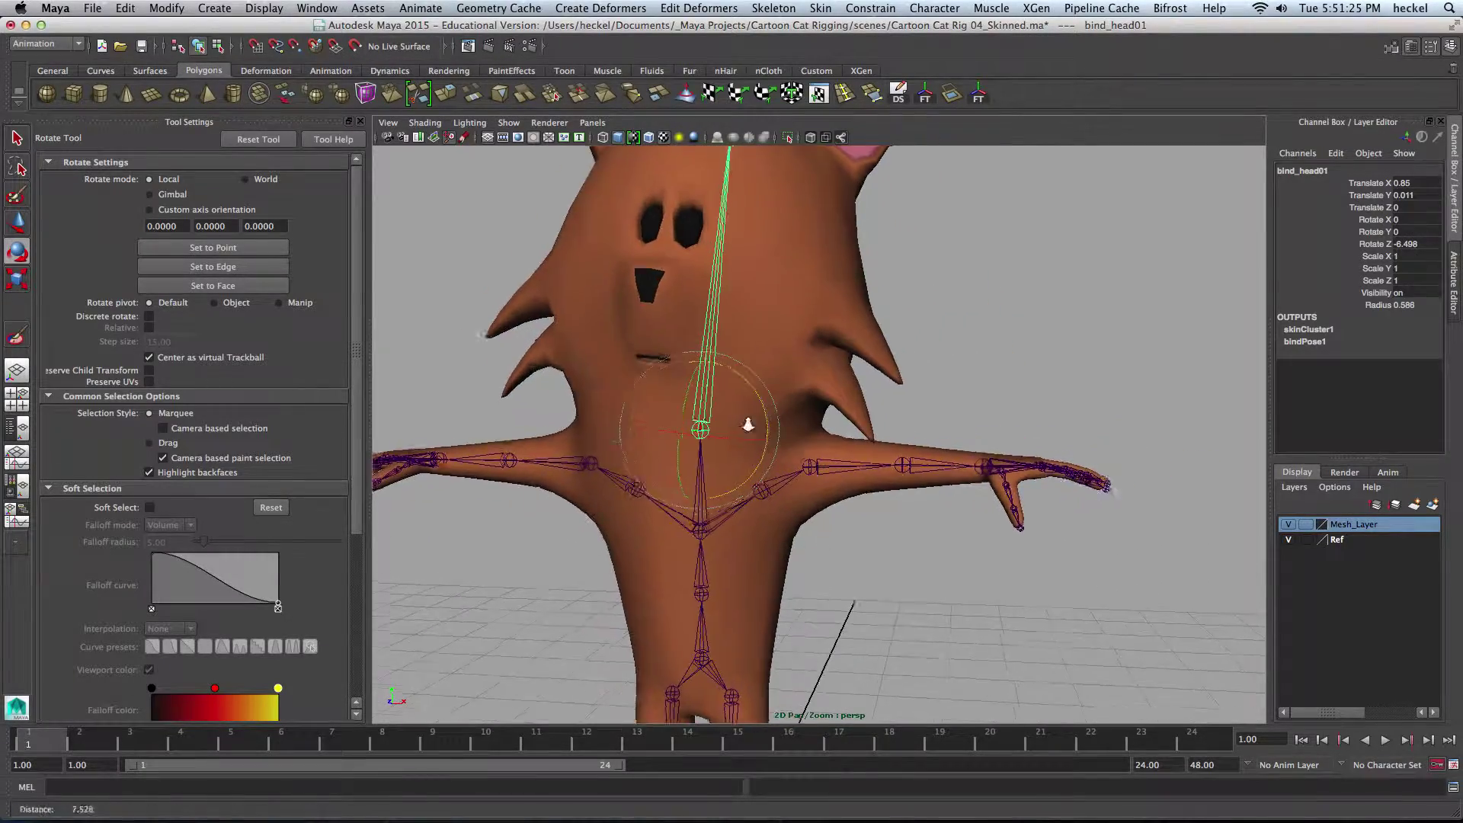
pyautogui.keyDown('alt'); pyautogui.moveTo(747, 425); pyautogui.dragTo(767, 460, button='right'); pyautogui.keyUp('alt')
# Smooth the head joint's skin weights on the cat mesh around the left side of the neck and shoulder
pyautogui.click(756, 411)
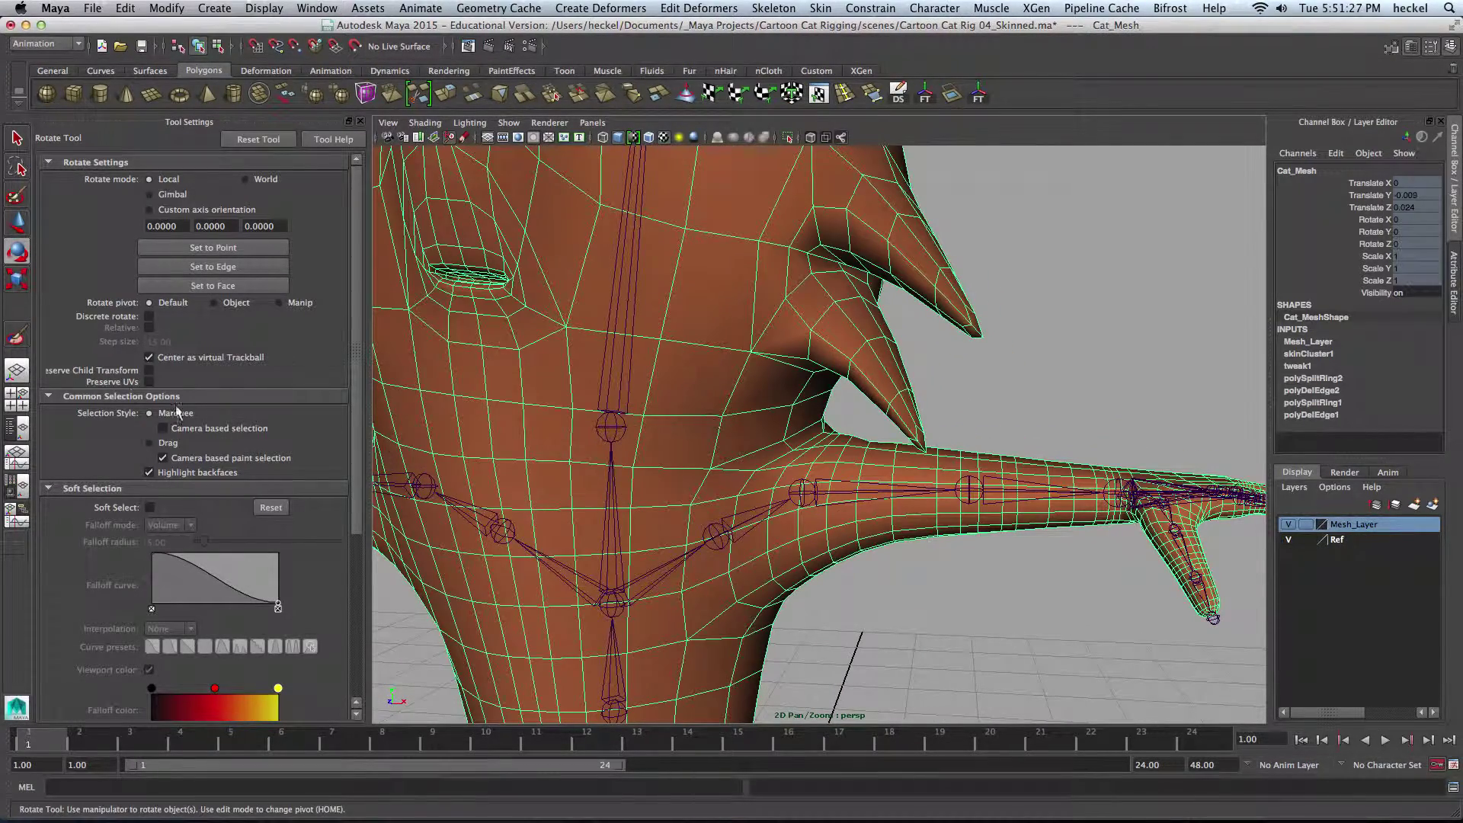
pyautogui.click(17, 336)
pyautogui.keyDown('alt'); pyautogui.moveTo(836, 432); pyautogui.dragTo(817, 435); pyautogui.keyUp('alt')
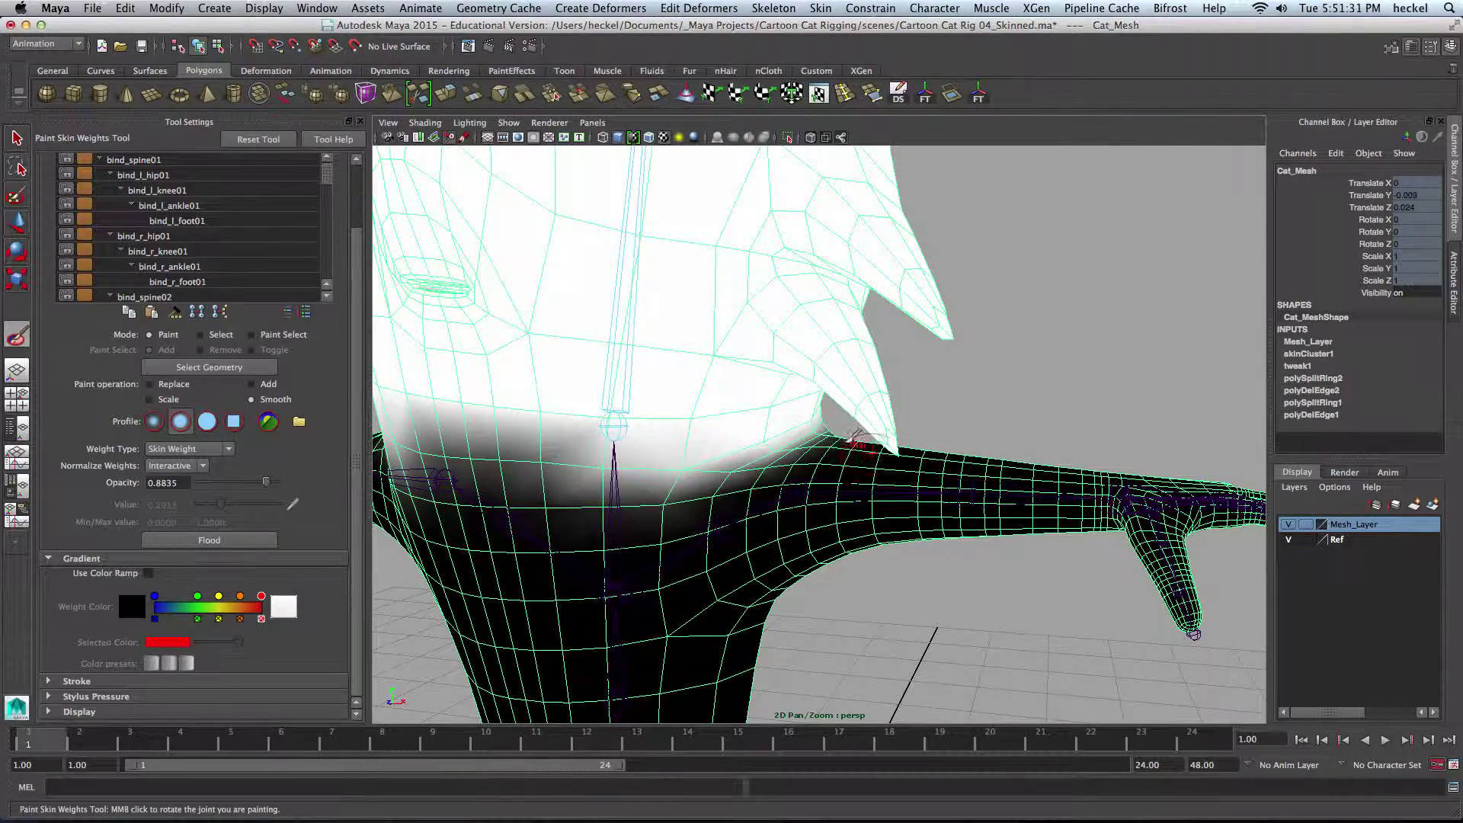
pyautogui.keyDown('alt'); pyautogui.moveTo(842, 438); pyautogui.dragTo(745, 463); pyautogui.keyUp('alt')
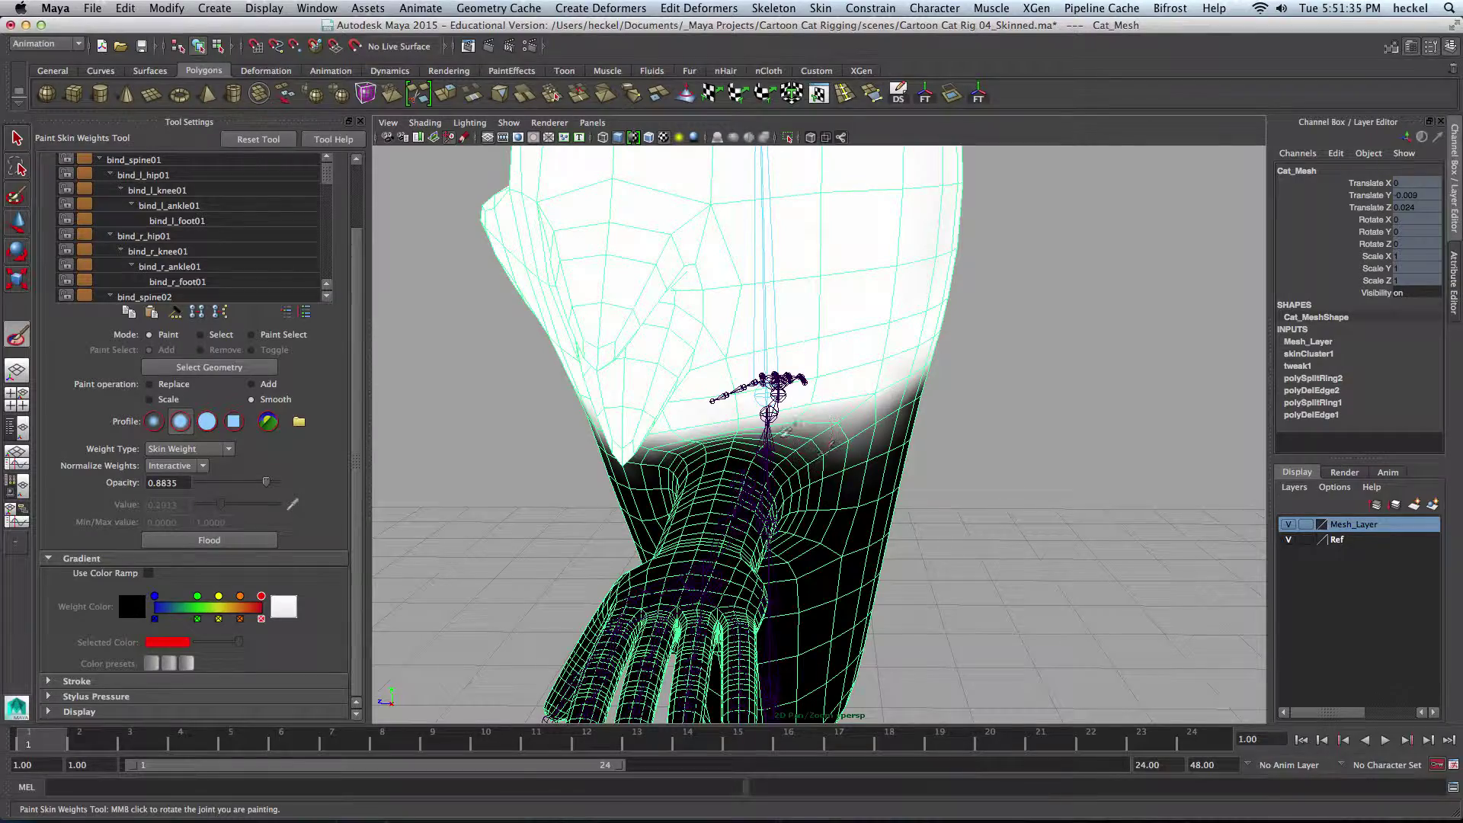
pyautogui.keyDown('alt'); pyautogui.moveTo(685, 461); pyautogui.dragTo(795, 443); pyautogui.keyUp('alt')
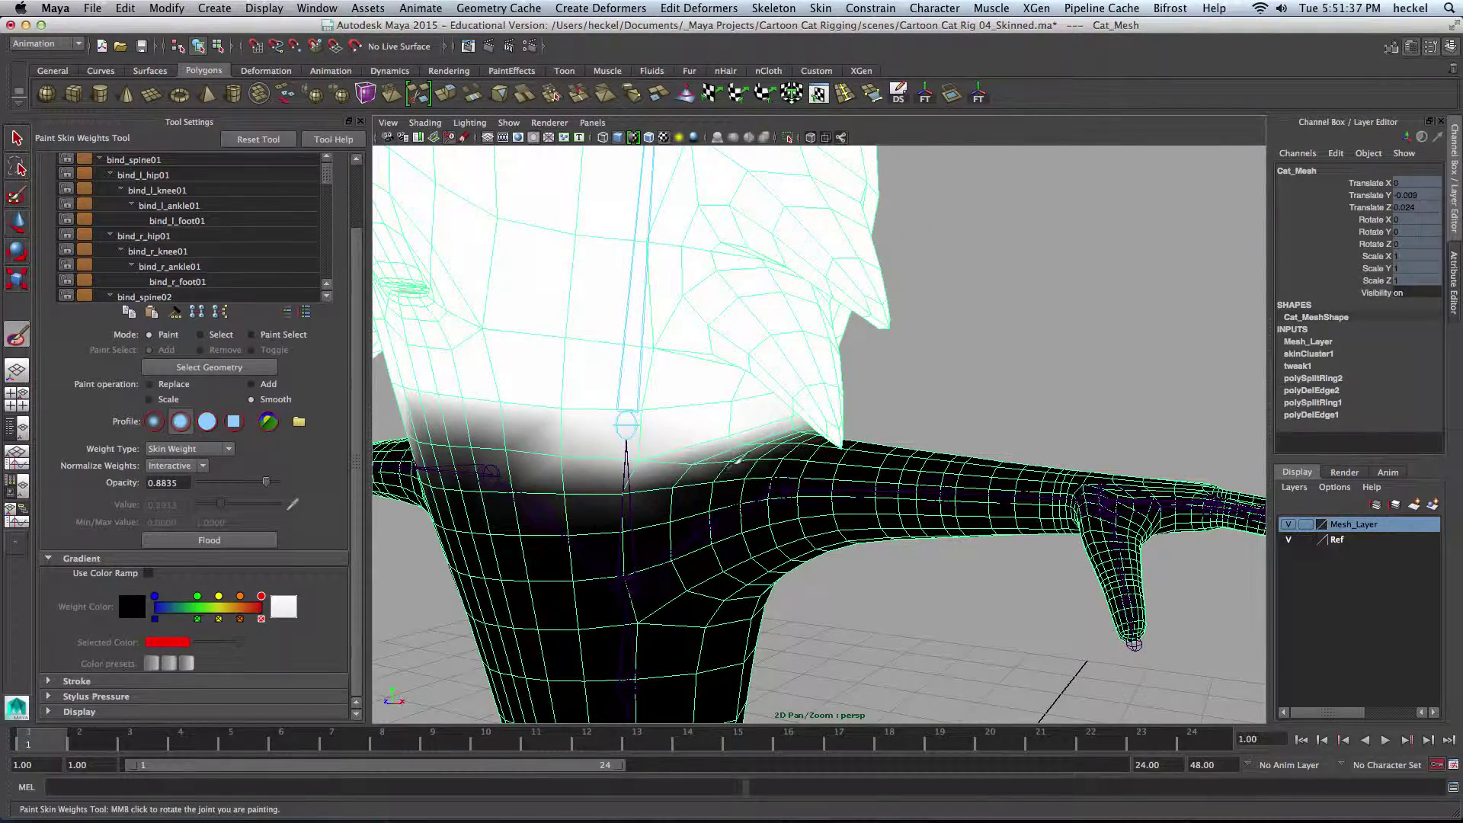
pyautogui.keyDown('alt'); pyautogui.moveTo(690, 467); pyautogui.dragTo(814, 495); pyautogui.keyUp('alt')
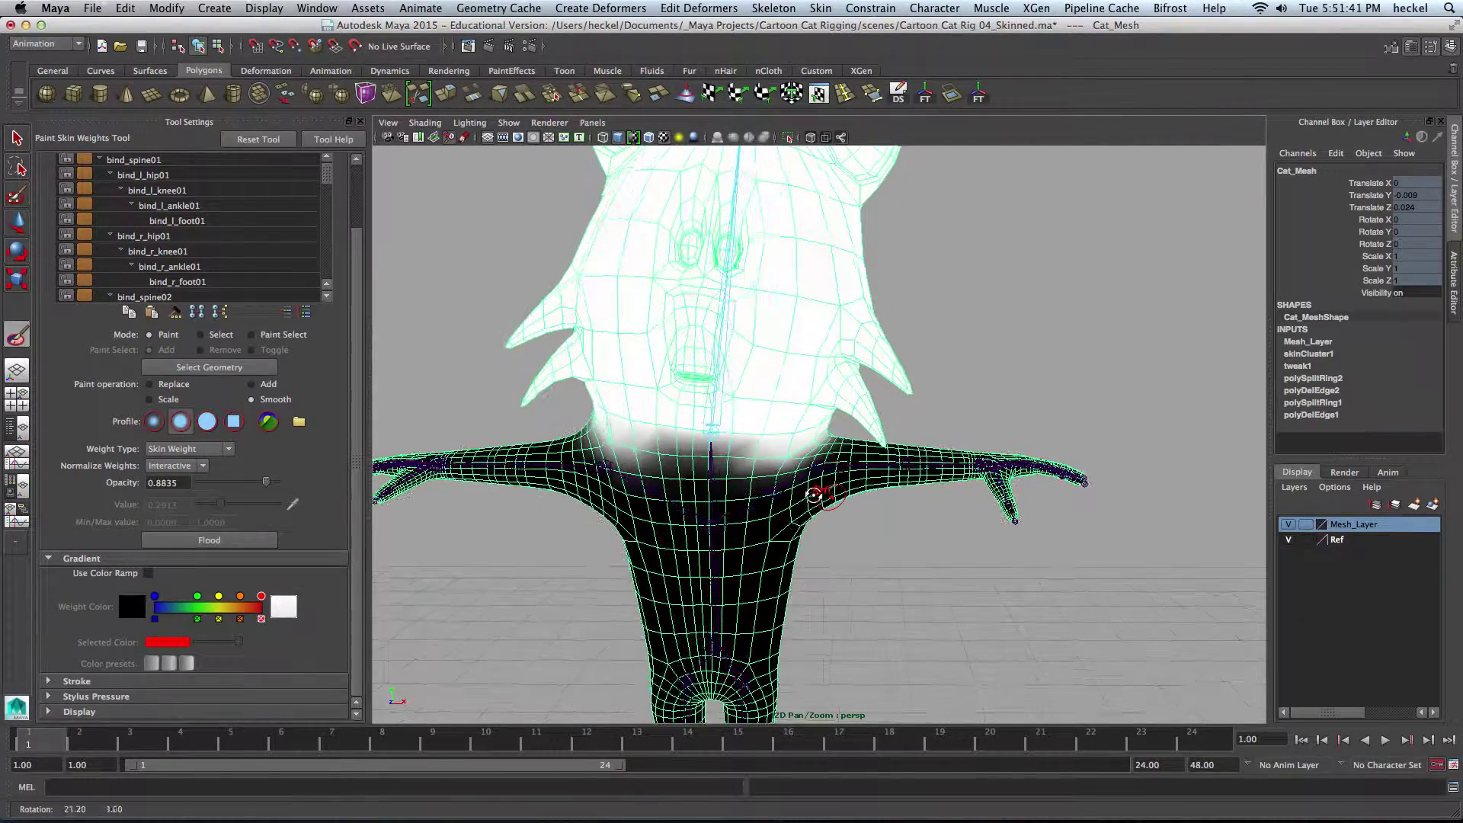
# Test-tilt the head joint sideways, undo the test, and set its Rotate Z to 0
pyautogui.press('q')
pyautogui.click(724, 407)
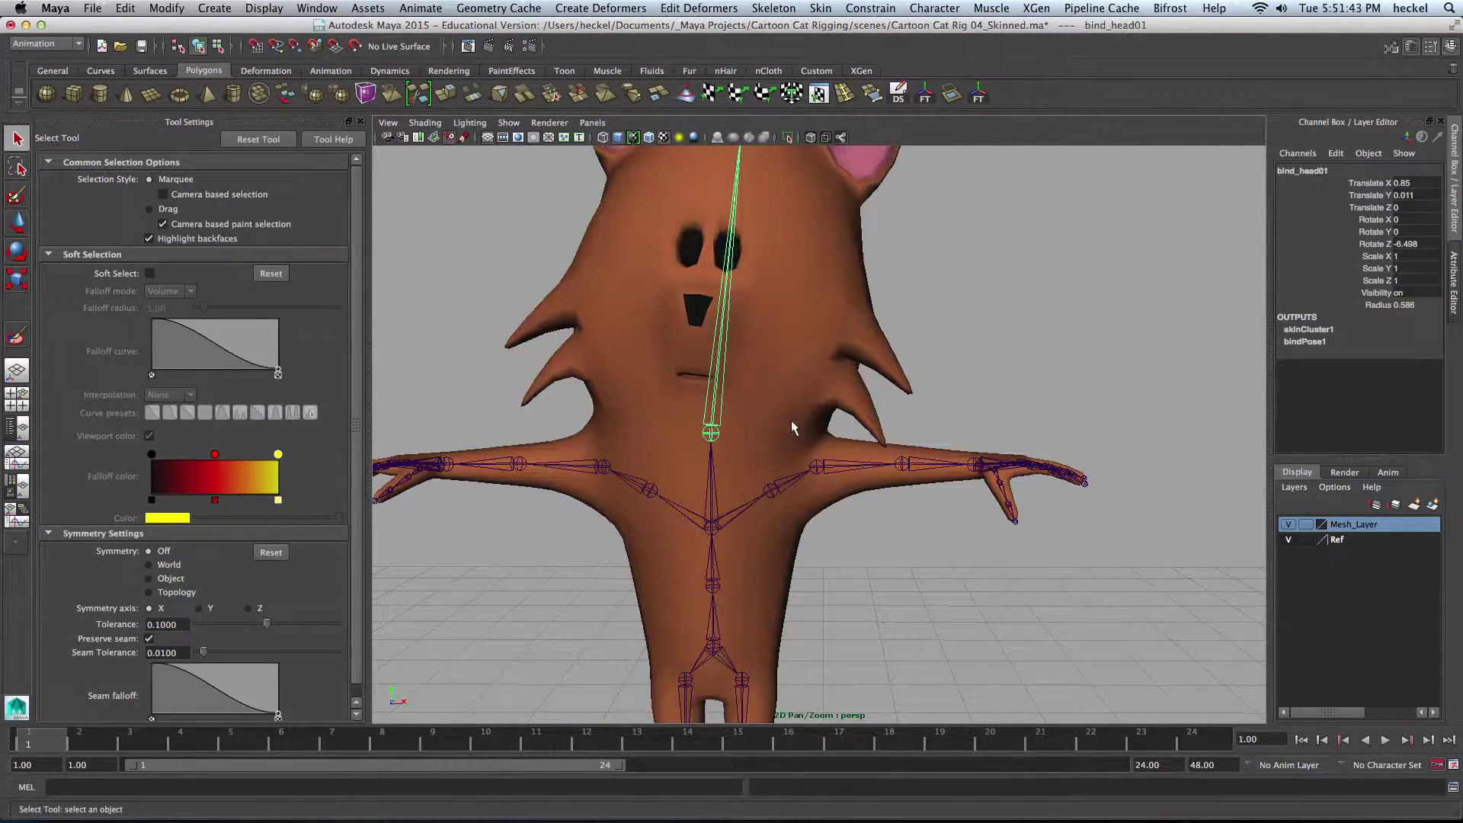
pyautogui.press('e')
pyautogui.moveTo(757, 381)
pyautogui.mouseDown()
pyautogui.moveTo(766, 388)
pyautogui.moveTo(742, 396)
pyautogui.moveTo(737, 381)
pyautogui.mouseUp()
pyautogui.hotkey('ctrl', 'z')
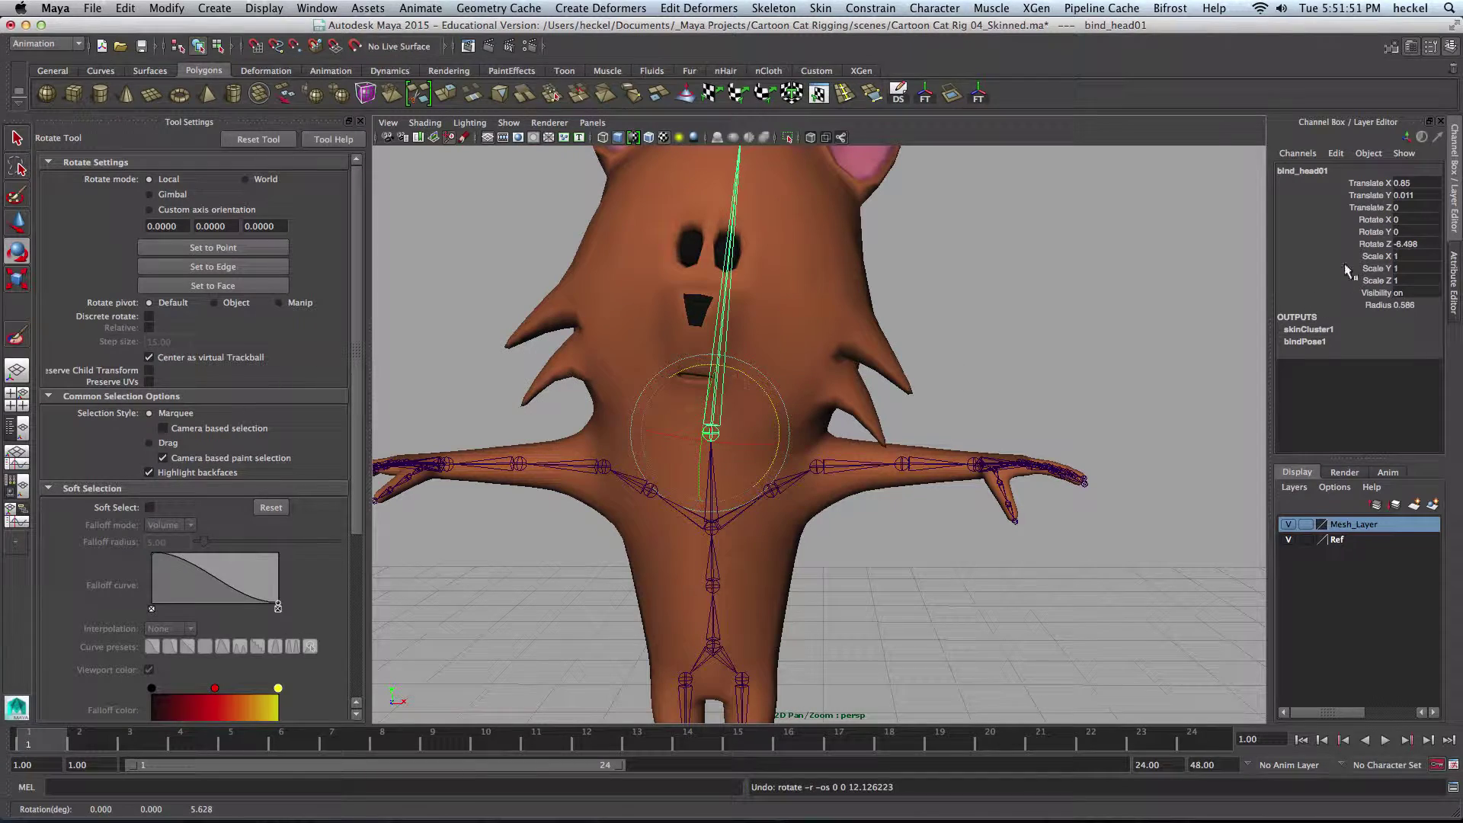
pyautogui.click(1416, 244)
pyautogui.write('0')
pyautogui.press('Return')
# Tilt the head joint backward to about 13° in Rotate Y and check the back of the neck
pyautogui.keyDown('alt'); pyautogui.moveTo(686, 426); pyautogui.dragTo(785, 420); pyautogui.keyUp('alt')
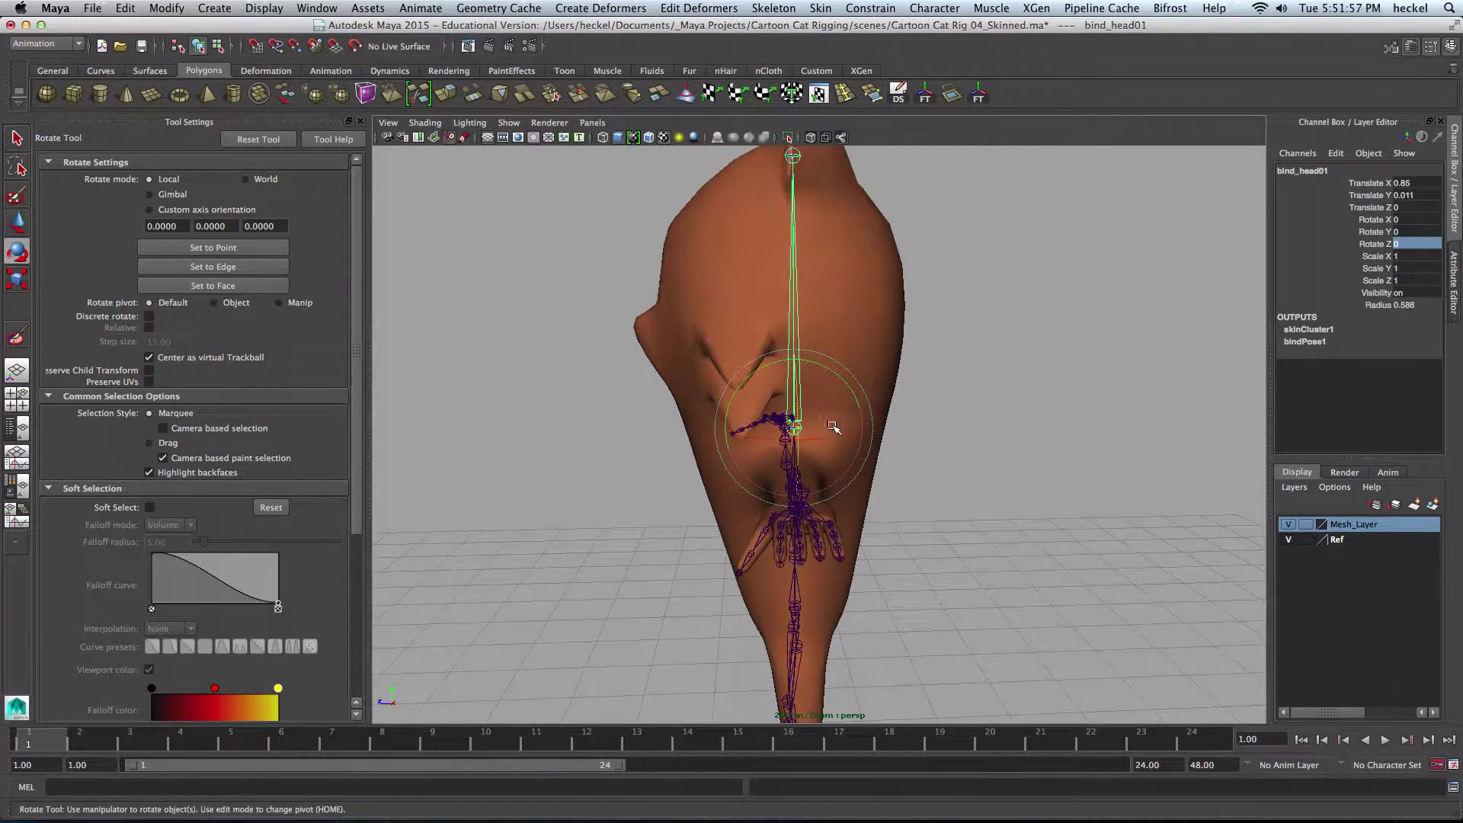
pyautogui.moveTo(832, 375); pyautogui.dragTo(963, 424)
pyautogui.click(744, 376)
pyautogui.keyDown('alt'); pyautogui.moveTo(744, 376); pyautogui.dragTo(844, 316); pyautogui.keyUp('alt')
pyautogui.click(844, 317)
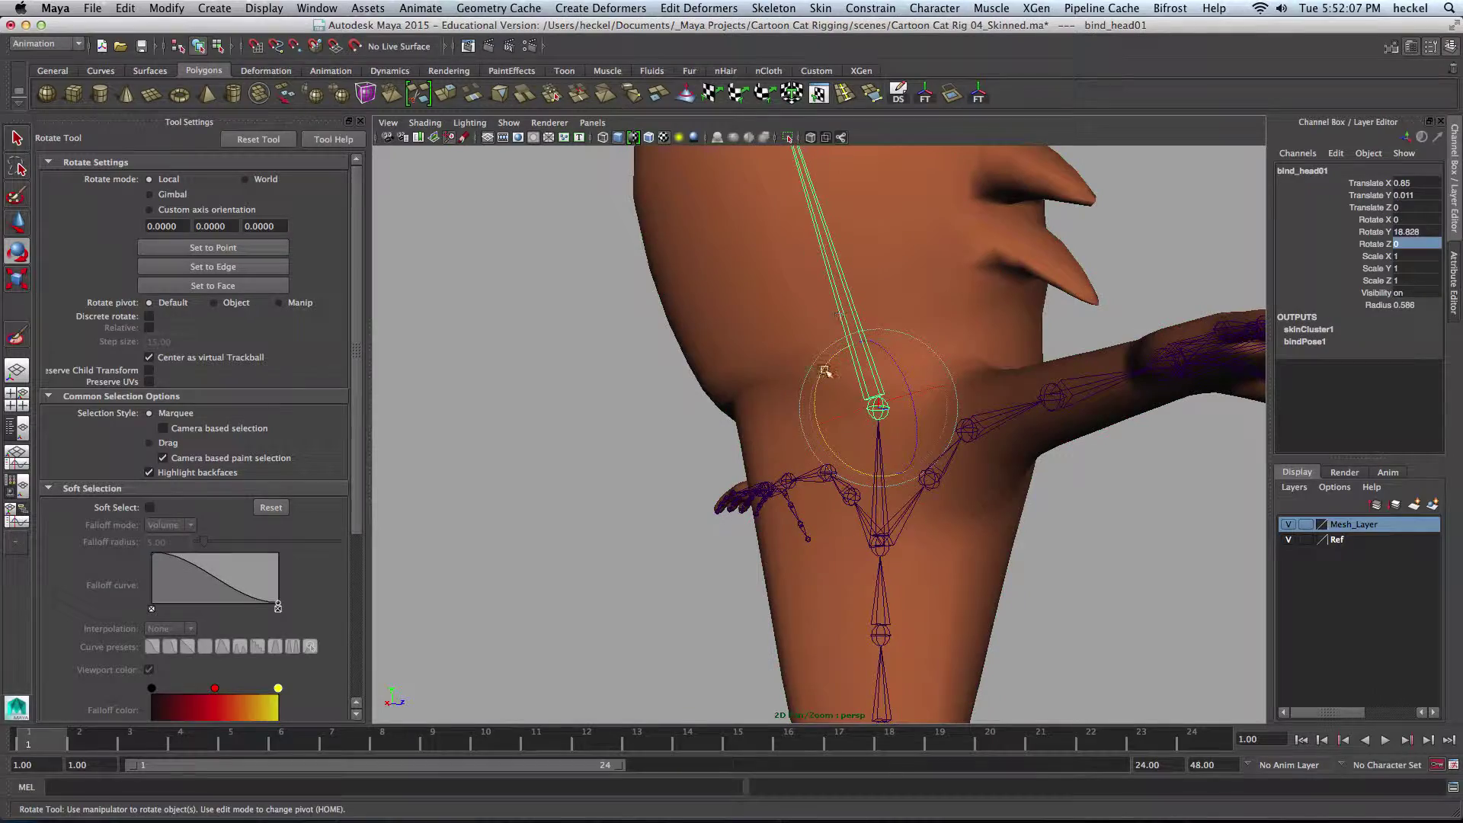
pyautogui.moveTo(825, 370); pyautogui.dragTo(830, 369)
# Smooth the head joint's skin weights across the back of the neck with the Paint Skin Weights tool
pyautogui.click(784, 320)
pyautogui.keyDown('alt'); pyautogui.moveTo(766, 320); pyautogui.dragTo(708, 342); pyautogui.keyUp('alt')
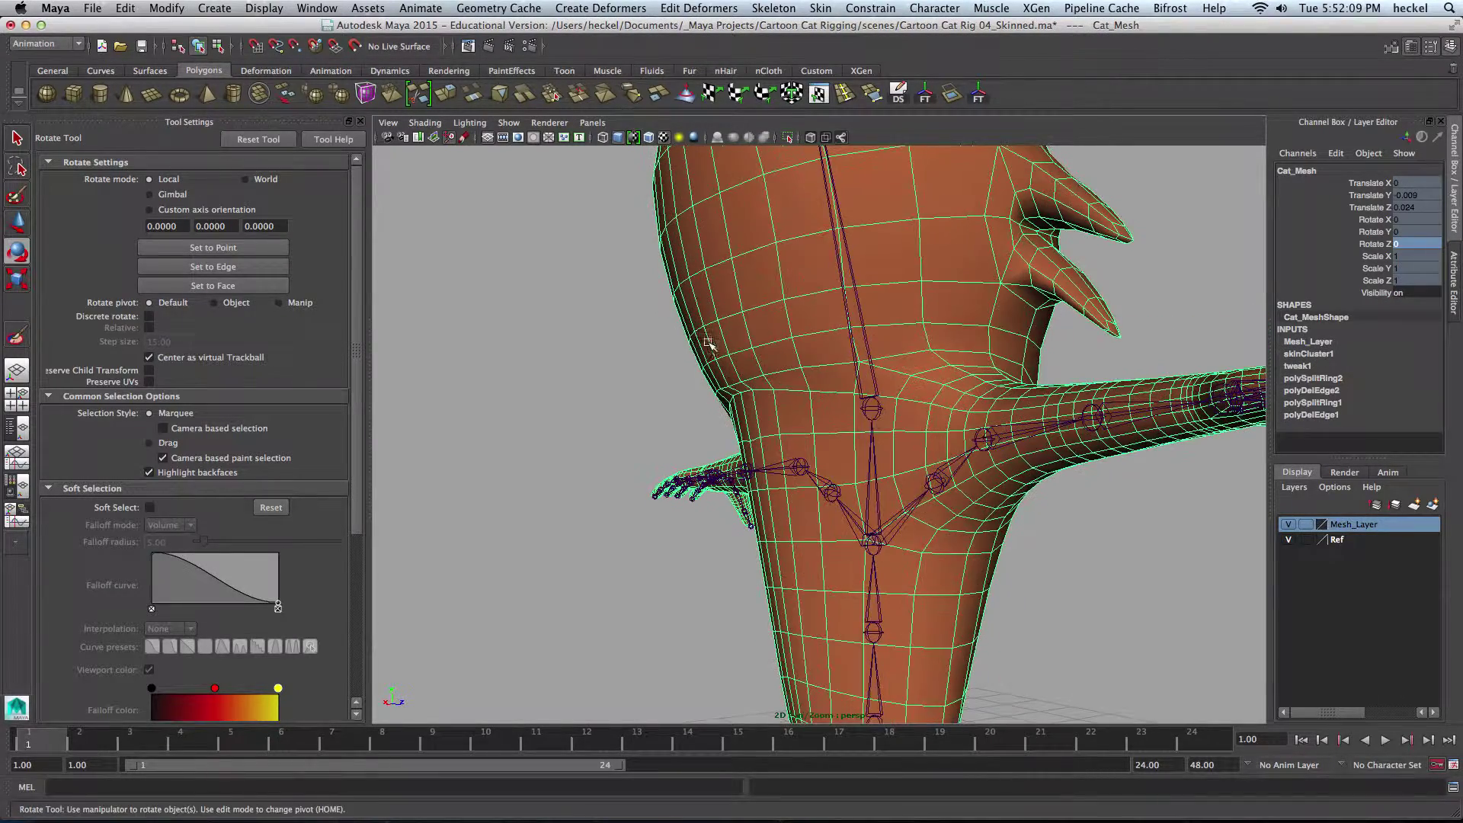
pyautogui.click(17, 335)
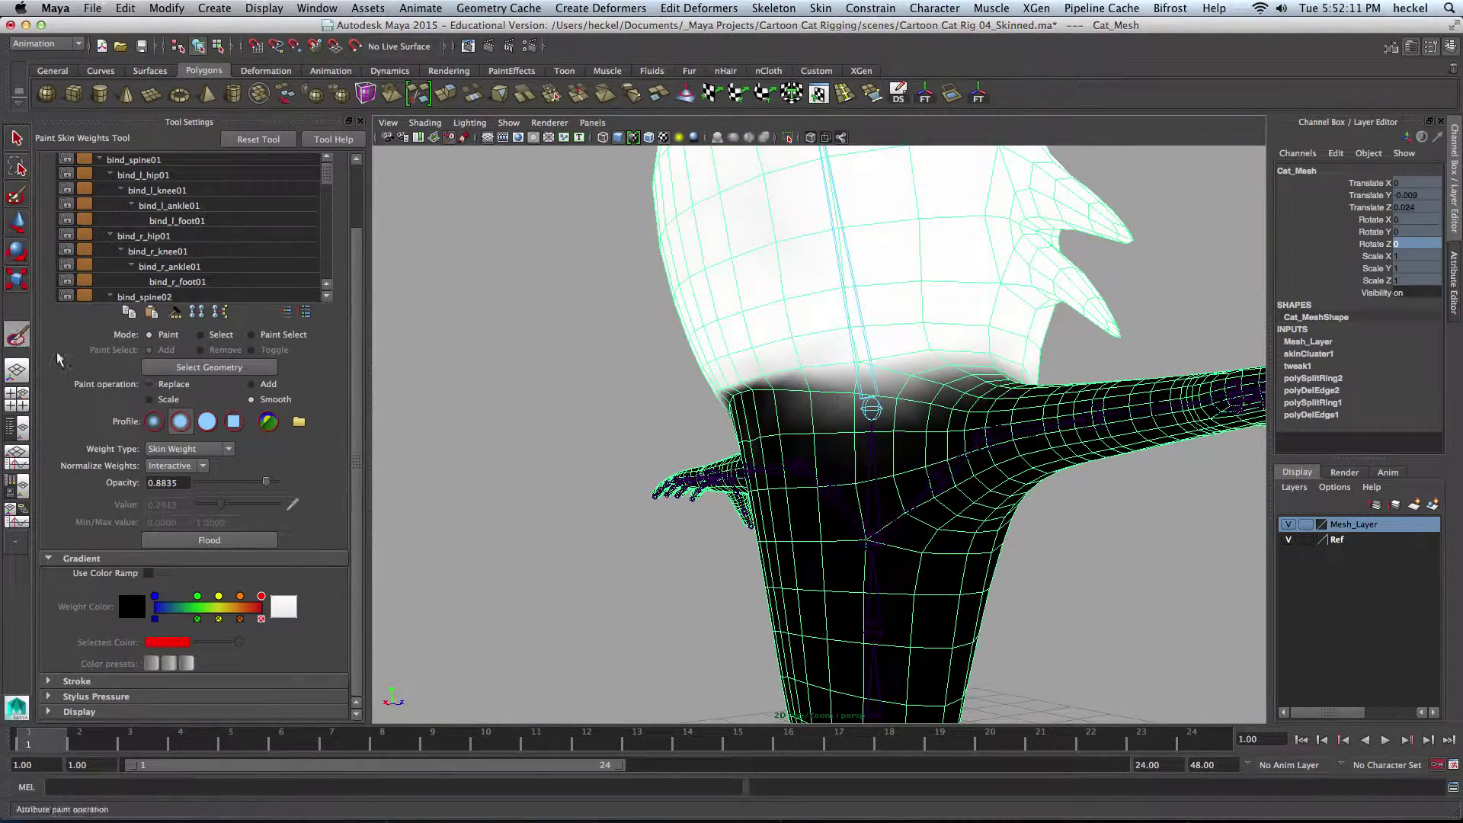
pyautogui.keyDown('alt'); pyautogui.moveTo(808, 381); pyautogui.dragTo(759, 377); pyautogui.keyUp('alt')
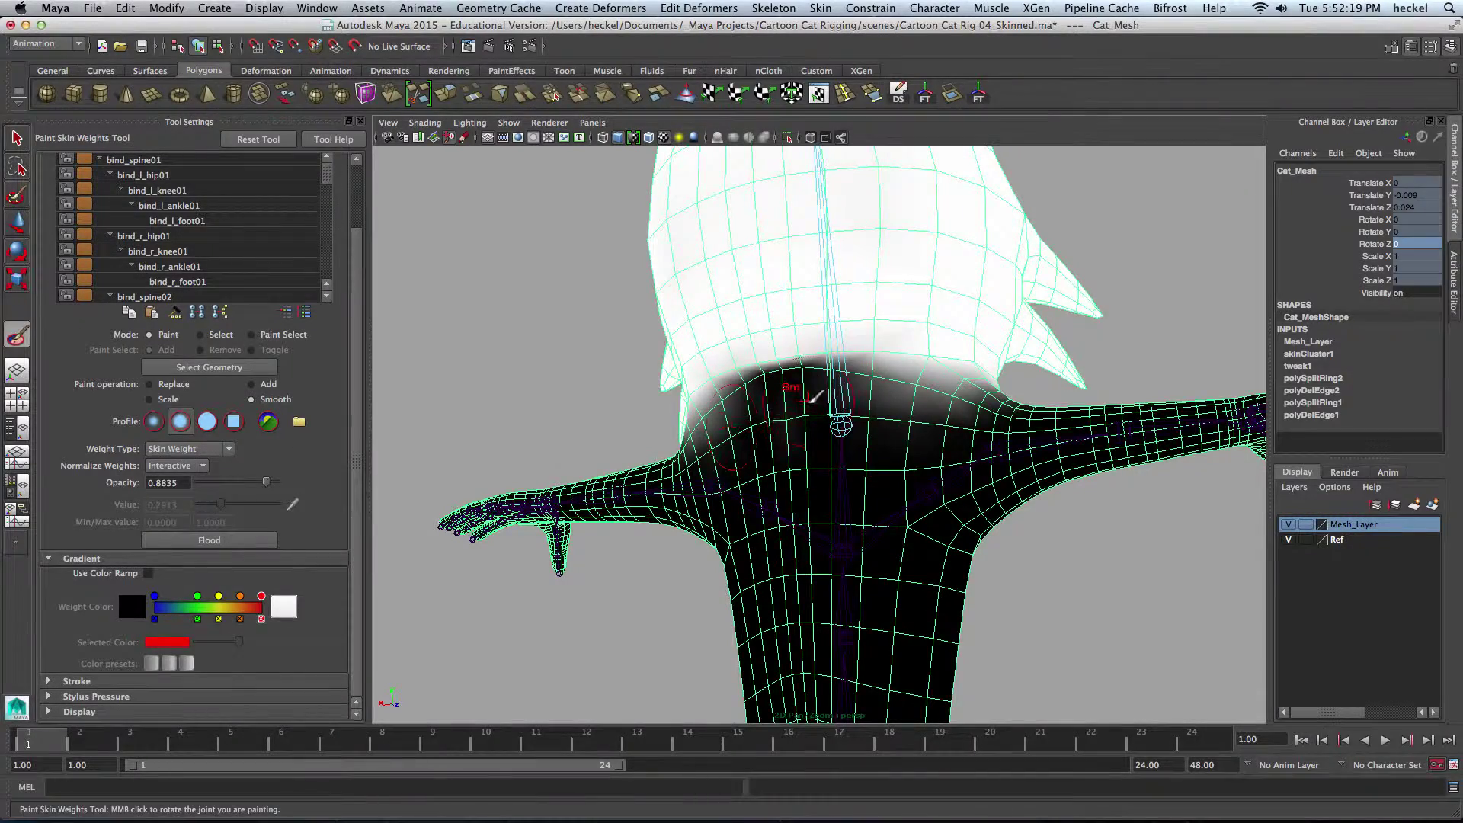
pyautogui.keyDown('alt'); pyautogui.moveTo(812, 396); pyautogui.dragTo(838, 402); pyautogui.keyUp('alt')
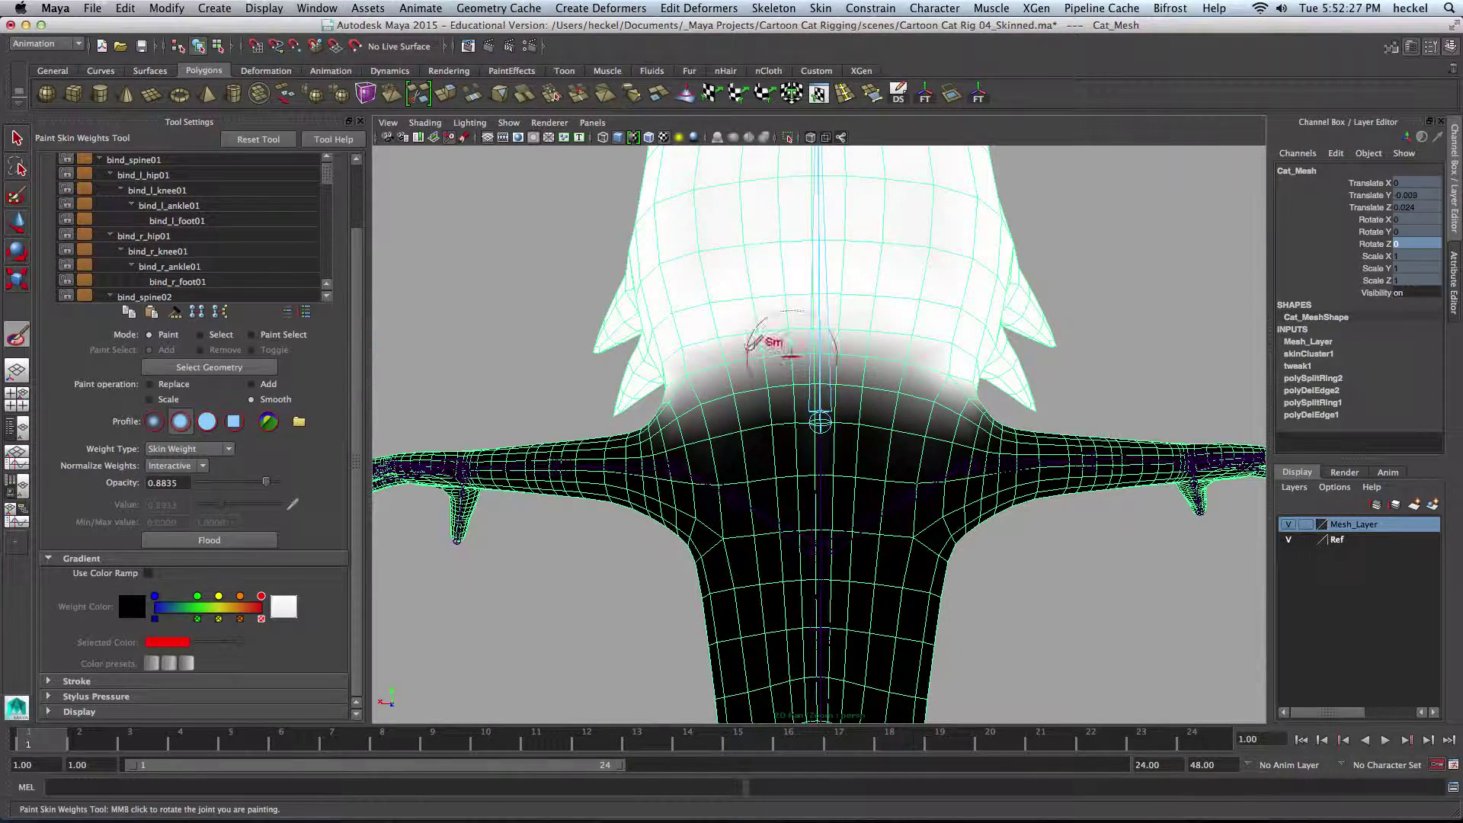
pyautogui.moveTo(788, 350)
pyautogui.keyDown('alt'); pyautogui.mouseDown()
pyautogui.moveTo(856, 336)
pyautogui.moveTo(774, 342)
pyautogui.moveTo(816, 353)
pyautogui.moveTo(841, 381)
pyautogui.mouseUp(); pyautogui.keyUp('alt')
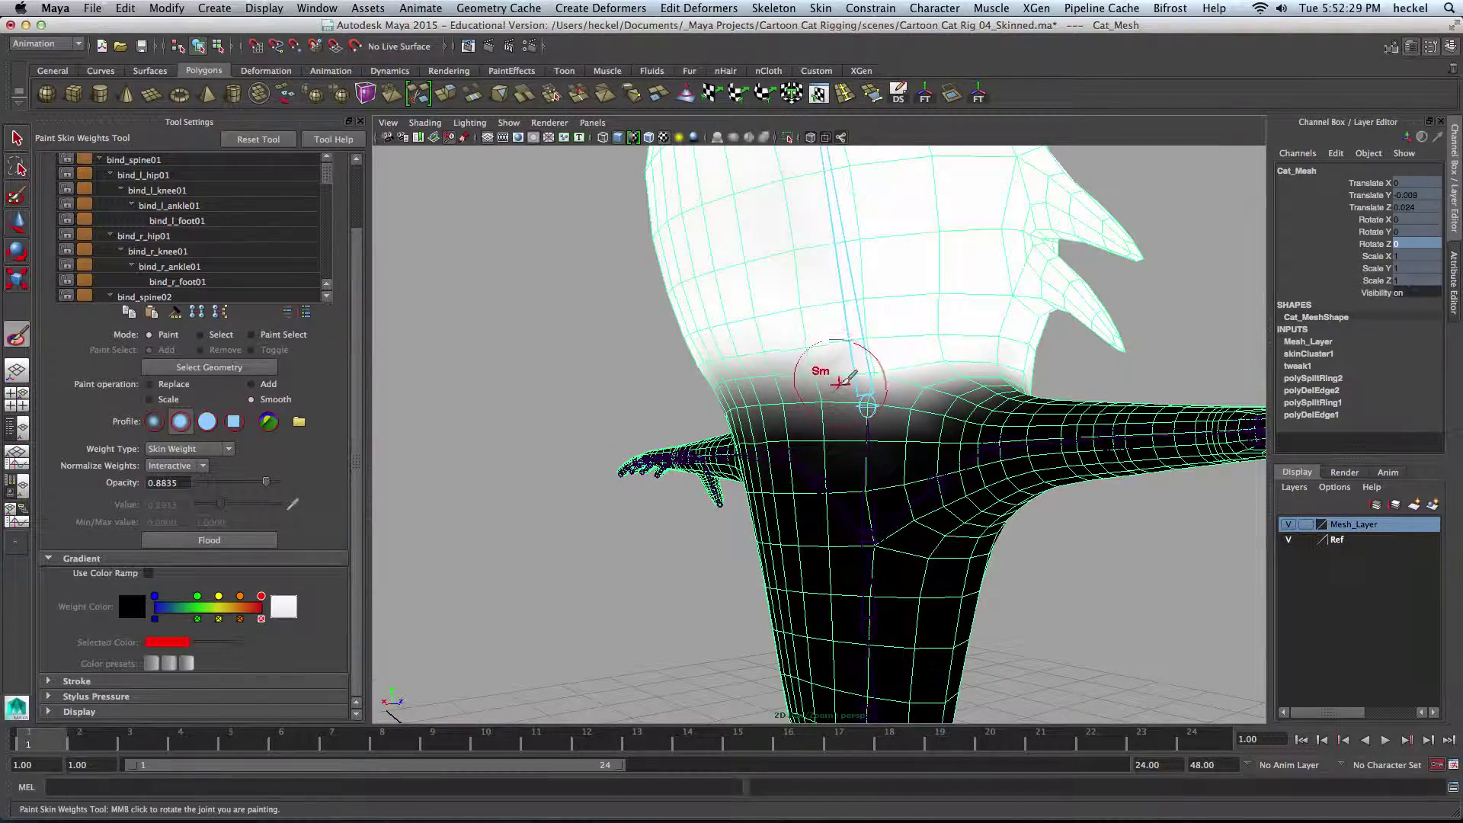
pyautogui.keyDown('alt'); pyautogui.moveTo(934, 387); pyautogui.dragTo(943, 387); pyautogui.keyUp('alt')
# Tilt the head joint further back to about 30° in Rotate Y and inspect the neck from behind
pyautogui.press('q')
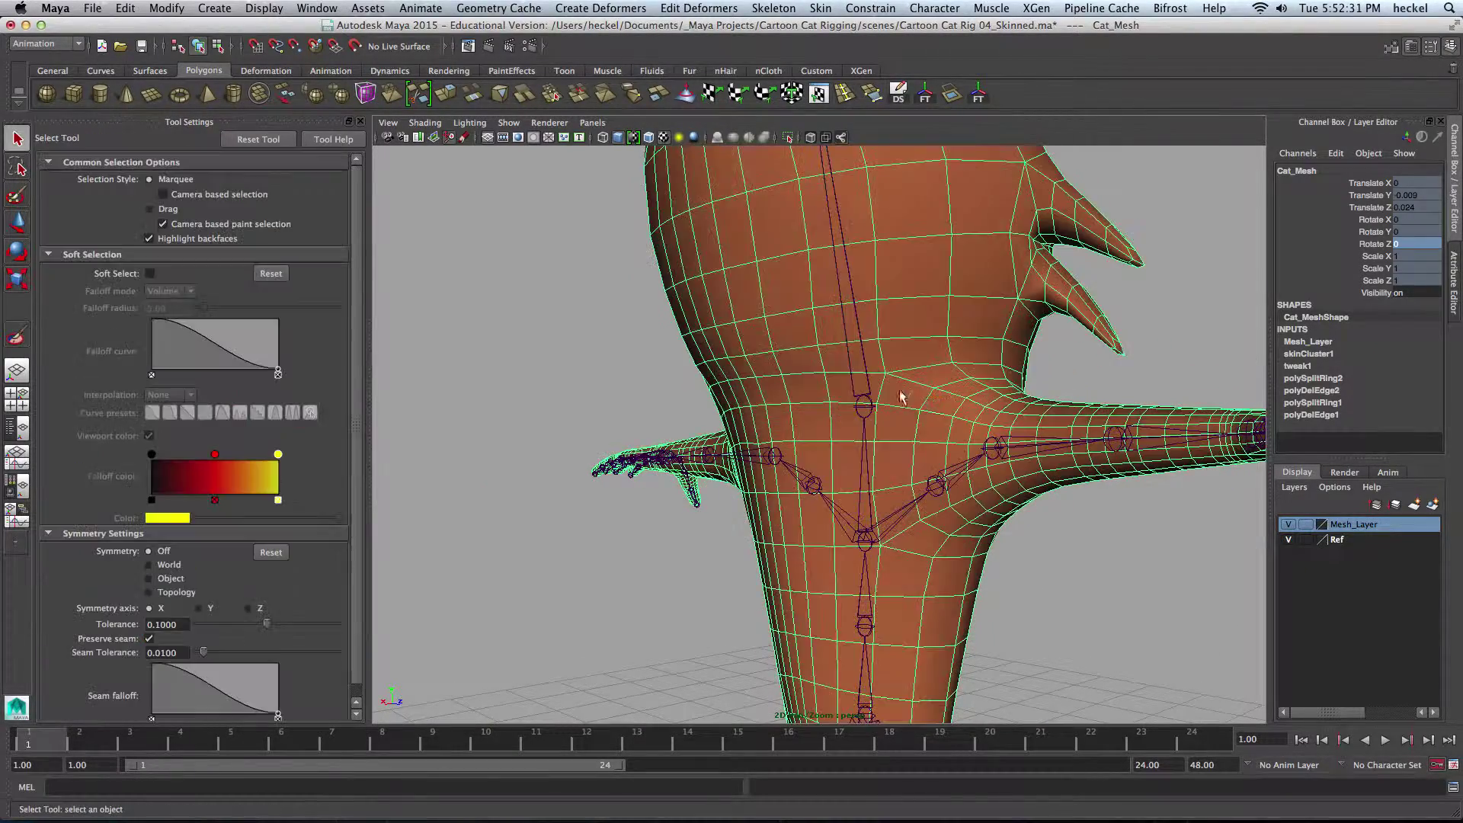
pyautogui.click(855, 341)
pyautogui.press('e')
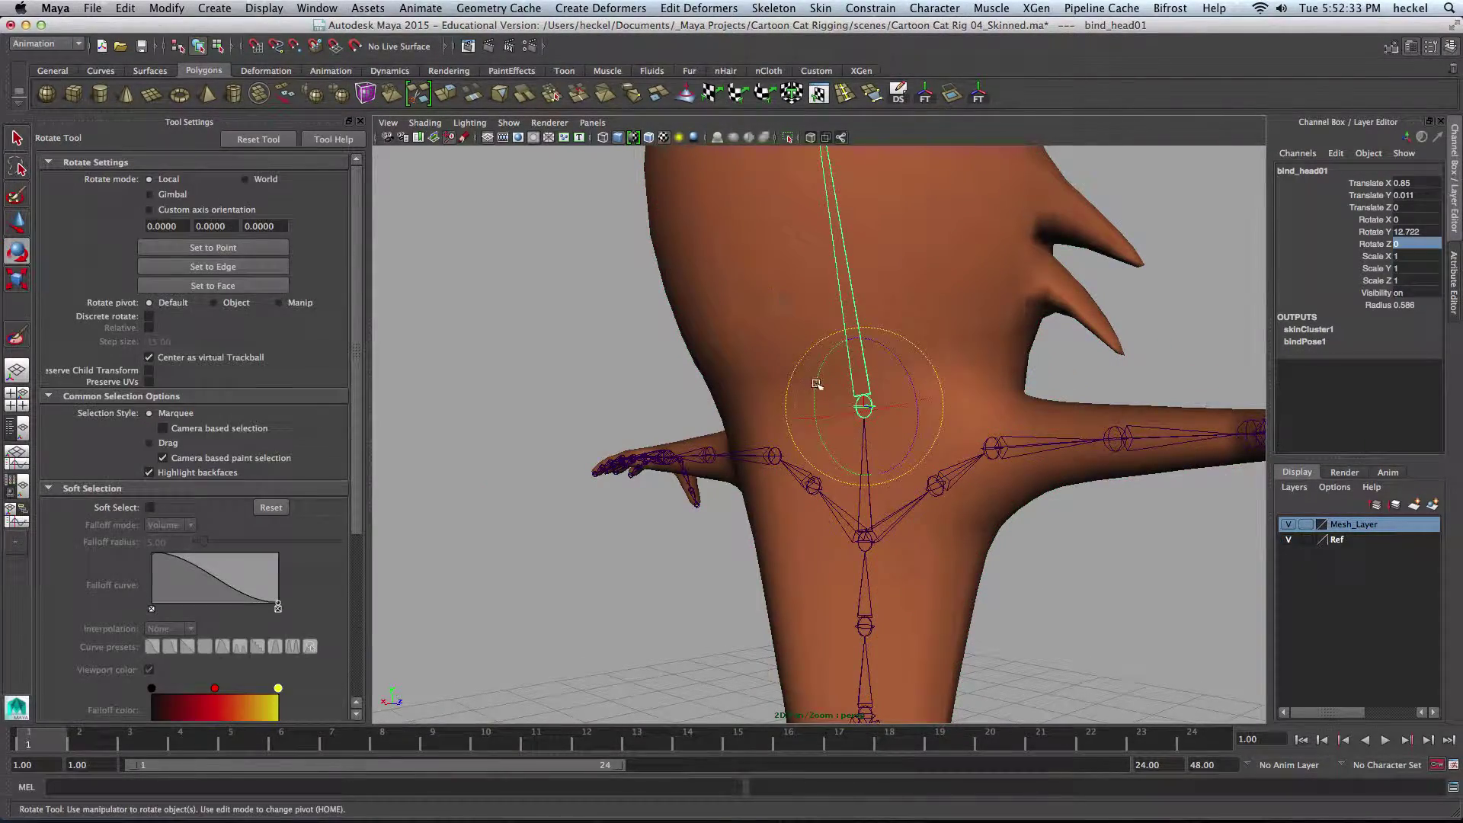
pyautogui.moveTo(816, 384); pyautogui.dragTo(793, 358)
pyautogui.keyDown('alt'); pyautogui.moveTo(793, 359); pyautogui.dragTo(743, 310, button='right'); pyautogui.keyUp('alt')
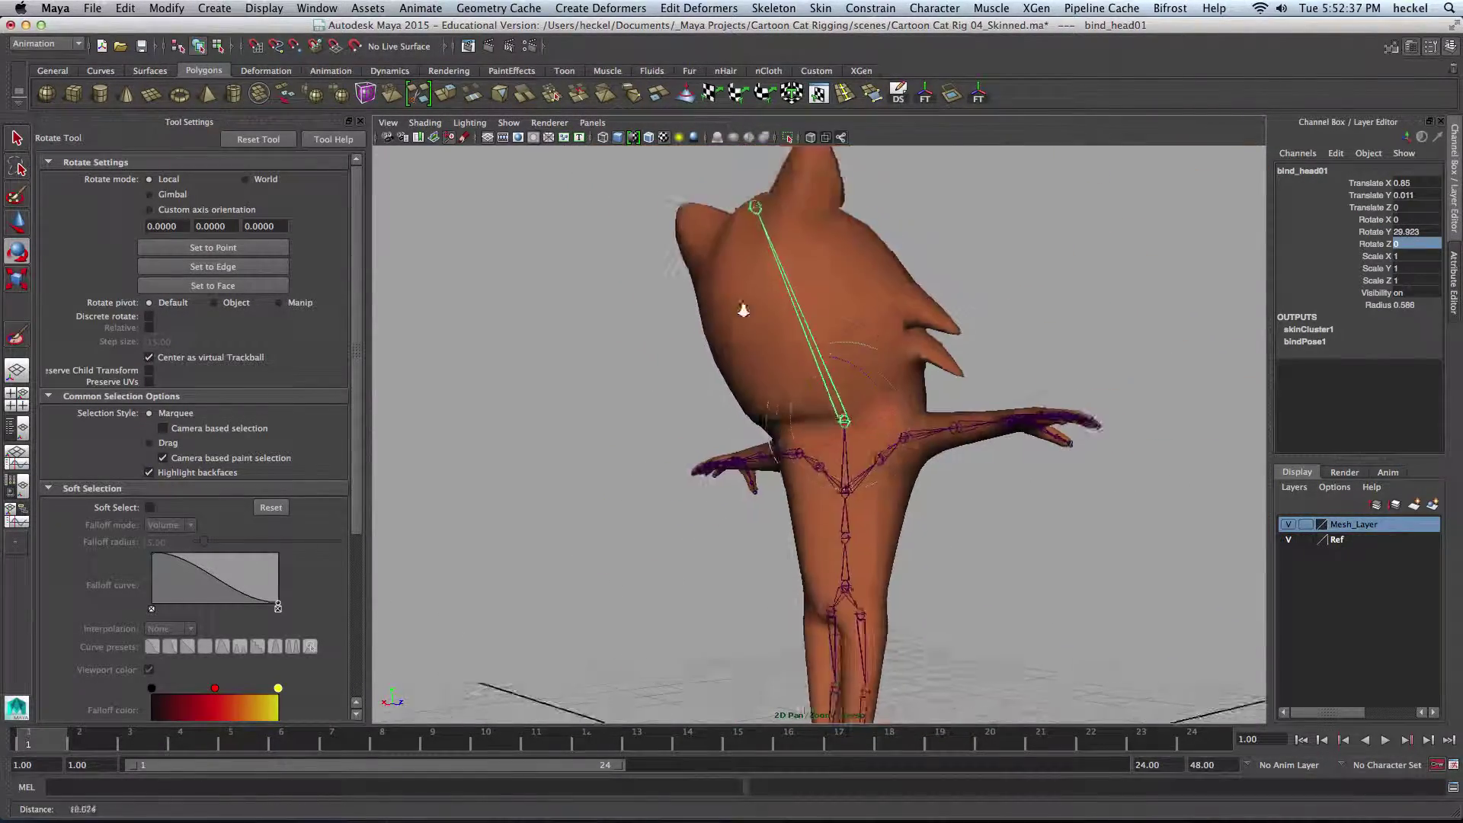
pyautogui.moveTo(742, 308)
pyautogui.keyDown('alt'); pyautogui.mouseDown()
pyautogui.moveTo(967, 316)
pyautogui.moveTo(842, 301)
pyautogui.moveTo(728, 323)
pyautogui.mouseUp(); pyautogui.keyUp('alt')
pyautogui.keyDown('alt'); pyautogui.moveTo(729, 323); pyautogui.dragTo(1016, 346, button='right'); pyautogui.keyUp('alt')
pyautogui.keyDown('alt'); pyautogui.moveTo(1015, 346); pyautogui.dragTo(933, 385); pyautogui.keyUp('alt')
# Refine the smoothed head weights on the neck's back and sides, and check the tilted head's deformation
pyautogui.click(892, 370)
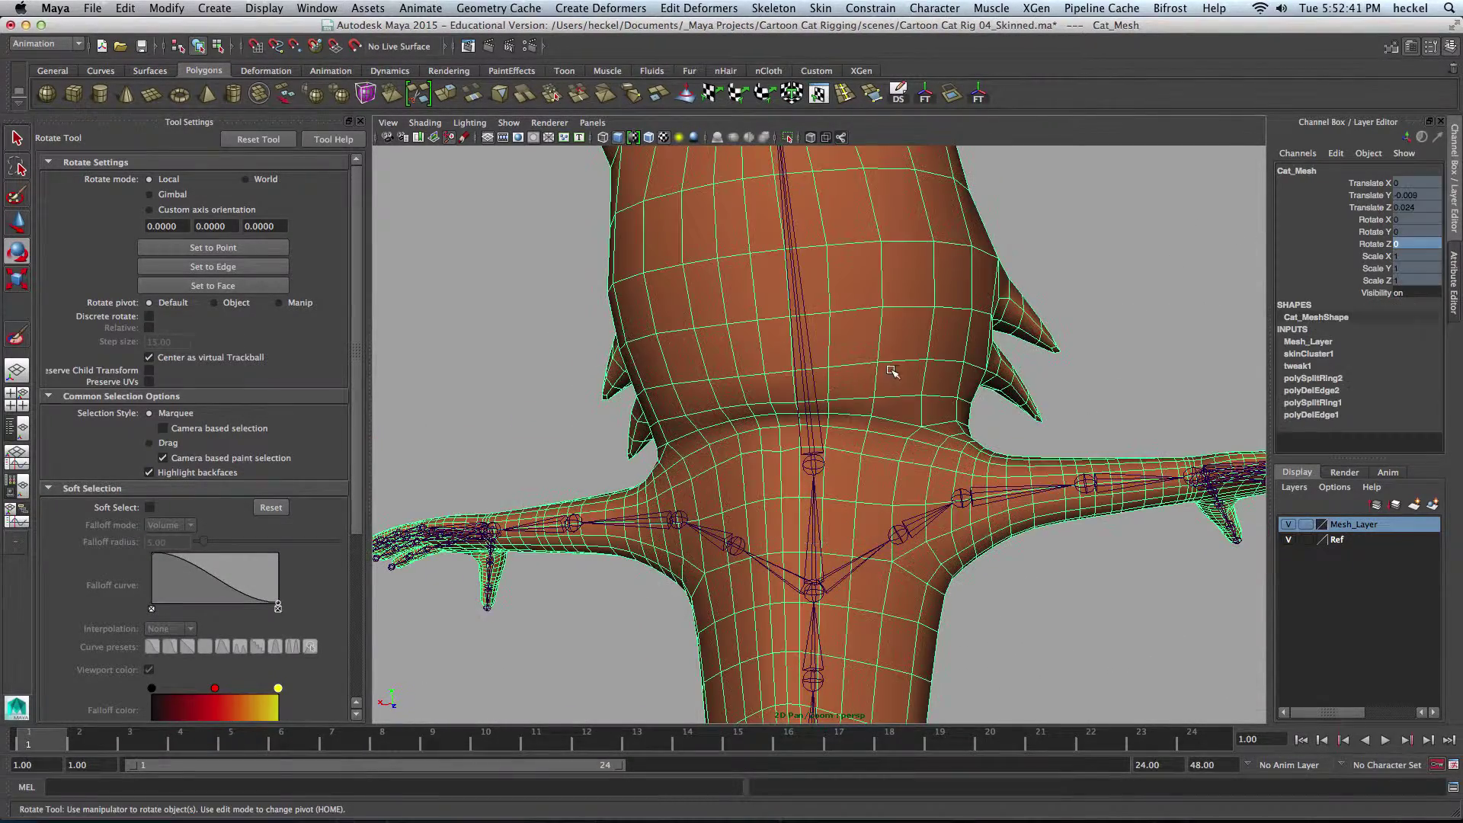
pyautogui.click(26, 340)
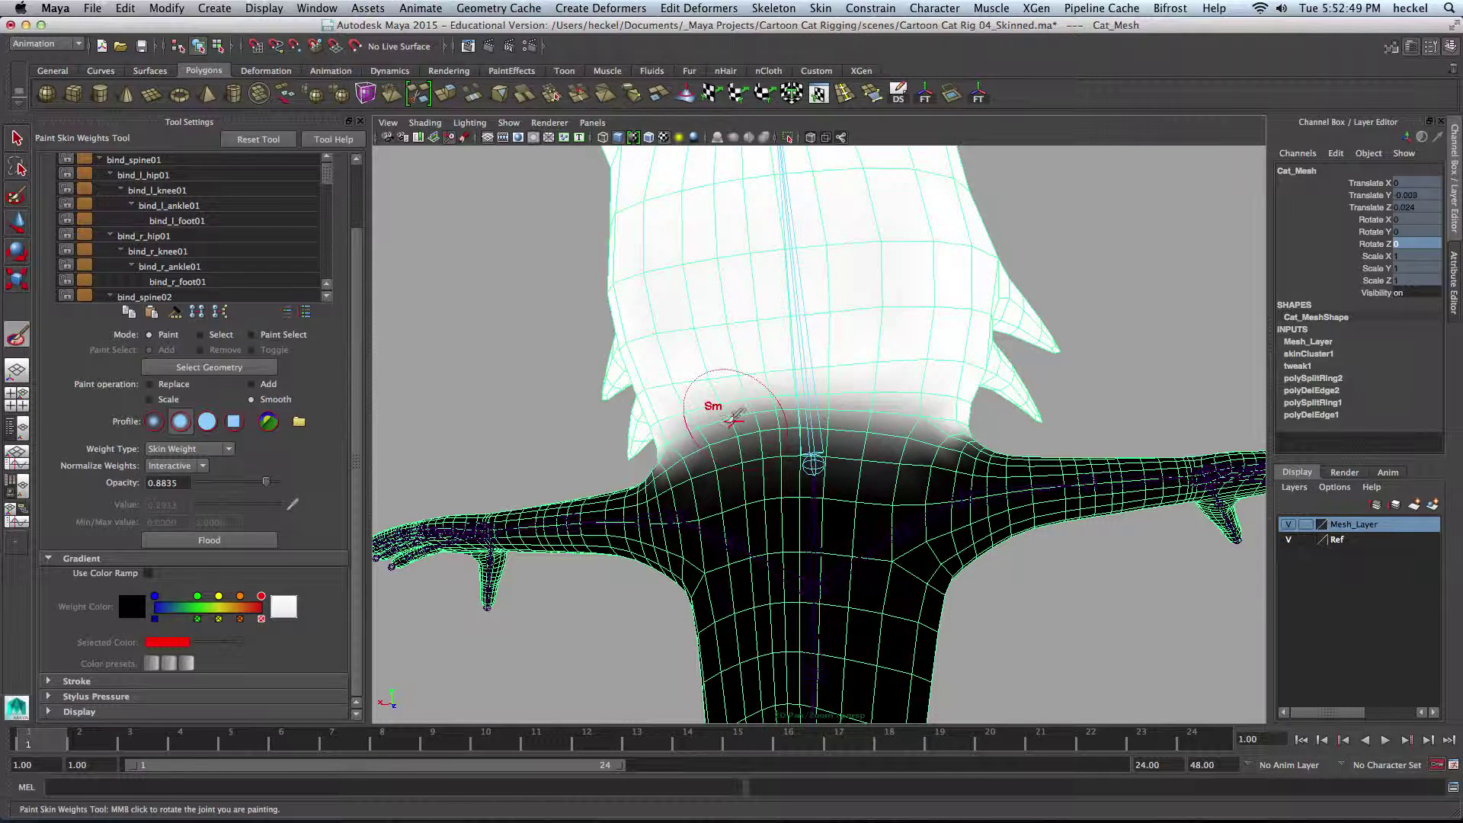
pyautogui.moveTo(747, 424)
pyautogui.keyDown('alt'); pyautogui.mouseDown()
pyautogui.moveTo(702, 434)
pyautogui.moveTo(757, 424)
pyautogui.mouseUp(); pyautogui.keyUp('alt')
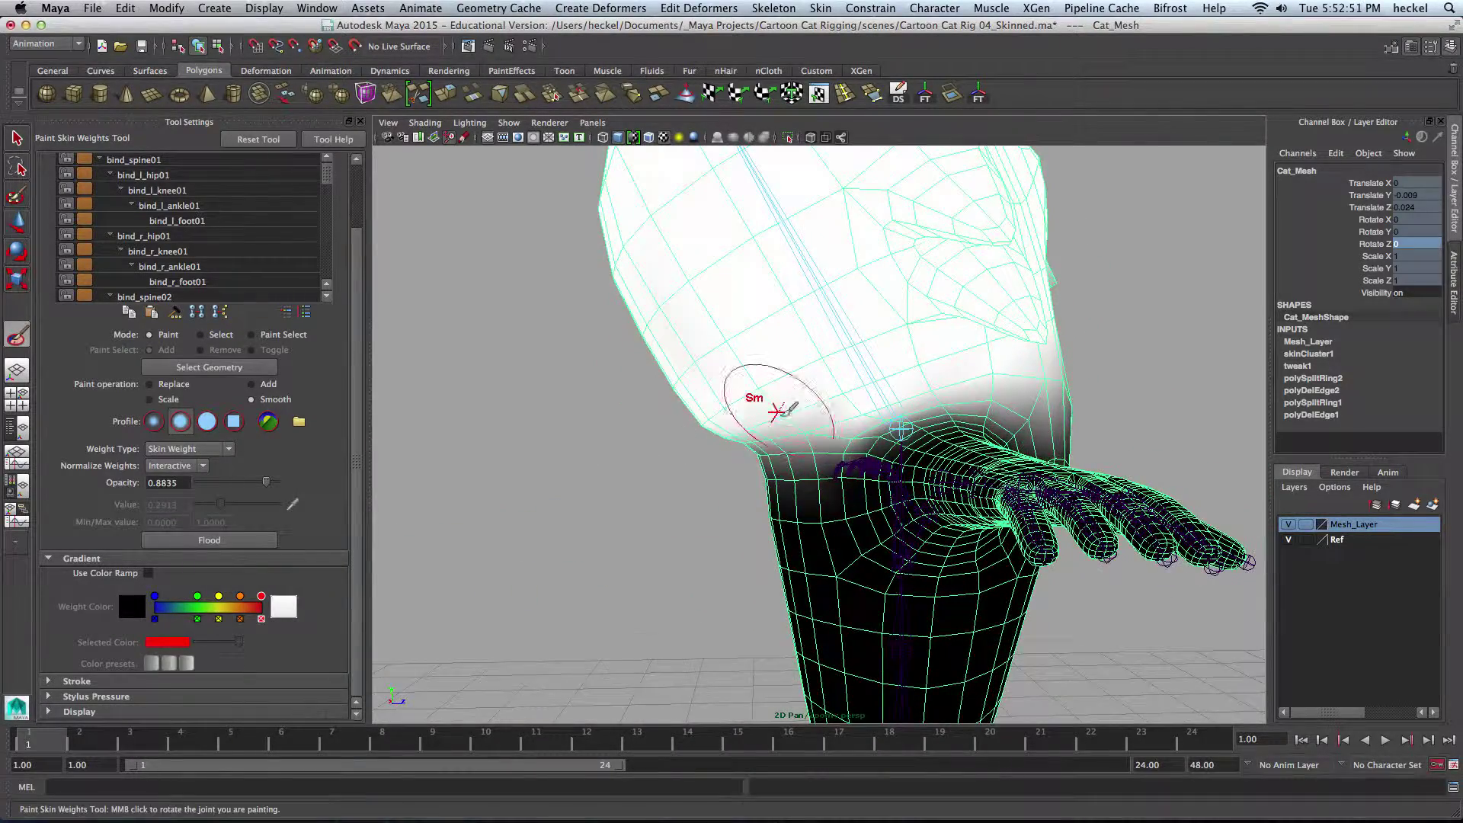
pyautogui.keyDown('alt'); pyautogui.moveTo(831, 387); pyautogui.dragTo(917, 400); pyautogui.keyUp('alt')
pyautogui.middleClick(911, 397)
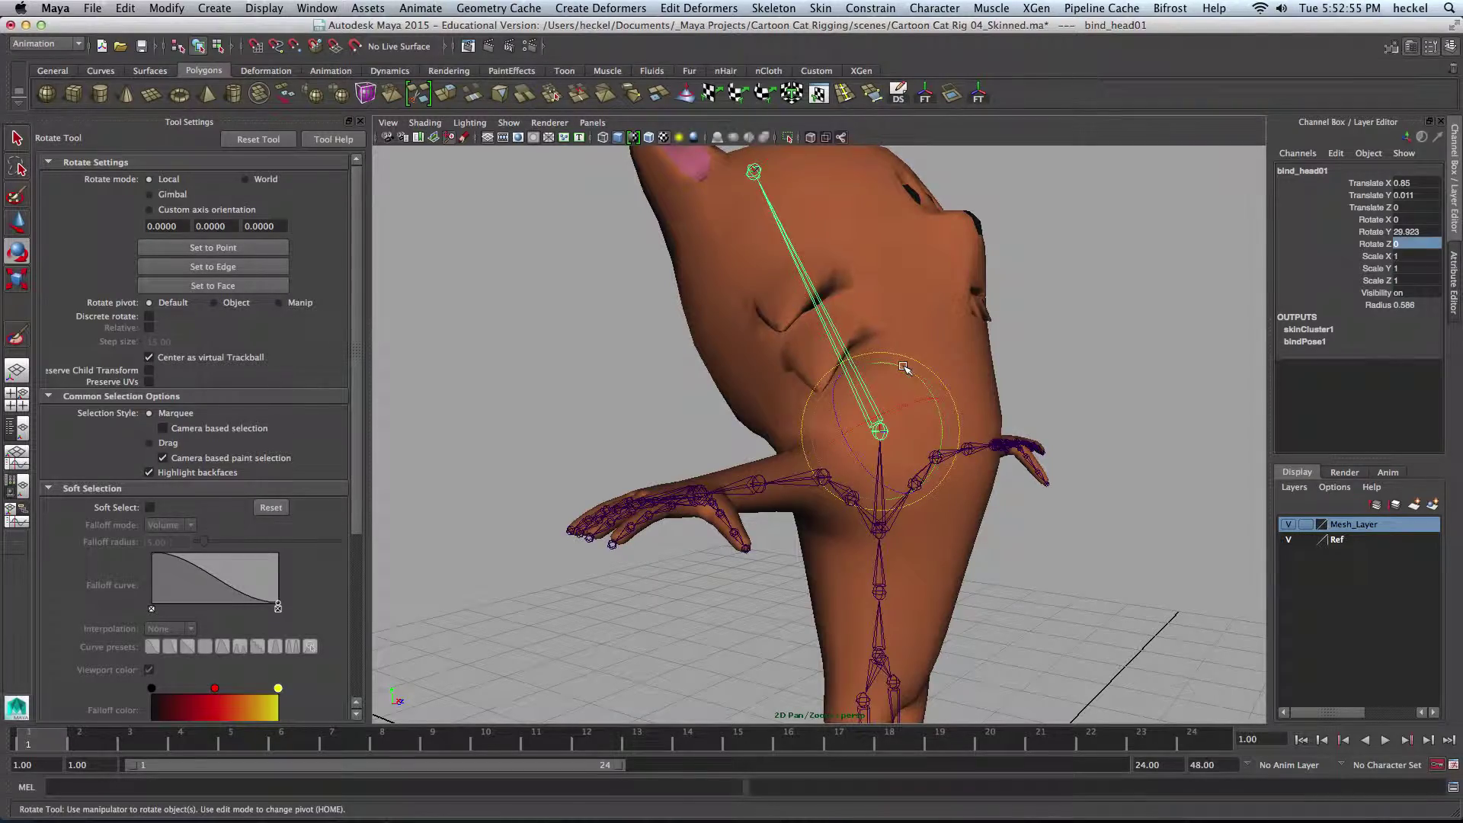
pyautogui.keyDown('alt'); pyautogui.moveTo(904, 368); pyautogui.dragTo(810, 357); pyautogui.keyUp('alt')
# Smooth the head weights across the front of the neck below the mouth, between both shoulders
pyautogui.click(692, 382)
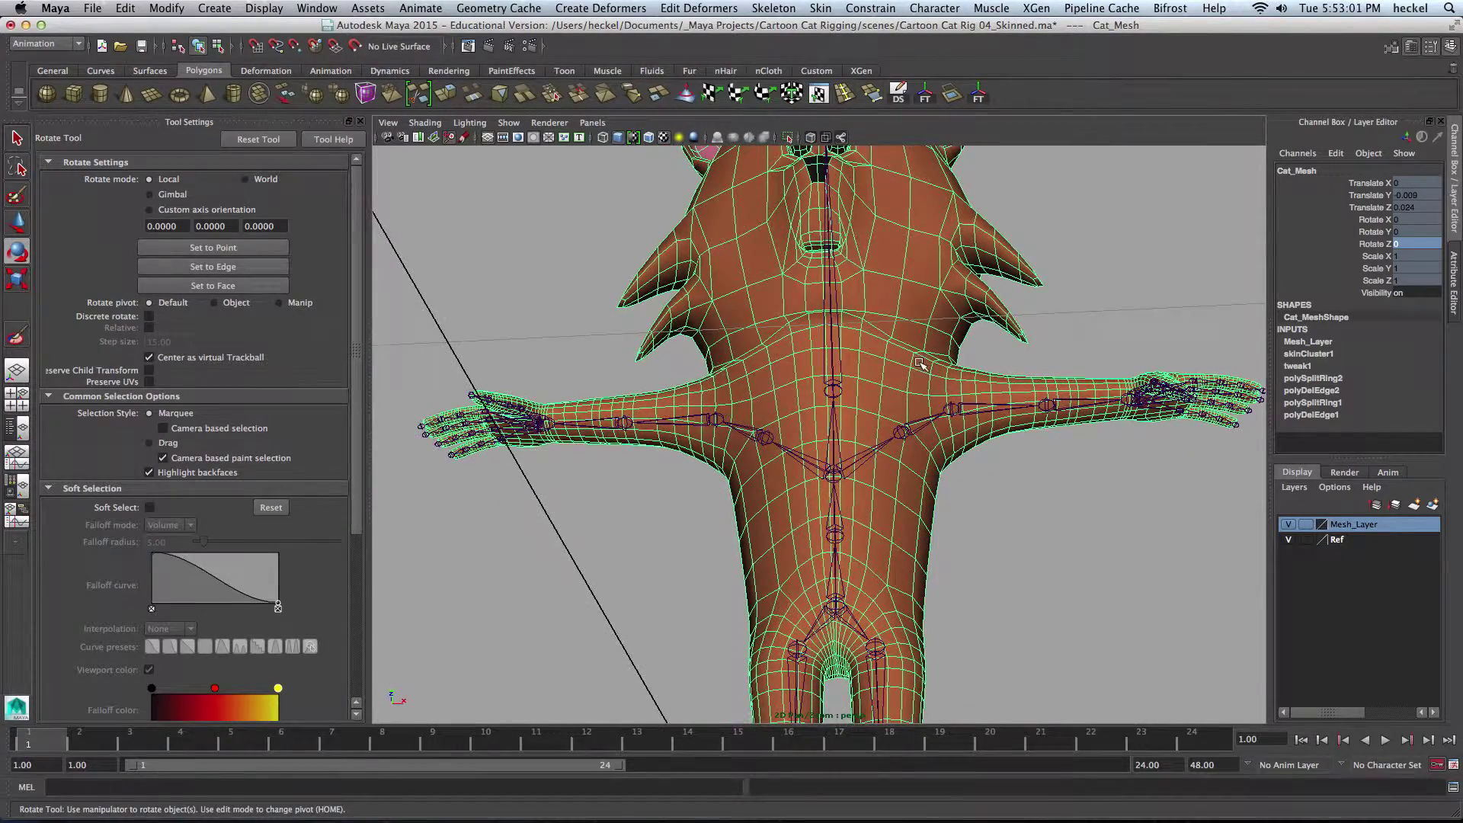
pyautogui.keyDown('alt'); pyautogui.moveTo(920, 364); pyautogui.dragTo(892, 419, button='middle'); pyautogui.keyUp('alt')
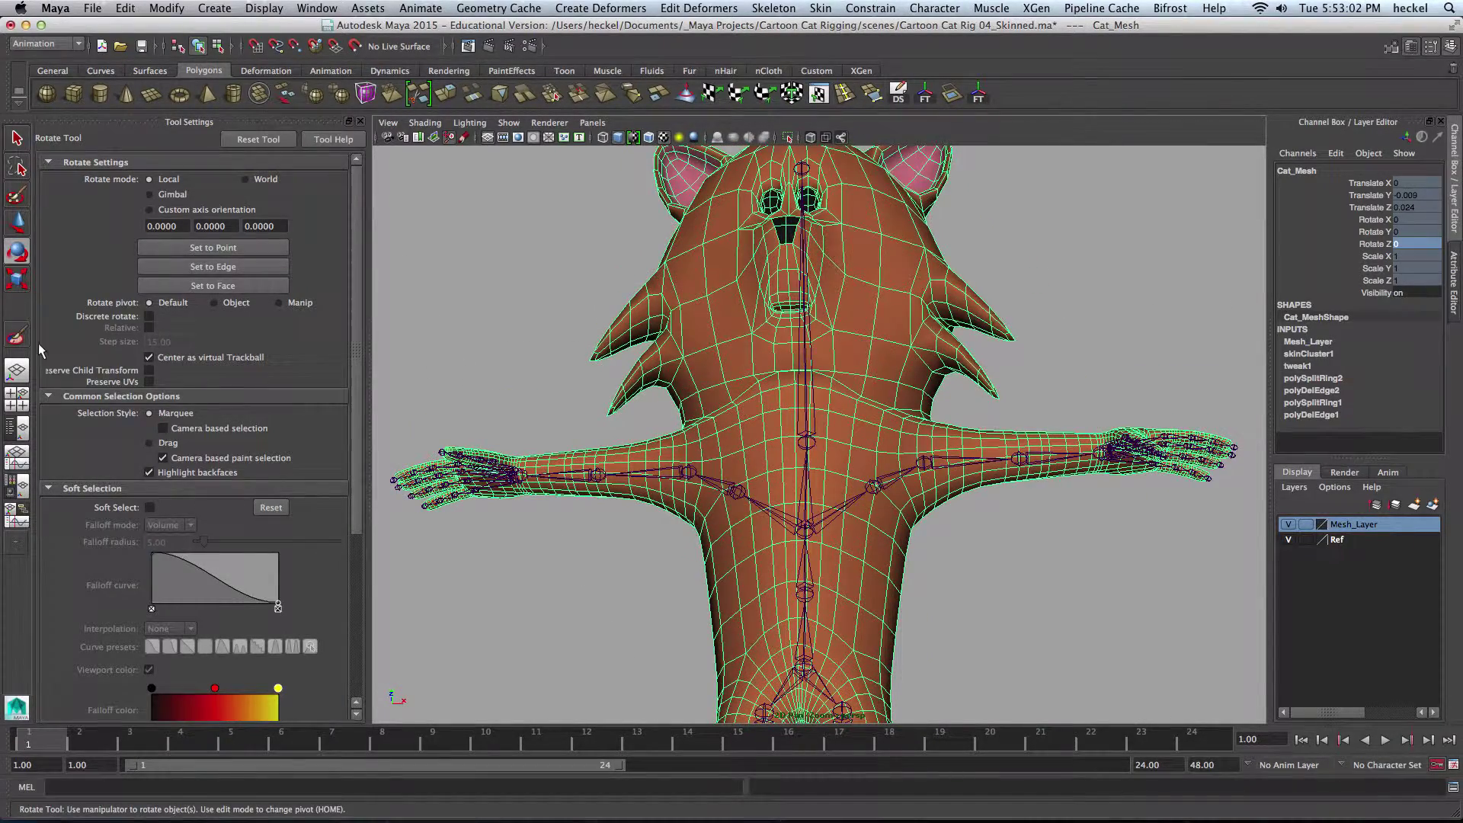
pyautogui.click(16, 340)
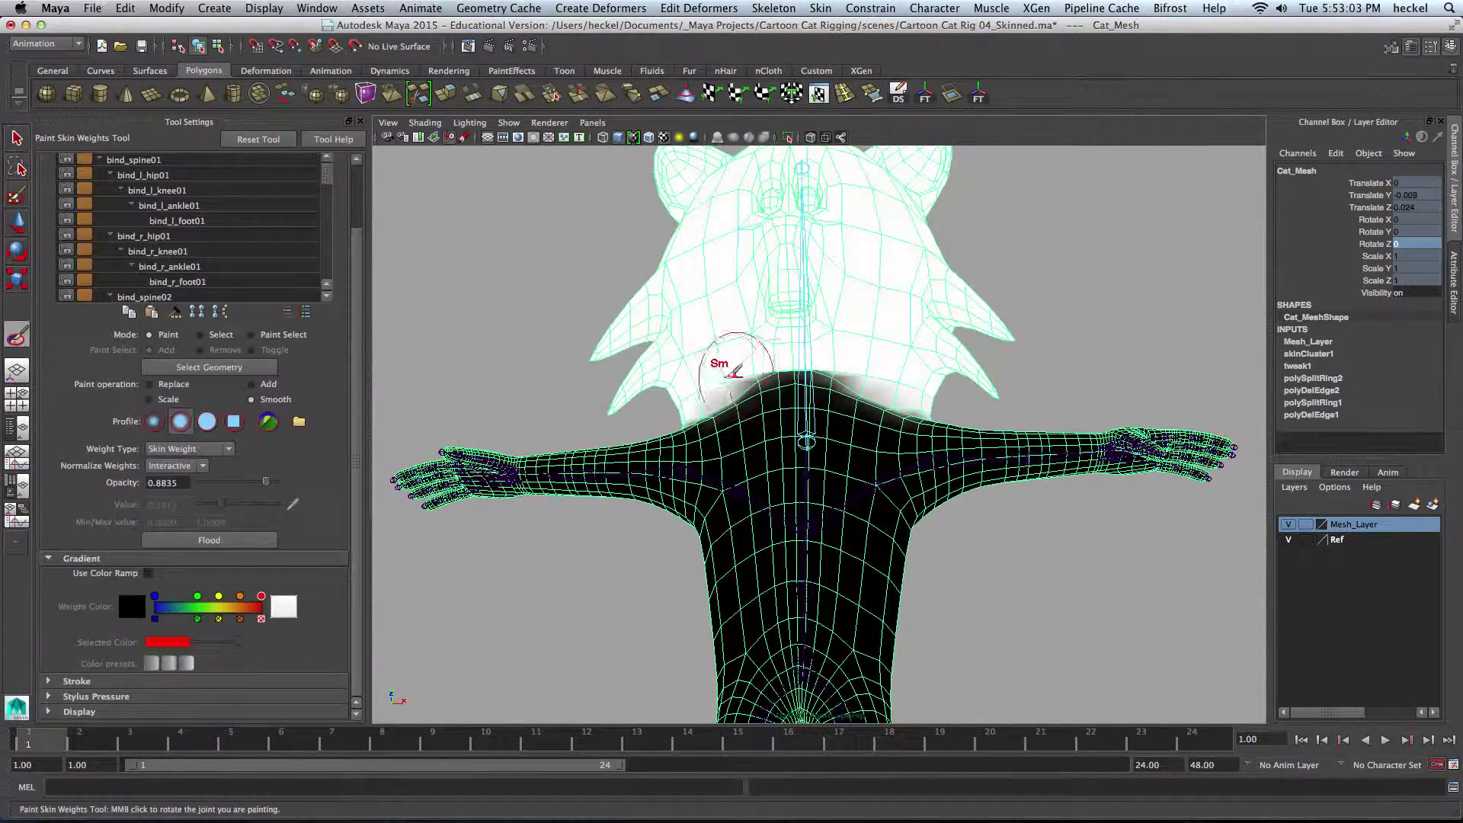
pyautogui.scroll(5, 784, 373)
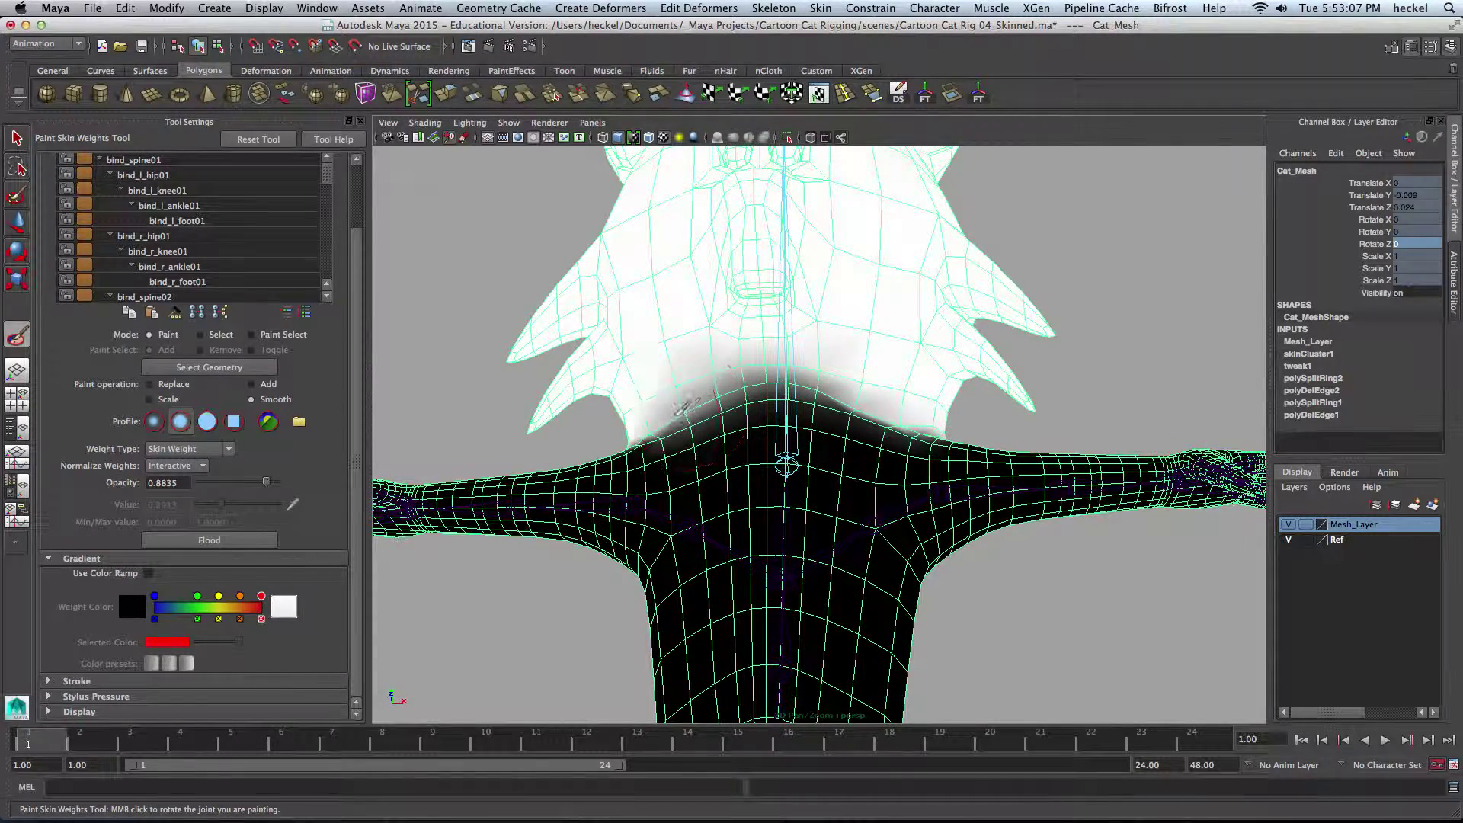
pyautogui.keyDown('alt'); pyautogui.moveTo(752, 406); pyautogui.dragTo(714, 439); pyautogui.keyUp('alt')
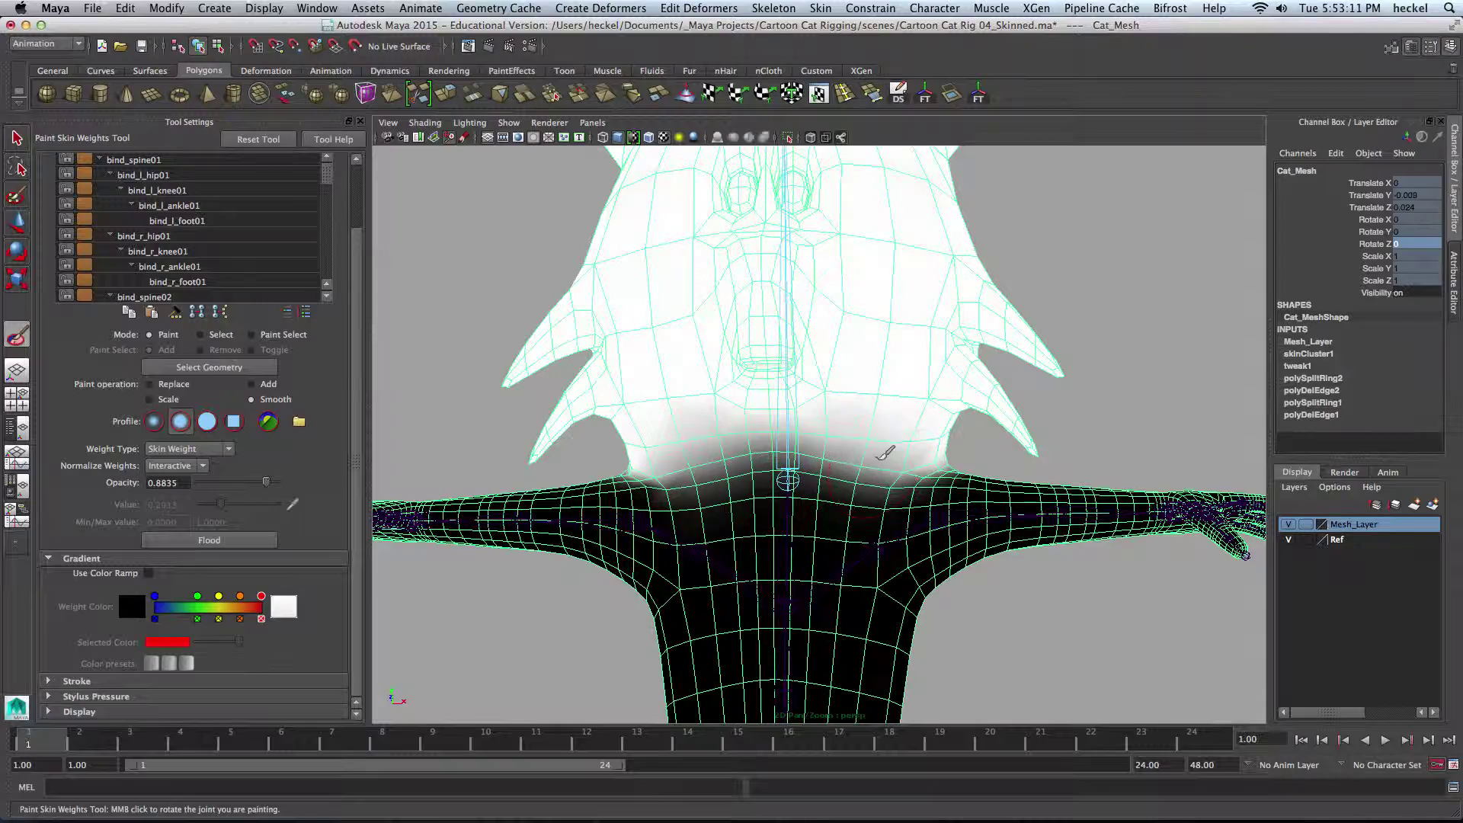
pyautogui.moveTo(783, 445)
pyautogui.keyDown('alt'); pyautogui.mouseDown()
pyautogui.moveTo(673, 472)
pyautogui.moveTo(725, 447)
pyautogui.moveTo(757, 488)
pyautogui.moveTo(826, 496)
pyautogui.moveTo(868, 472)
pyautogui.moveTo(739, 443)
pyautogui.moveTo(774, 436)
pyautogui.moveTo(741, 441)
pyautogui.moveTo(784, 387)
pyautogui.moveTo(970, 432)
pyautogui.moveTo(885, 415)
pyautogui.mouseUp(); pyautogui.keyUp('alt')
# Tilt the head joint forward to about -27° in Rotate Y and inspect the right side of the neck
pyautogui.press('q')
pyautogui.click(790, 425)
pyautogui.press('e')
pyautogui.keyDown('alt'); pyautogui.moveTo(885, 415); pyautogui.dragTo(1054, 451, button='right'); pyautogui.keyUp('alt')
pyautogui.keyDown('alt'); pyautogui.moveTo(1054, 450); pyautogui.dragTo(1051, 363, button='middle'); pyautogui.keyUp('alt')
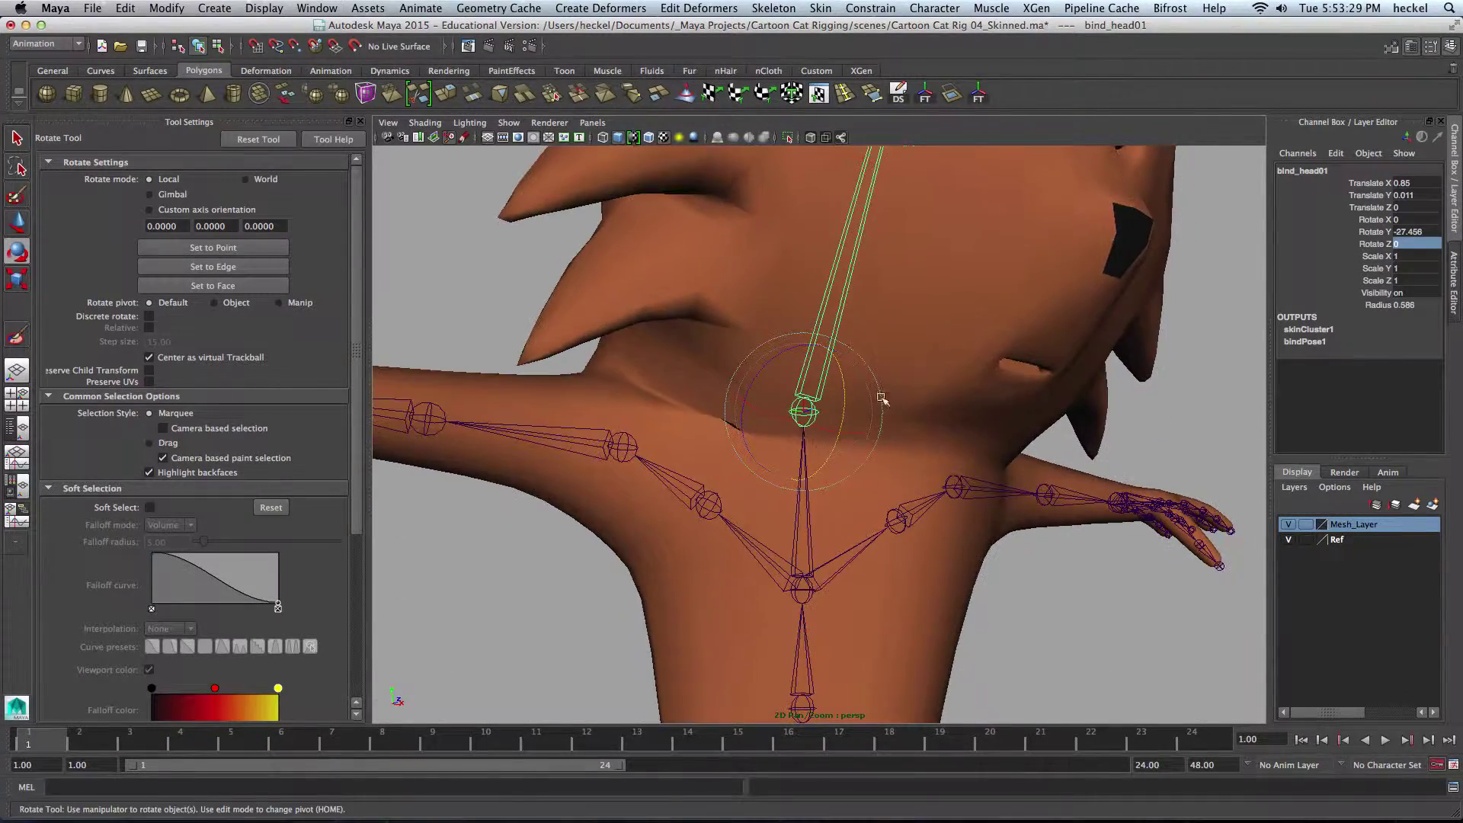
# Smooth the head weights along the neck's base above both shoulders with the Paint Skin Weights tool
pyautogui.click(733, 484)
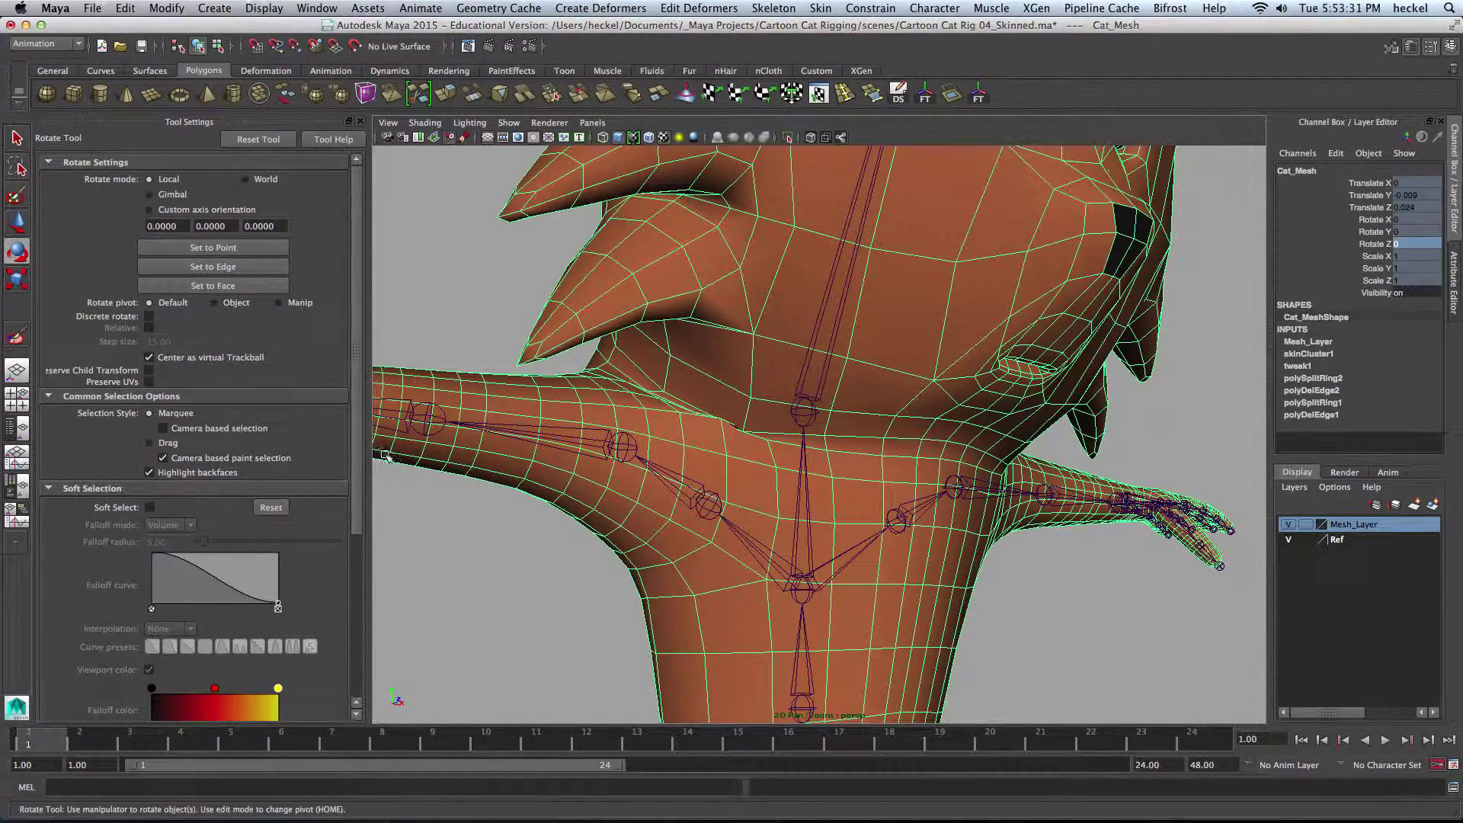
pyautogui.click(17, 336)
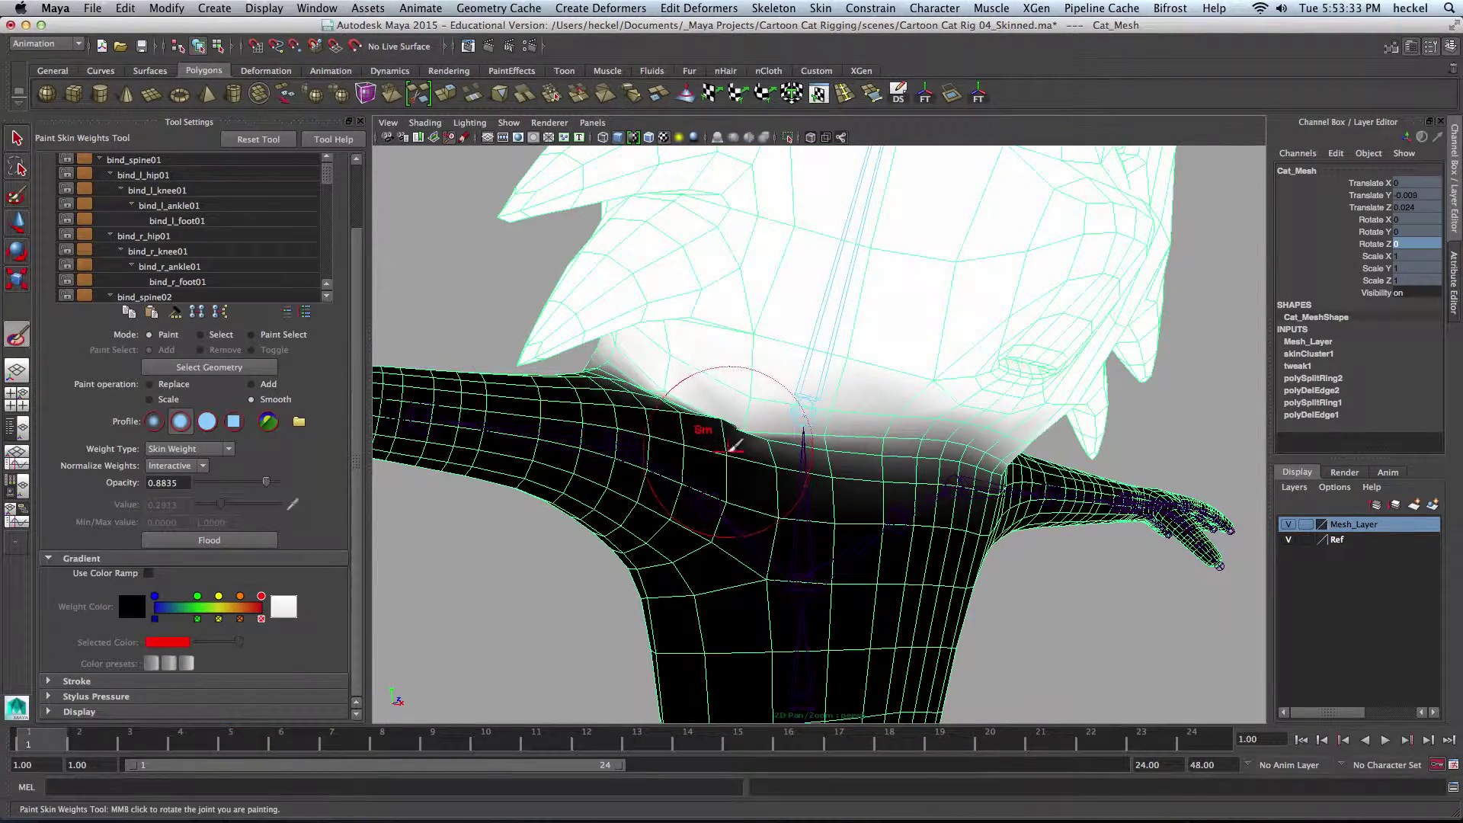
pyautogui.keyDown('alt'); pyautogui.moveTo(705, 454); pyautogui.dragTo(683, 460); pyautogui.keyUp('alt')
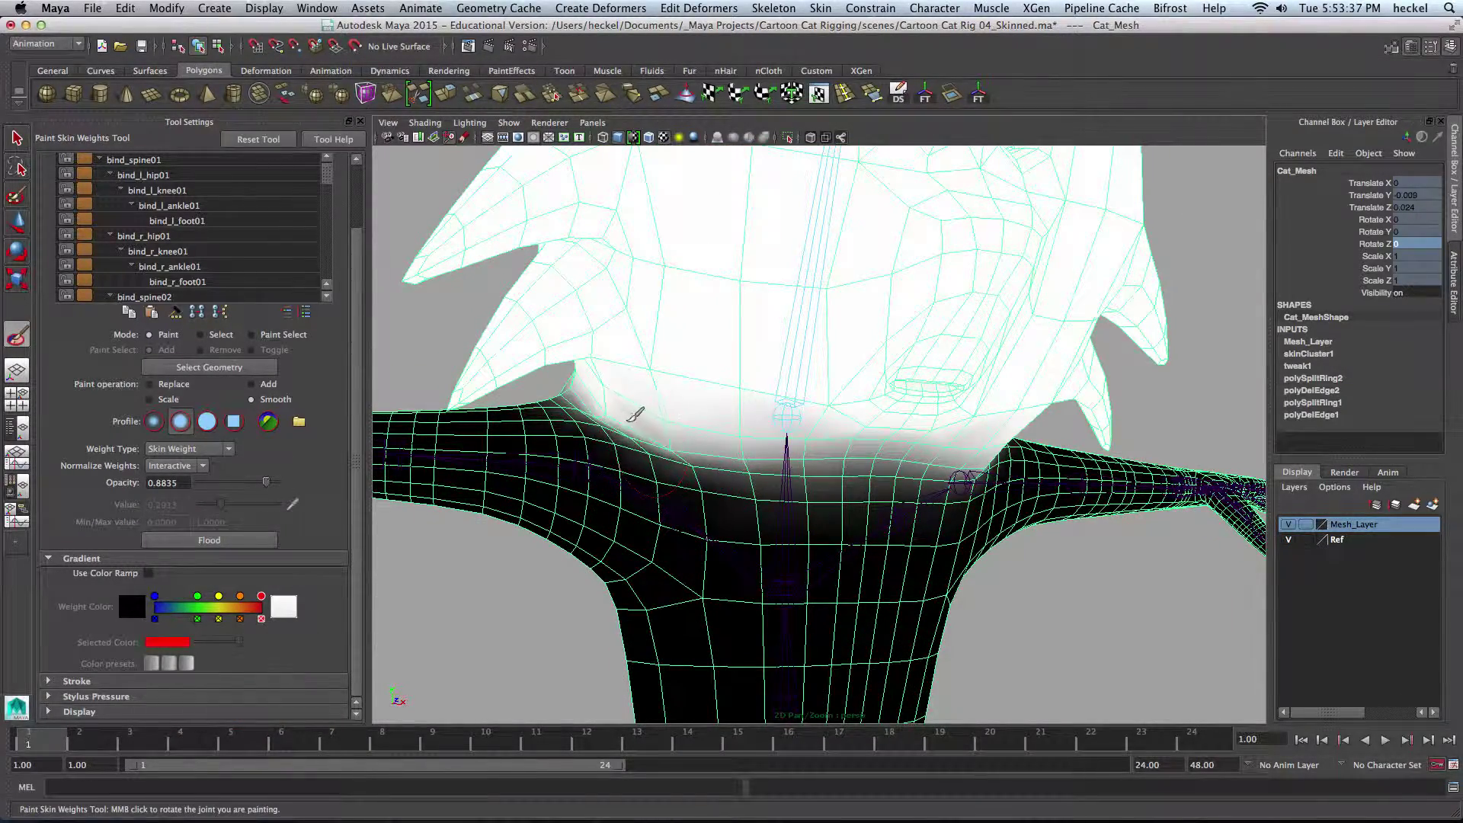
pyautogui.keyDown('alt'); pyautogui.moveTo(670, 428); pyautogui.dragTo(750, 473); pyautogui.keyUp('alt')
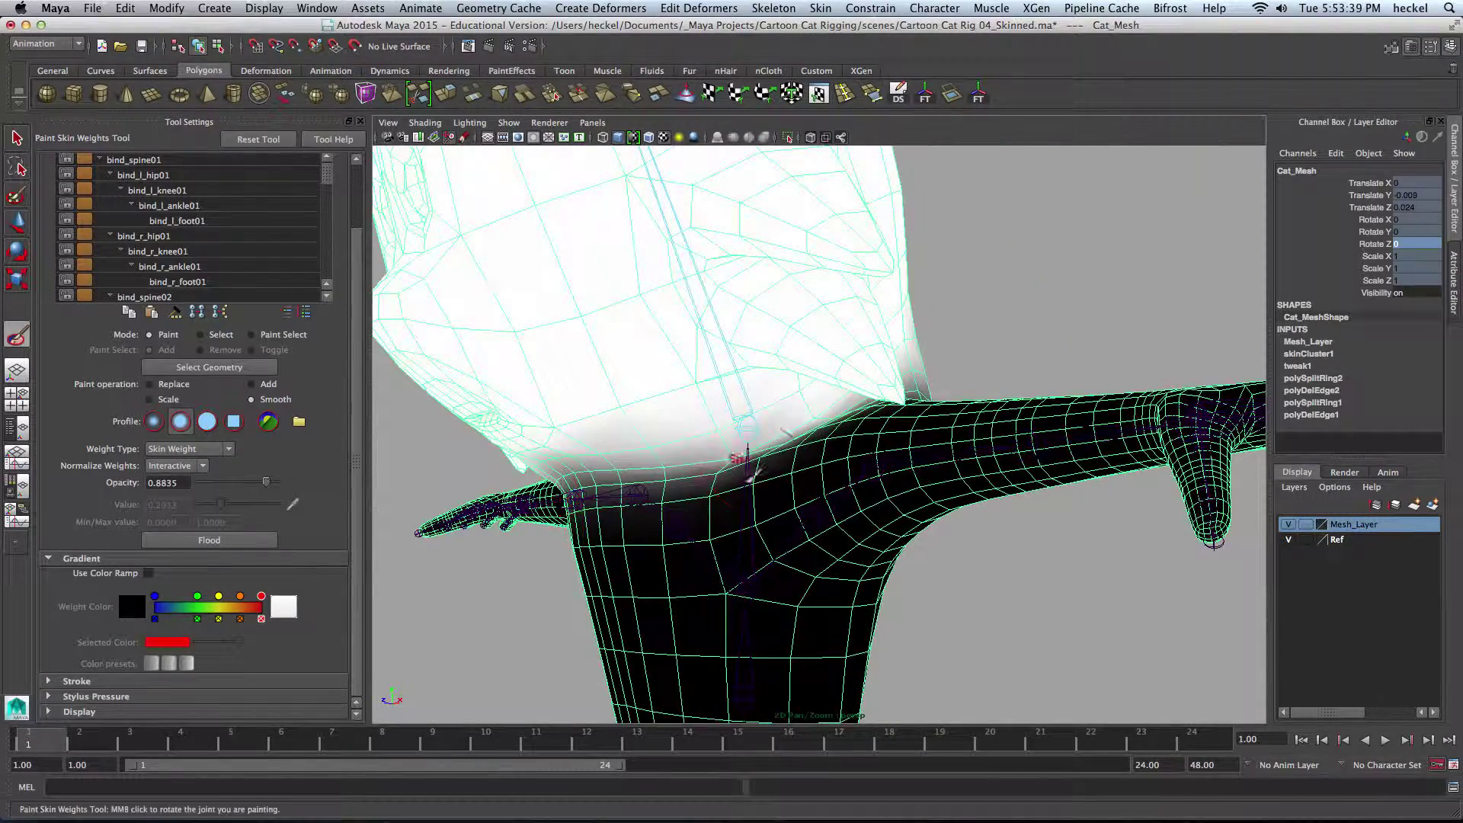
pyautogui.keyDown('alt'); pyautogui.moveTo(820, 410); pyautogui.dragTo(803, 472); pyautogui.keyUp('alt')
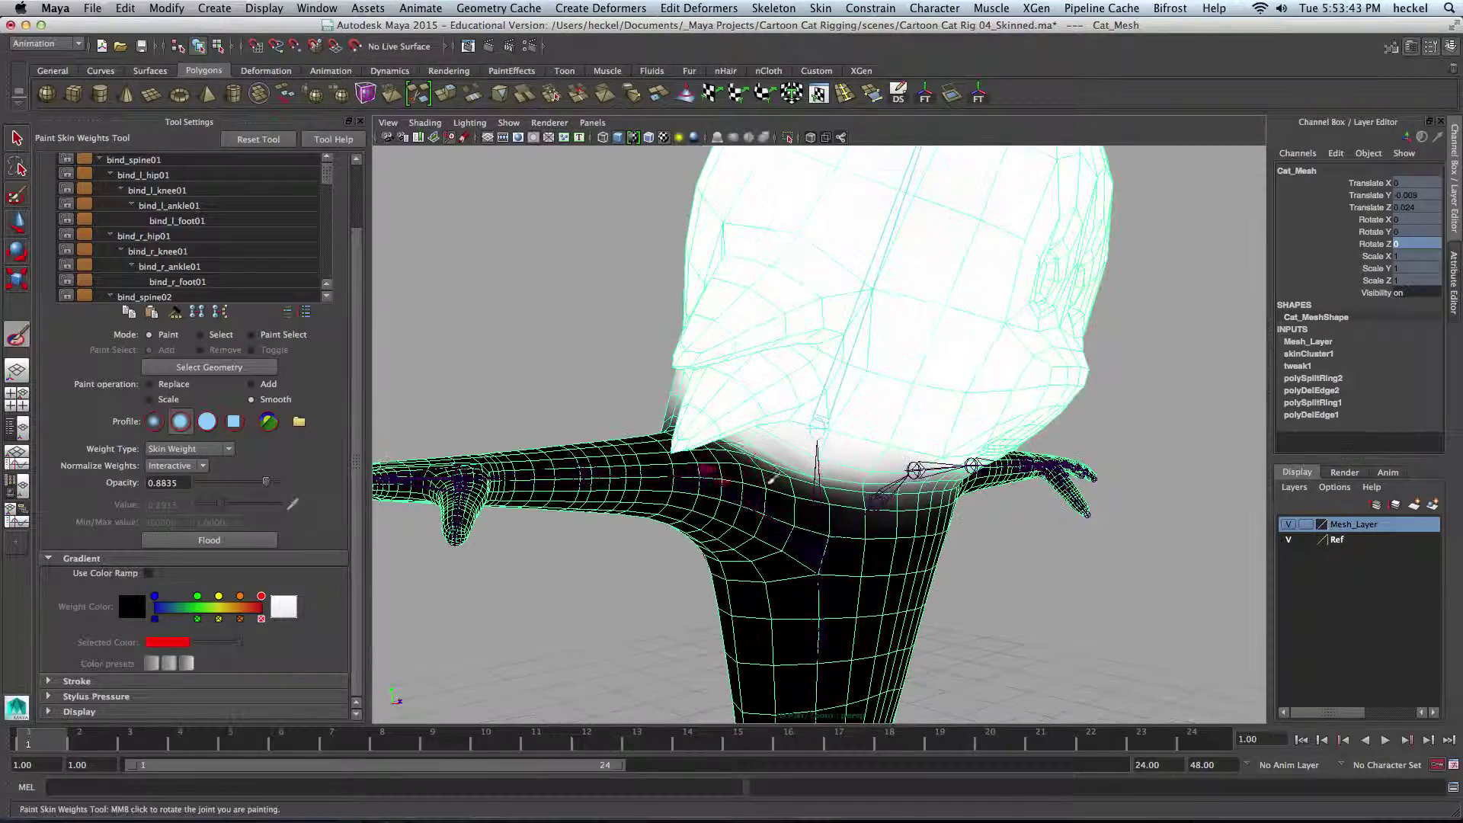
pyautogui.keyDown('alt'); pyautogui.moveTo(762, 461); pyautogui.dragTo(819, 474, button='right'); pyautogui.keyUp('alt')
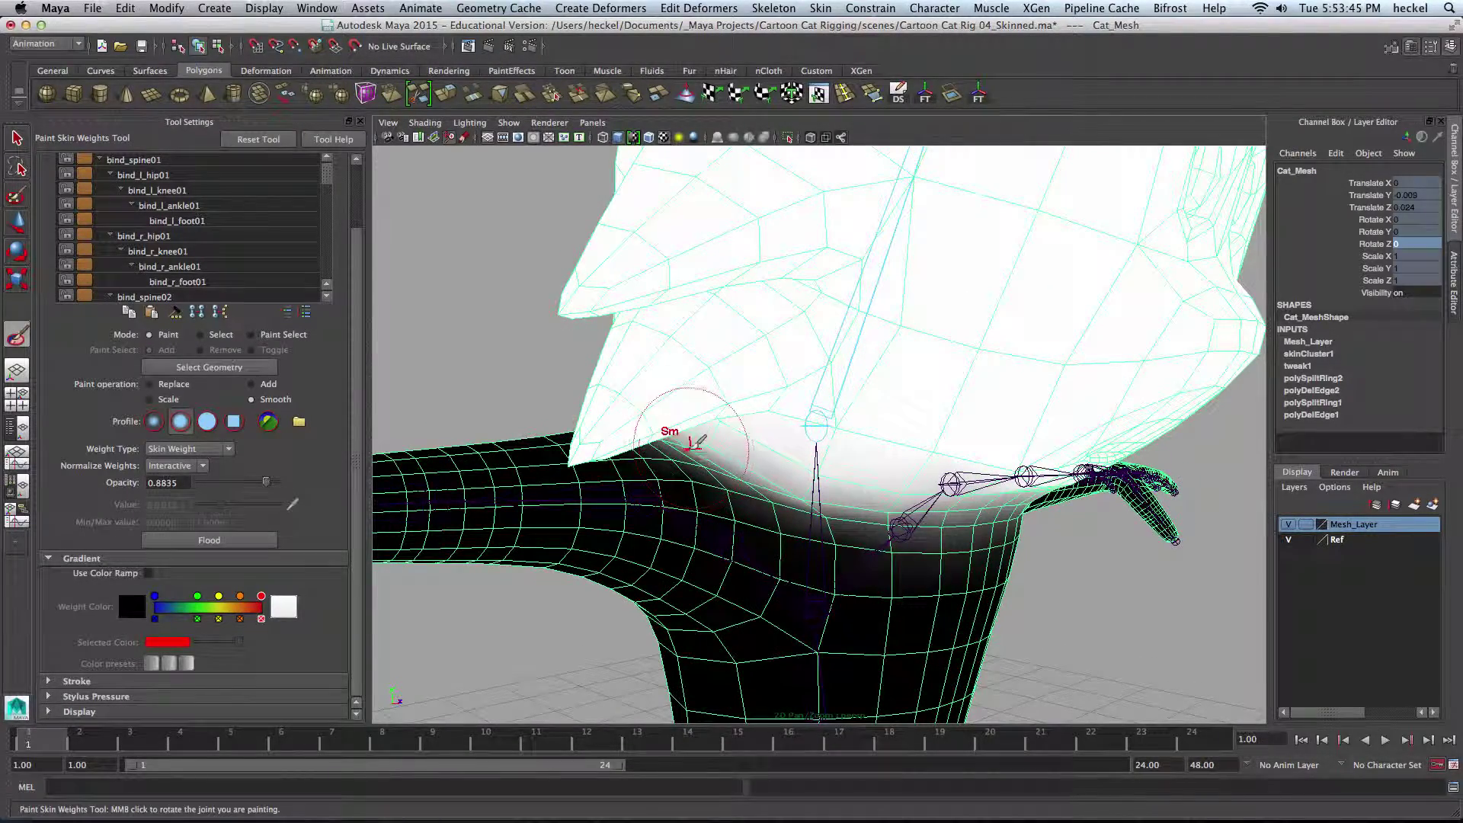
pyautogui.moveTo(689, 442)
pyautogui.keyDown('alt'); pyautogui.mouseDown()
pyautogui.moveTo(838, 480)
pyautogui.moveTo(856, 506)
pyautogui.moveTo(505, 531)
pyautogui.moveTo(653, 509)
pyautogui.moveTo(785, 515)
pyautogui.moveTo(807, 533)
pyautogui.moveTo(755, 506)
pyautogui.moveTo(784, 518)
pyautogui.mouseUp(); pyautogui.keyUp('alt')
# Rotate the head joint in several directions to test the neck, and reset its Rotate X, Y and Z to 0
pyautogui.press('q')
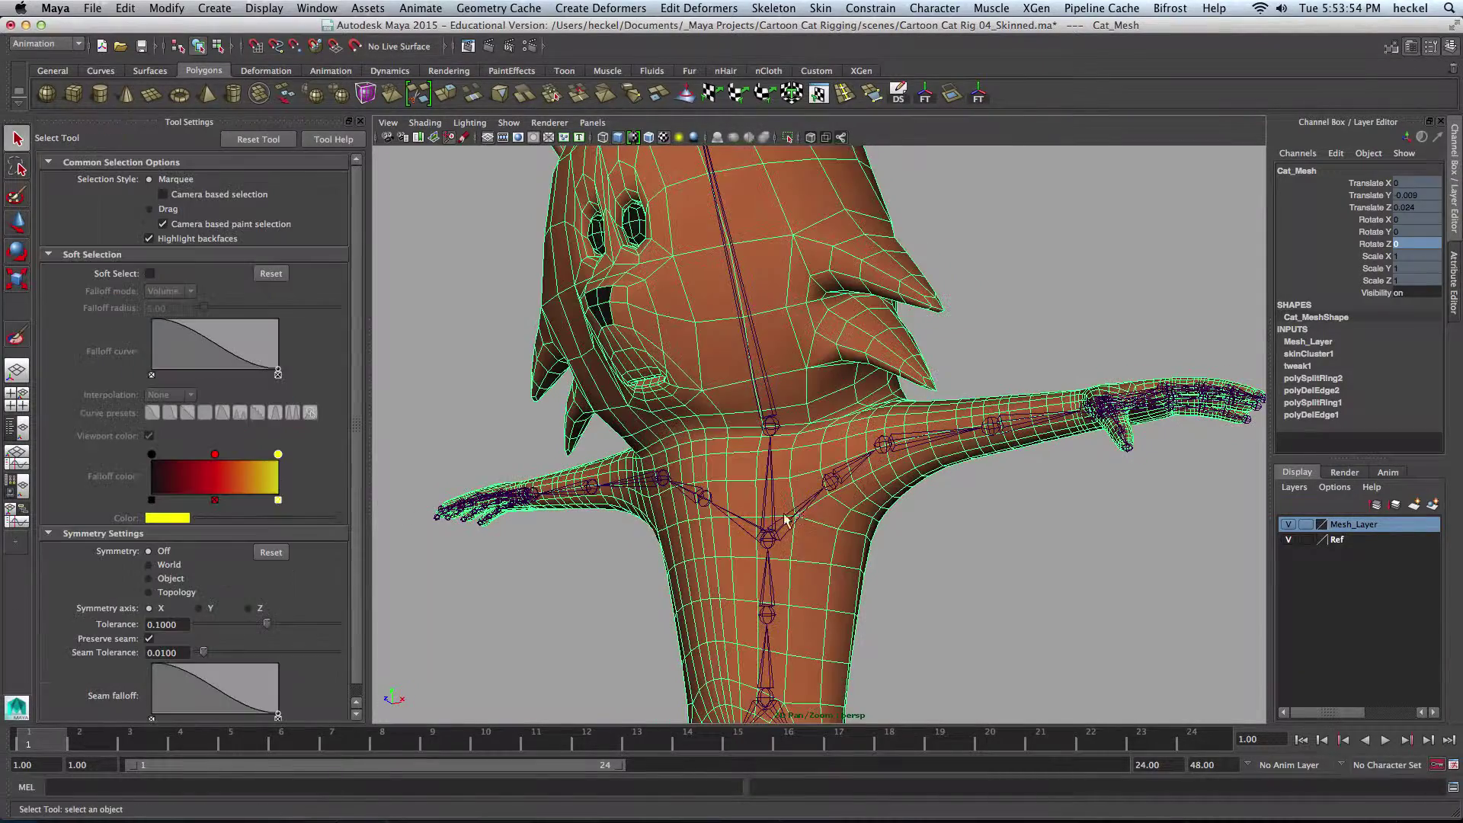
pyautogui.click(770, 409)
pyautogui.keyDown('alt'); pyautogui.moveTo(769, 409); pyautogui.dragTo(802, 422); pyautogui.keyUp('alt')
pyautogui.press('e')
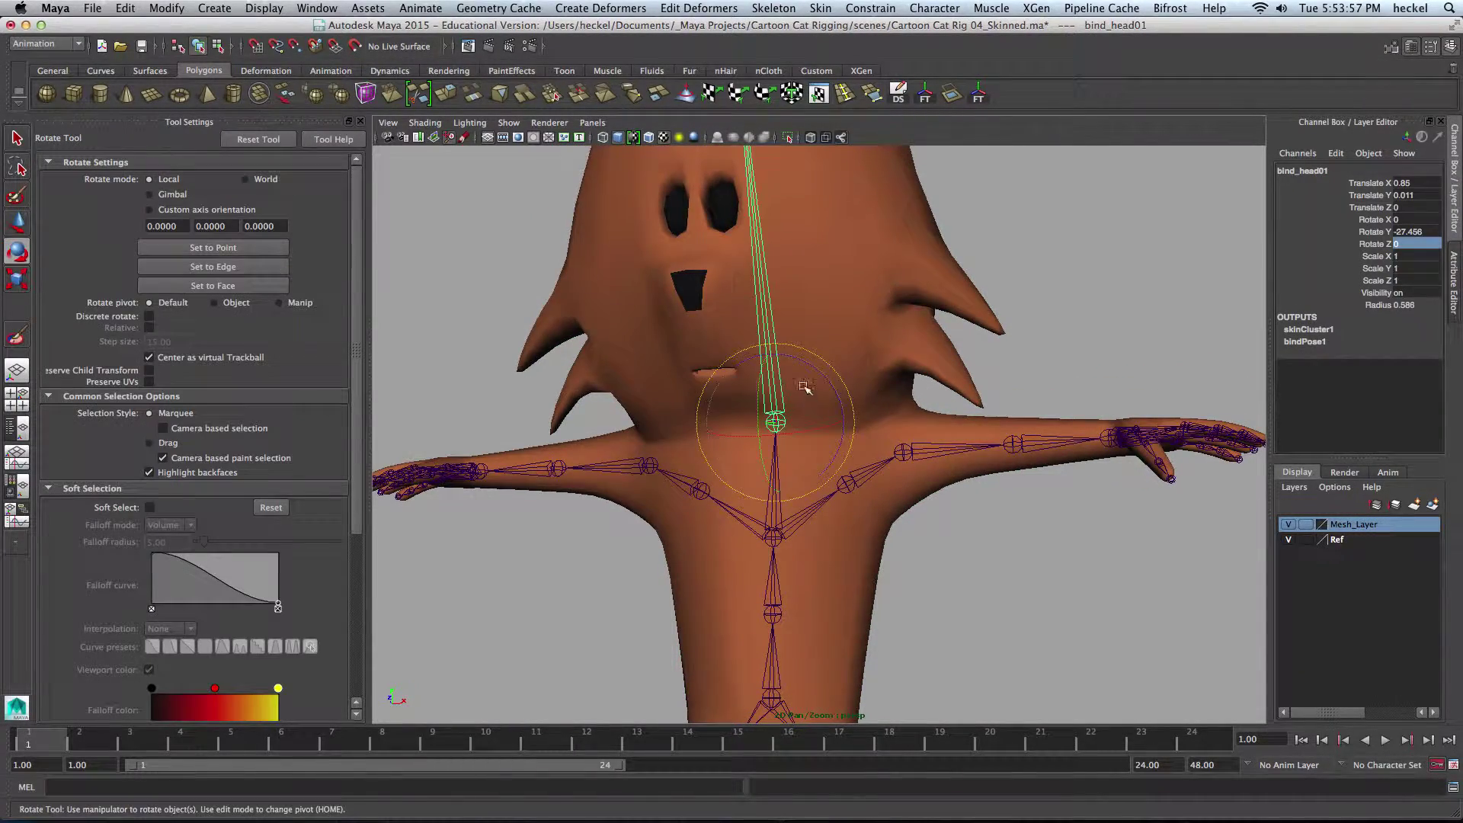
pyautogui.moveTo(760, 380); pyautogui.dragTo(777, 423)
pyautogui.moveTo(1433, 219); pyautogui.dragTo(1433, 243)
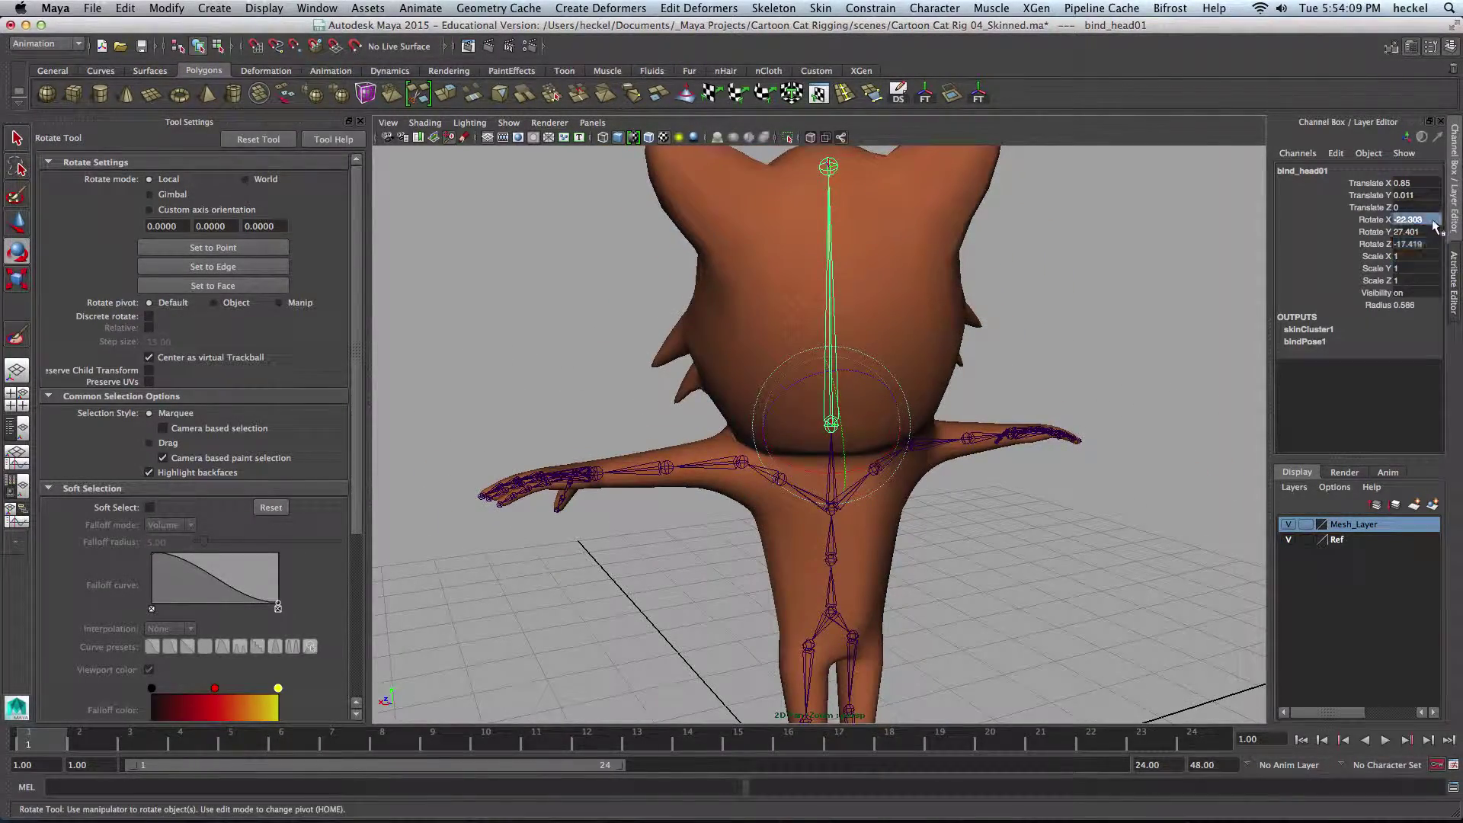
pyautogui.press('Return')
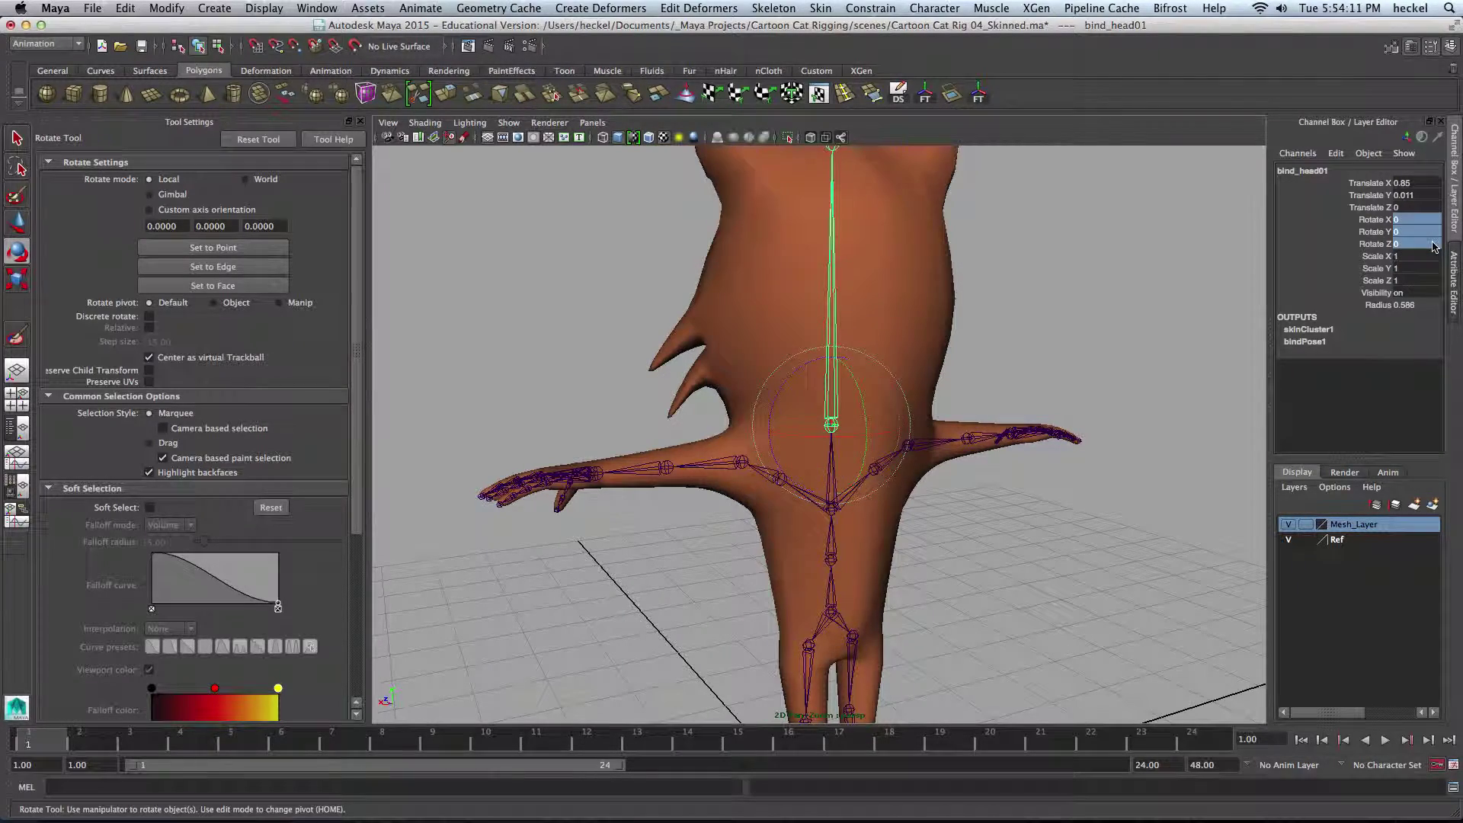
# Rotate the left shoulder joint to about -68° in Rotate Z and 22° in Rotate Y, and inspect the armpit
pyautogui.click(1077, 451)
pyautogui.keyDown('alt'); pyautogui.moveTo(1077, 450); pyautogui.dragTo(1012, 469, button='right'); pyautogui.keyUp('alt')
pyautogui.keyDown('alt'); pyautogui.moveTo(1013, 470); pyautogui.dragTo(848, 410); pyautogui.keyUp('alt')
pyautogui.click(851, 419)
pyautogui.click(813, 410)
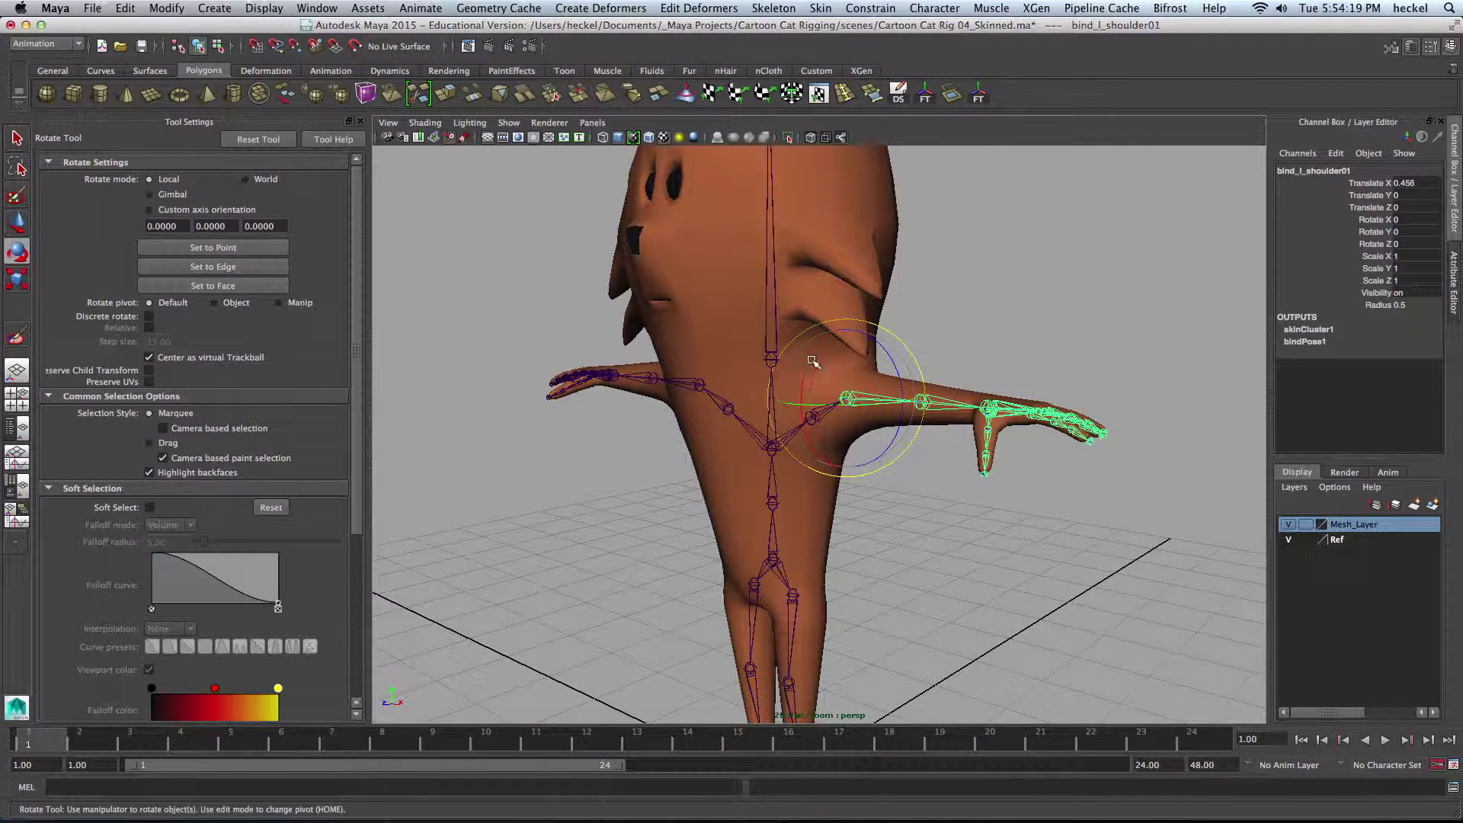
pyautogui.keyDown('alt'); pyautogui.moveTo(729, 396); pyautogui.dragTo(621, 427); pyautogui.keyUp('alt')
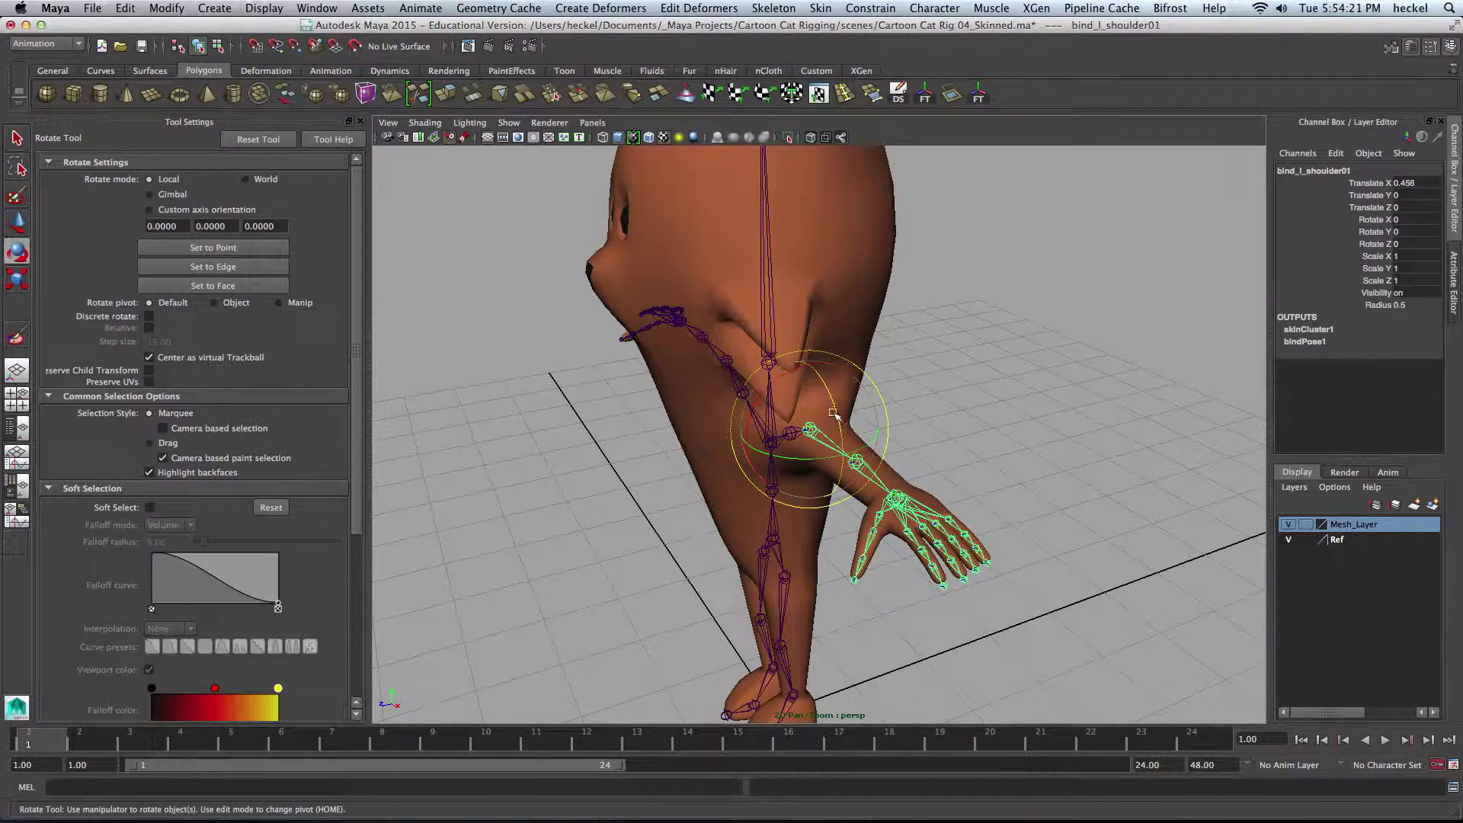
pyautogui.moveTo(829, 394); pyautogui.dragTo(820, 475)
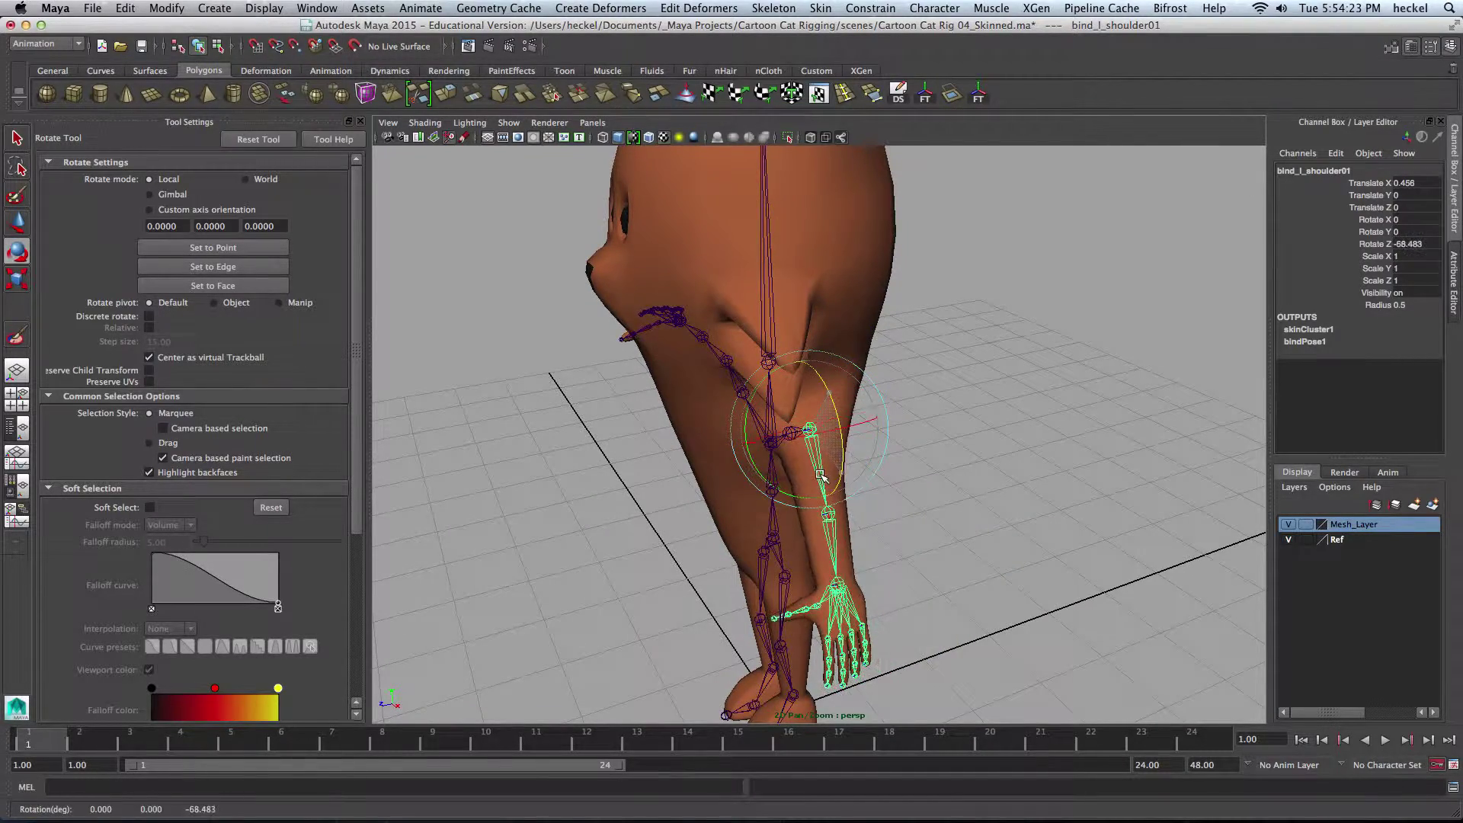
pyautogui.keyDown('alt'); pyautogui.moveTo(930, 447); pyautogui.dragTo(637, 421); pyautogui.keyUp('alt')
pyautogui.keyDown('alt'); pyautogui.moveTo(637, 421); pyautogui.dragTo(724, 447, button='right'); pyautogui.keyUp('alt')
pyautogui.keyDown('alt'); pyautogui.moveTo(725, 447); pyautogui.dragTo(833, 411); pyautogui.keyUp('alt')
pyautogui.scroll(-5, 859, 408)
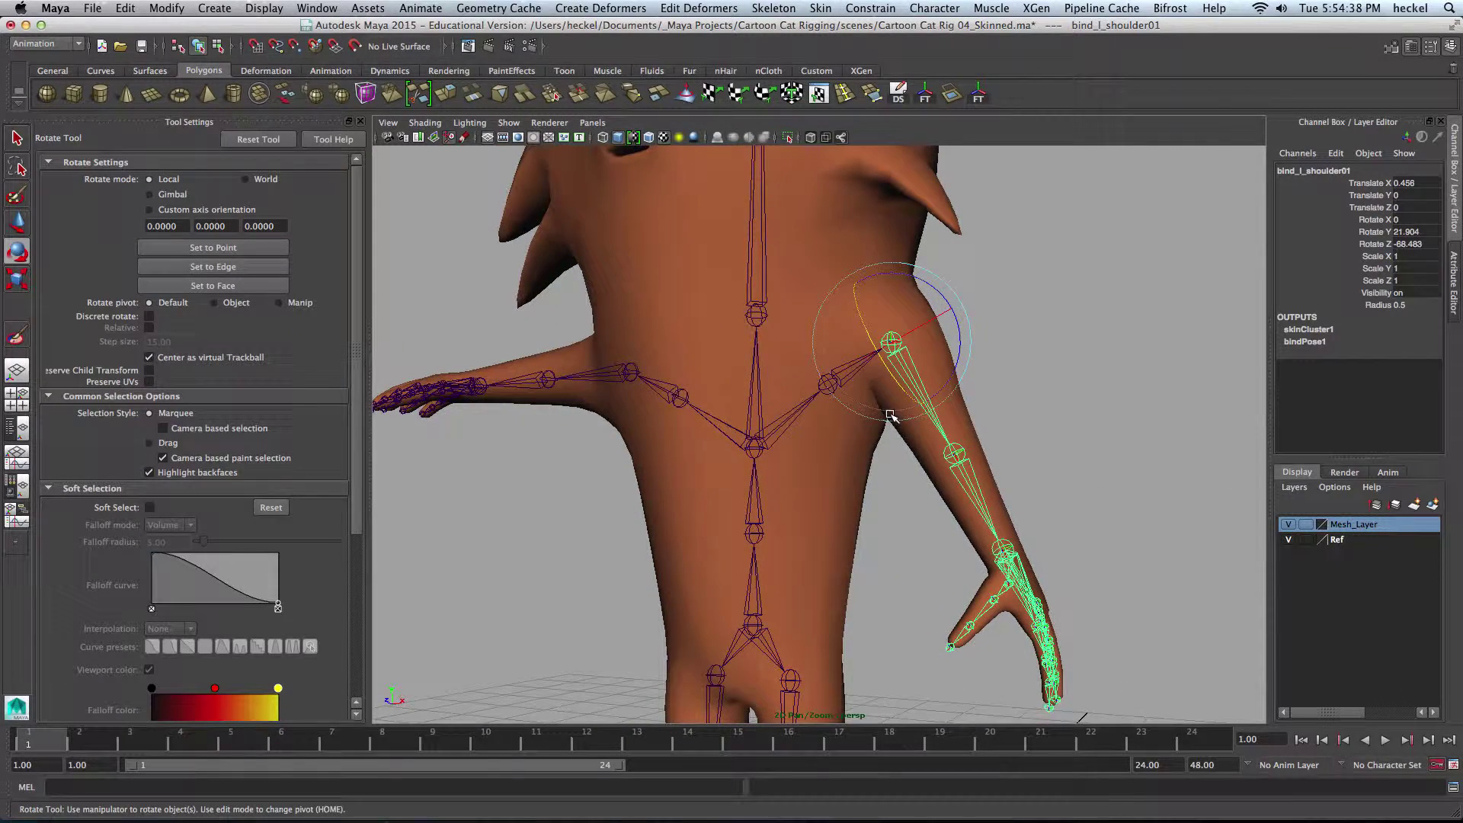
# Undo the left shoulder's Rotate Y change and set its Rotate Z to 0
pyautogui.hotkey('ctrl', 'z')
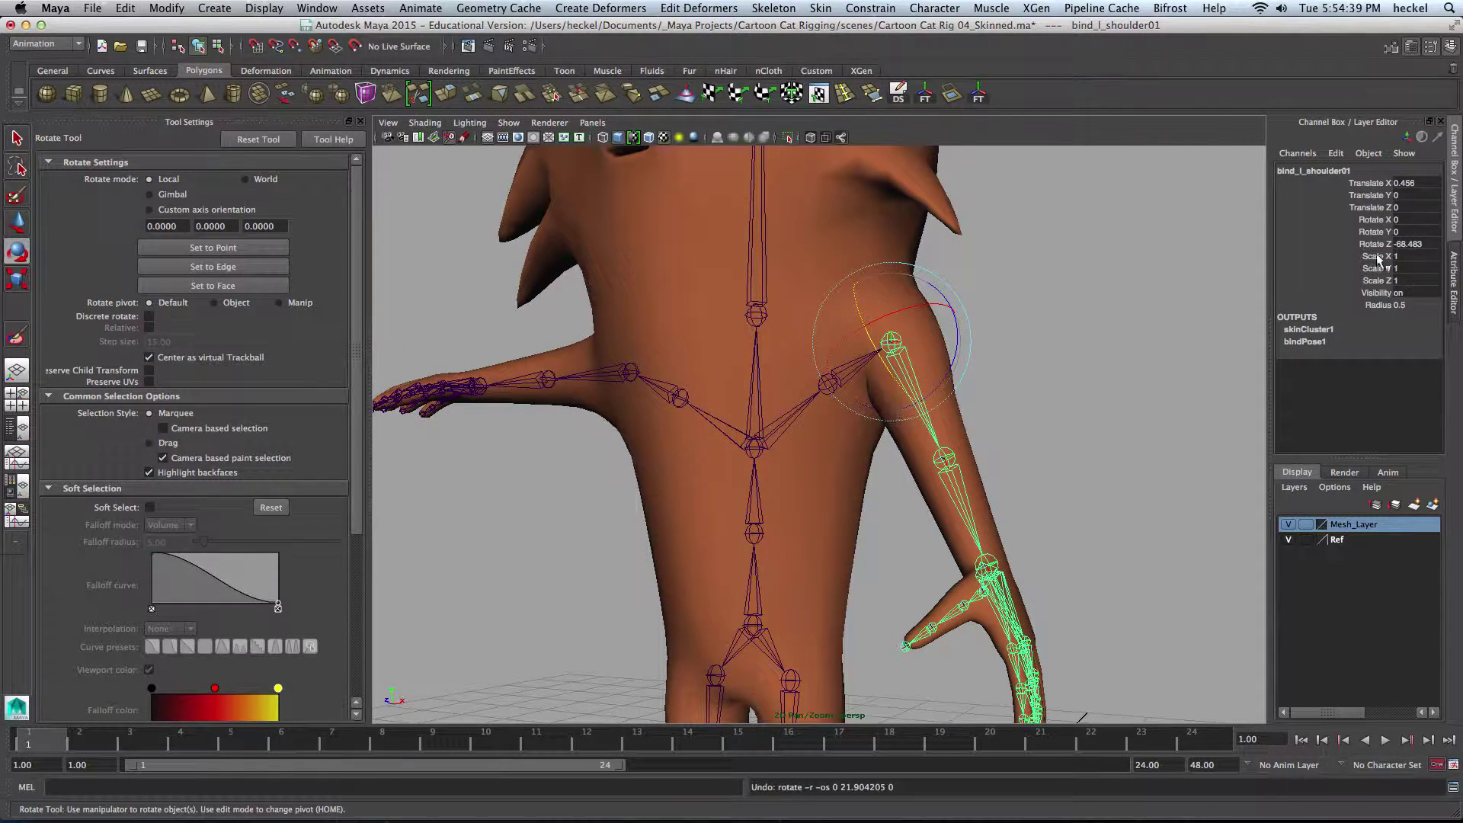
pyautogui.click(1404, 244)
pyautogui.write('0')
pyautogui.press('Return')
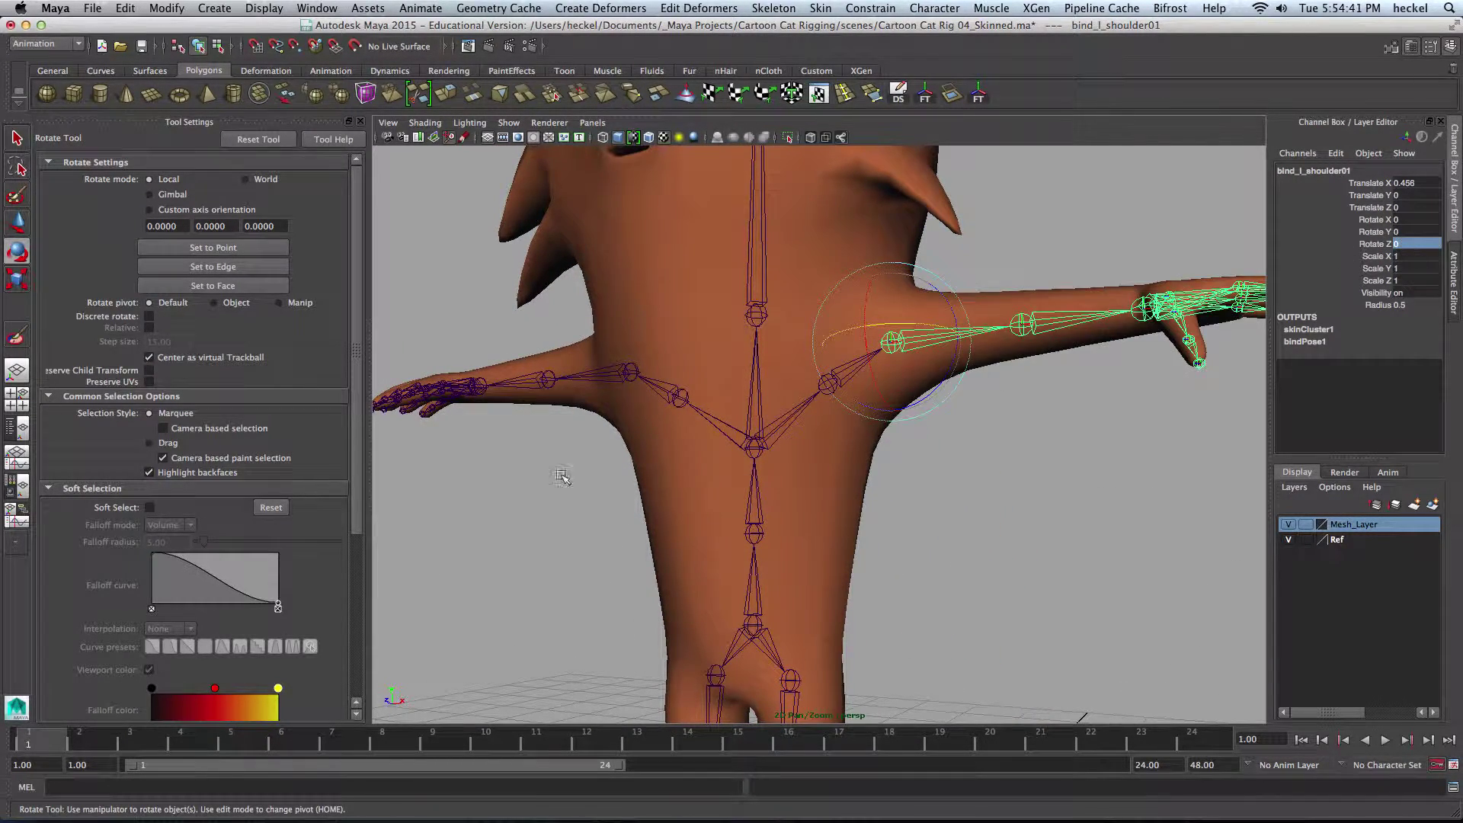
# Rotate the right shoulder joint down to about -70° in Rotate Z to test the armpit
pyautogui.keyDown('alt'); pyautogui.moveTo(562, 476); pyautogui.dragTo(647, 551); pyautogui.keyUp('alt')
pyautogui.click(744, 453)
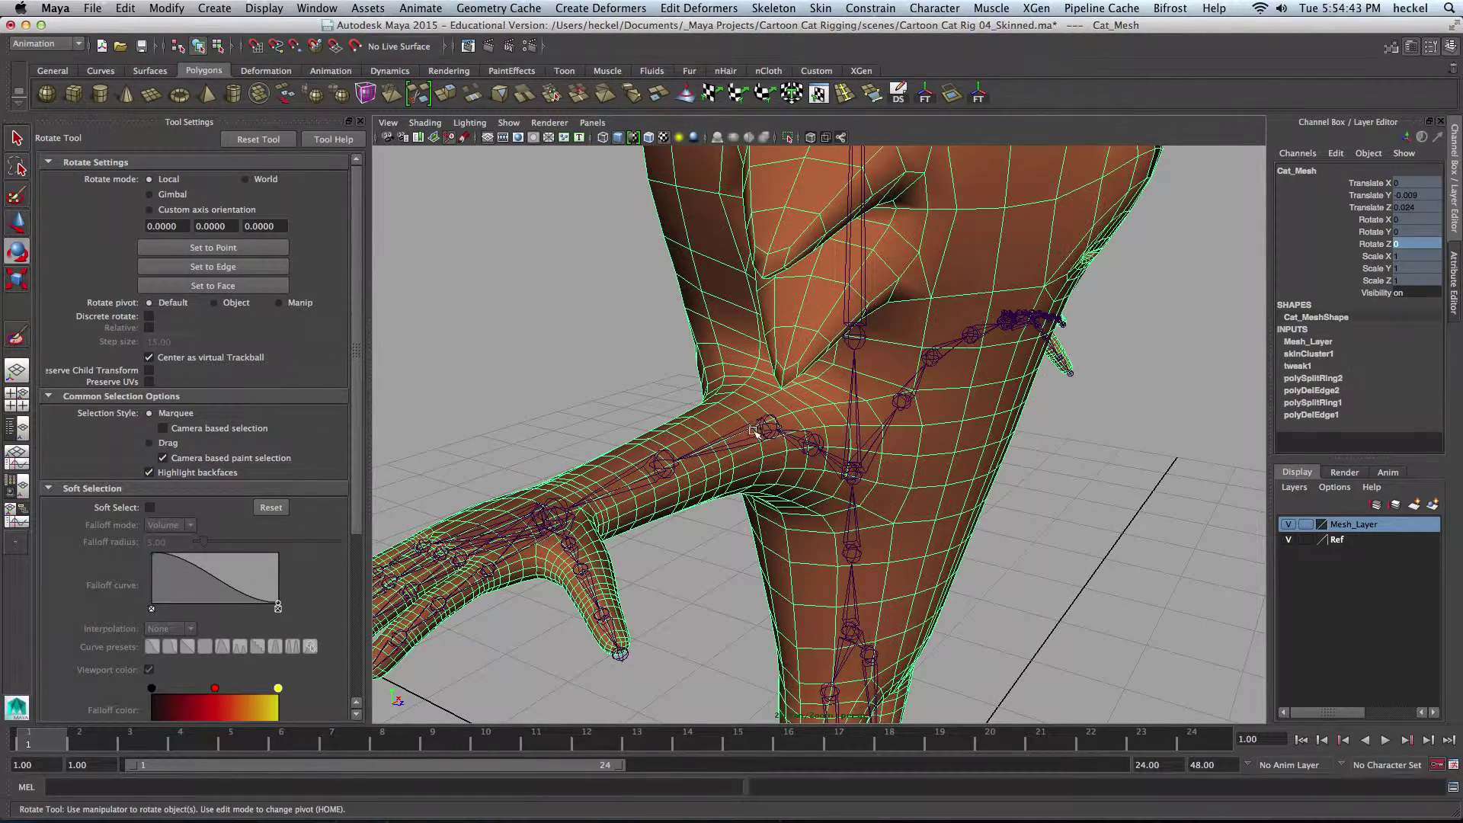
pyautogui.click(754, 430)
pyautogui.moveTo(743, 380); pyautogui.dragTo(790, 431)
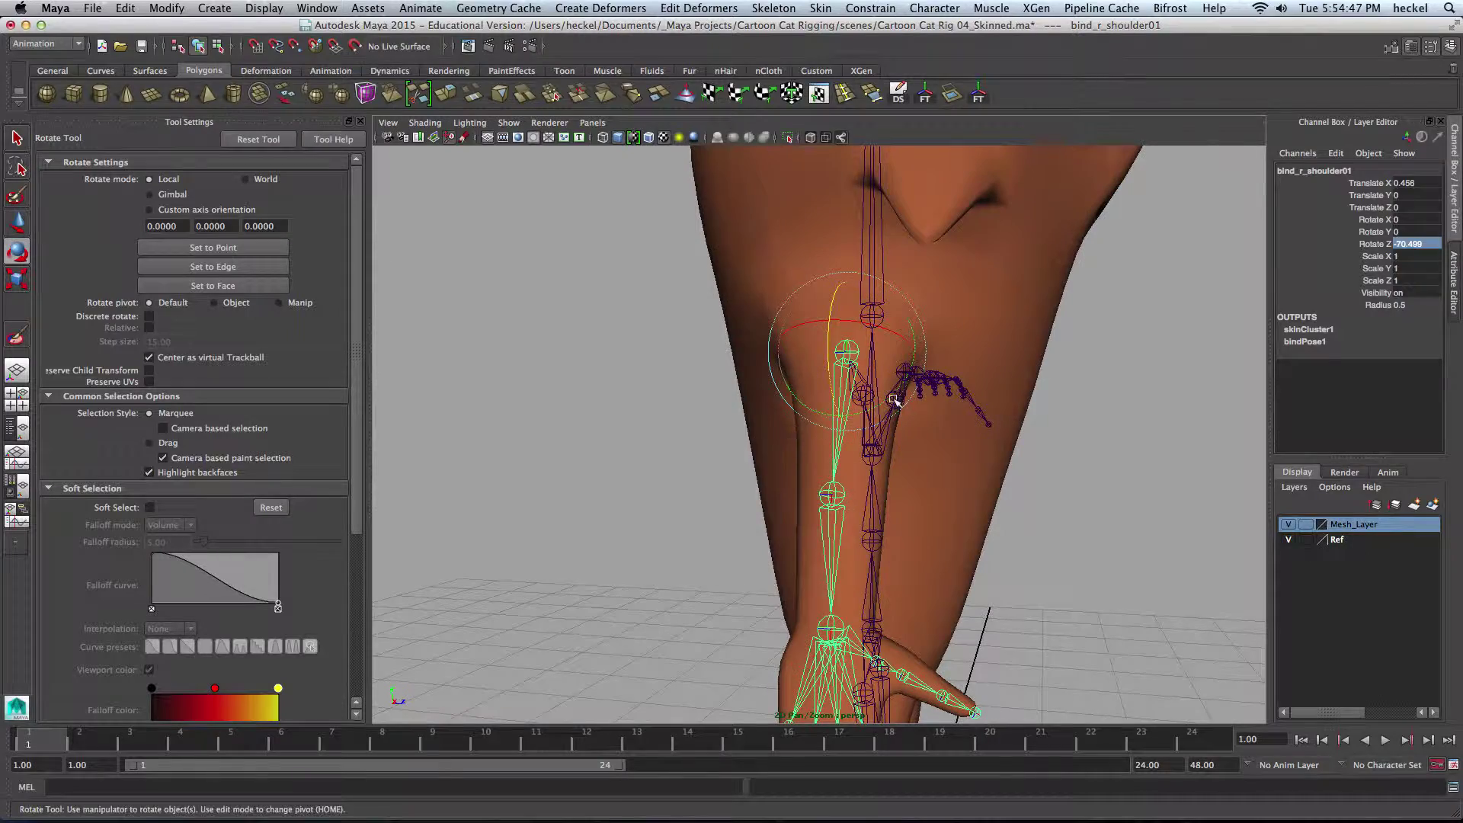
# Try swinging the right shoulder about 32° in Rotate Y, undo it and set Rotate Z to 0
pyautogui.moveTo(890, 395); pyautogui.dragTo(912, 375)
pyautogui.press('z')
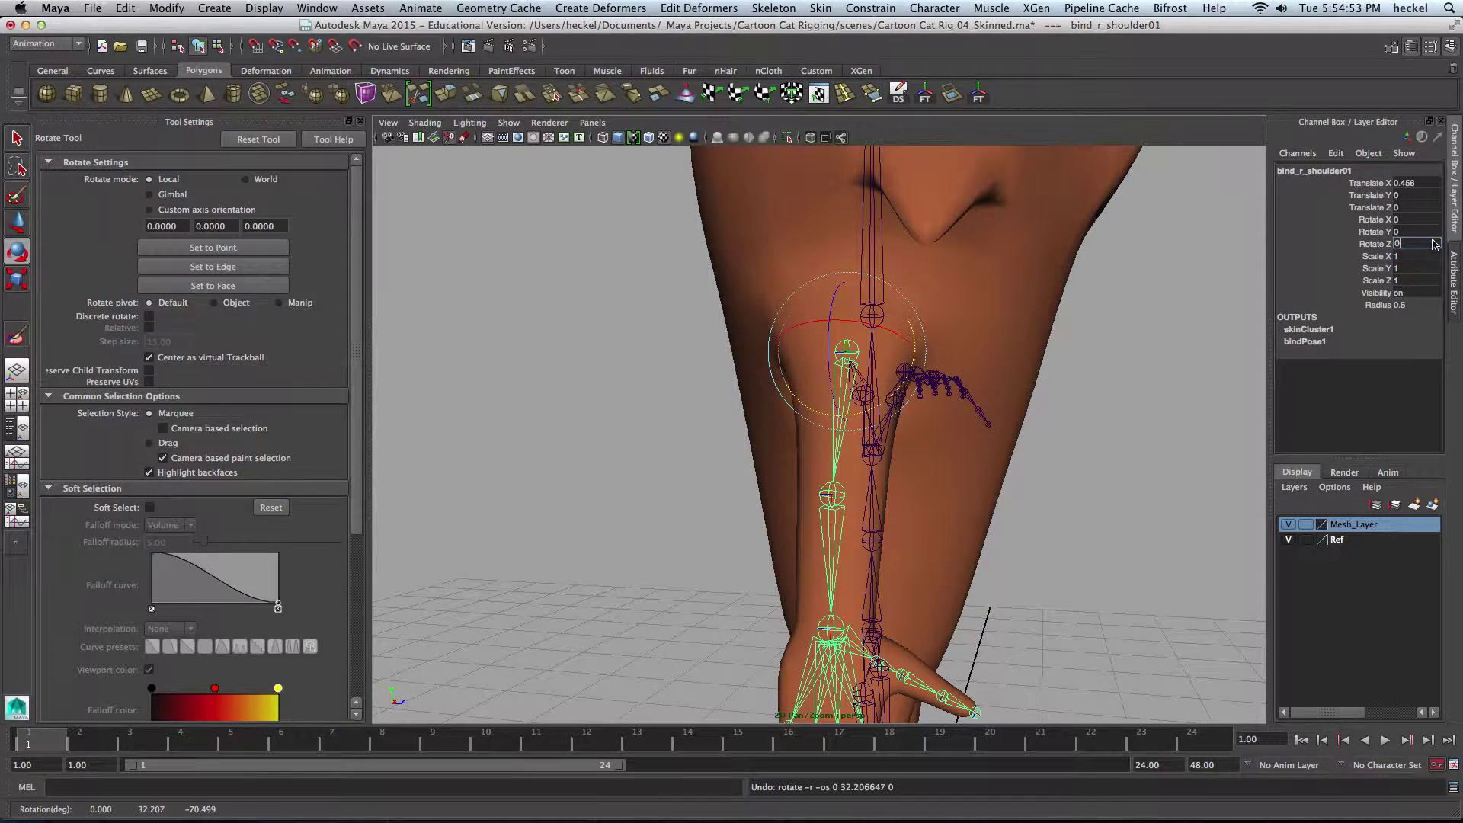
pyautogui.press('Return')
# Rotate the left hip joint to about -39° in Rotate Z to swing the leg
pyautogui.click(1064, 460)
pyautogui.keyDown('alt'); pyautogui.moveTo(1064, 460); pyautogui.dragTo(963, 470, button='right'); pyautogui.keyUp('alt')
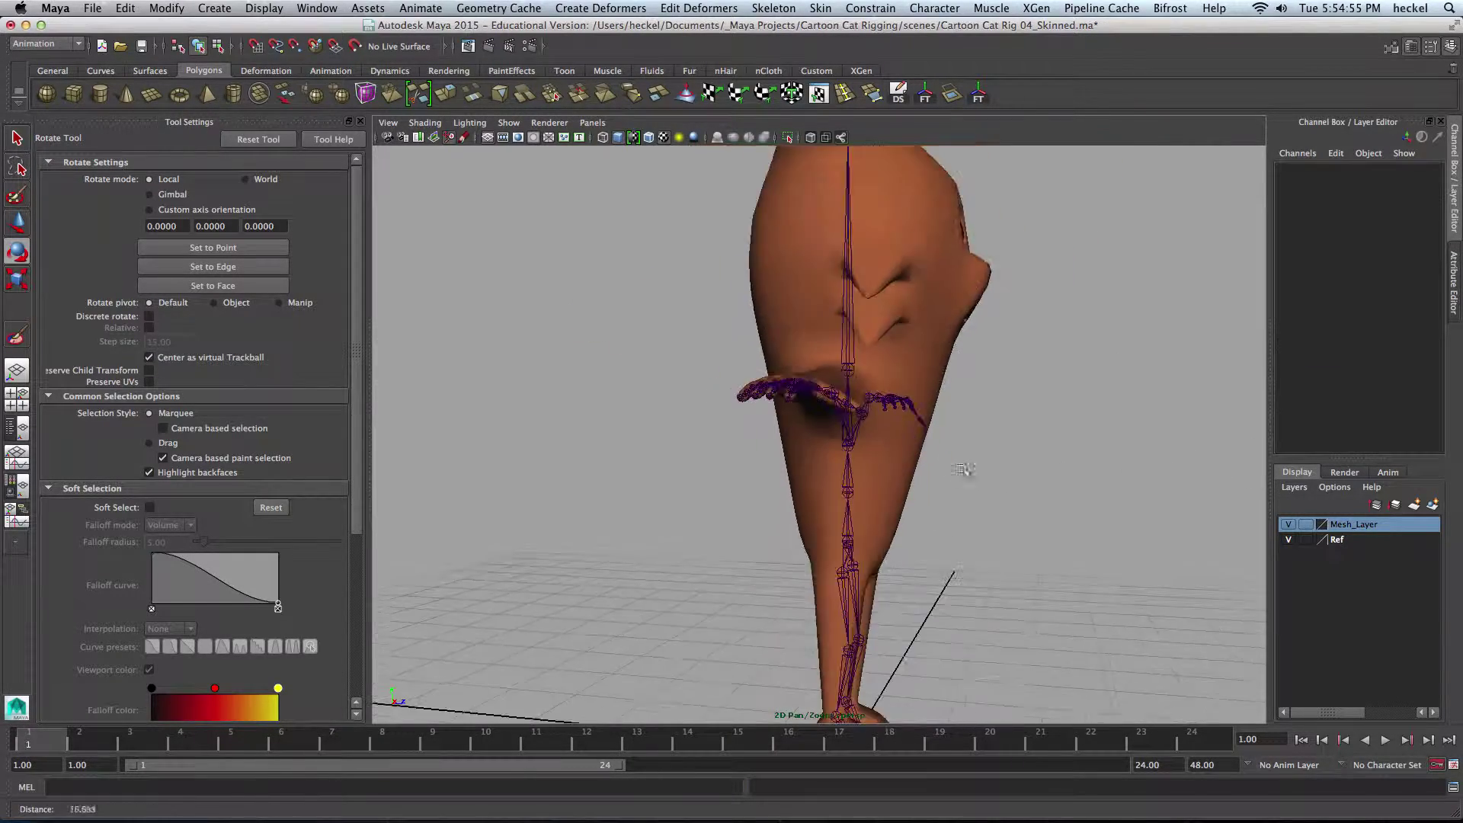
pyautogui.keyDown('alt'); pyautogui.moveTo(963, 470); pyautogui.dragTo(888, 507); pyautogui.keyUp('alt')
pyautogui.keyDown('alt'); pyautogui.moveTo(888, 507); pyautogui.dragTo(871, 377, button='middle'); pyautogui.keyUp('alt')
pyautogui.keyDown('alt'); pyautogui.moveTo(933, 397); pyautogui.dragTo(810, 395); pyautogui.keyUp('alt')
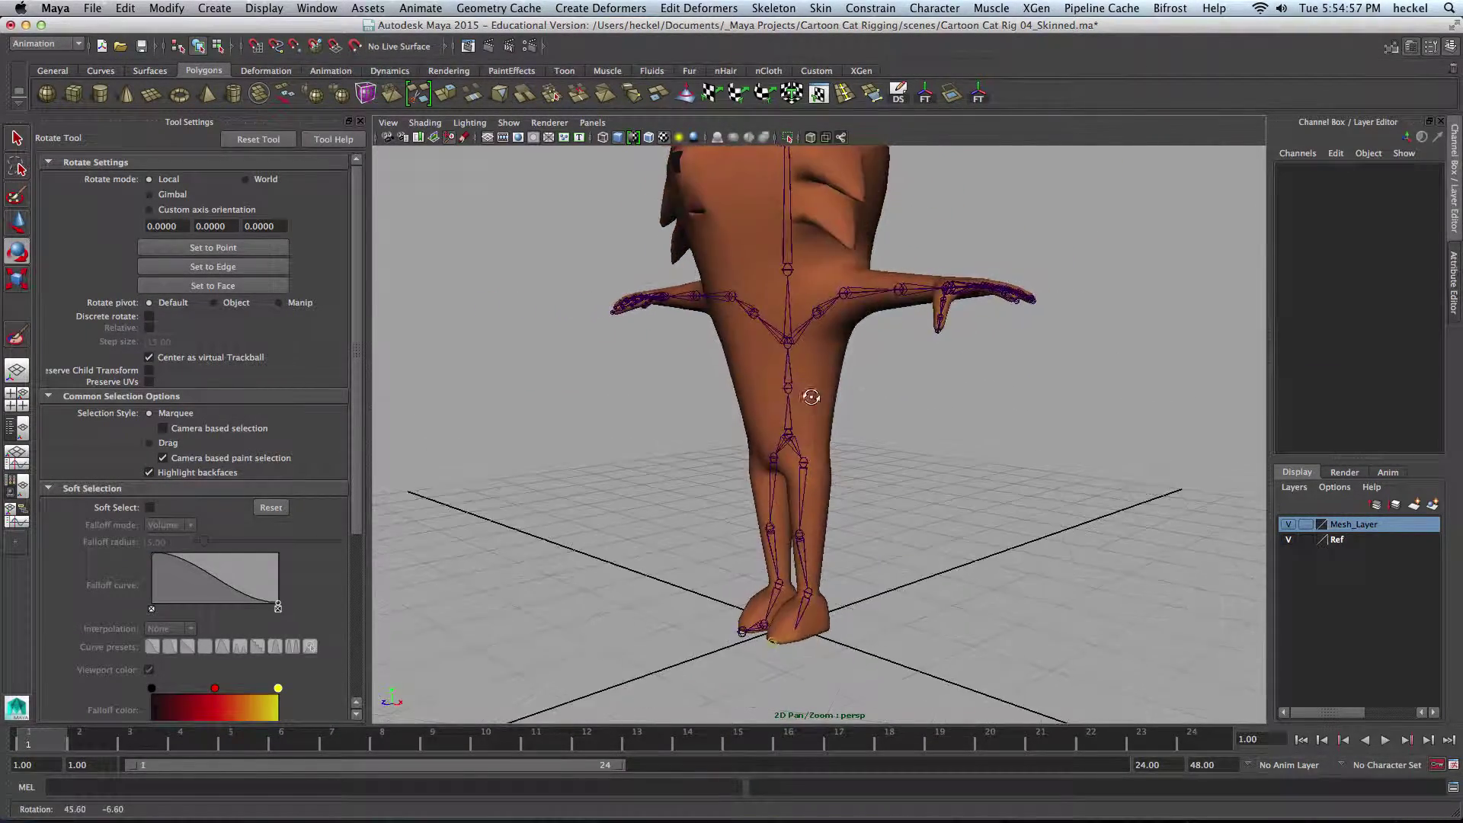
pyautogui.keyDown('alt'); pyautogui.moveTo(727, 415); pyautogui.dragTo(1052, 495, button='right'); pyautogui.keyUp('alt')
pyautogui.keyDown('alt'); pyautogui.moveTo(1052, 495); pyautogui.dragTo(1091, 402, button='middle'); pyautogui.keyUp('alt')
pyautogui.keyDown('alt'); pyautogui.moveTo(1091, 402); pyautogui.dragTo(835, 421); pyautogui.keyUp('alt')
pyautogui.keyDown('alt'); pyautogui.moveTo(931, 442); pyautogui.dragTo(904, 431, button='right'); pyautogui.keyUp('alt')
pyautogui.keyDown('alt'); pyautogui.moveTo(905, 432); pyautogui.dragTo(991, 395); pyautogui.keyUp('alt')
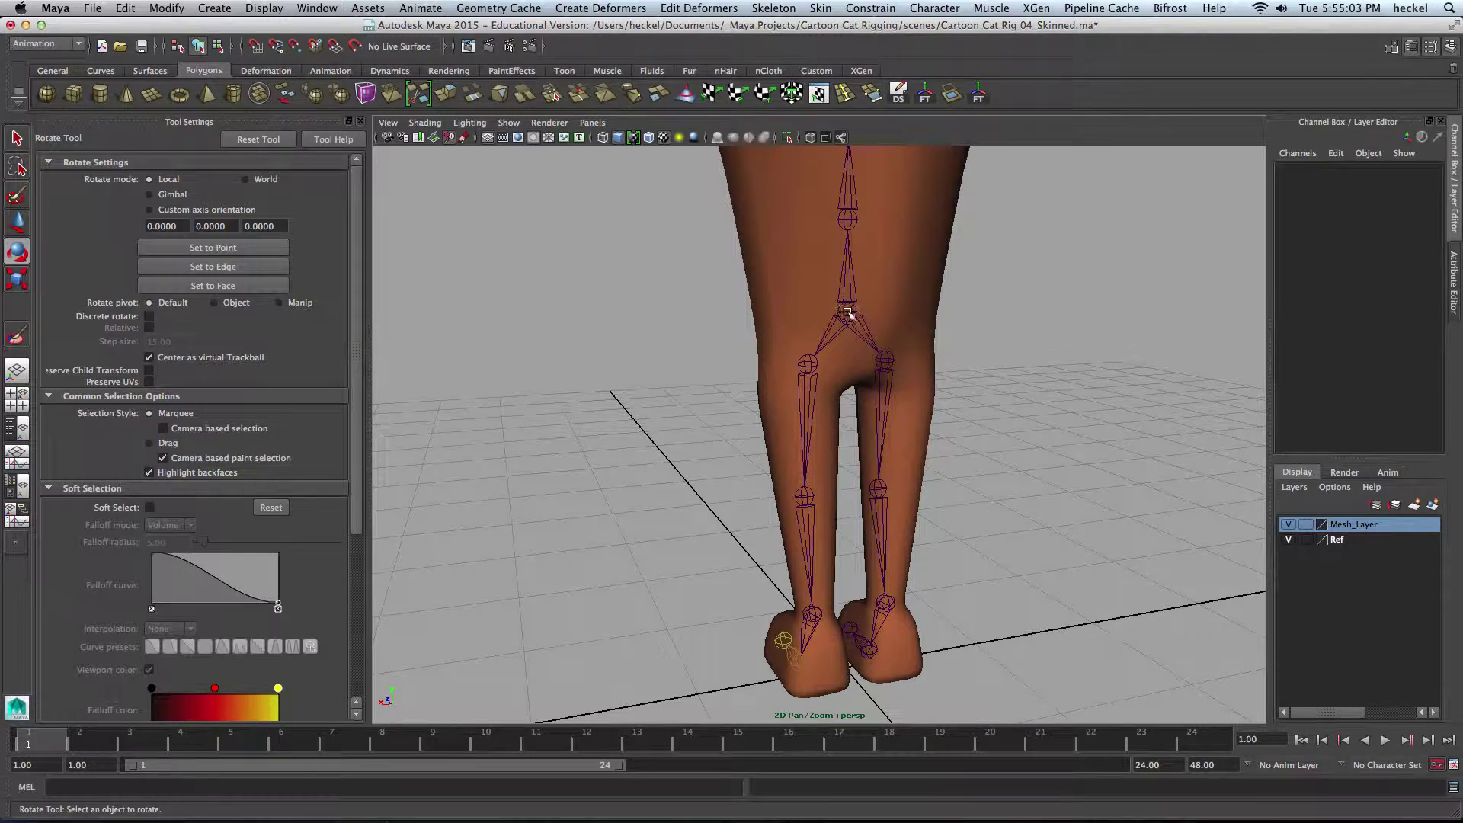
pyautogui.click(812, 421)
pyautogui.moveTo(835, 406); pyautogui.dragTo(851, 366)
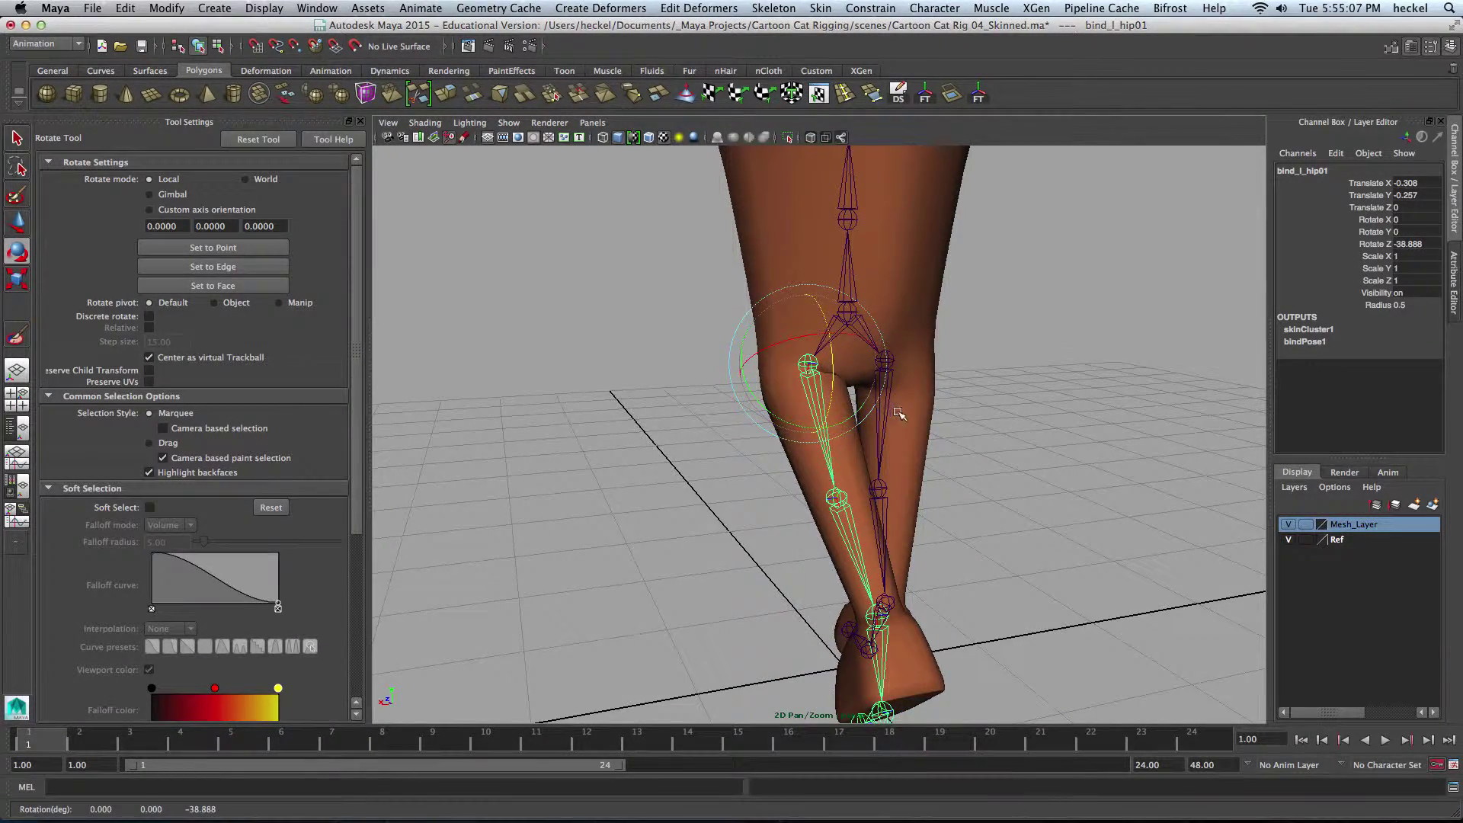
# Inspect the deformed left hip up close and ease the joint to about -24° in Rotate Z
pyautogui.keyDown('alt'); pyautogui.moveTo(899, 414); pyautogui.dragTo(761, 404); pyautogui.keyUp('alt')
pyautogui.keyDown('alt'); pyautogui.moveTo(762, 404); pyautogui.dragTo(1081, 412, button='right'); pyautogui.keyUp('alt')
pyautogui.keyDown('alt'); pyautogui.moveTo(1081, 411); pyautogui.dragTo(978, 391); pyautogui.keyUp('alt')
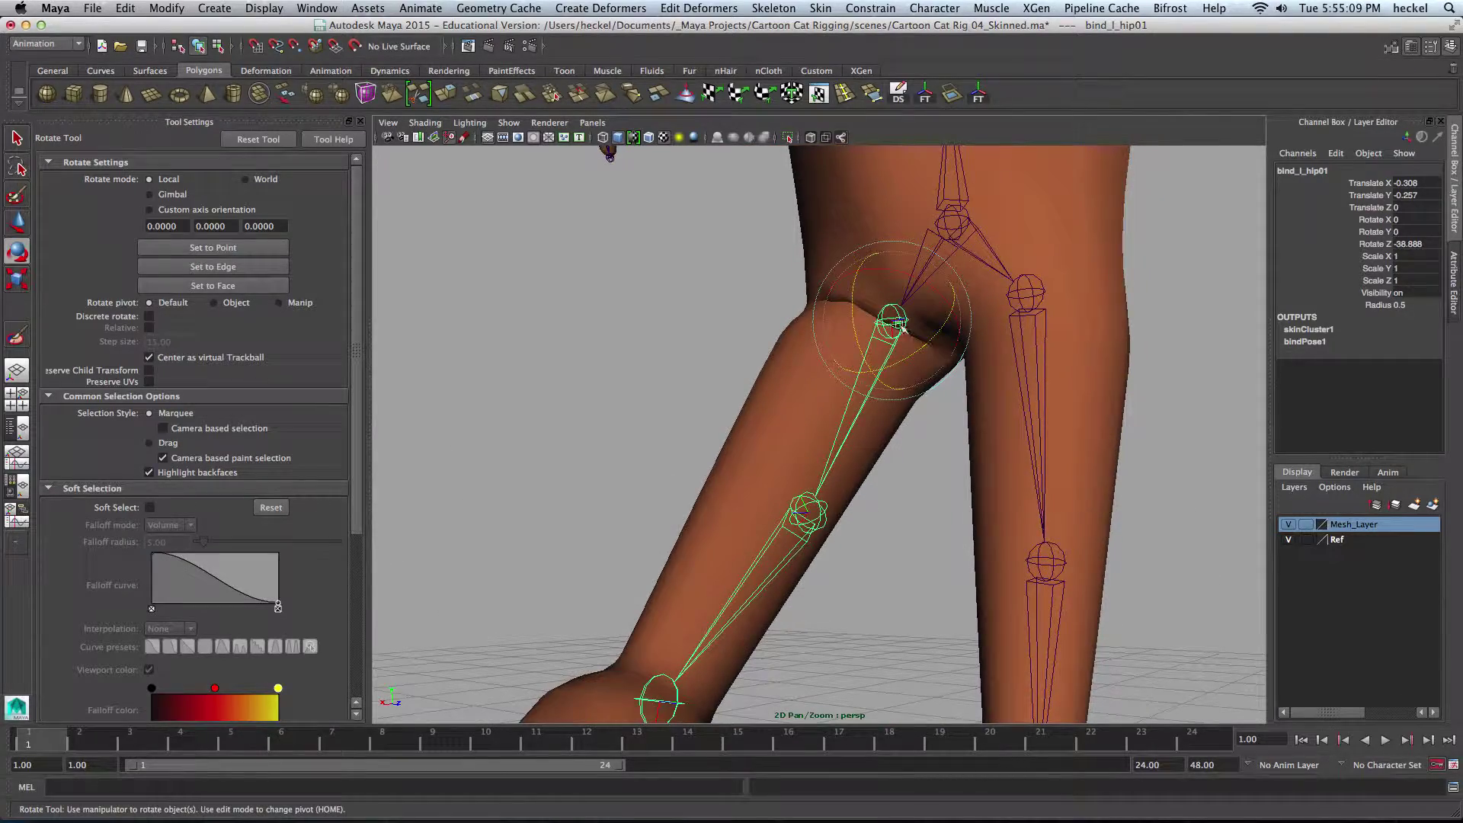
pyautogui.moveTo(855, 304); pyautogui.dragTo(848, 326)
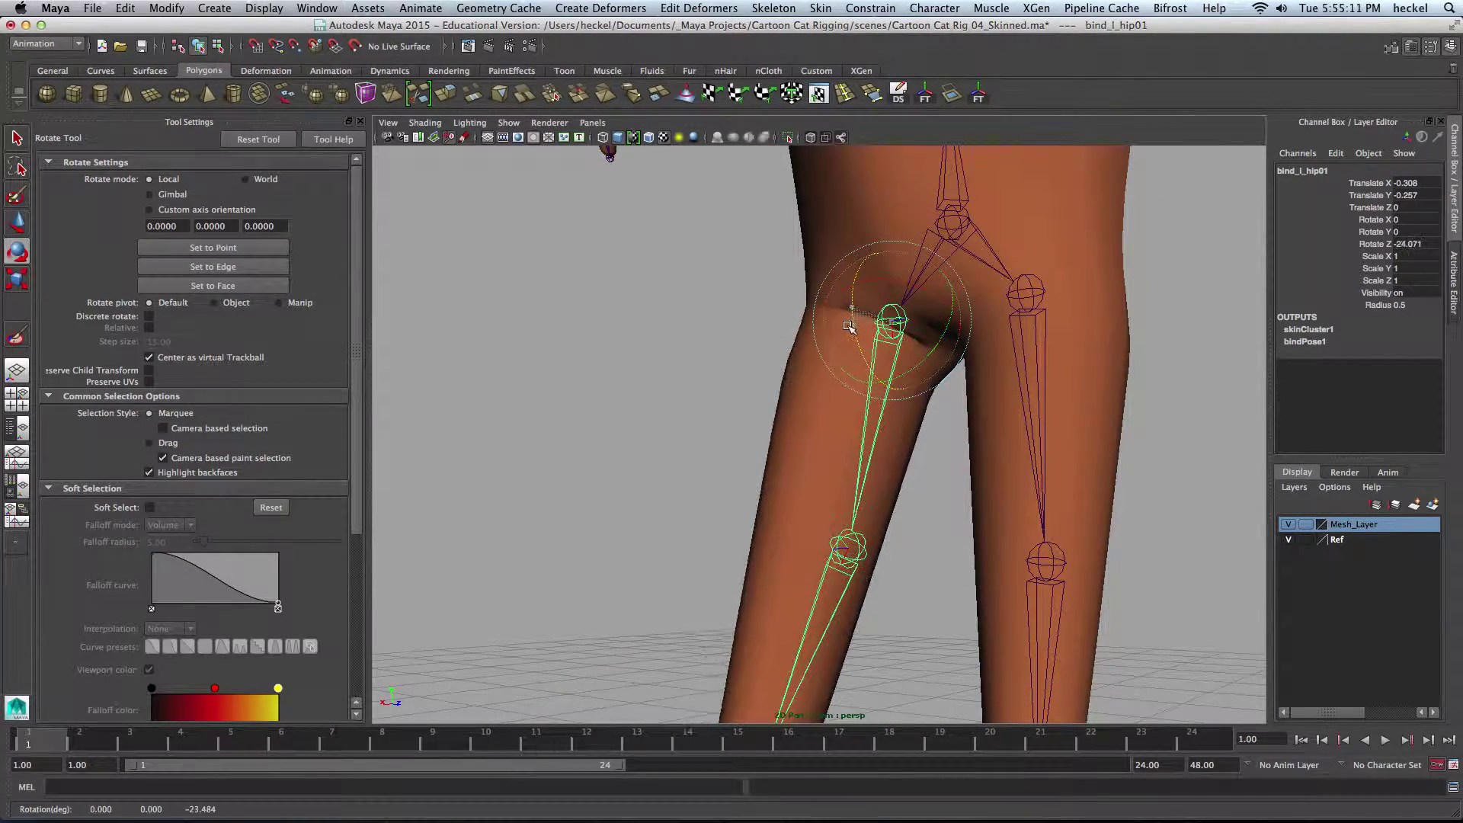
# Activate Paint Skin Weights on the cat mesh and choose bind_l_hip01 as the influence to paint
pyautogui.click(810, 381)
pyautogui.keyDown('alt'); pyautogui.moveTo(1043, 369); pyautogui.dragTo(877, 384, button='middle'); pyautogui.keyUp('alt')
pyautogui.keyDown('alt'); pyautogui.moveTo(877, 384); pyautogui.dragTo(958, 387); pyautogui.keyUp('alt')
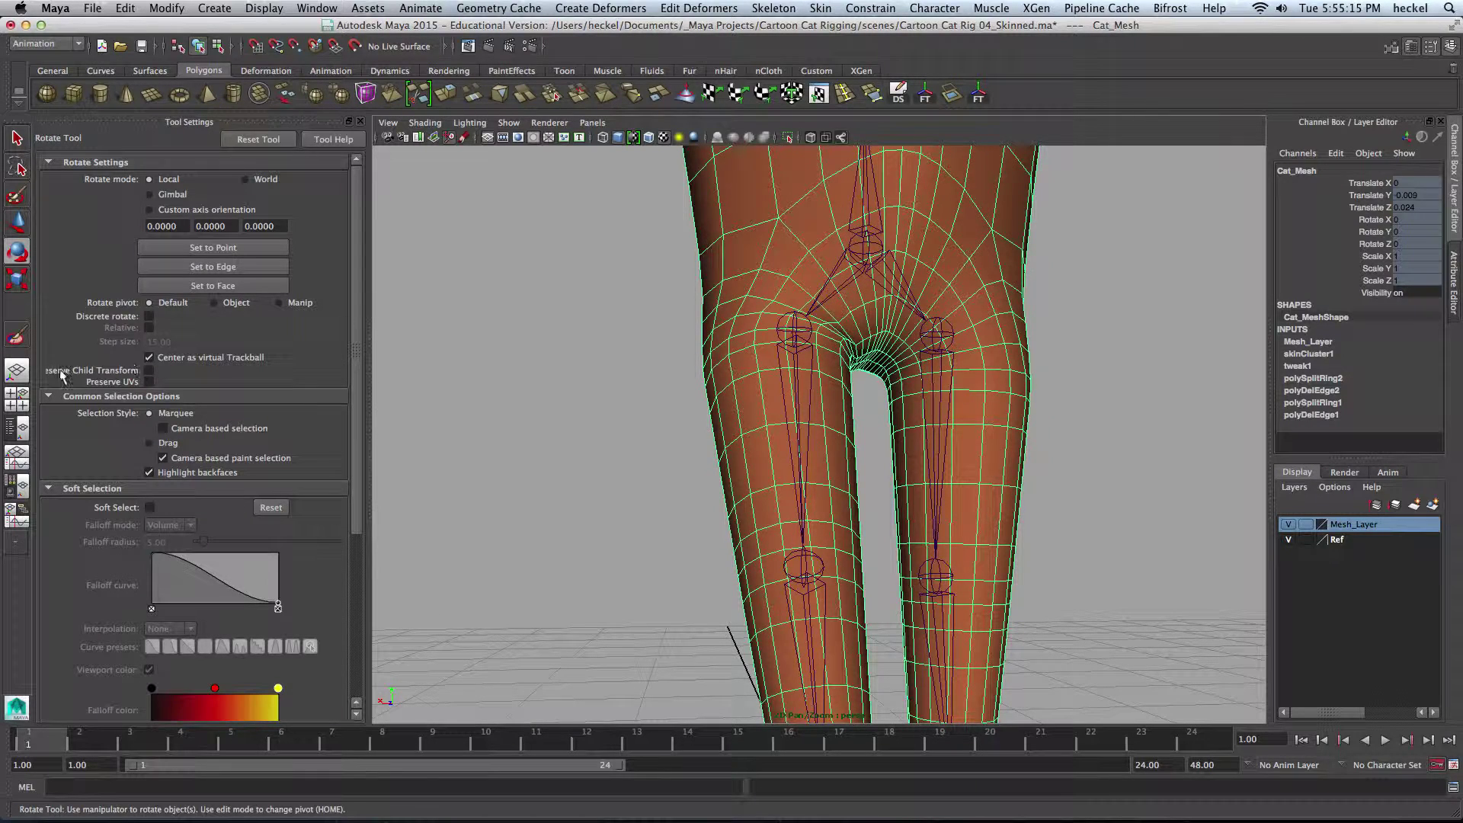
pyautogui.click(17, 335)
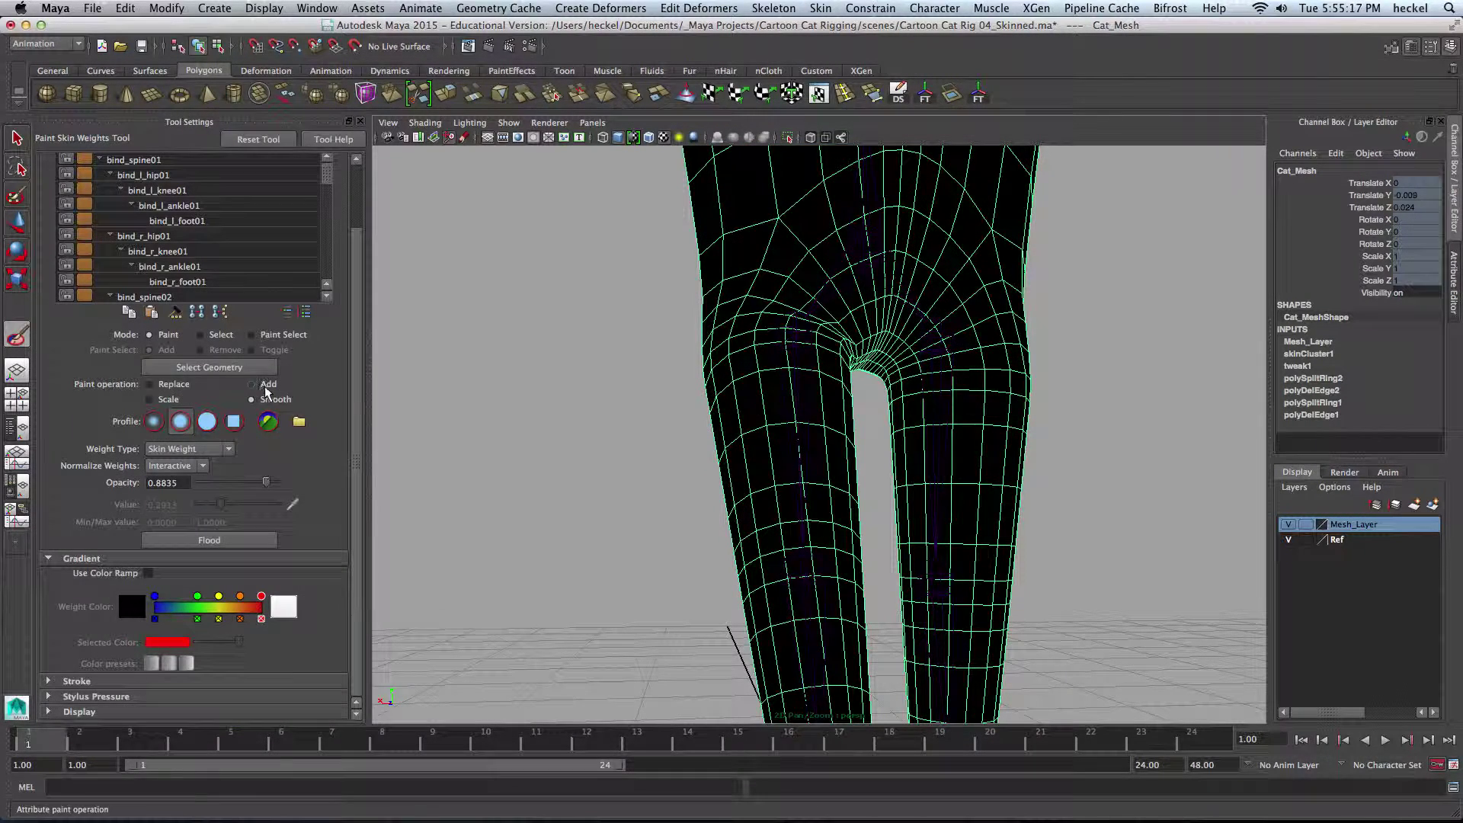
pyautogui.keyDown('alt'); pyautogui.moveTo(846, 338); pyautogui.dragTo(789, 395); pyautogui.keyUp('alt')
pyautogui.rightClick(789, 391)
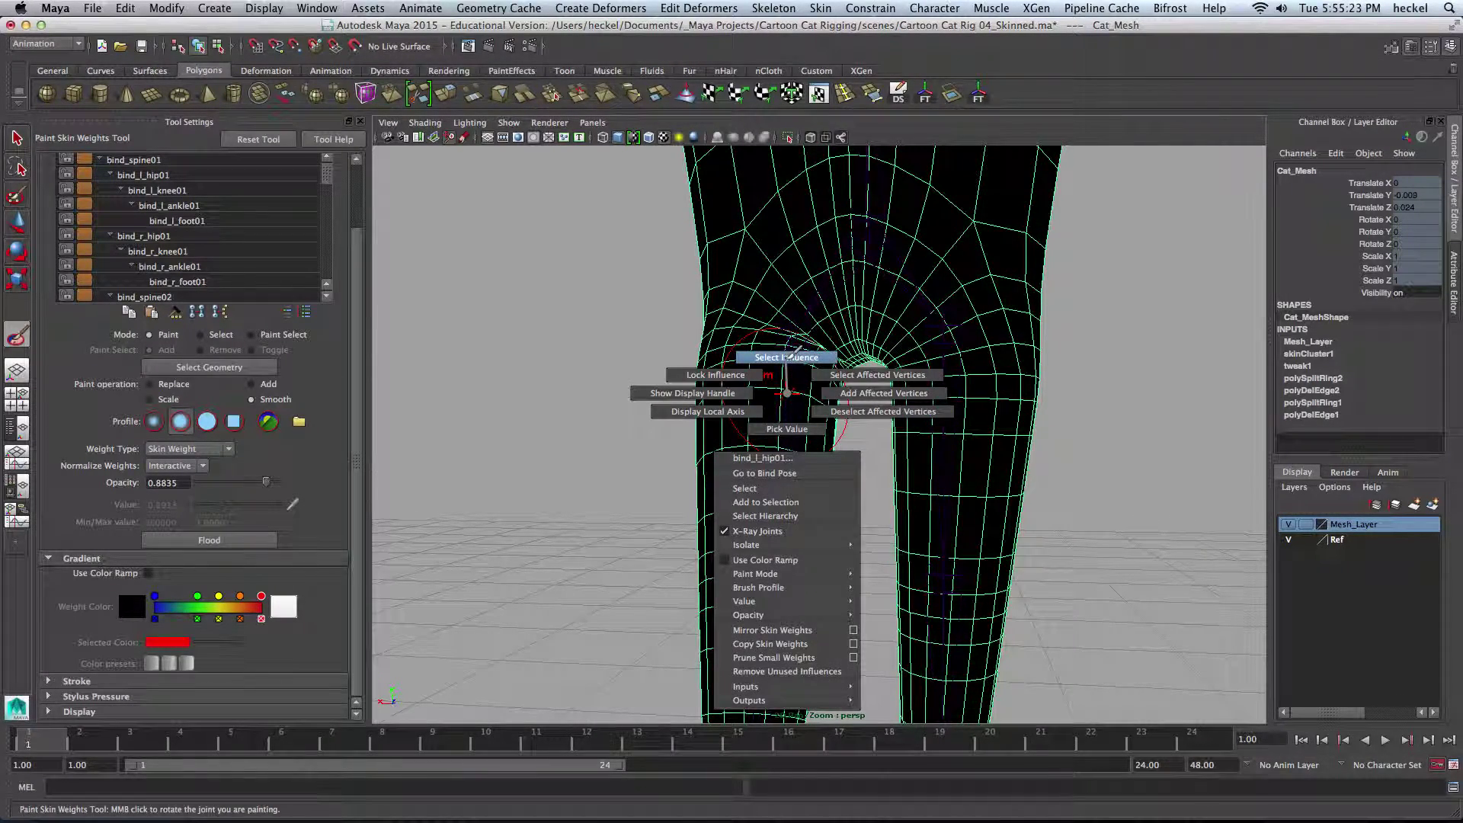
pyautogui.click(791, 356)
# Smooth the left hip weights across the back of the upper leg and crotch, raising the brush opacity to 1.0
pyautogui.keyDown('alt'); pyautogui.moveTo(846, 358); pyautogui.dragTo(816, 326); pyautogui.keyUp('alt')
pyautogui.keyDown('alt'); pyautogui.moveTo(816, 326); pyautogui.dragTo(720, 385, button='middle'); pyautogui.keyUp('alt')
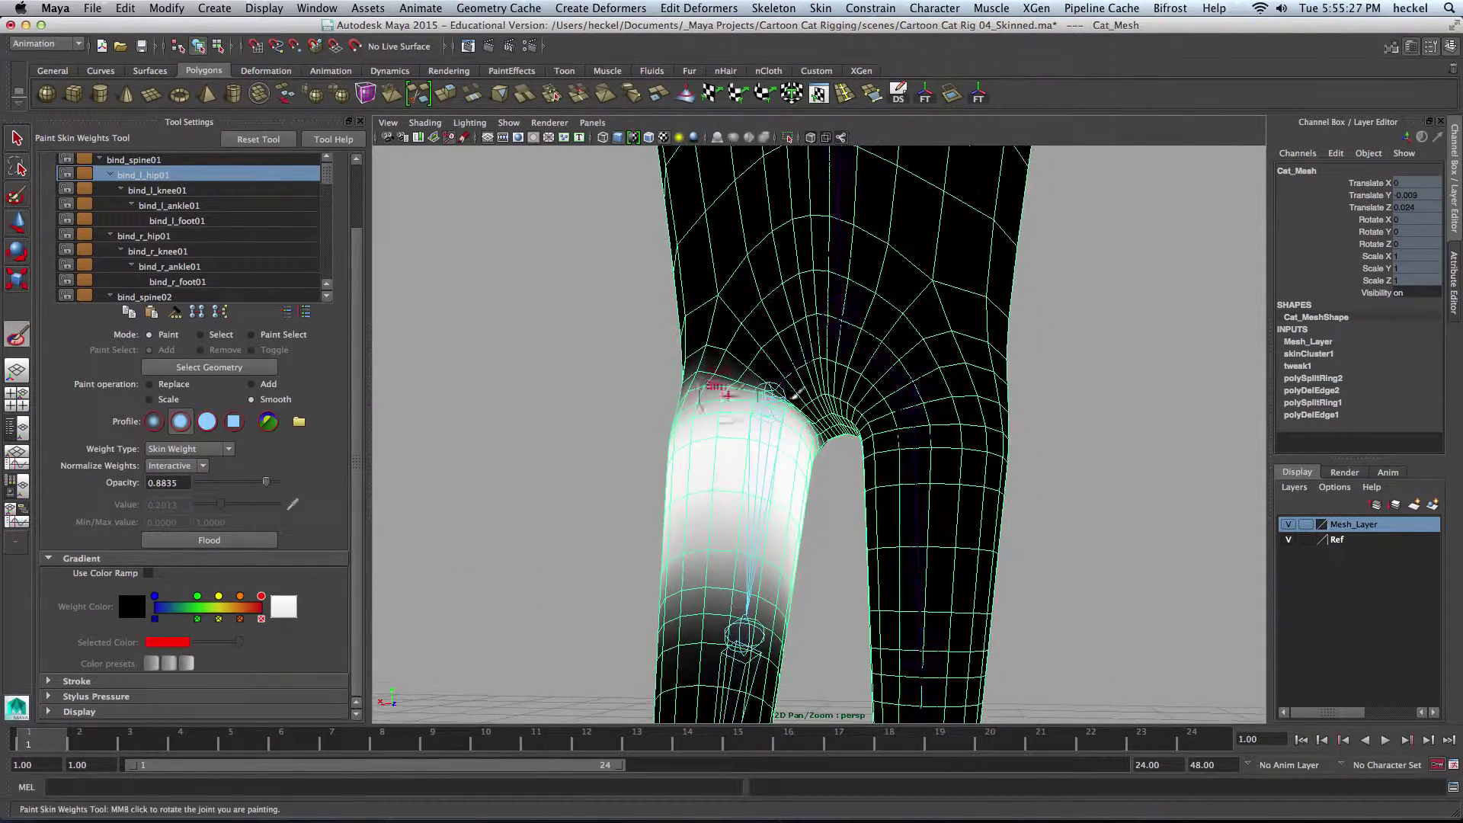
pyautogui.keyDown('alt'); pyautogui.moveTo(720, 385); pyautogui.dragTo(830, 387, button='right'); pyautogui.keyUp('alt')
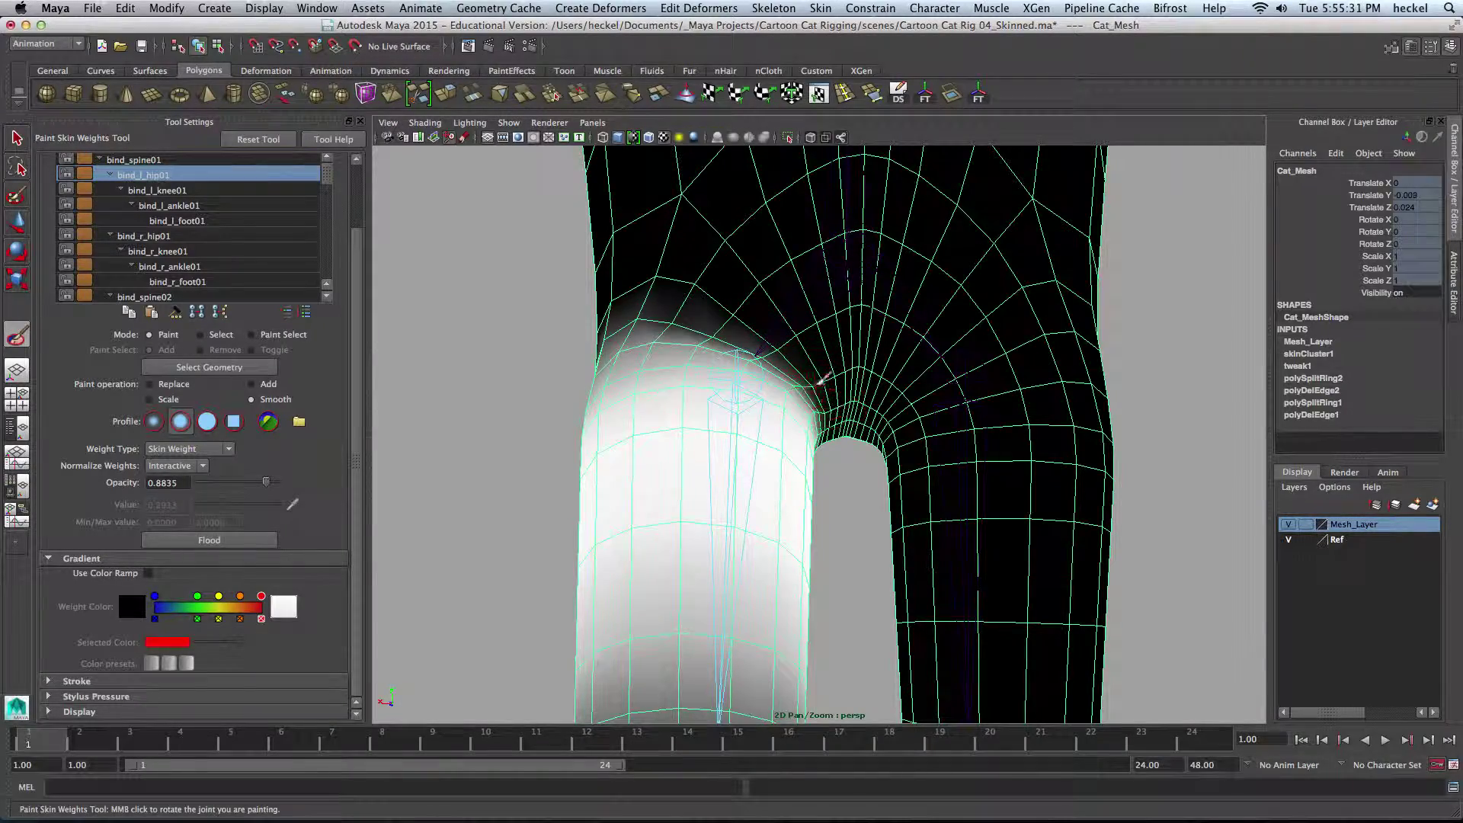
pyautogui.keyDown('alt'); pyautogui.moveTo(825, 428); pyautogui.dragTo(804, 387); pyautogui.keyUp('alt')
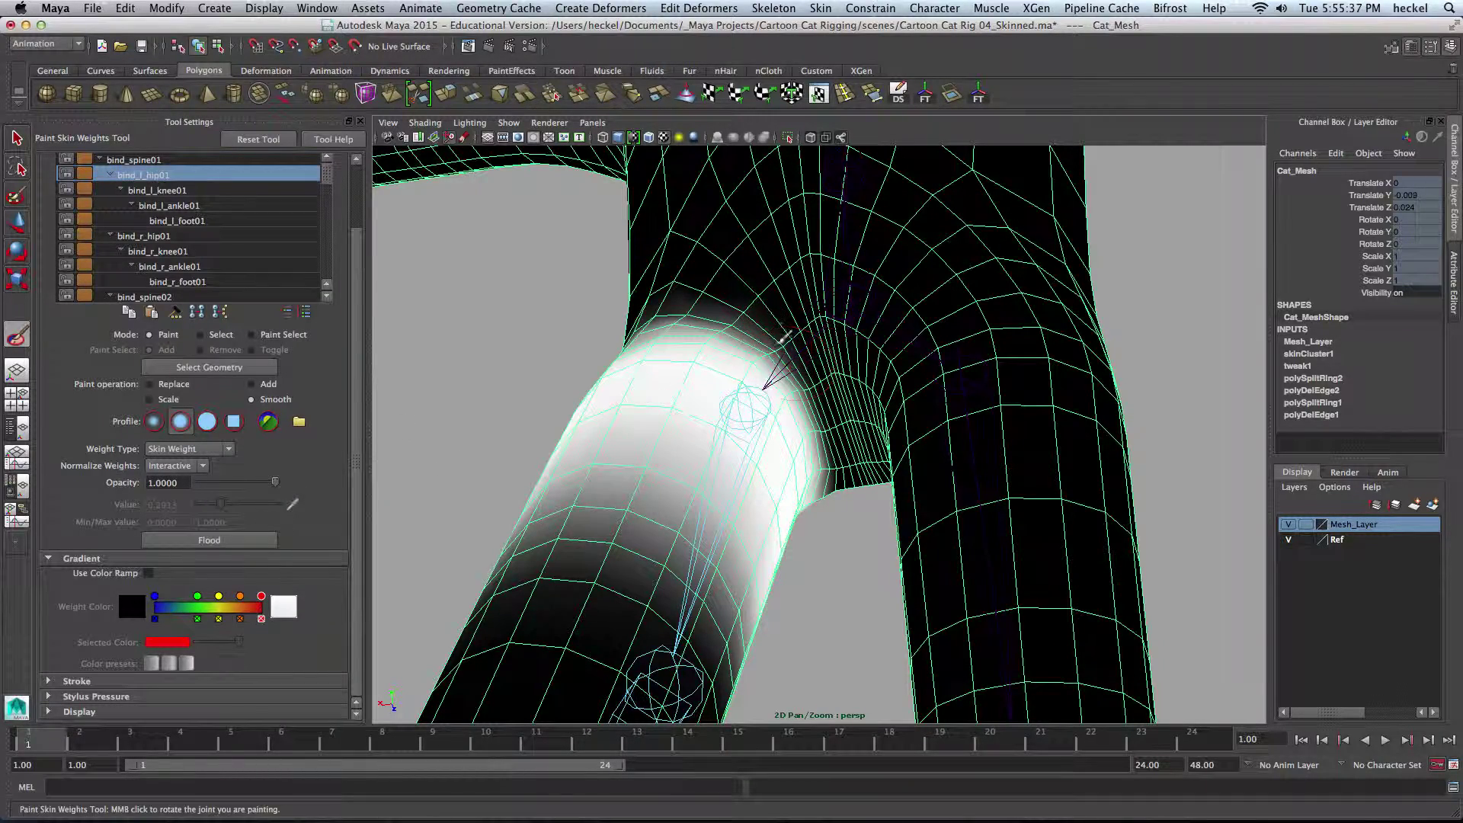
pyautogui.moveTo(854, 444)
pyautogui.keyDown('alt'); pyautogui.mouseDown()
pyautogui.moveTo(892, 499)
pyautogui.moveTo(859, 444)
pyautogui.mouseUp(); pyautogui.keyUp('alt')
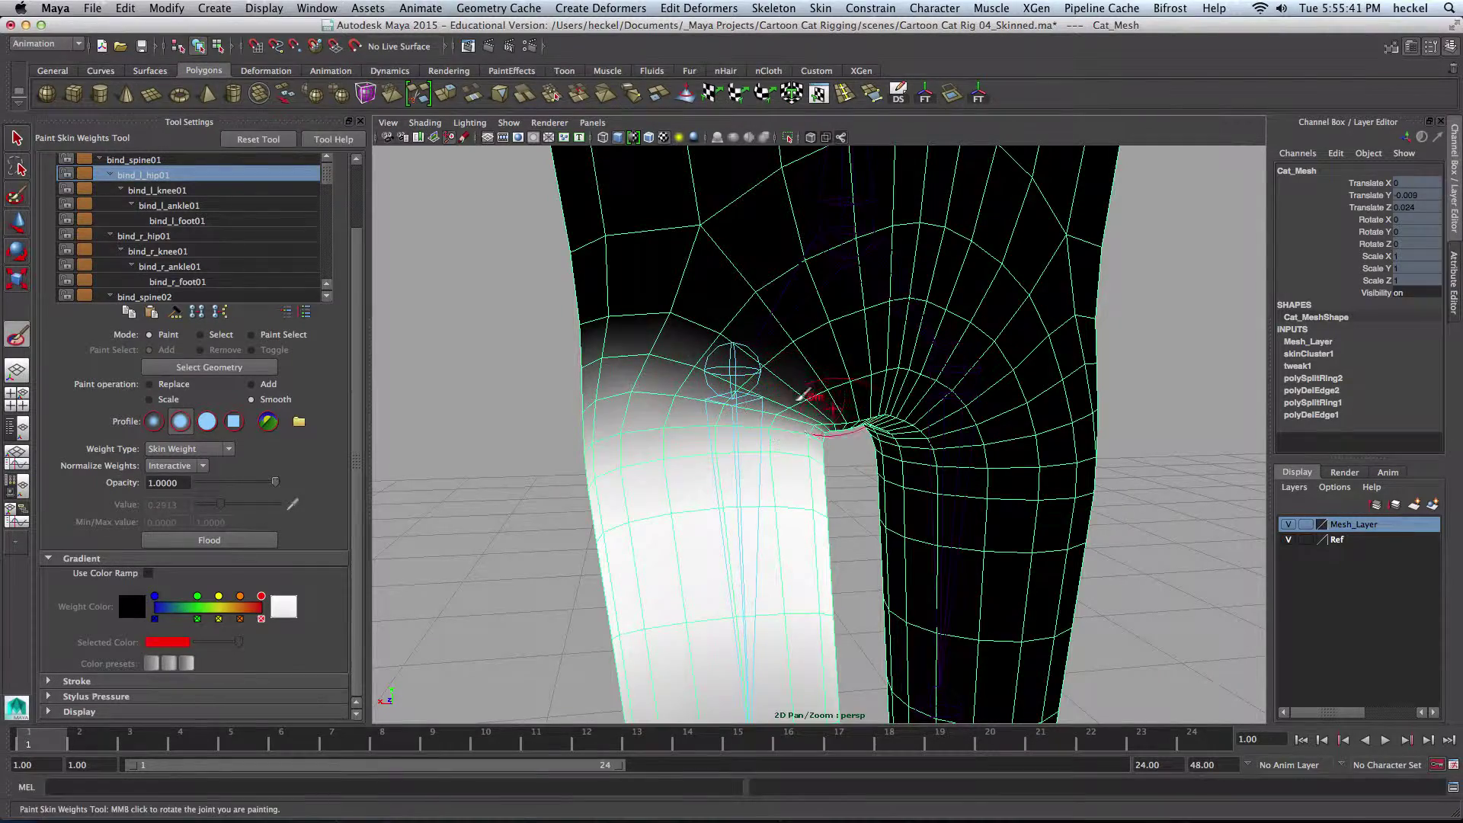
# Adjust the left hip's bend while painting and smooth its weights around the front of the upper leg and crotch
pyautogui.moveTo(801, 397); pyautogui.dragTo(810, 382, button='middle')
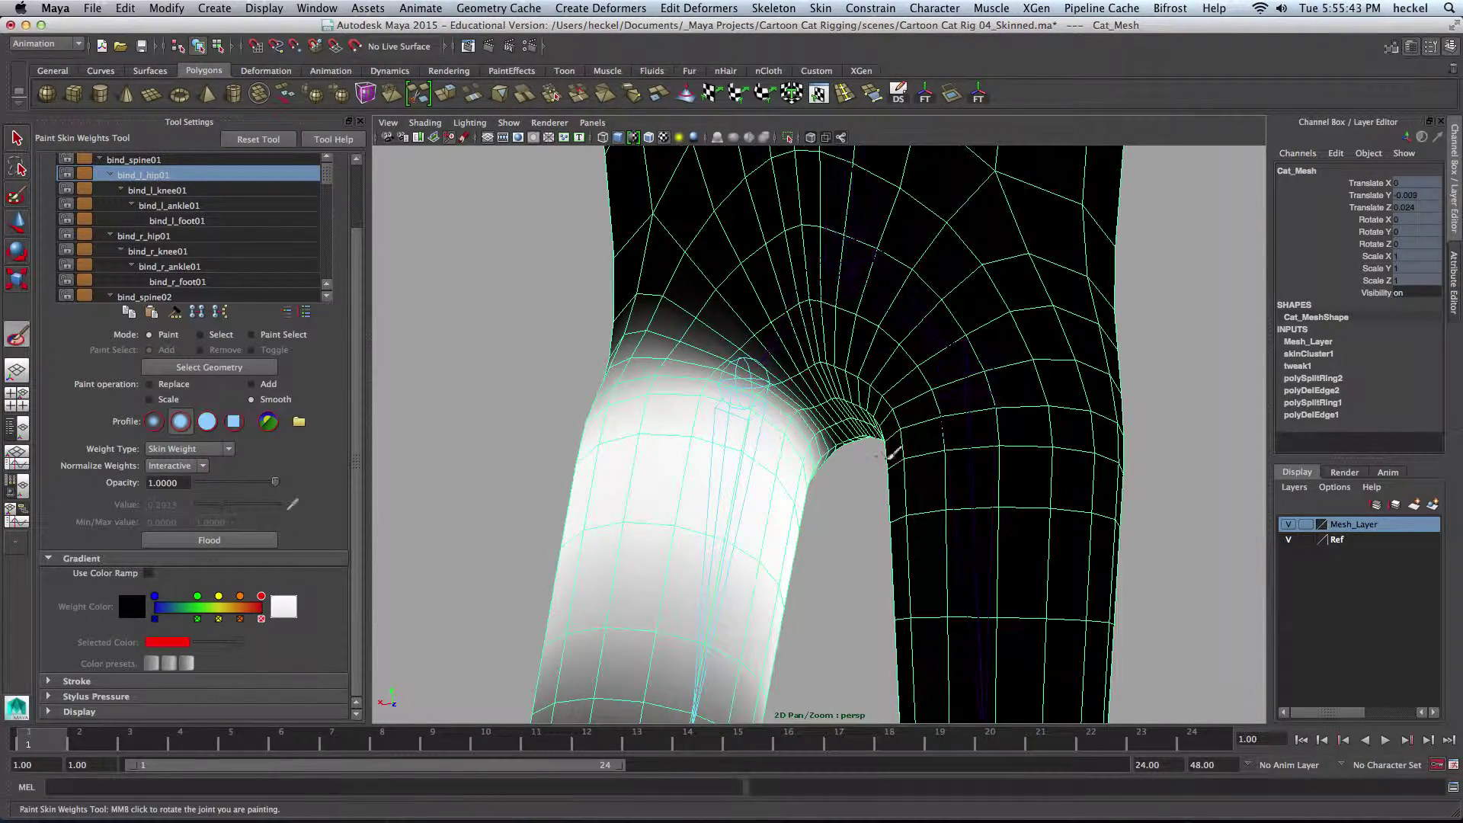
pyautogui.keyDown('alt'); pyautogui.moveTo(888, 457); pyautogui.dragTo(569, 462); pyautogui.keyUp('alt')
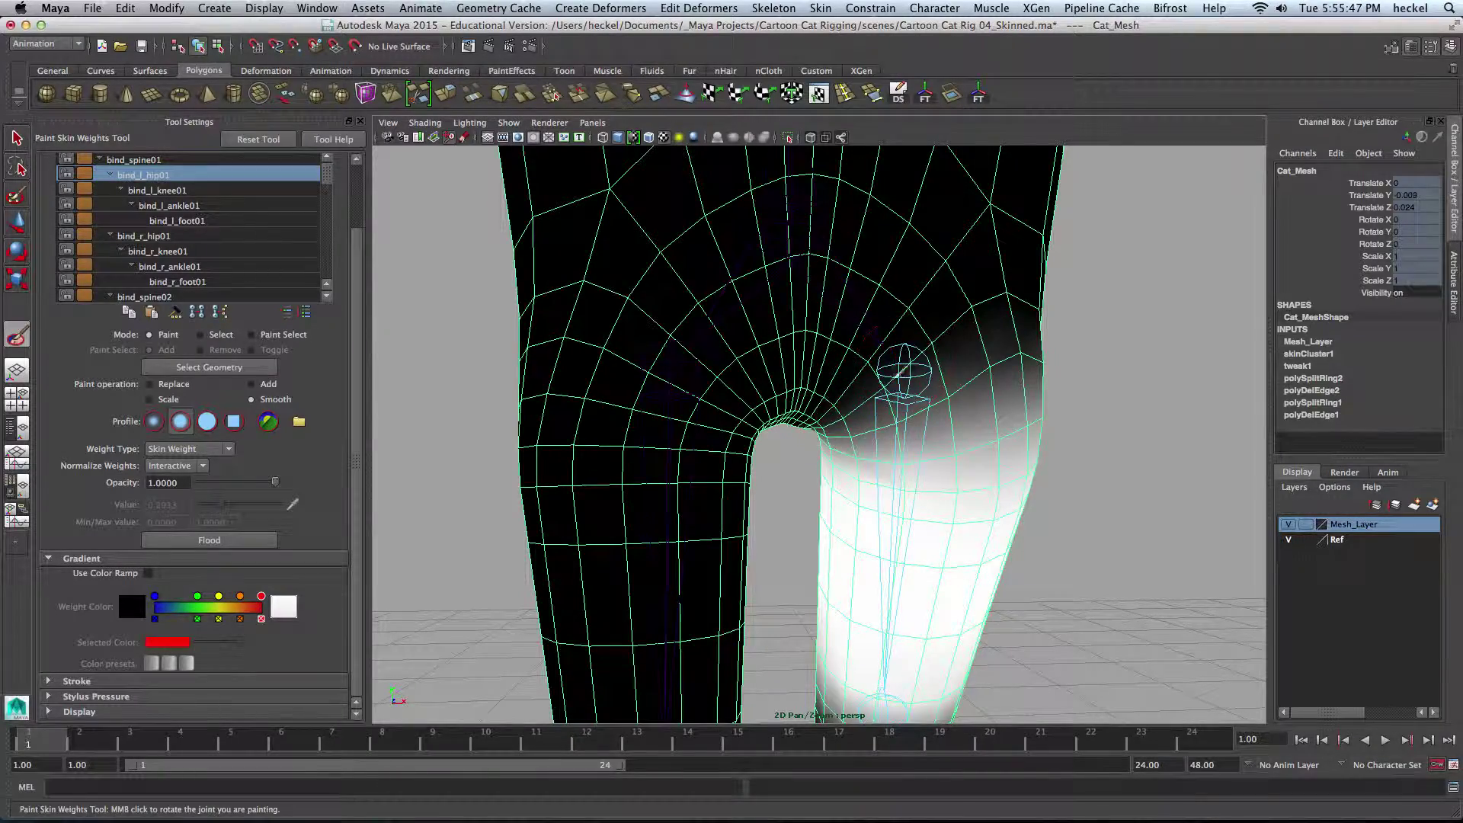
pyautogui.keyDown('alt'); pyautogui.moveTo(796, 451); pyautogui.dragTo(814, 396); pyautogui.keyUp('alt')
# Select the left hip joint for rotation and inspect the bent leg's hip deformation from the side
pyautogui.press('q')
pyautogui.click(780, 457)
pyautogui.press('e')
pyautogui.keyDown('alt'); pyautogui.moveTo(927, 430); pyautogui.dragTo(843, 427); pyautogui.keyUp('alt')
pyautogui.keyDown('alt'); pyautogui.moveTo(843, 427); pyautogui.dragTo(604, 446, button='right'); pyautogui.keyUp('alt')
pyautogui.keyDown('alt'); pyautogui.moveTo(603, 448); pyautogui.dragTo(876, 414); pyautogui.keyUp('alt')
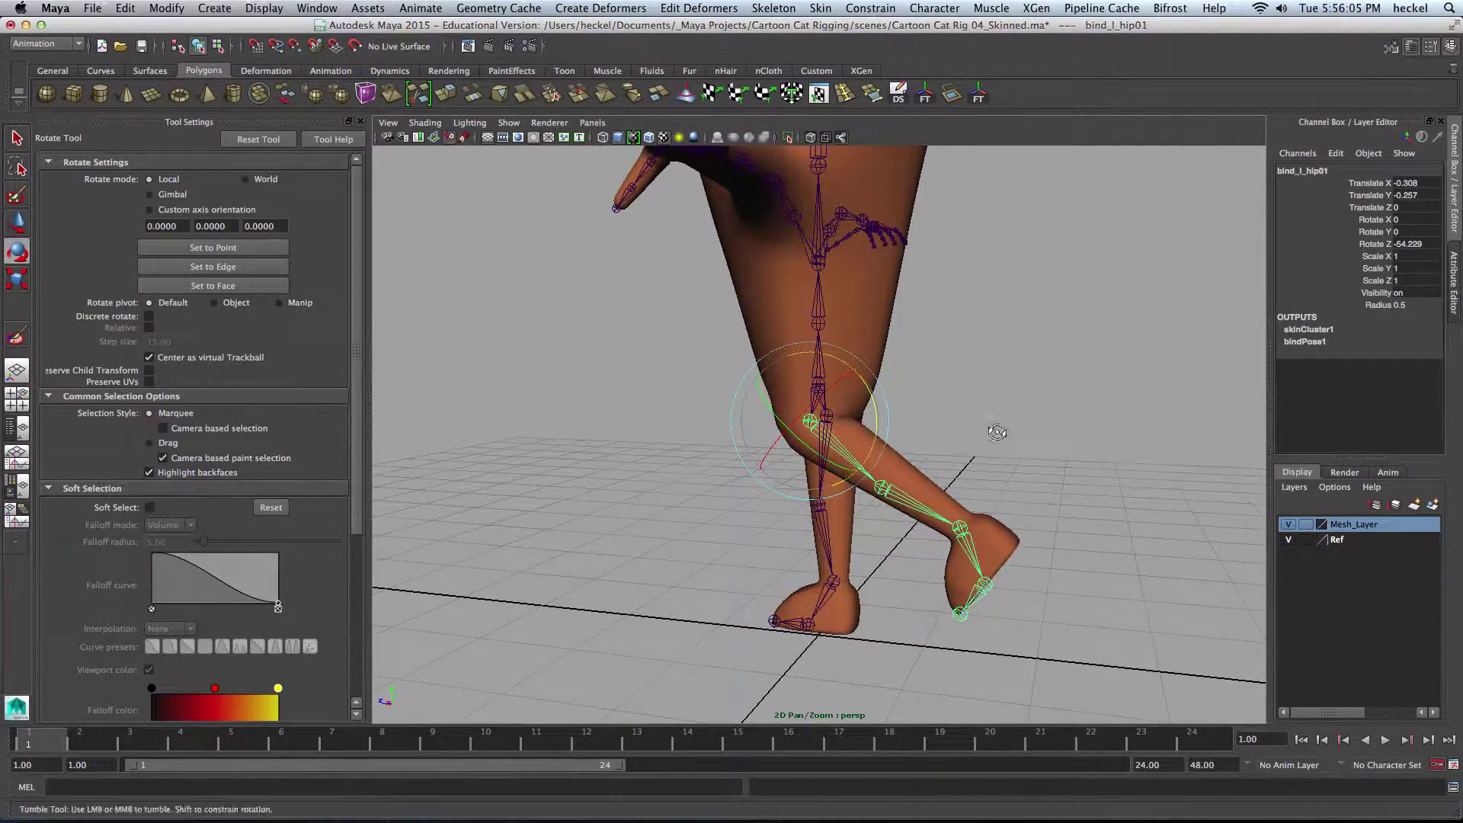
# Swing the left hip joint out of its backward bend and into a forward one to inspect the hip deformation
pyautogui.keyDown('alt'); pyautogui.moveTo(996, 432); pyautogui.dragTo(927, 435); pyautogui.keyUp('alt')
pyautogui.moveTo(838, 410); pyautogui.dragTo(792, 553)
pyautogui.moveTo(842, 425); pyautogui.dragTo(843, 431)
pyautogui.keyDown('alt'); pyautogui.moveTo(591, 416); pyautogui.dragTo(901, 415); pyautogui.keyUp('alt')
pyautogui.keyDown('alt'); pyautogui.moveTo(854, 421); pyautogui.dragTo(915, 423, button='right'); pyautogui.keyUp('alt')
pyautogui.moveTo(914, 424)
pyautogui.keyDown('alt'); pyautogui.mouseDown()
pyautogui.moveTo(873, 388)
pyautogui.moveTo(889, 412)
pyautogui.mouseUp(); pyautogui.keyUp('alt')
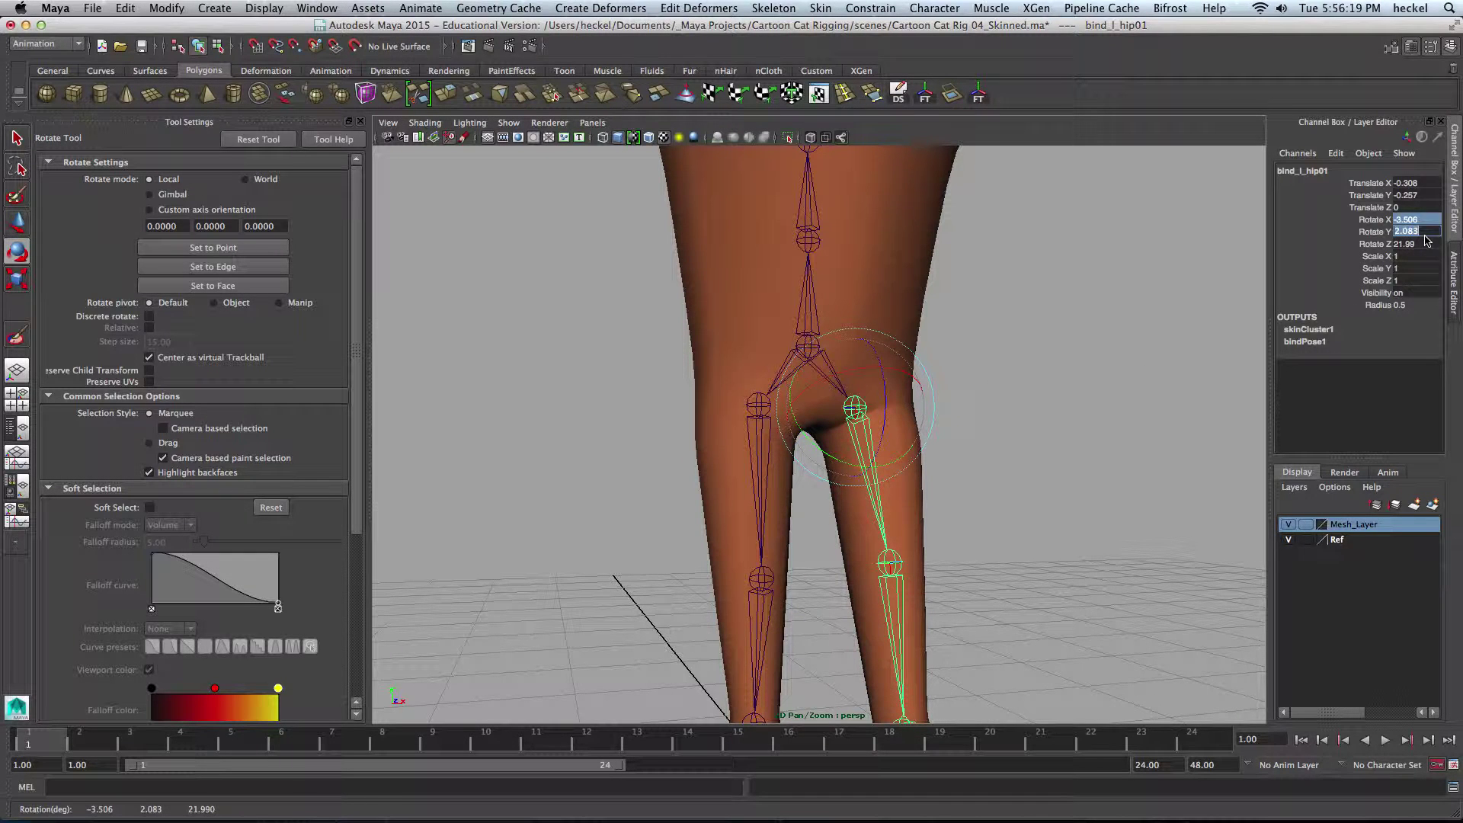
# Reset the left hip joint's X, Y and Z rotation to 0
pyautogui.moveTo(1425, 233); pyautogui.dragTo(1428, 243)
pyautogui.write('0')
pyautogui.press('Return')
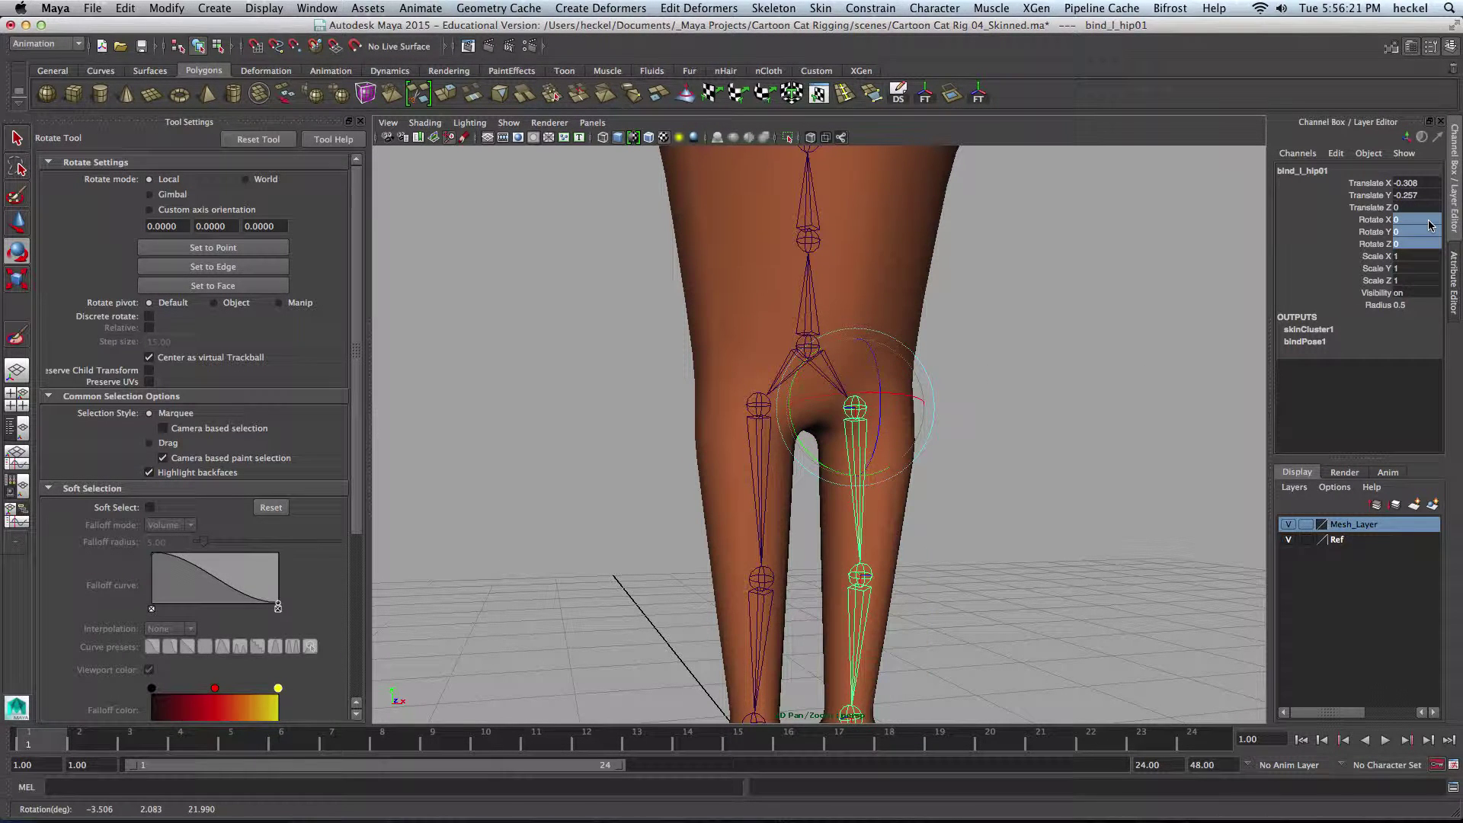
# Rotate the left hip joint forward to about 20.6 degrees in Z for weight painting
pyautogui.moveTo(881, 420); pyautogui.dragTo(887, 395)
pyautogui.keyDown('alt'); pyautogui.moveTo(794, 399); pyautogui.dragTo(1152, 369, button='right'); pyautogui.keyUp('alt')
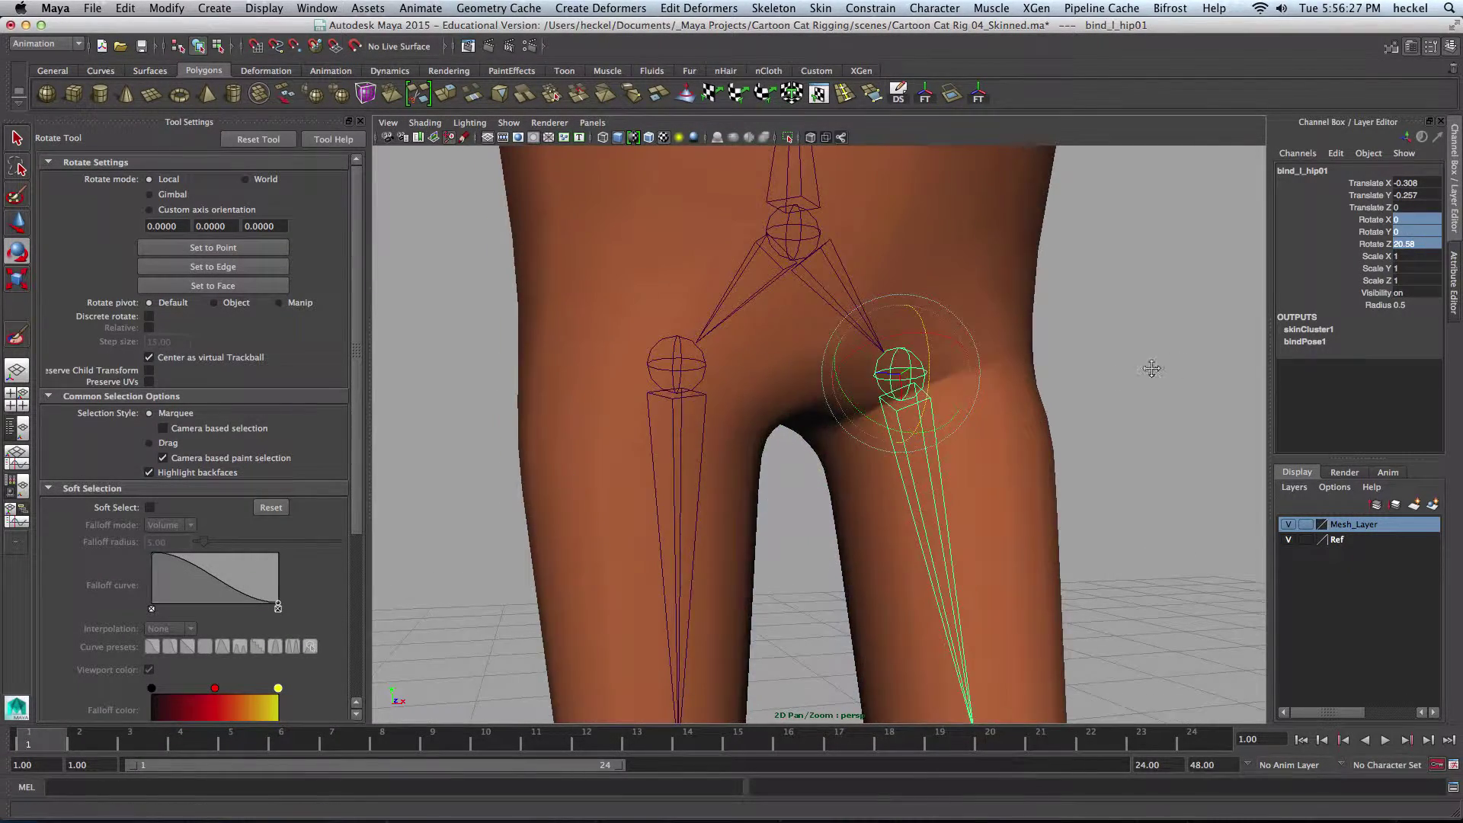
pyautogui.keyDown('alt'); pyautogui.moveTo(1151, 369); pyautogui.dragTo(1112, 285, button='middle'); pyautogui.keyUp('alt')
pyautogui.keyDown('alt'); pyautogui.moveTo(1066, 328); pyautogui.dragTo(1021, 340); pyautogui.keyUp('alt')
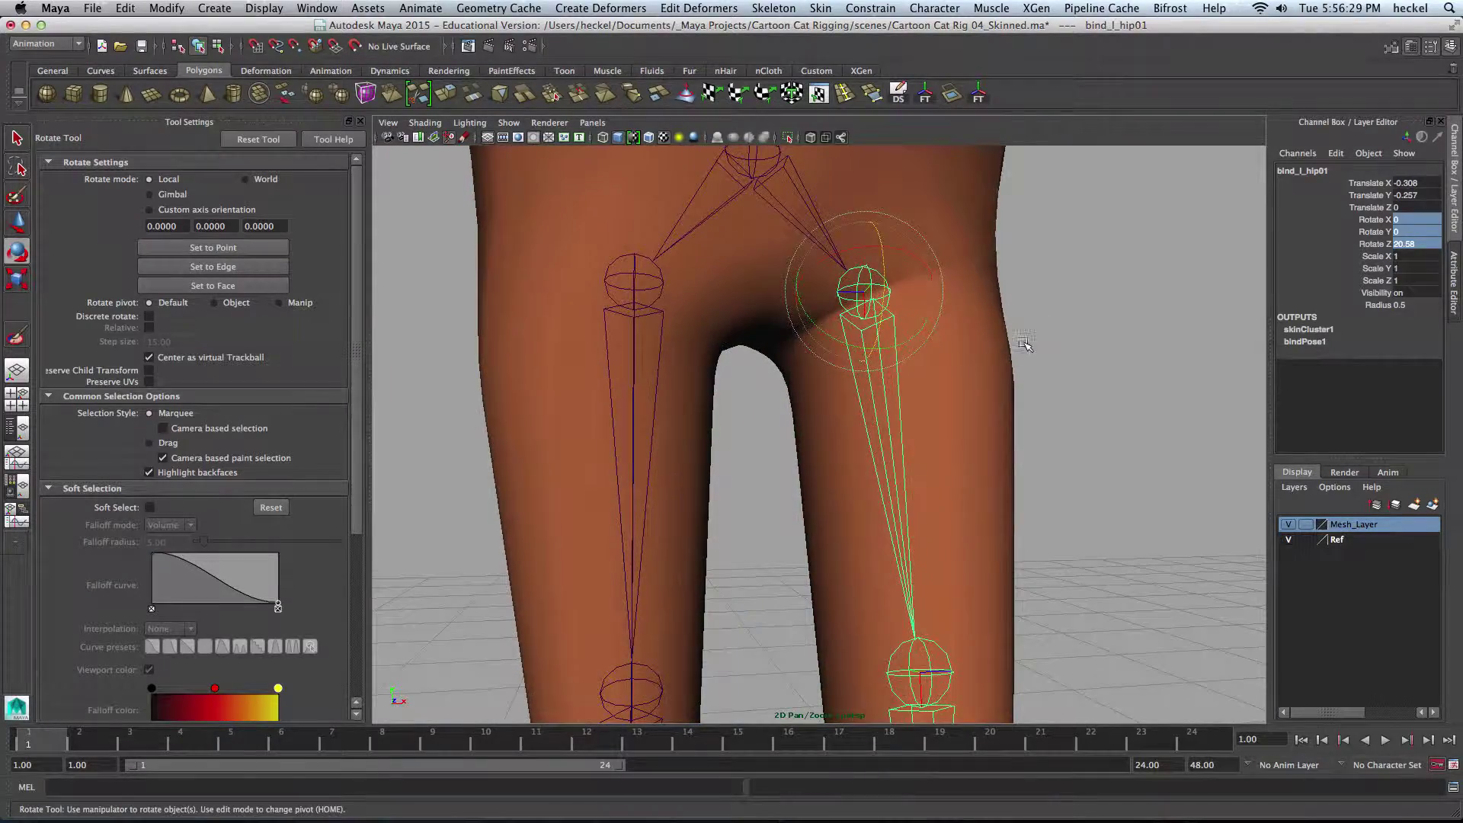
# Activate Paint Skin Weights on the cat mesh and smooth the left hip weights around the crotch and outer hip
pyautogui.click(1025, 345)
pyautogui.click(995, 360)
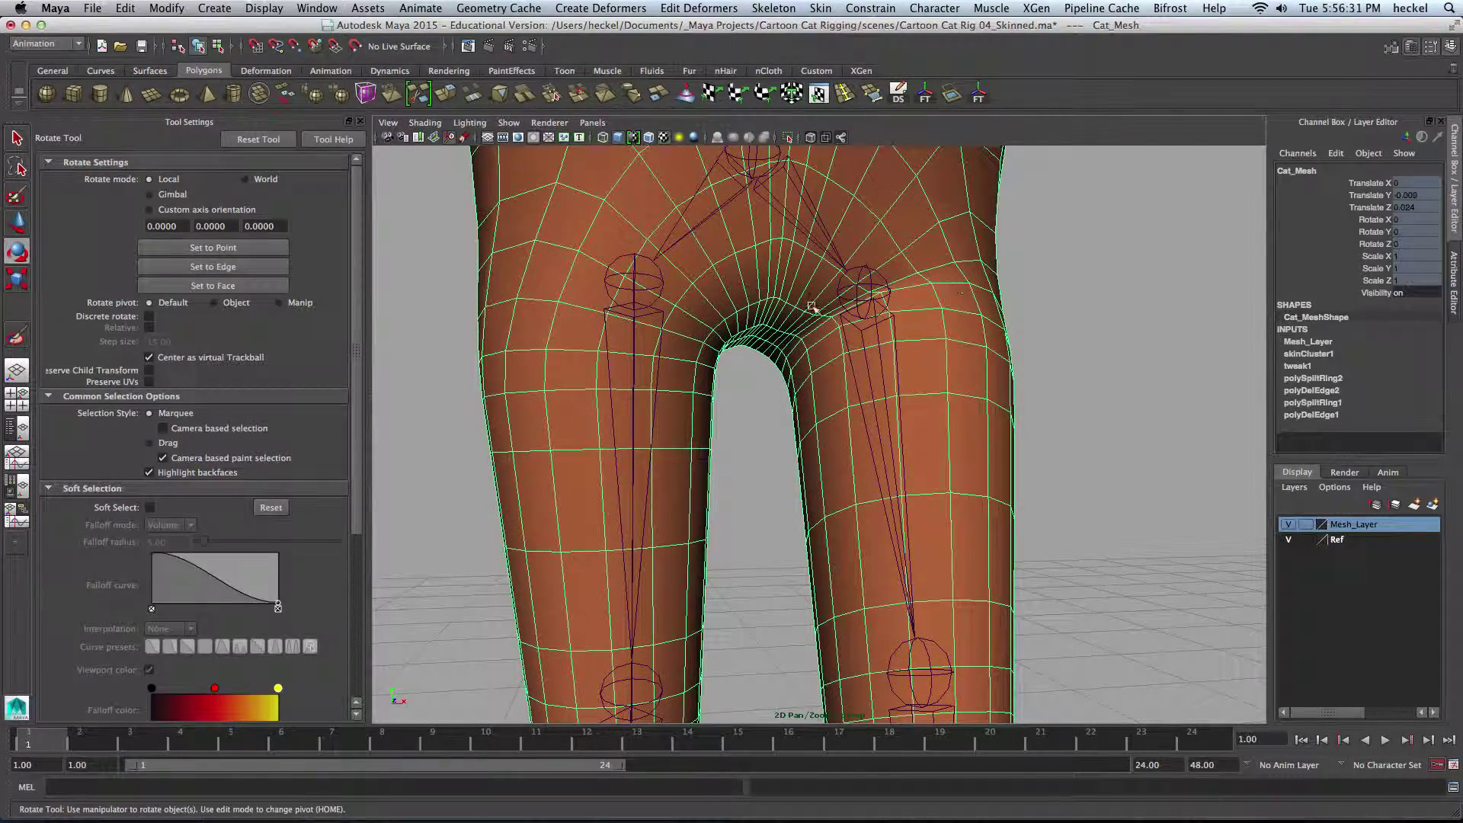
pyautogui.click(17, 336)
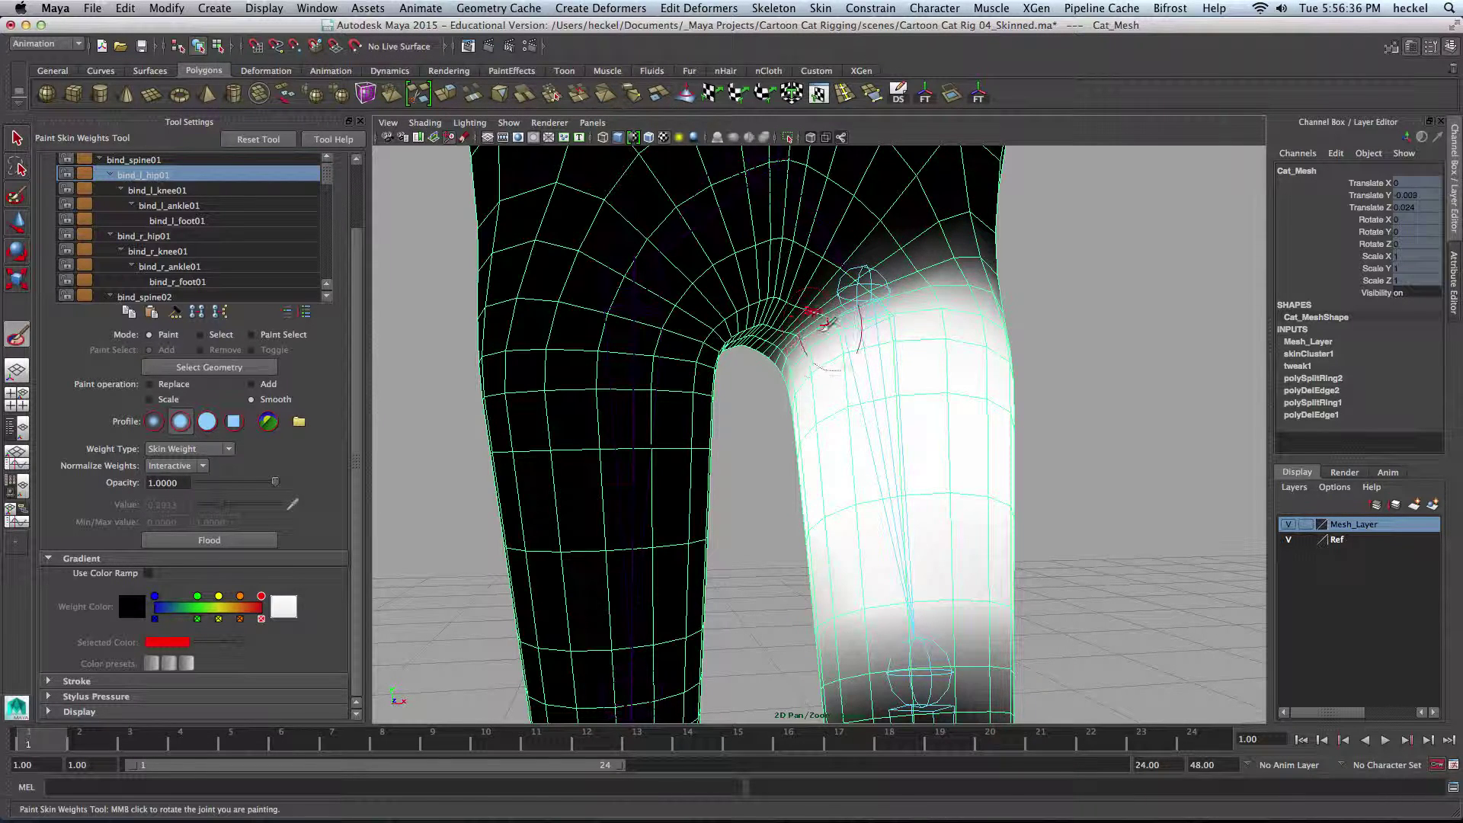
pyautogui.keyDown('alt'); pyautogui.moveTo(798, 335); pyautogui.dragTo(842, 287); pyautogui.keyUp('alt')
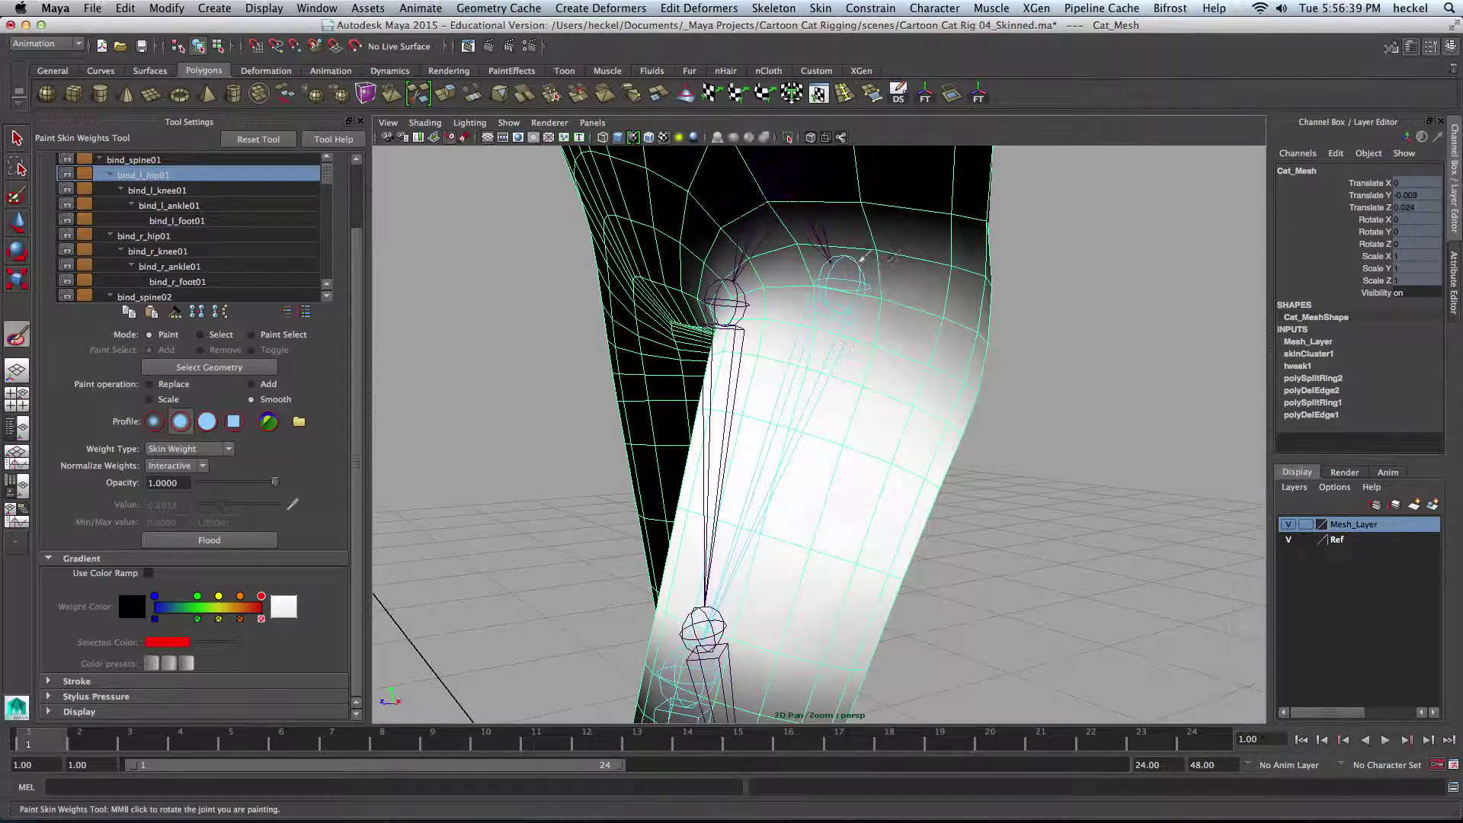
pyautogui.keyDown('alt'); pyautogui.moveTo(933, 314); pyautogui.dragTo(1056, 292); pyautogui.keyUp('alt')
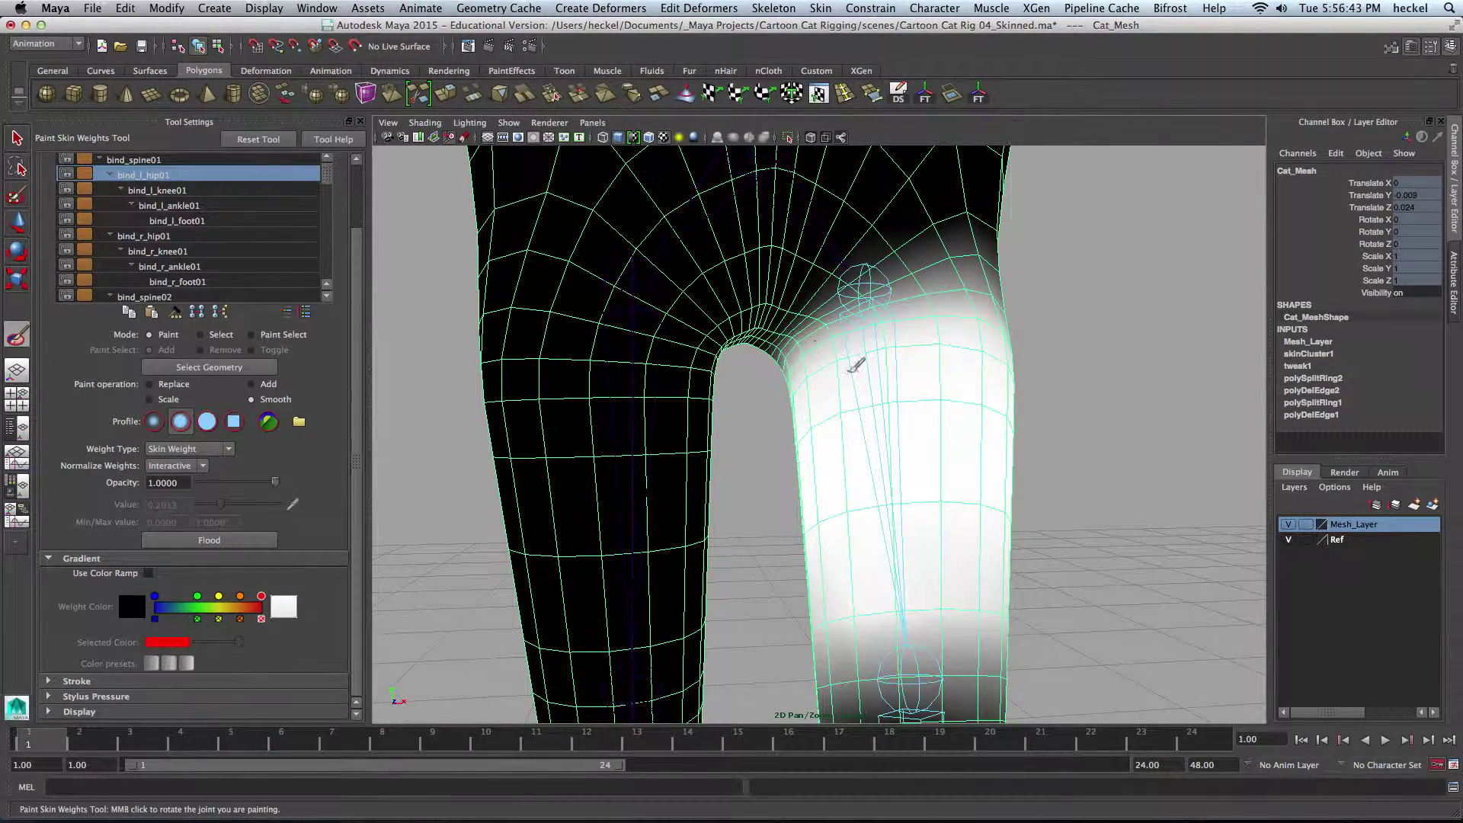
pyautogui.keyDown('alt'); pyautogui.moveTo(1013, 347); pyautogui.dragTo(927, 349, button='right'); pyautogui.keyUp('alt')
pyautogui.keyDown('alt'); pyautogui.moveTo(998, 349); pyautogui.dragTo(932, 372); pyautogui.keyUp('alt')
# Rotate the left hip joint forward to about 55 degrees in Z to check its deformation, and reset its rotation to 0
pyautogui.press('q')
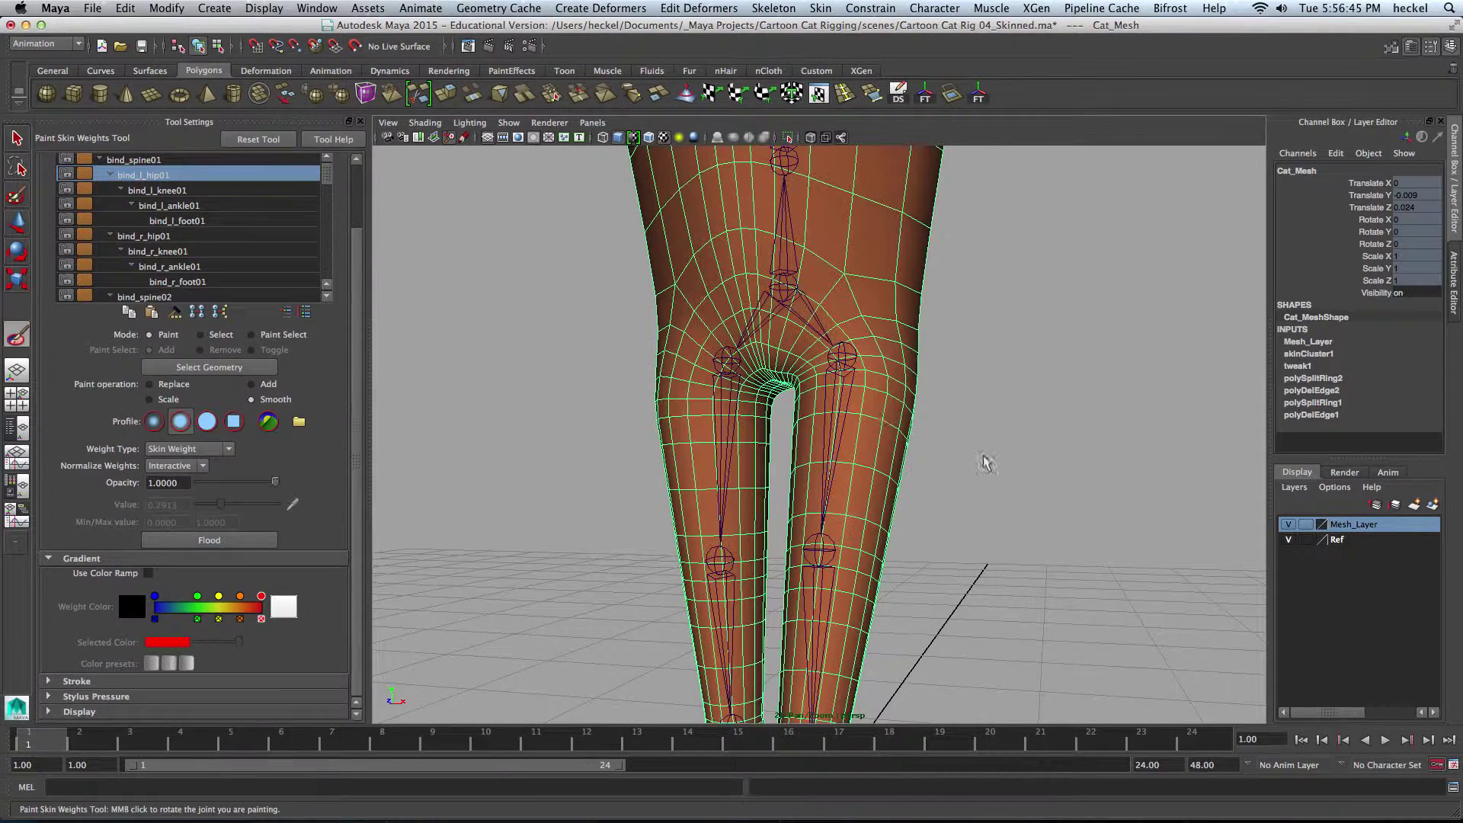
pyautogui.click(838, 404)
pyautogui.press('e')
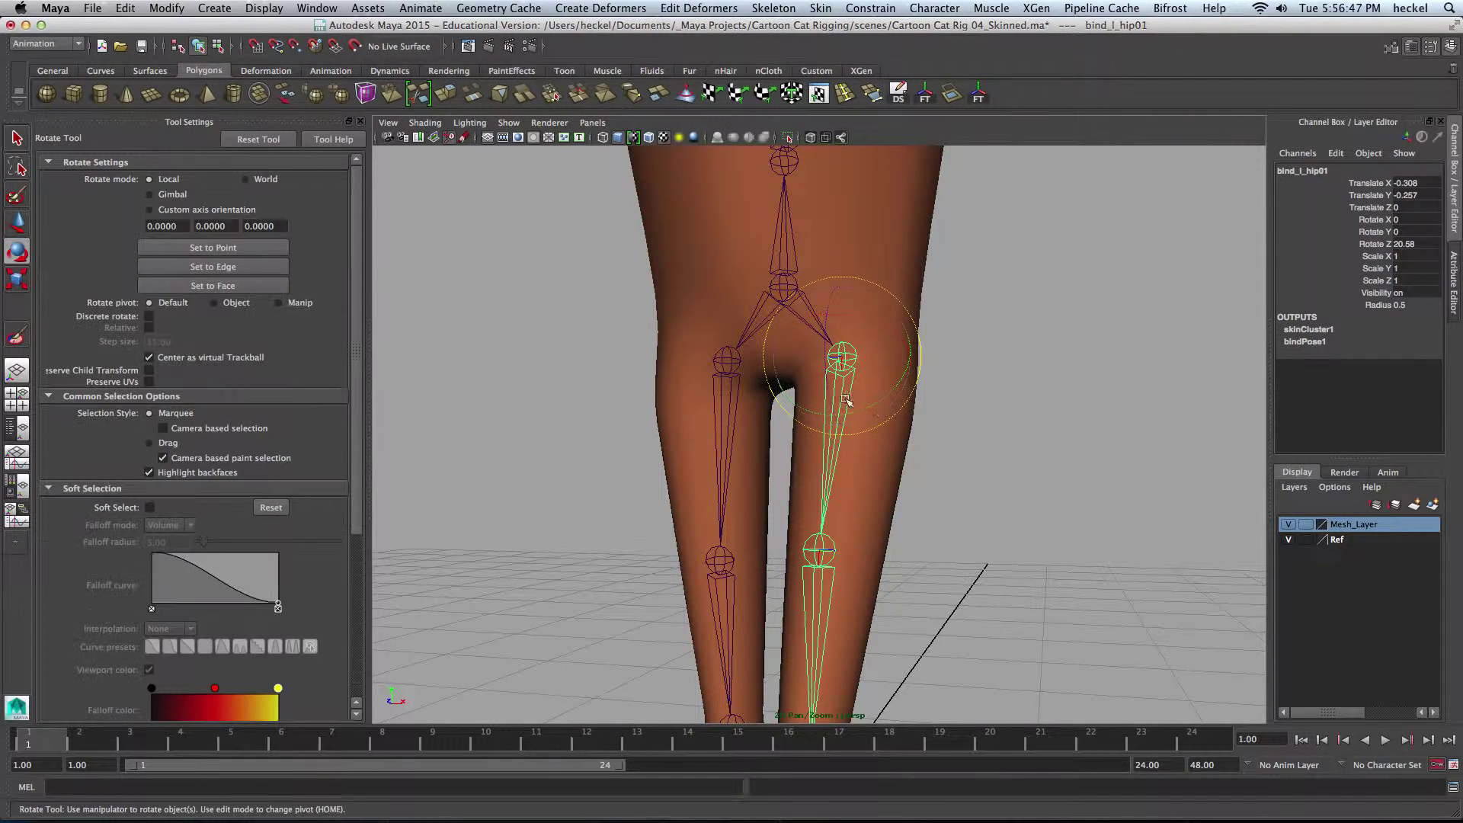
pyautogui.moveTo(832, 370); pyautogui.dragTo(921, 390)
pyautogui.keyDown('alt'); pyautogui.moveTo(804, 384); pyautogui.dragTo(930, 378); pyautogui.keyUp('alt')
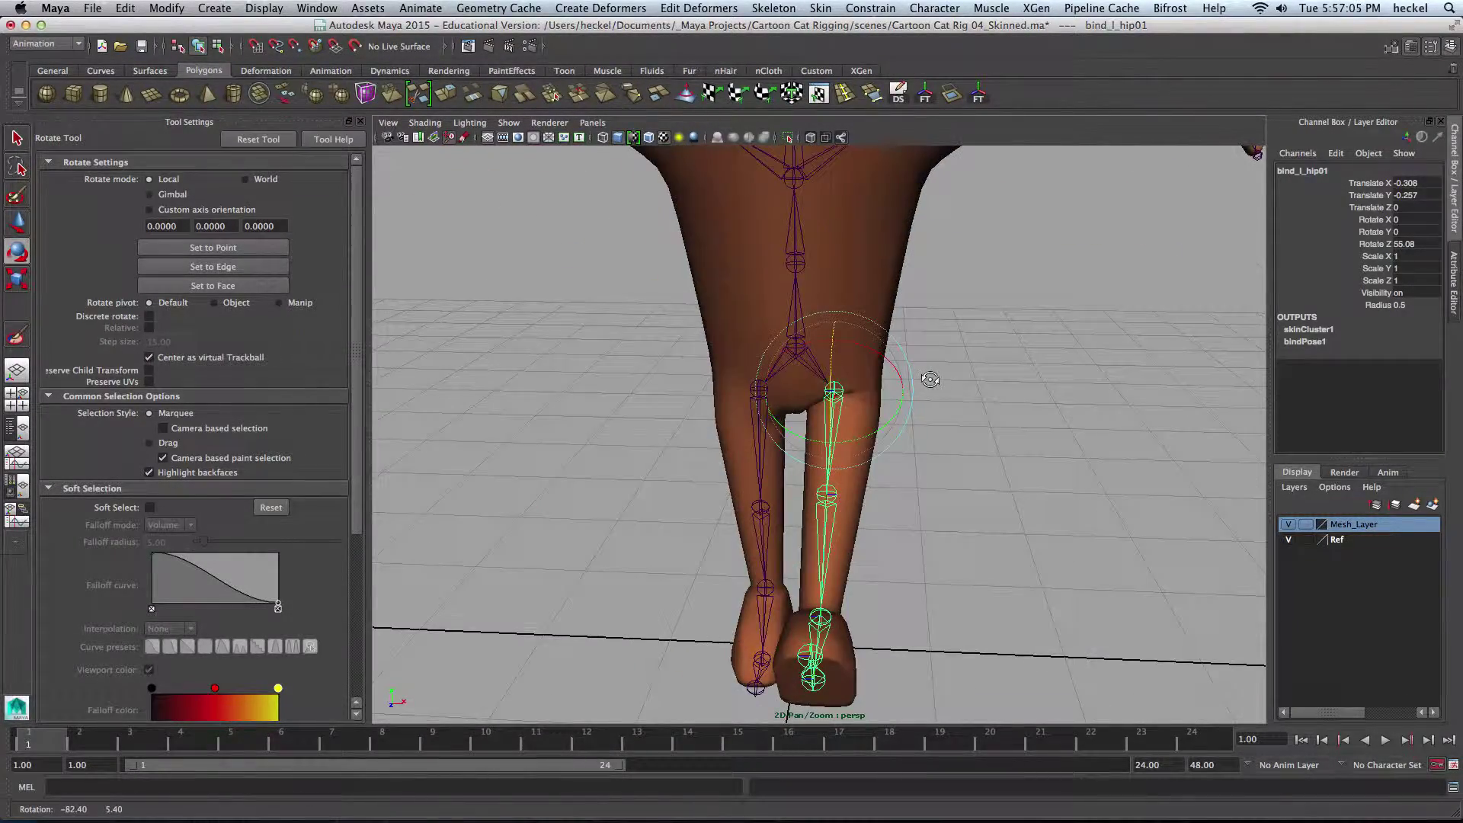
pyautogui.click(964, 423)
pyautogui.click(833, 420)
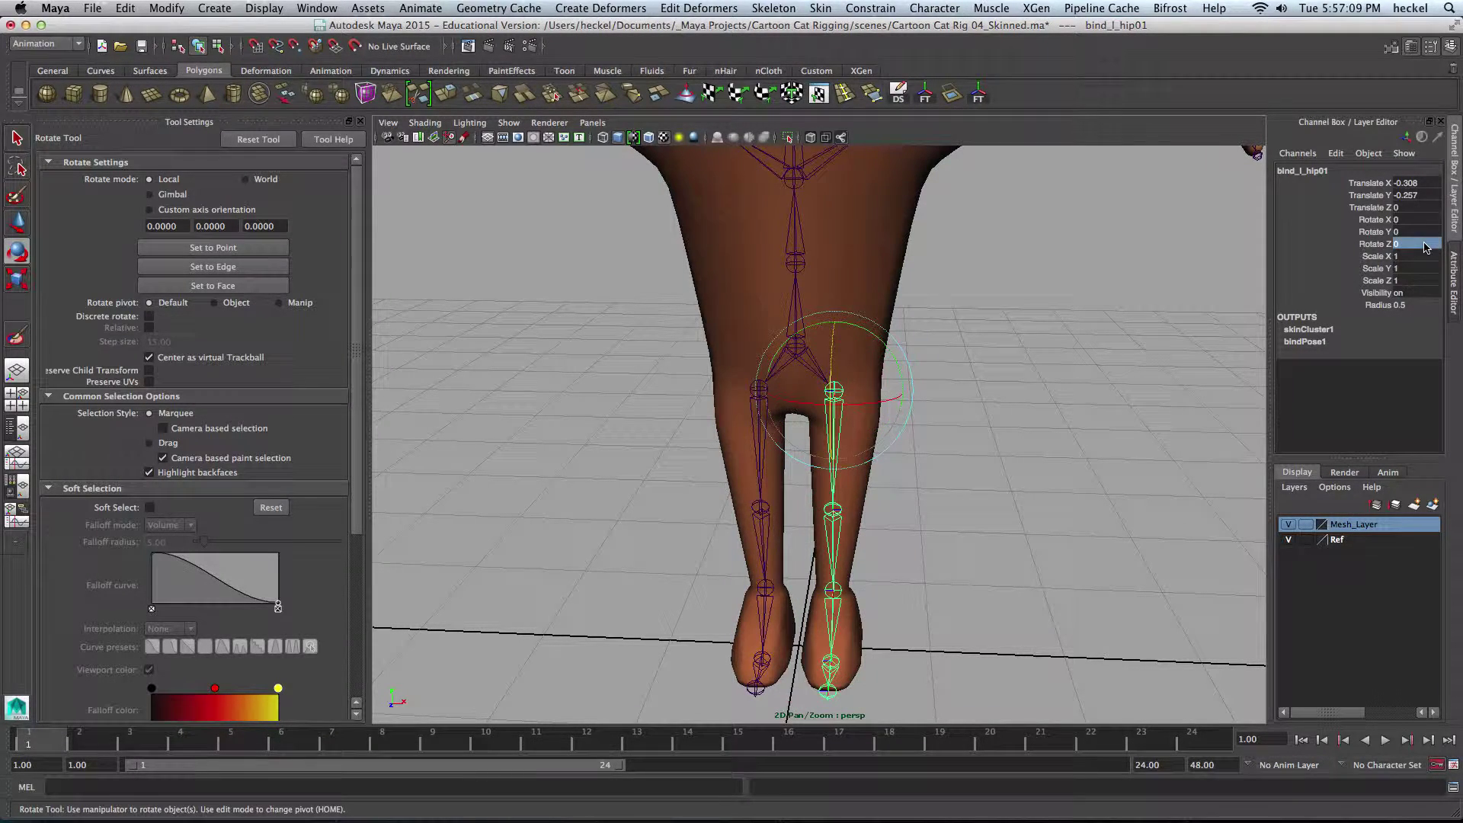
# Select the right hip joint and swing the leg backward and forward to about 50.9 degrees in Z to inspect its deformation
pyautogui.keyDown('alt'); pyautogui.moveTo(989, 412); pyautogui.dragTo(1090, 399); pyautogui.keyUp('alt')
pyautogui.click(783, 476)
pyautogui.keyDown('alt'); pyautogui.moveTo(783, 476); pyautogui.dragTo(810, 418); pyautogui.keyUp('alt')
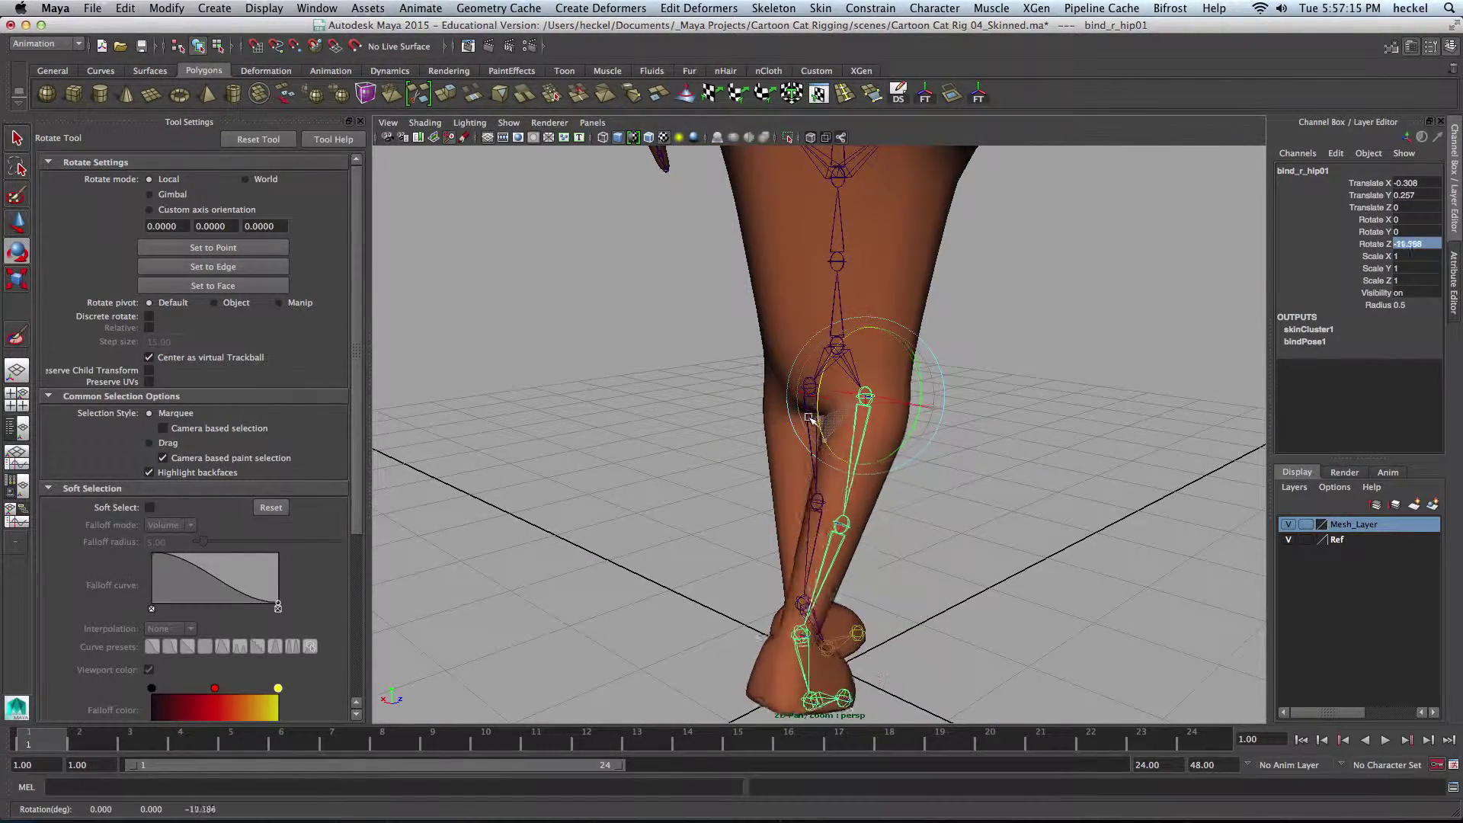
pyautogui.keyDown('alt'); pyautogui.moveTo(1043, 486); pyautogui.dragTo(919, 471); pyautogui.keyUp('alt')
pyautogui.moveTo(779, 372); pyautogui.dragTo(796, 400)
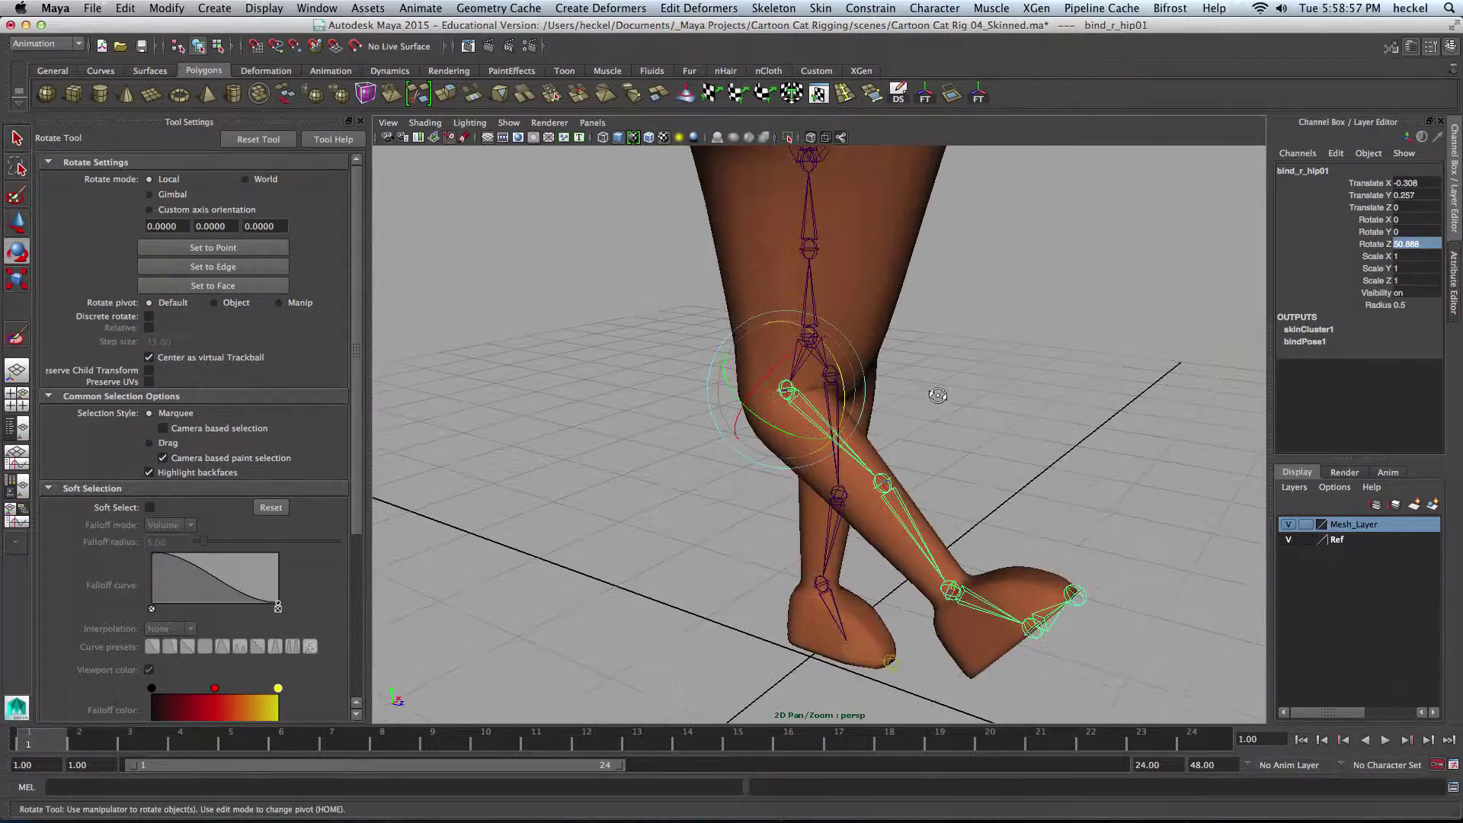
# Reduce the right hip joint's forward bend to about 14.8 degrees in Z
pyautogui.keyDown('alt'); pyautogui.moveTo(762, 392); pyautogui.dragTo(754, 396); pyautogui.keyUp('alt')
pyautogui.keyDown('alt'); pyautogui.moveTo(754, 396); pyautogui.dragTo(1009, 408, button='right'); pyautogui.keyUp('alt')
pyautogui.keyDown('alt'); pyautogui.moveTo(1009, 408); pyautogui.dragTo(943, 408); pyautogui.keyUp('alt')
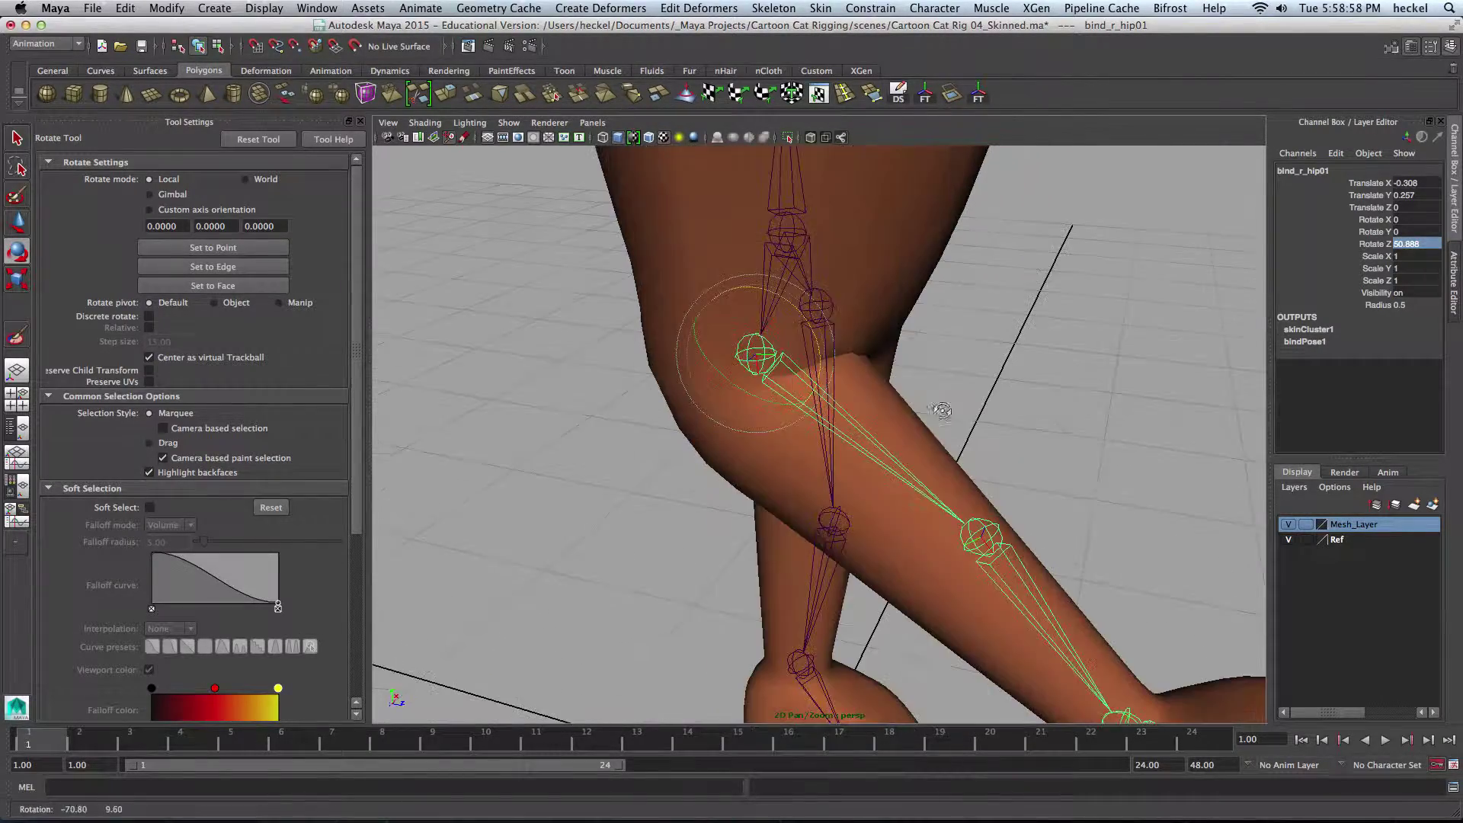
pyautogui.moveTo(809, 325); pyautogui.dragTo(765, 335)
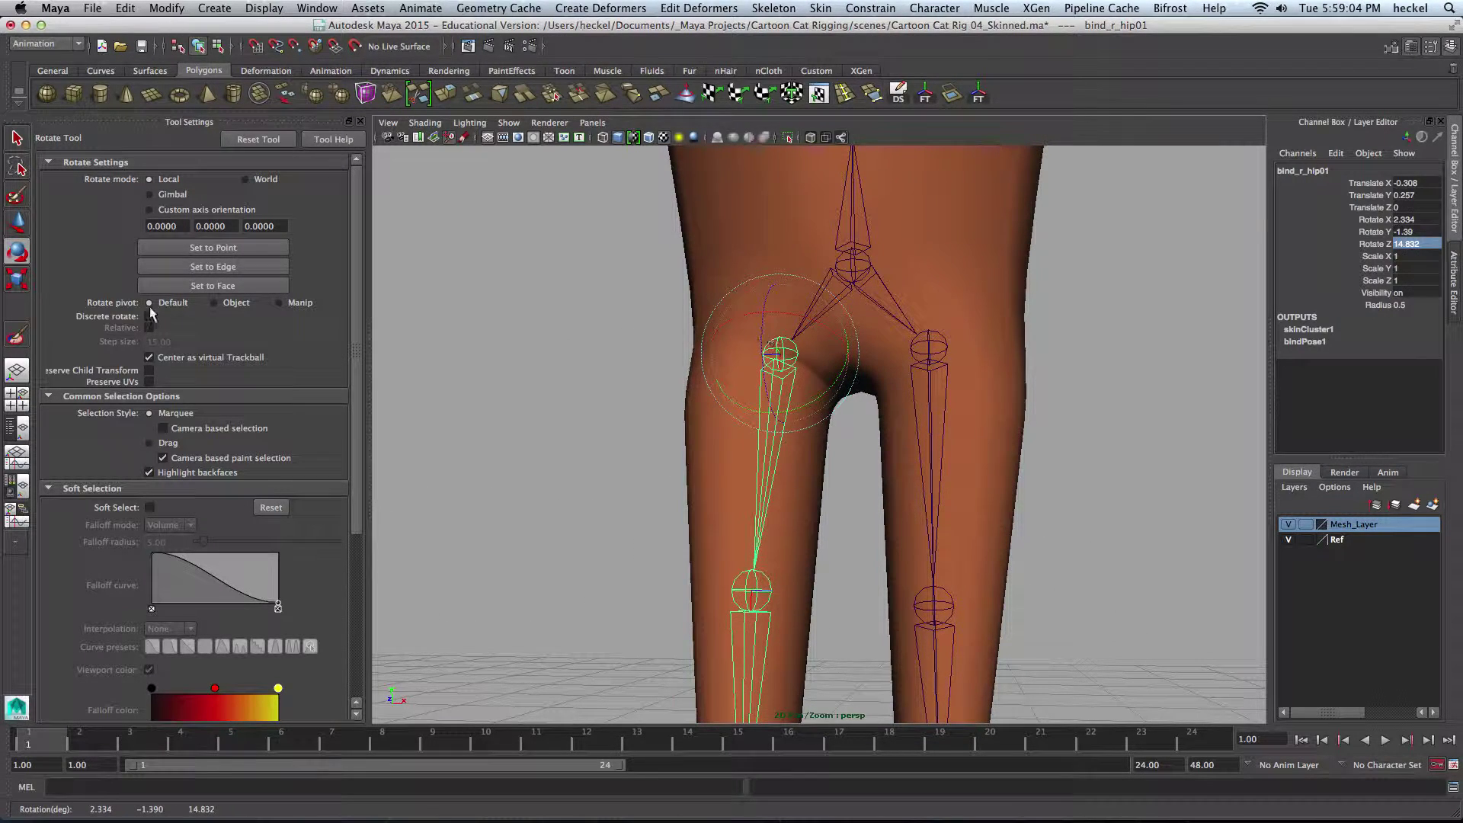
# Activate Paint Skin Weights on the cat mesh and choose bind_r_hip01 as the influence to paint
pyautogui.click(19, 336)
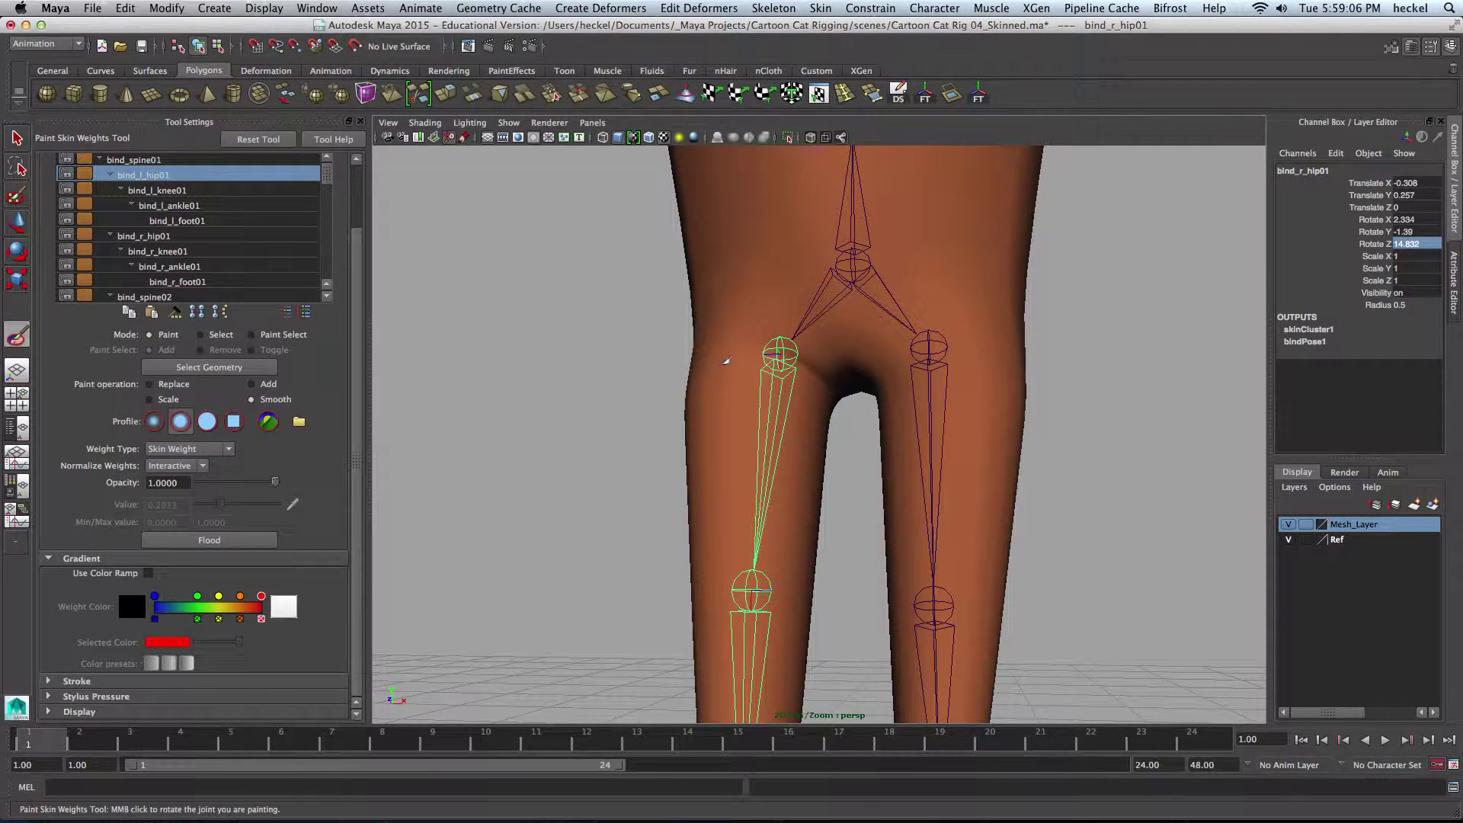
pyautogui.press('q')
pyautogui.click(716, 402)
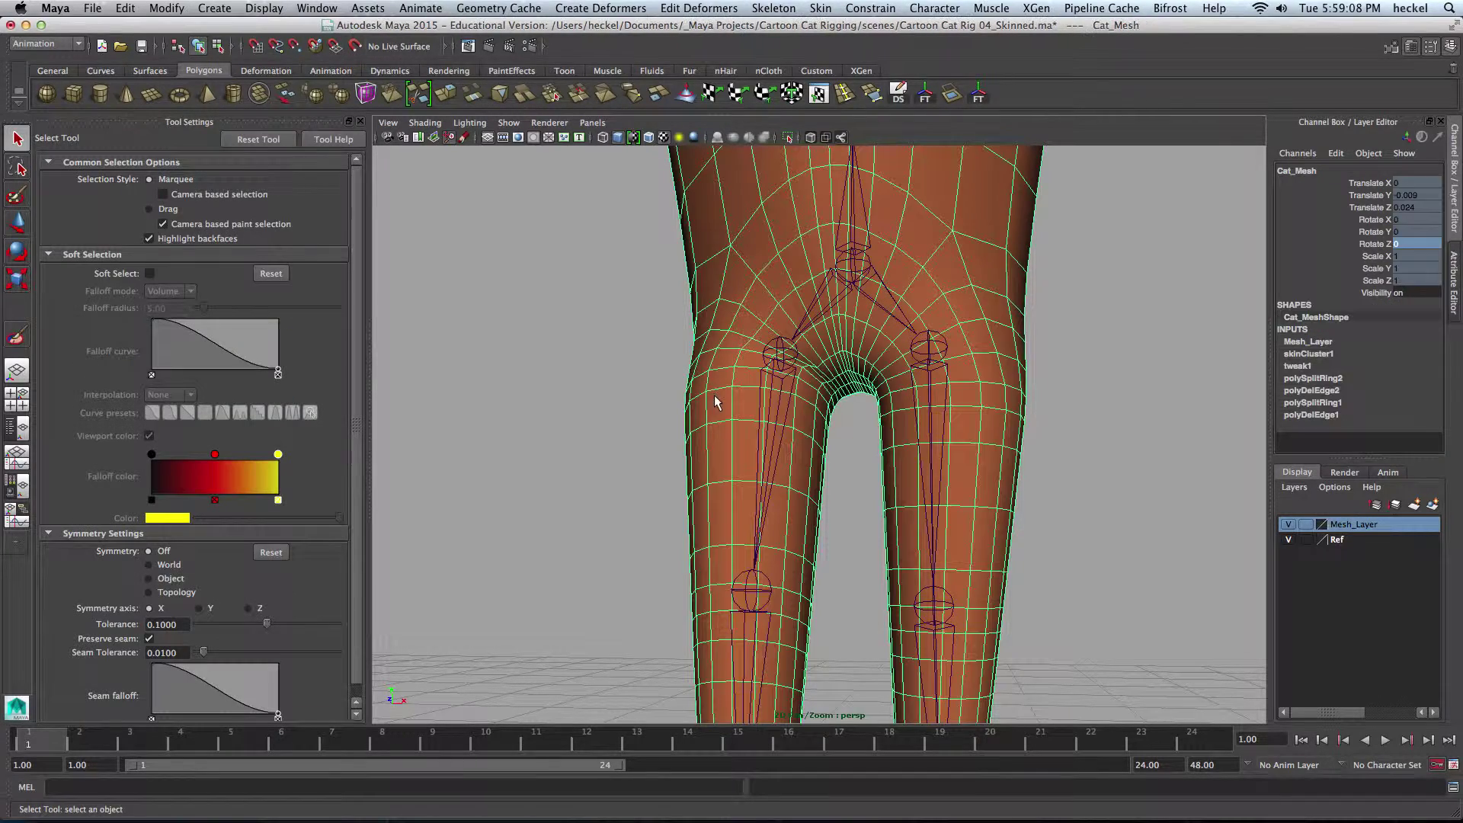
pyautogui.click(19, 337)
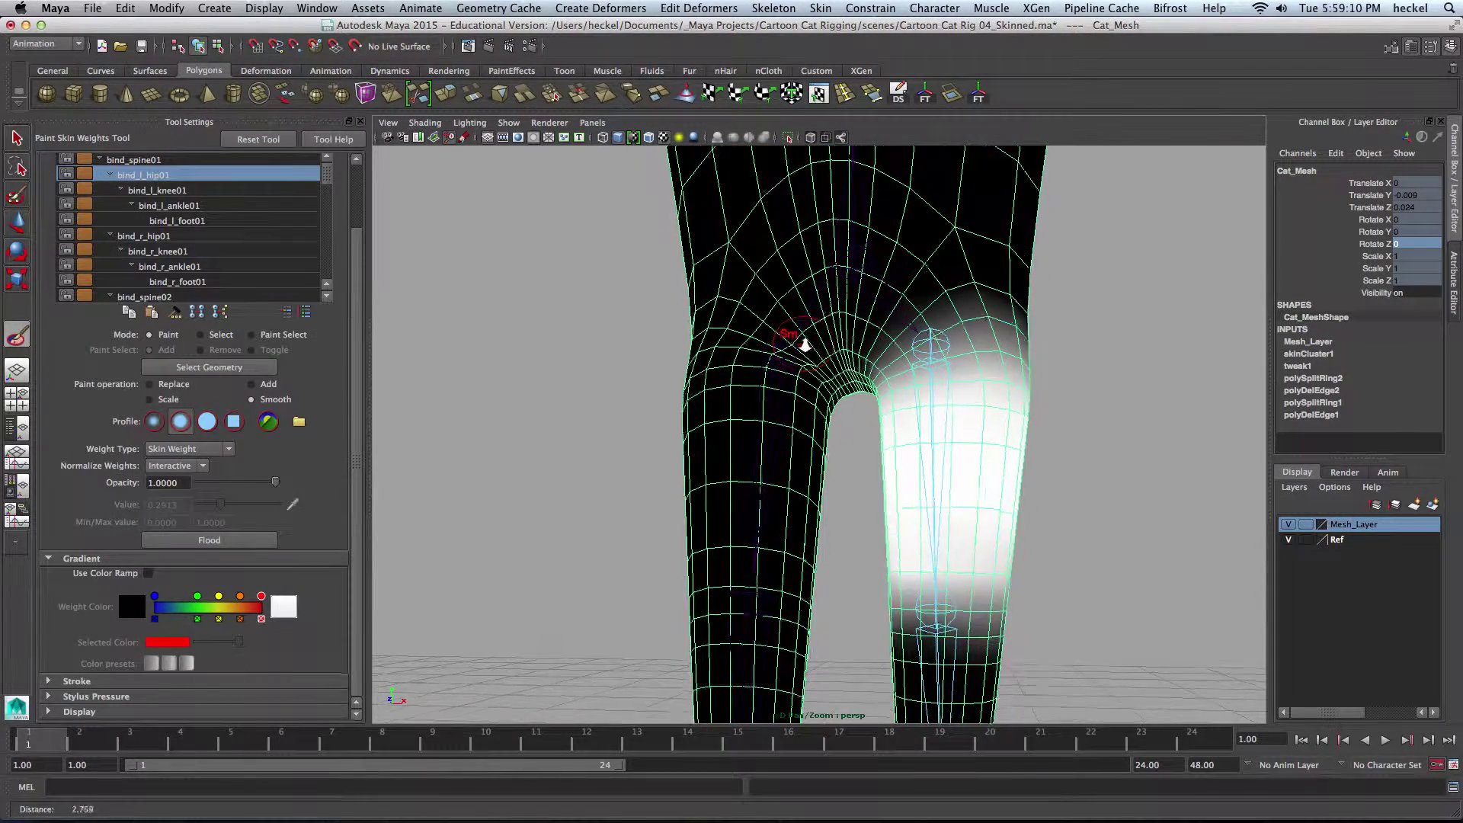
pyautogui.rightClick(751, 418)
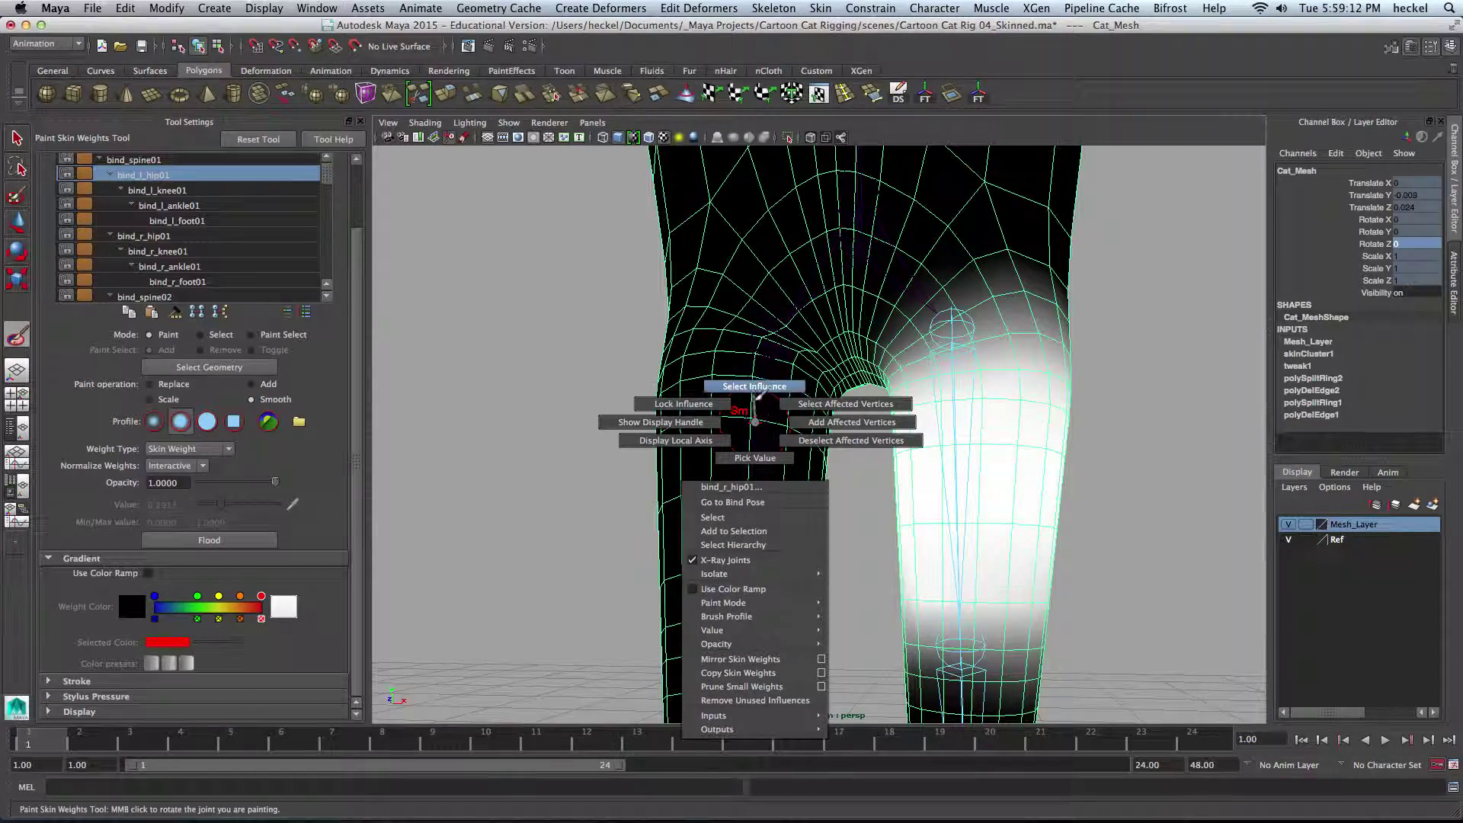
pyautogui.moveTo(755, 386); pyautogui.dragTo(757, 381, button='right')
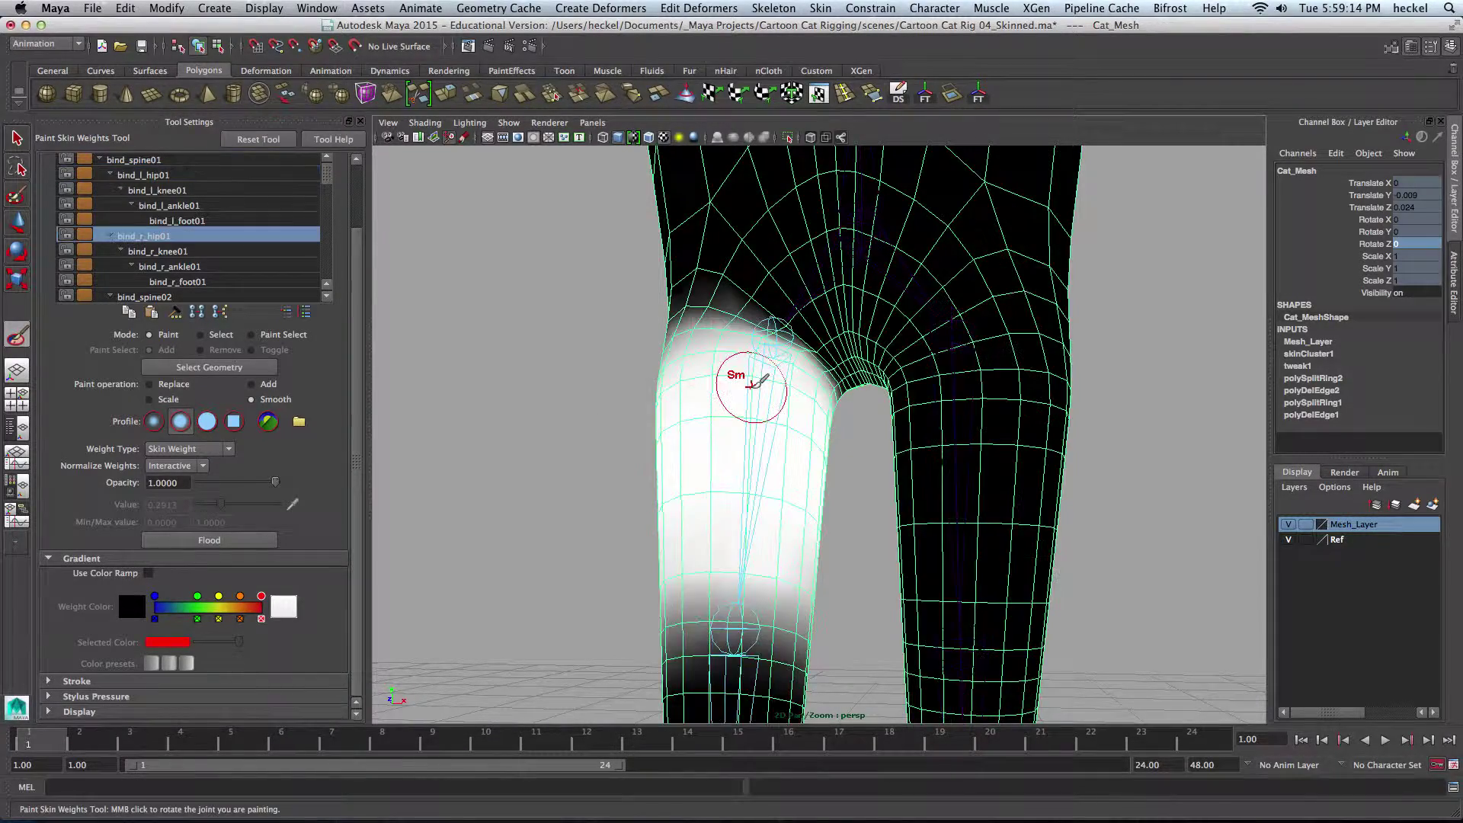
# Smooth the right hip weights across the front of the upper leg and the inner crotch
pyautogui.keyDown('alt'); pyautogui.moveTo(793, 372); pyautogui.dragTo(840, 383); pyautogui.keyUp('alt')
pyautogui.moveTo(809, 379); pyautogui.dragTo(793, 351, button='middle')
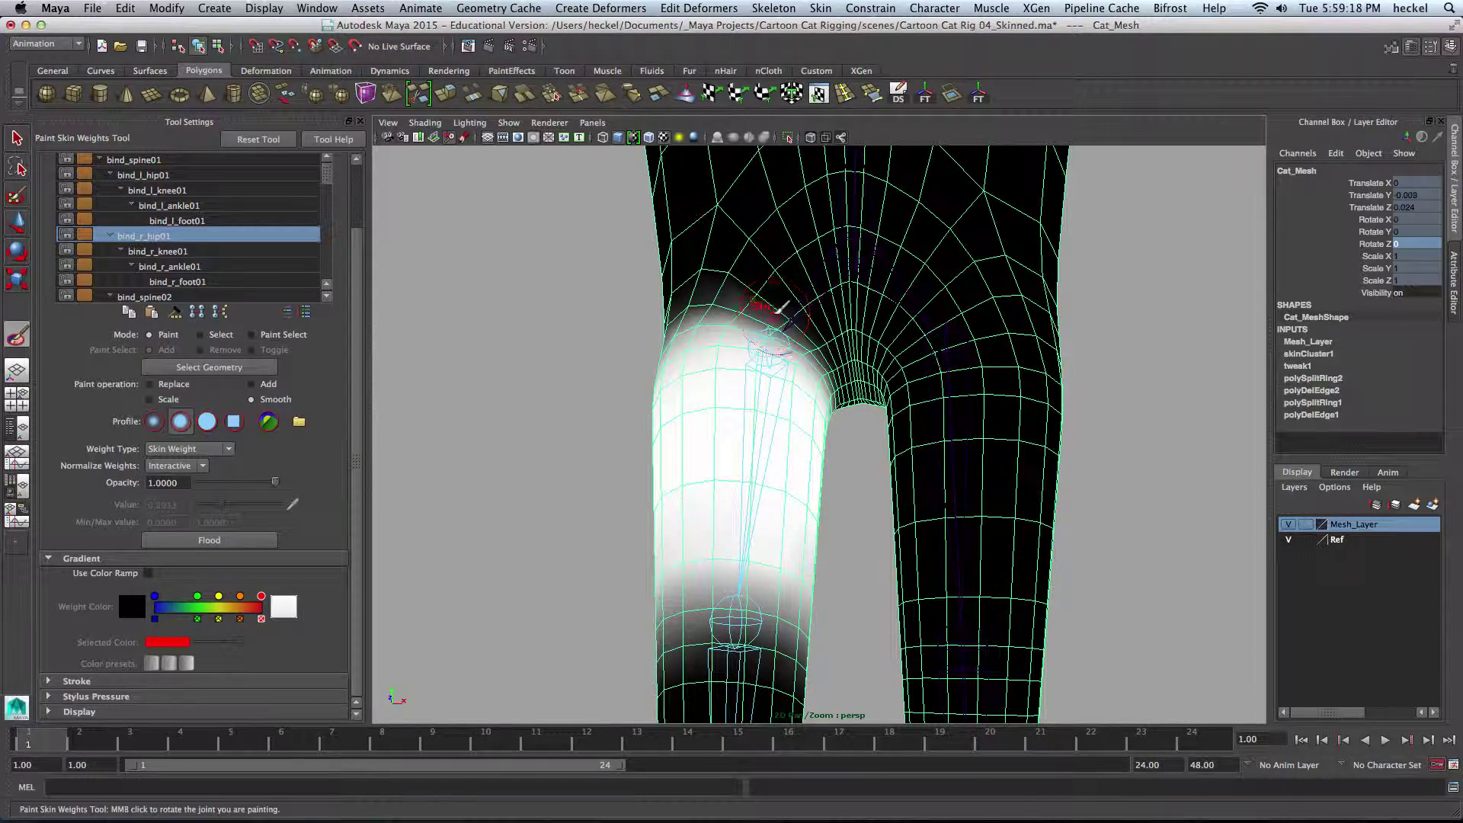
pyautogui.moveTo(780, 306); pyautogui.dragTo(705, 301)
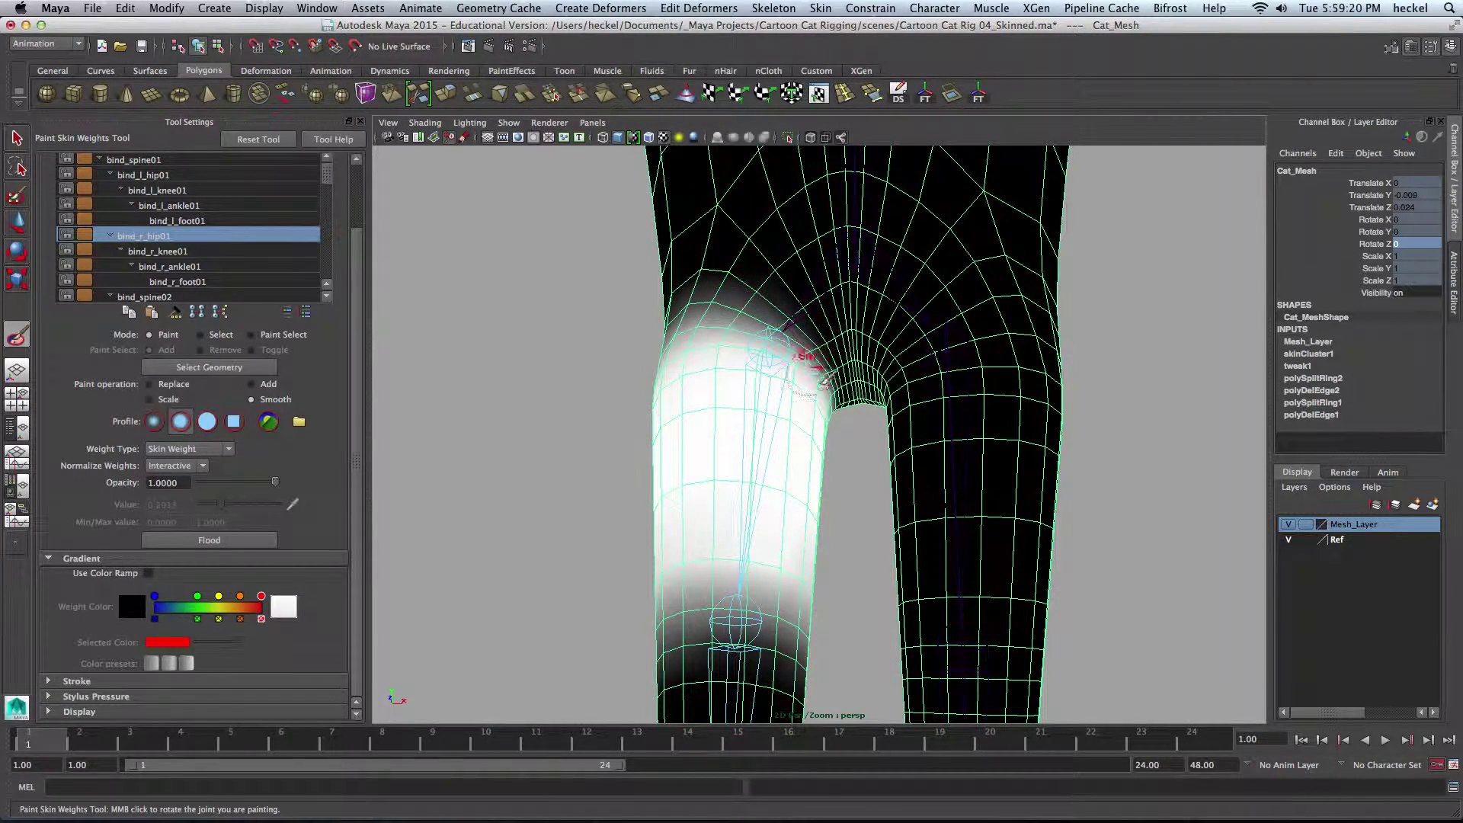
pyautogui.keyDown('alt'); pyautogui.moveTo(833, 392); pyautogui.dragTo(834, 356); pyautogui.keyUp('alt')
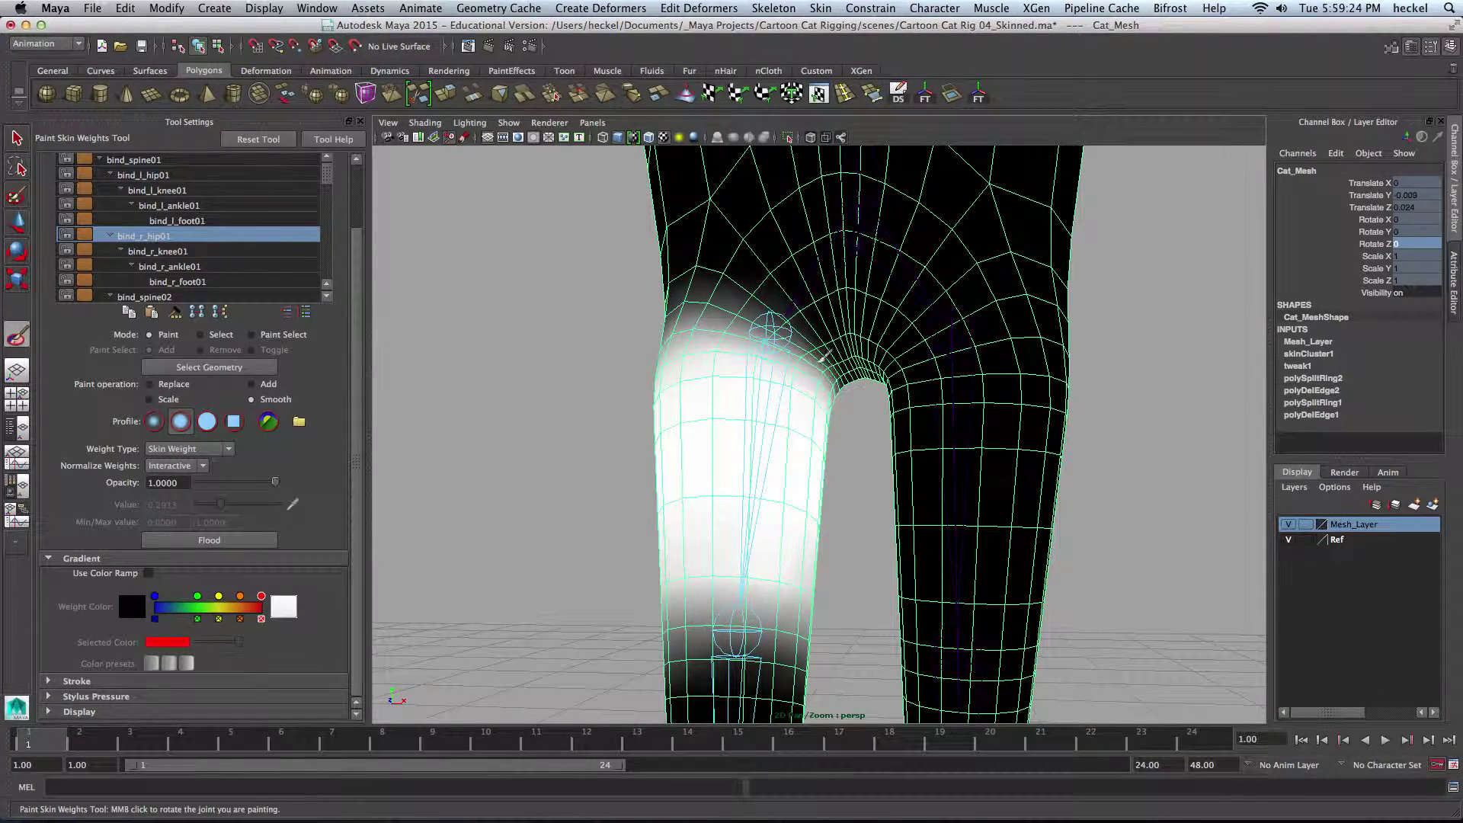
# Select the right hip joint and rotate it further forward to expose the hip crease
pyautogui.press('q')
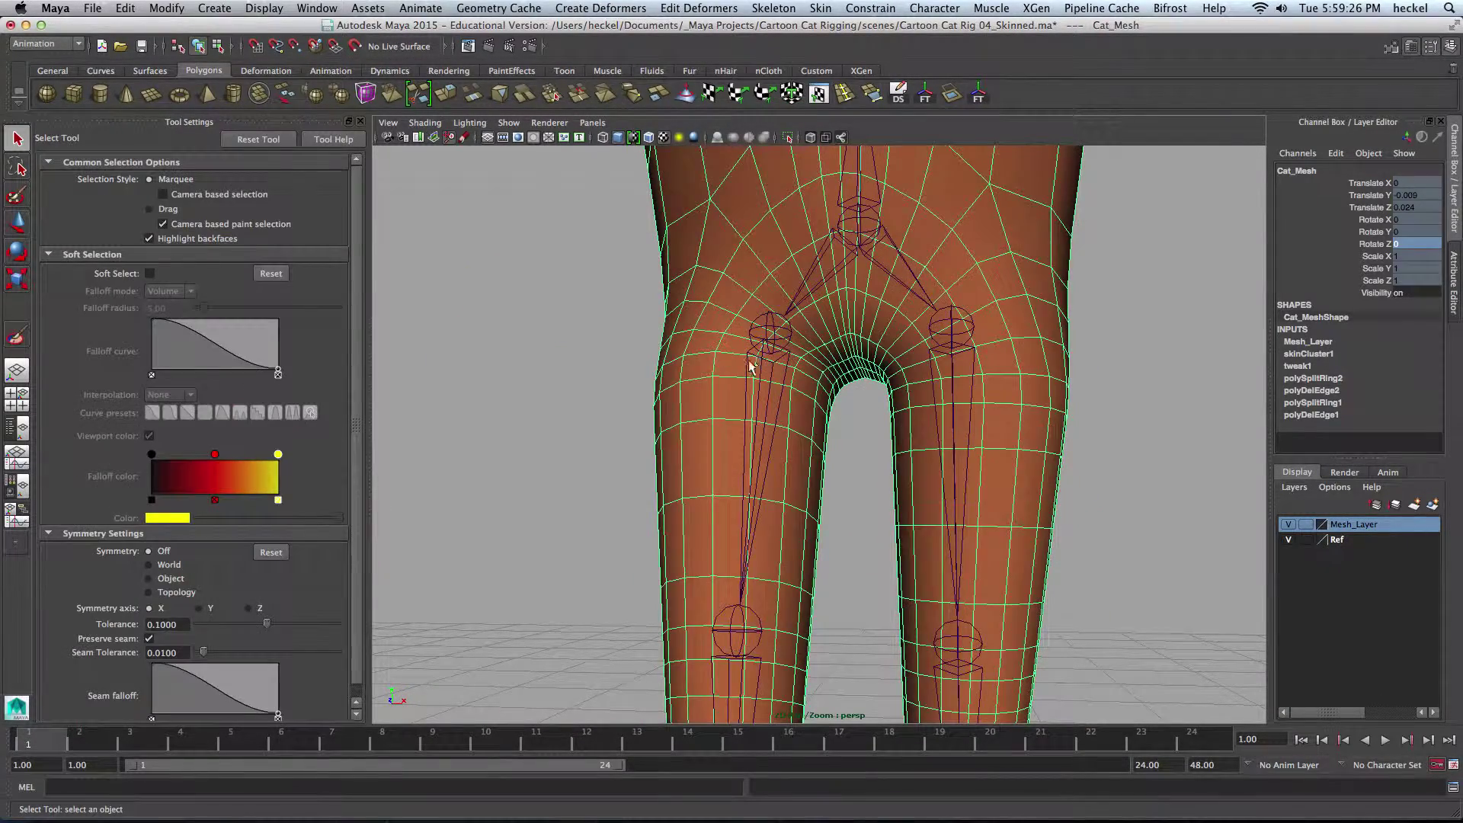
pyautogui.click(771, 394)
pyautogui.press('e')
pyautogui.moveTo(760, 374); pyautogui.dragTo(753, 323)
# Return to Paint Skin Weights on the cat mesh and smooth the right hip weights around the front and outer hip
pyautogui.click(787, 431)
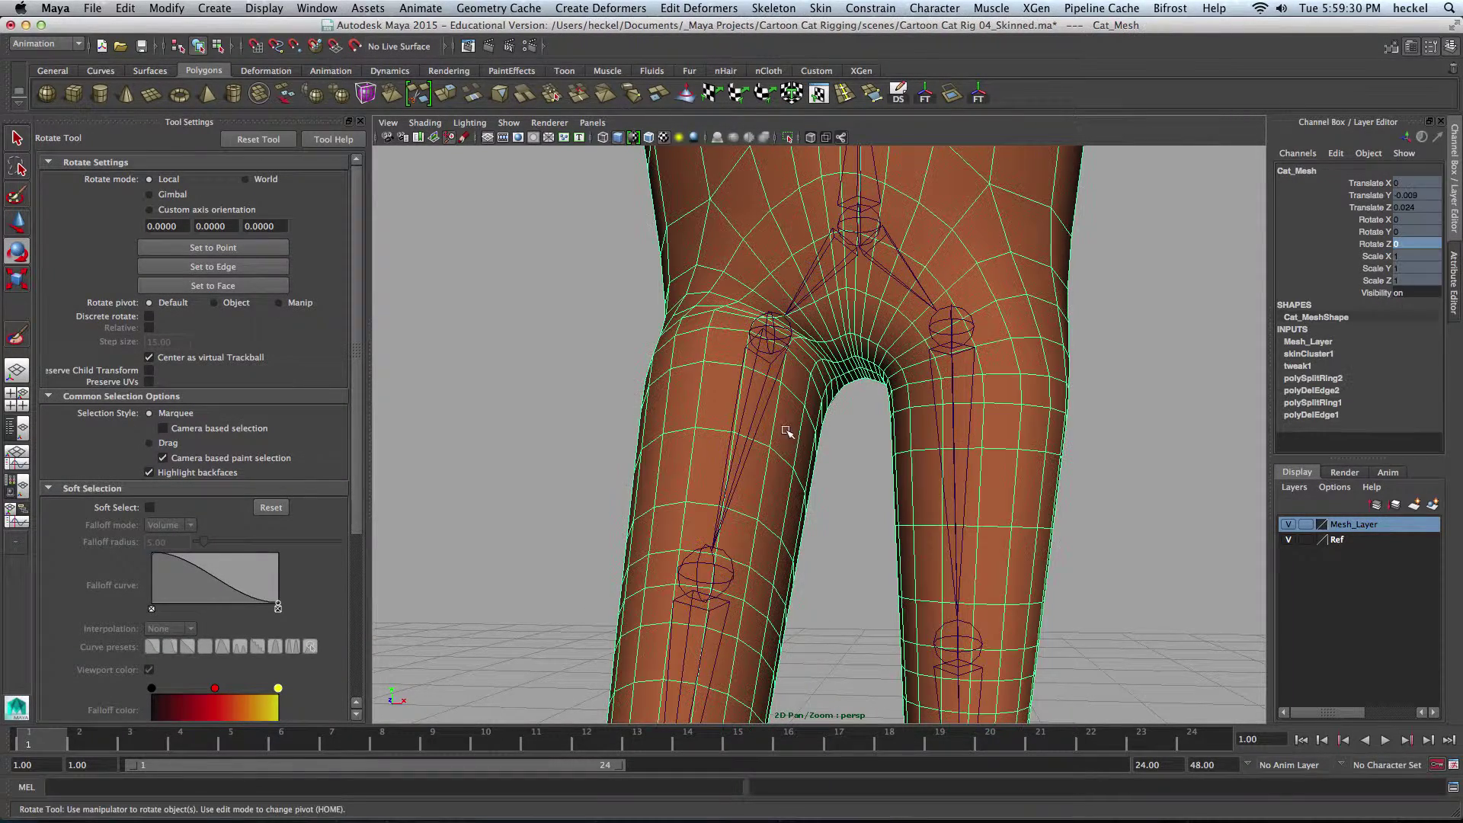
pyautogui.click(15, 333)
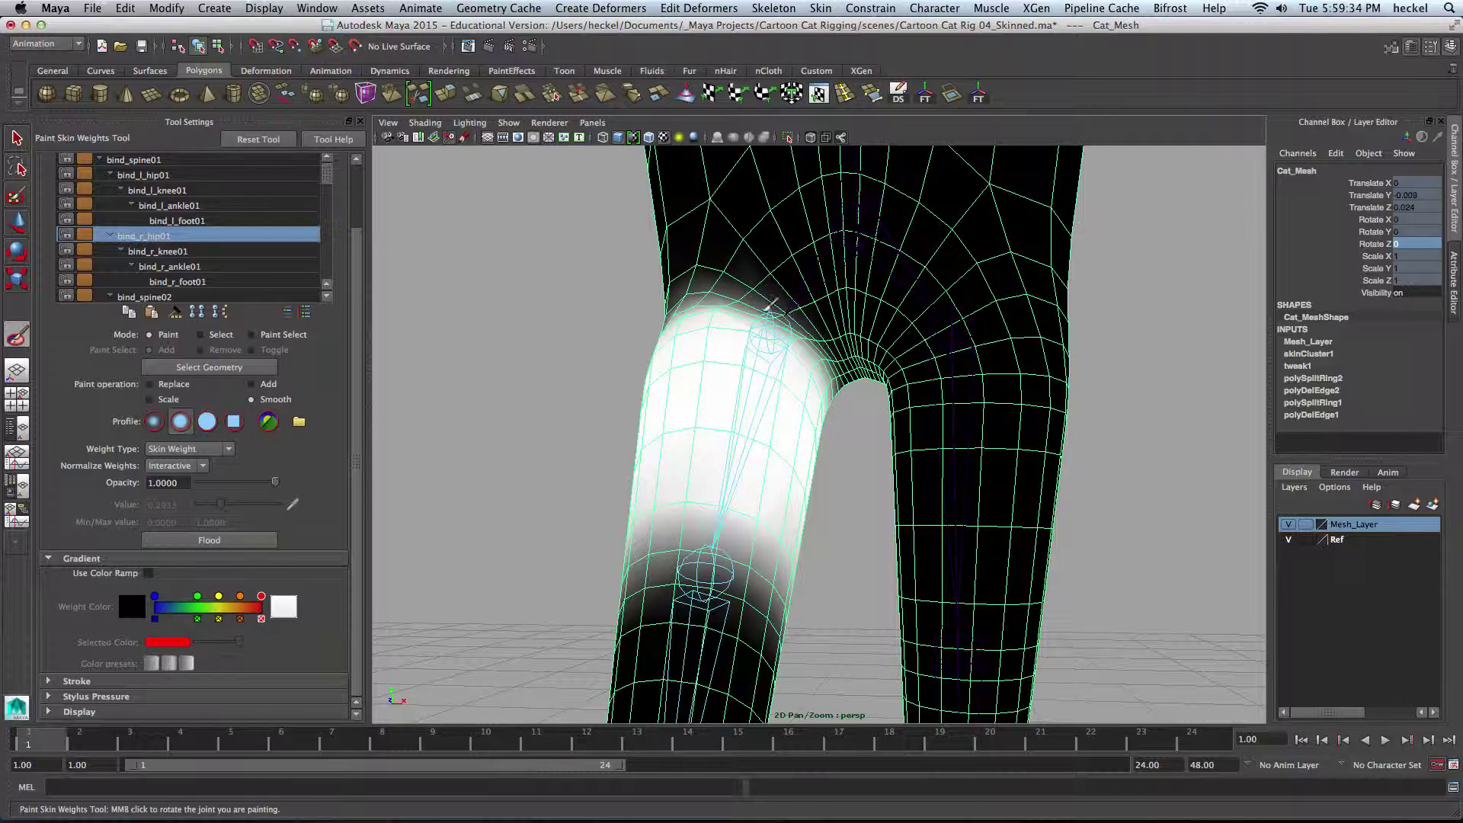
pyautogui.keyDown('alt'); pyautogui.moveTo(689, 299); pyautogui.dragTo(804, 333); pyautogui.keyUp('alt')
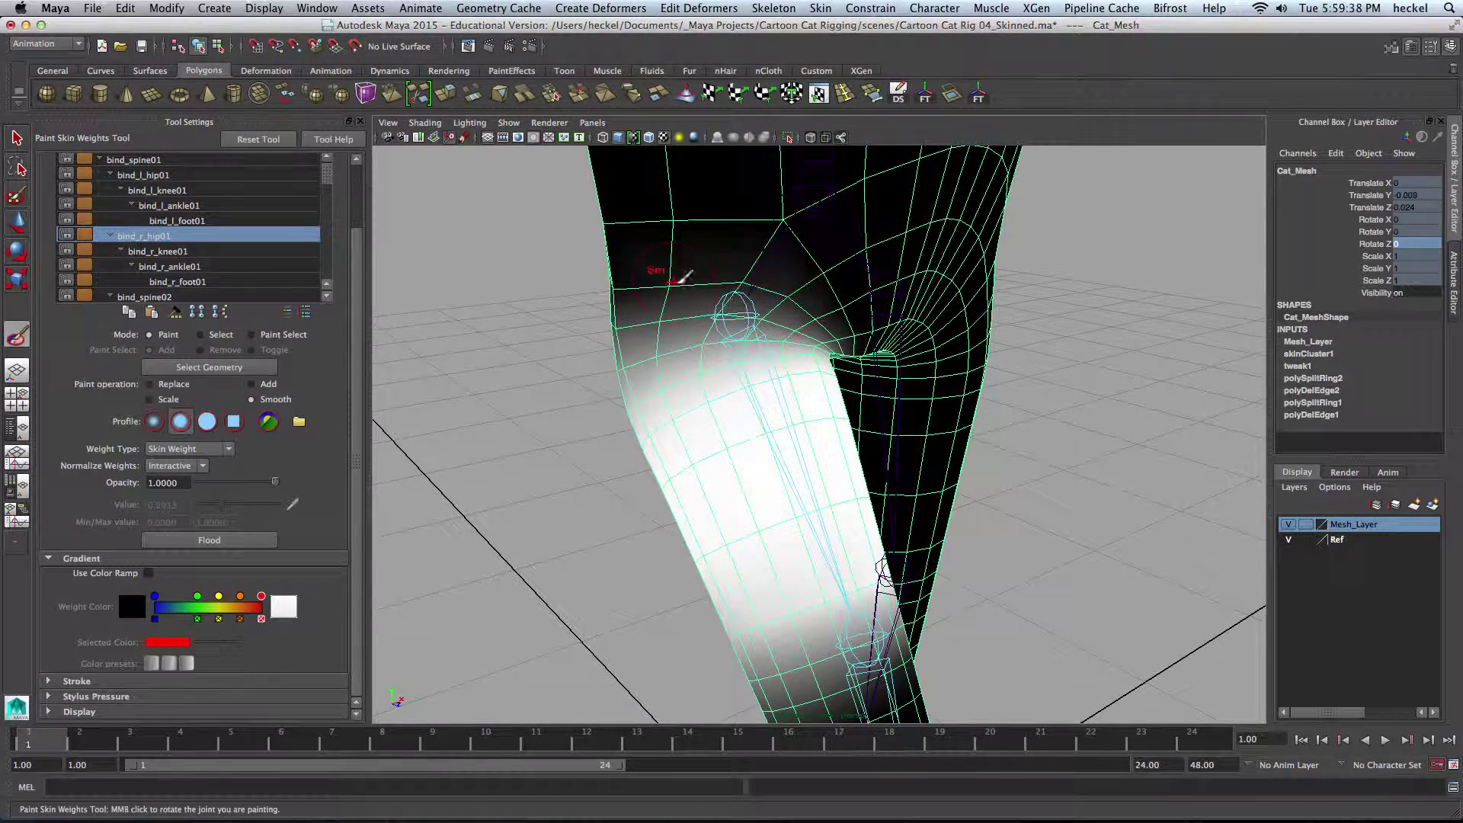
pyautogui.keyDown('alt'); pyautogui.moveTo(683, 277); pyautogui.dragTo(721, 276); pyautogui.keyUp('alt')
pyautogui.moveTo(755, 373)
pyautogui.keyDown('alt'); pyautogui.mouseDown()
pyautogui.moveTo(777, 379)
pyautogui.moveTo(728, 381)
pyautogui.moveTo(830, 378)
pyautogui.moveTo(901, 457)
pyautogui.moveTo(1010, 433)
pyautogui.moveTo(750, 416)
pyautogui.mouseUp(); pyautogui.keyUp('alt')
# Select the right hip joint and swing the leg back to about -59 degrees in Z to inspect the smoothed deformation
pyautogui.press('q')
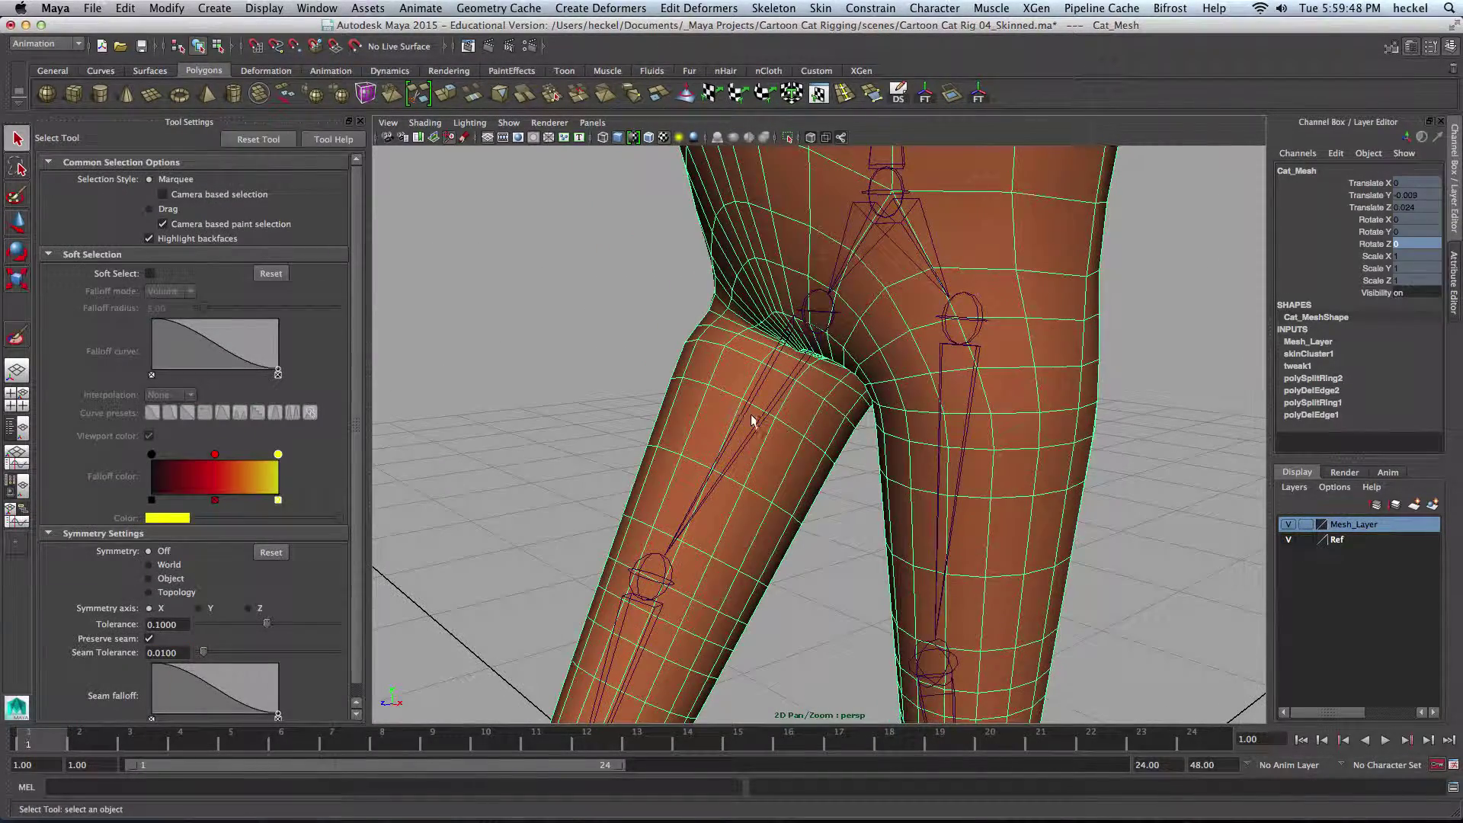
pyautogui.click(751, 421)
pyautogui.press('e')
pyautogui.moveTo(758, 356); pyautogui.dragTo(773, 326)
pyautogui.keyDown('alt'); pyautogui.moveTo(875, 343); pyautogui.dragTo(785, 373, button='right'); pyautogui.keyUp('alt')
pyautogui.moveTo(820, 395)
pyautogui.keyDown('alt'); pyautogui.mouseDown()
pyautogui.moveTo(716, 403)
pyautogui.moveTo(1061, 415)
pyautogui.moveTo(832, 391)
pyautogui.mouseUp(); pyautogui.keyUp('alt')
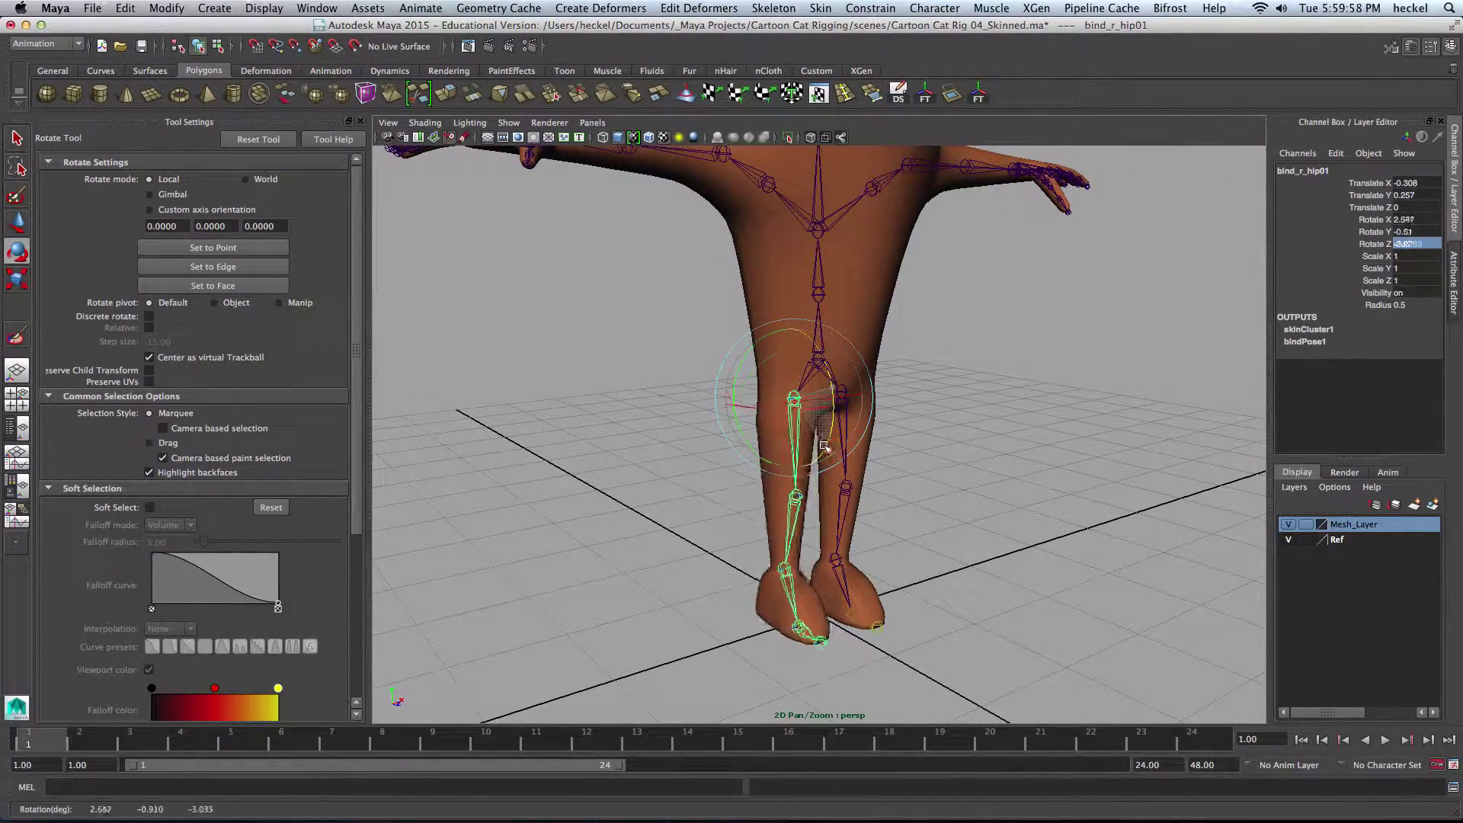
pyautogui.keyDown('alt'); pyautogui.moveTo(659, 405); pyautogui.dragTo(774, 385); pyautogui.keyUp('alt')
pyautogui.scroll(5, 772, 389)
pyautogui.keyDown('alt'); pyautogui.moveTo(679, 416); pyautogui.dragTo(920, 406); pyautogui.keyUp('alt')
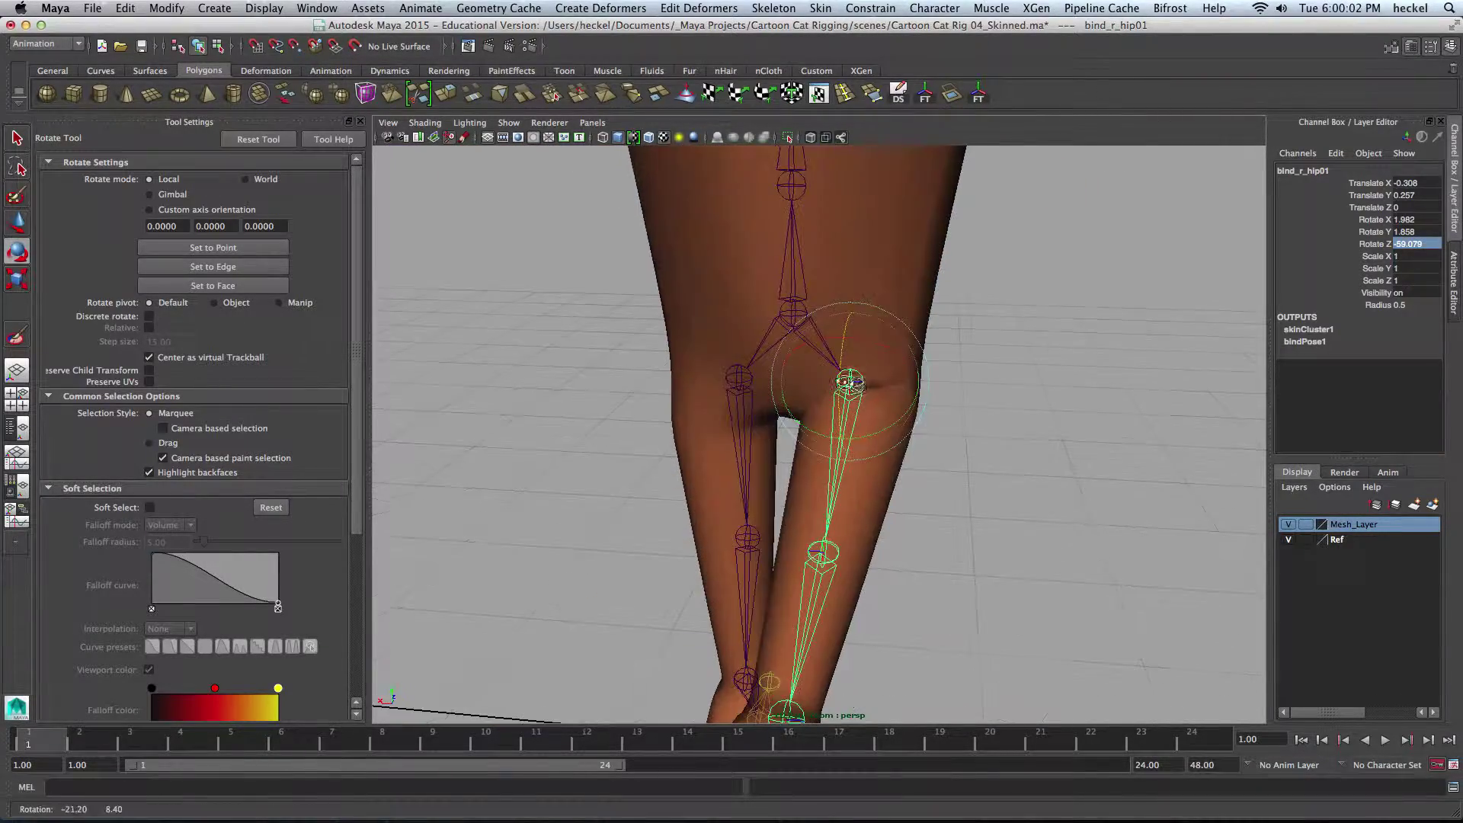
# Set the right hip joint's backward bend to about -19.3 degrees in Z, exposing the back of the hip
pyautogui.moveTo(844, 360)
pyautogui.mouseDown()
pyautogui.moveTo(836, 413)
pyautogui.moveTo(847, 372)
pyautogui.mouseUp()
pyautogui.keyDown('alt'); pyautogui.moveTo(847, 371); pyautogui.dragTo(947, 355, button='right'); pyautogui.keyUp('alt')
pyautogui.keyDown('alt'); pyautogui.moveTo(947, 355); pyautogui.dragTo(879, 403, button='middle'); pyautogui.keyUp('alt')
pyautogui.keyDown('alt'); pyautogui.moveTo(878, 404); pyautogui.dragTo(811, 398); pyautogui.keyUp('alt')
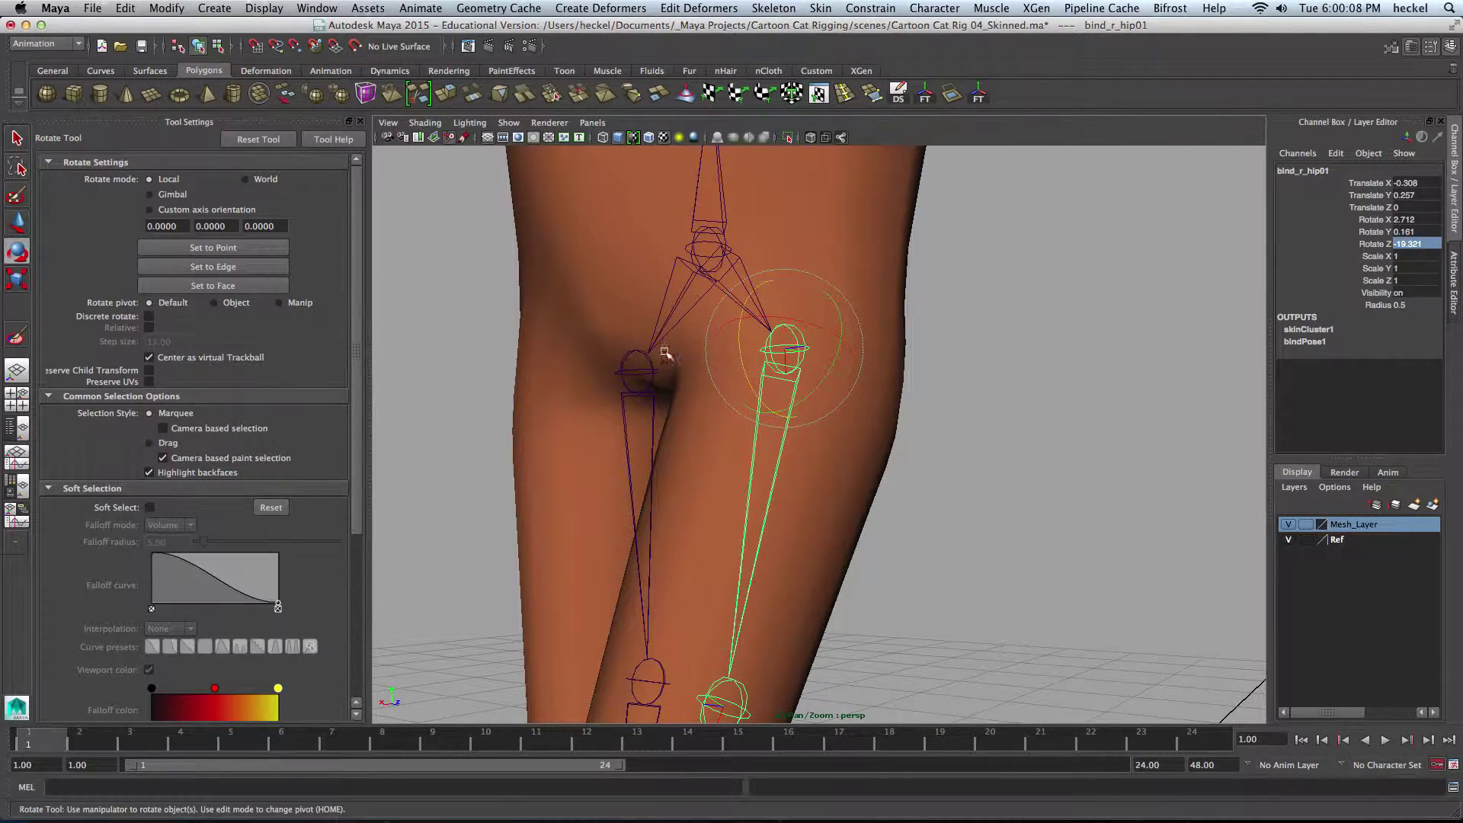
pyautogui.keyDown('alt'); pyautogui.moveTo(664, 352); pyautogui.dragTo(747, 408); pyautogui.keyUp('alt')
# Return to Paint Skin Weights on the cat mesh and smooth the right hip weights around the back of the hip and inner-thigh crease
pyautogui.click(855, 424)
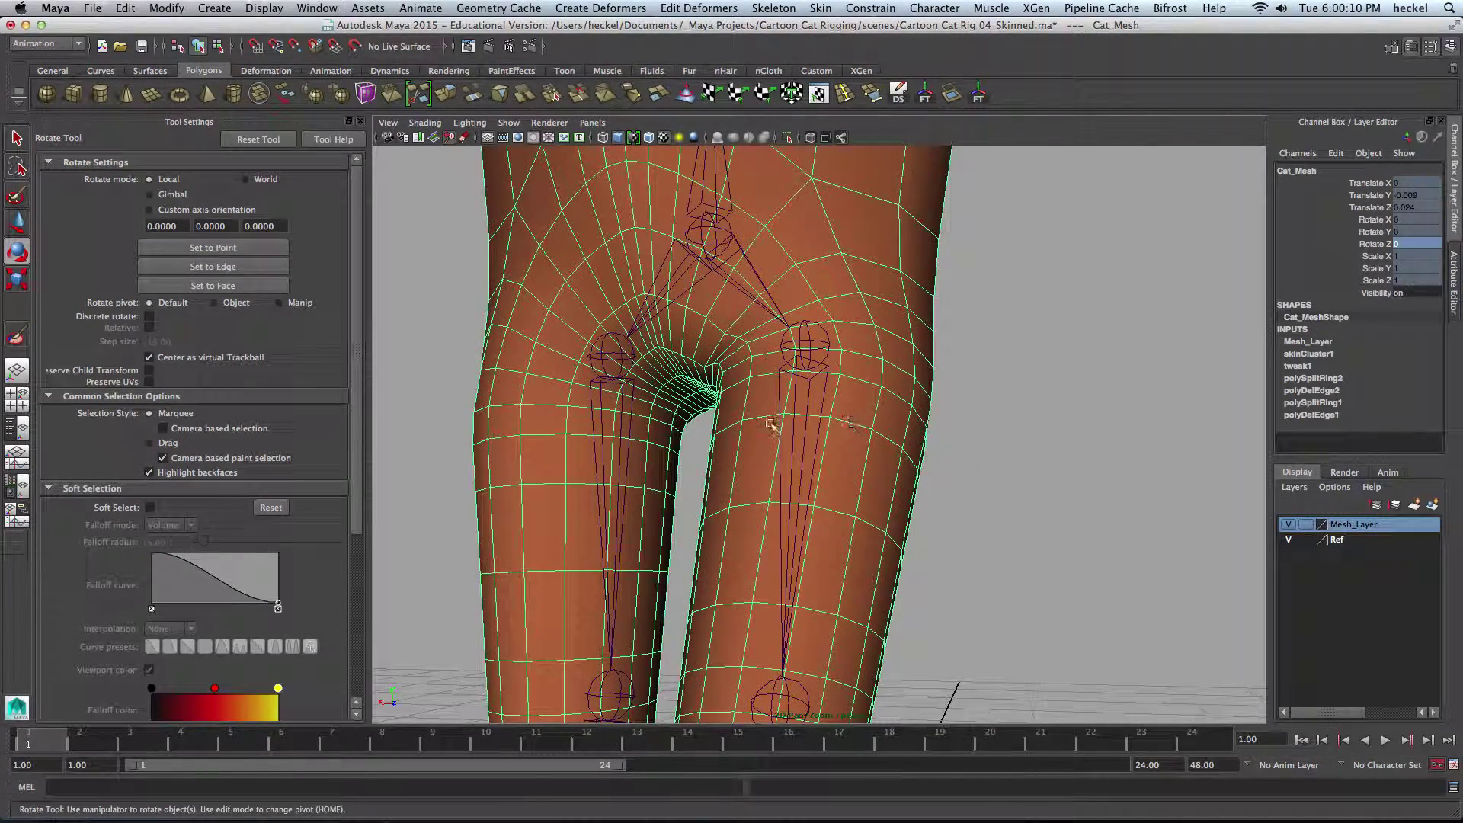
pyautogui.keyDown('alt'); pyautogui.moveTo(1121, 390); pyautogui.dragTo(956, 400, button='right'); pyautogui.keyUp('alt')
pyautogui.click(16, 340)
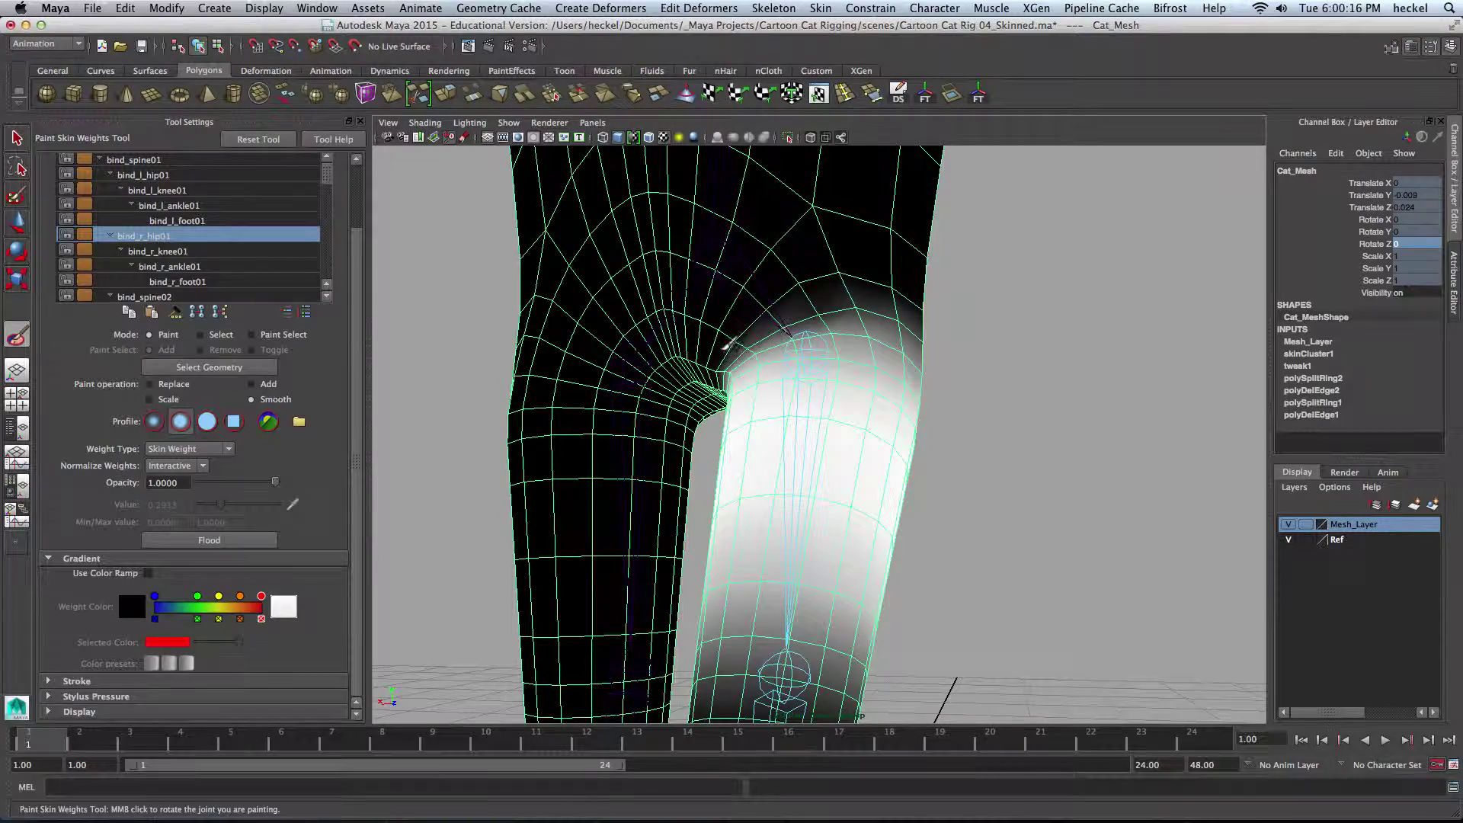
pyautogui.keyDown('alt'); pyautogui.moveTo(697, 370); pyautogui.dragTo(827, 352); pyautogui.keyUp('alt')
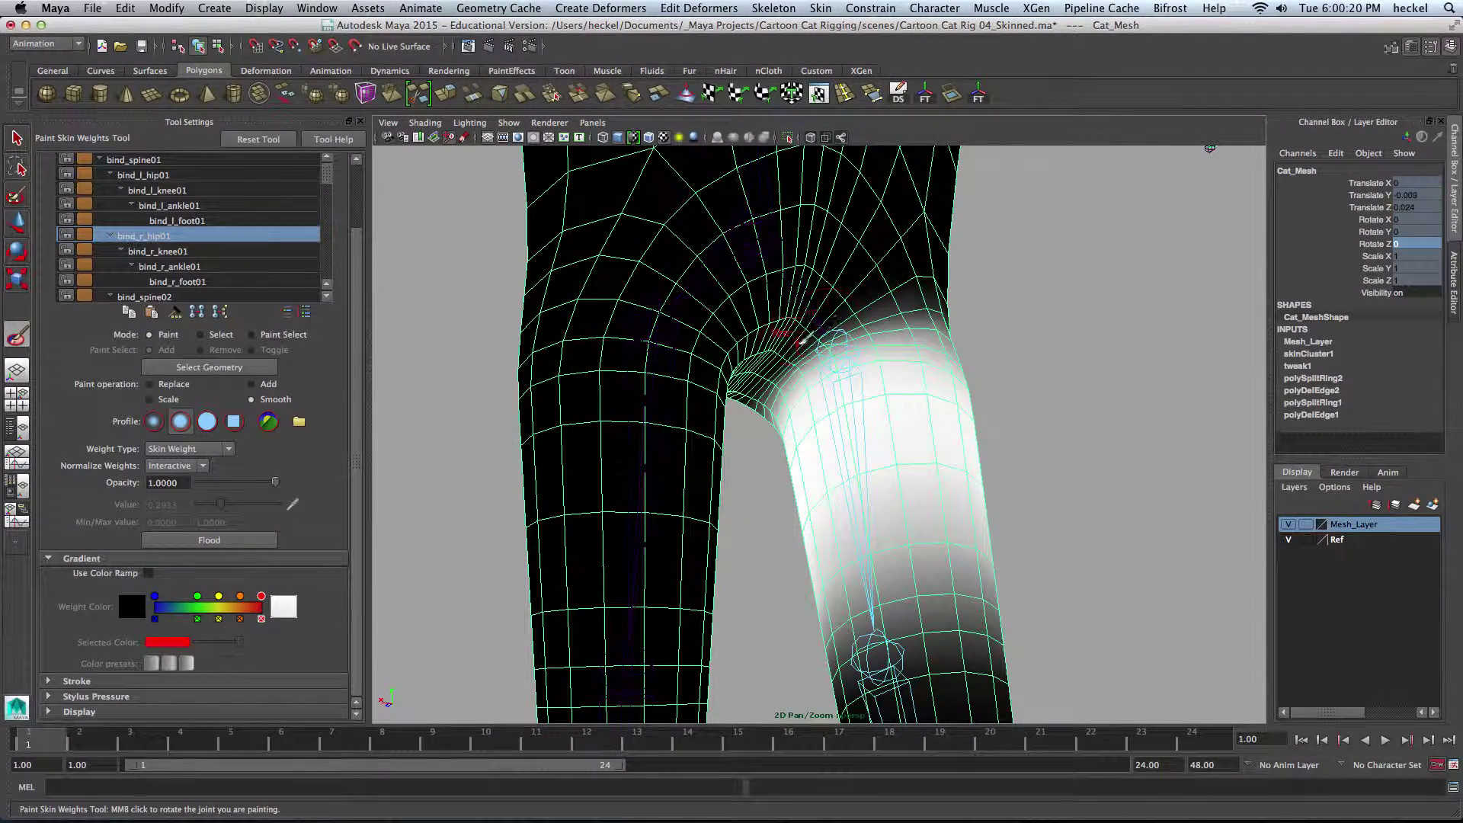
pyautogui.keyDown('alt'); pyautogui.moveTo(925, 326); pyautogui.dragTo(844, 357); pyautogui.keyUp('alt')
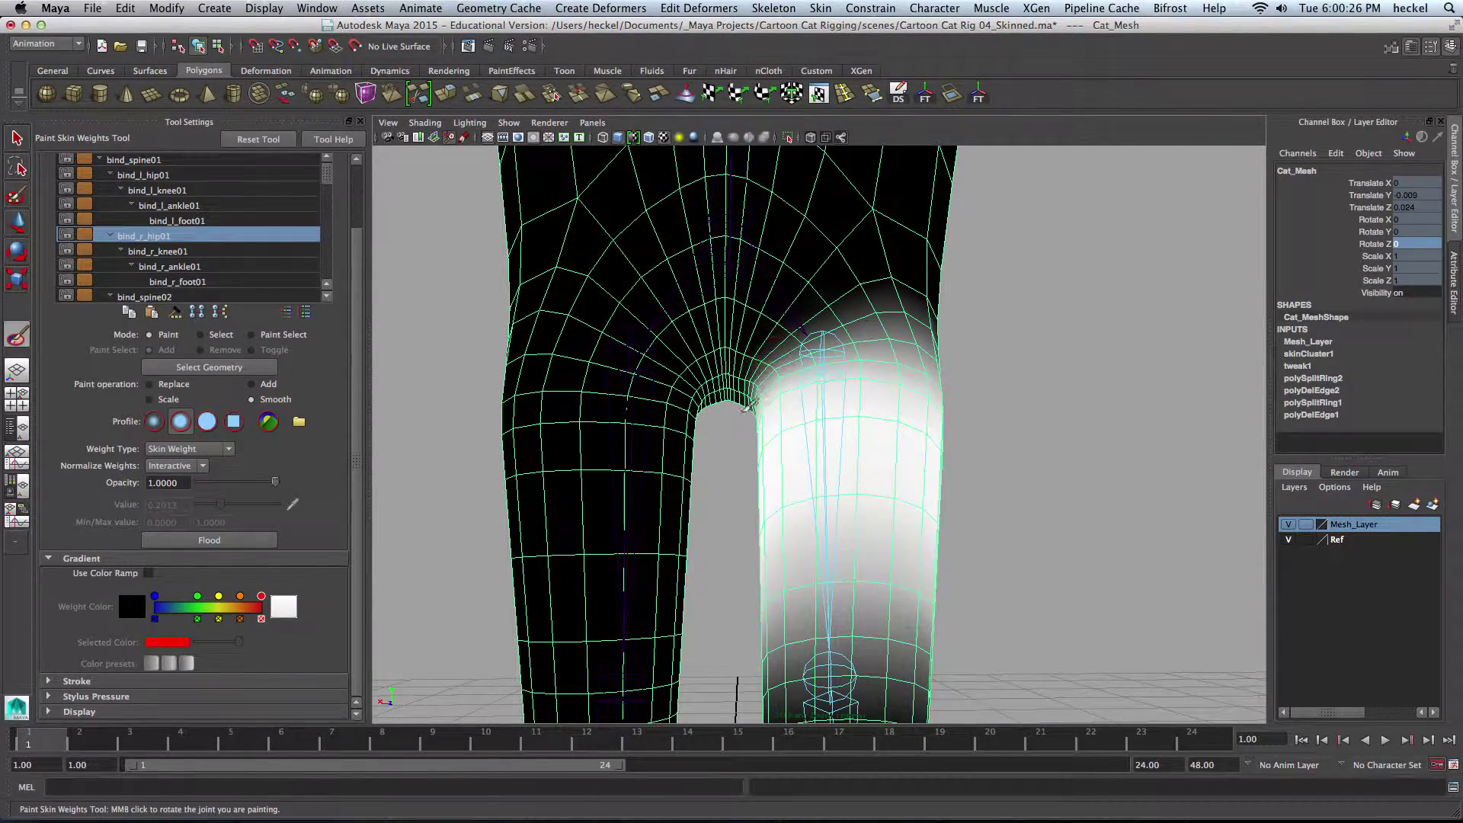
pyautogui.keyDown('alt'); pyautogui.moveTo(914, 388); pyautogui.dragTo(810, 428); pyautogui.keyUp('alt')
# Select the right hip joint and rotate the leg back to about -39 degrees in Z
pyautogui.press('q')
pyautogui.keyDown('alt'); pyautogui.moveTo(940, 434); pyautogui.dragTo(785, 440, button='right'); pyautogui.keyUp('alt')
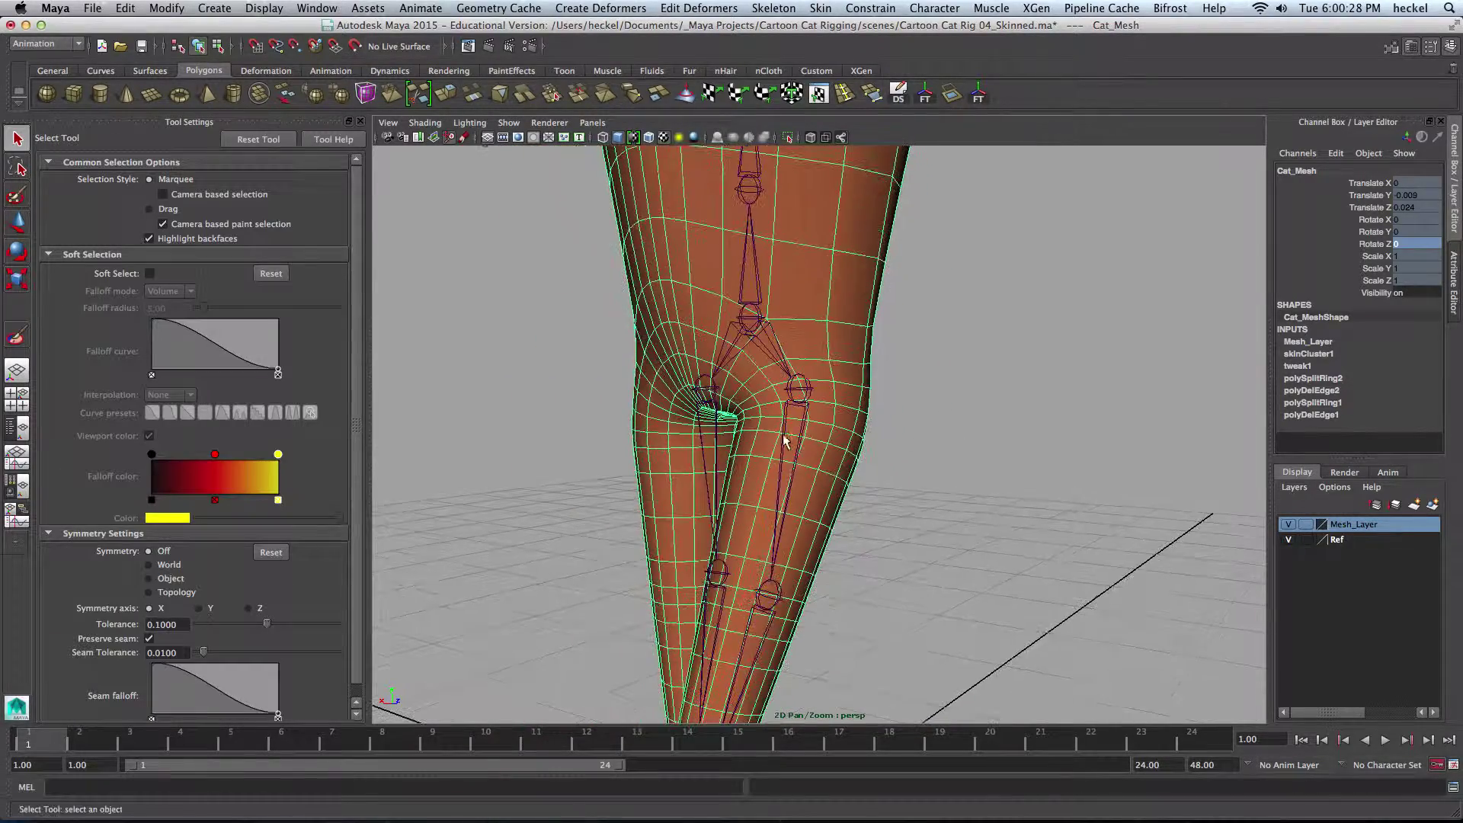
pyautogui.click(793, 461)
pyautogui.press('e')
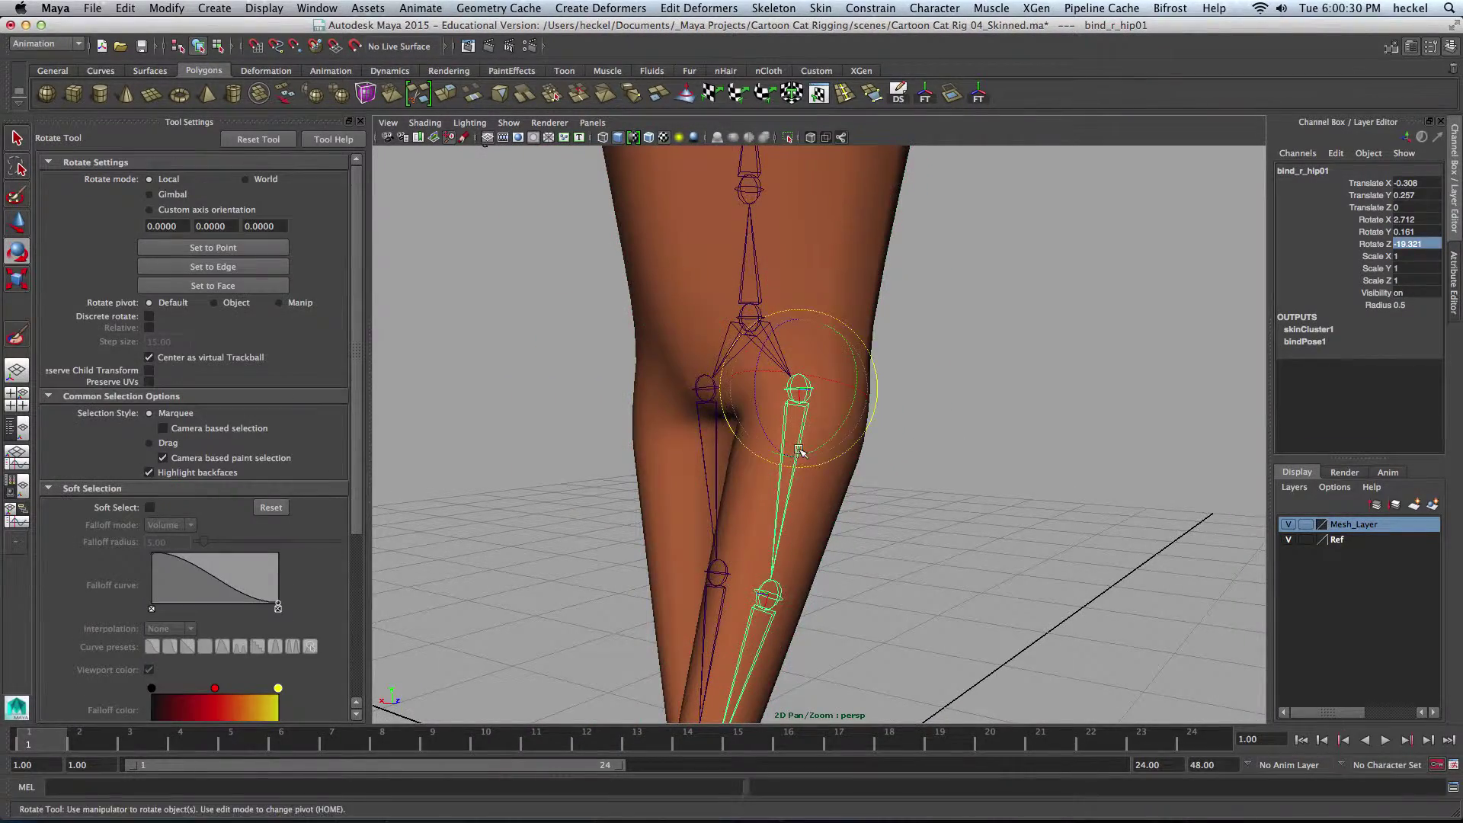
pyautogui.keyDown('alt'); pyautogui.moveTo(795, 465); pyautogui.dragTo(804, 385); pyautogui.keyUp('alt')
pyautogui.moveTo(800, 377); pyautogui.dragTo(883, 399)
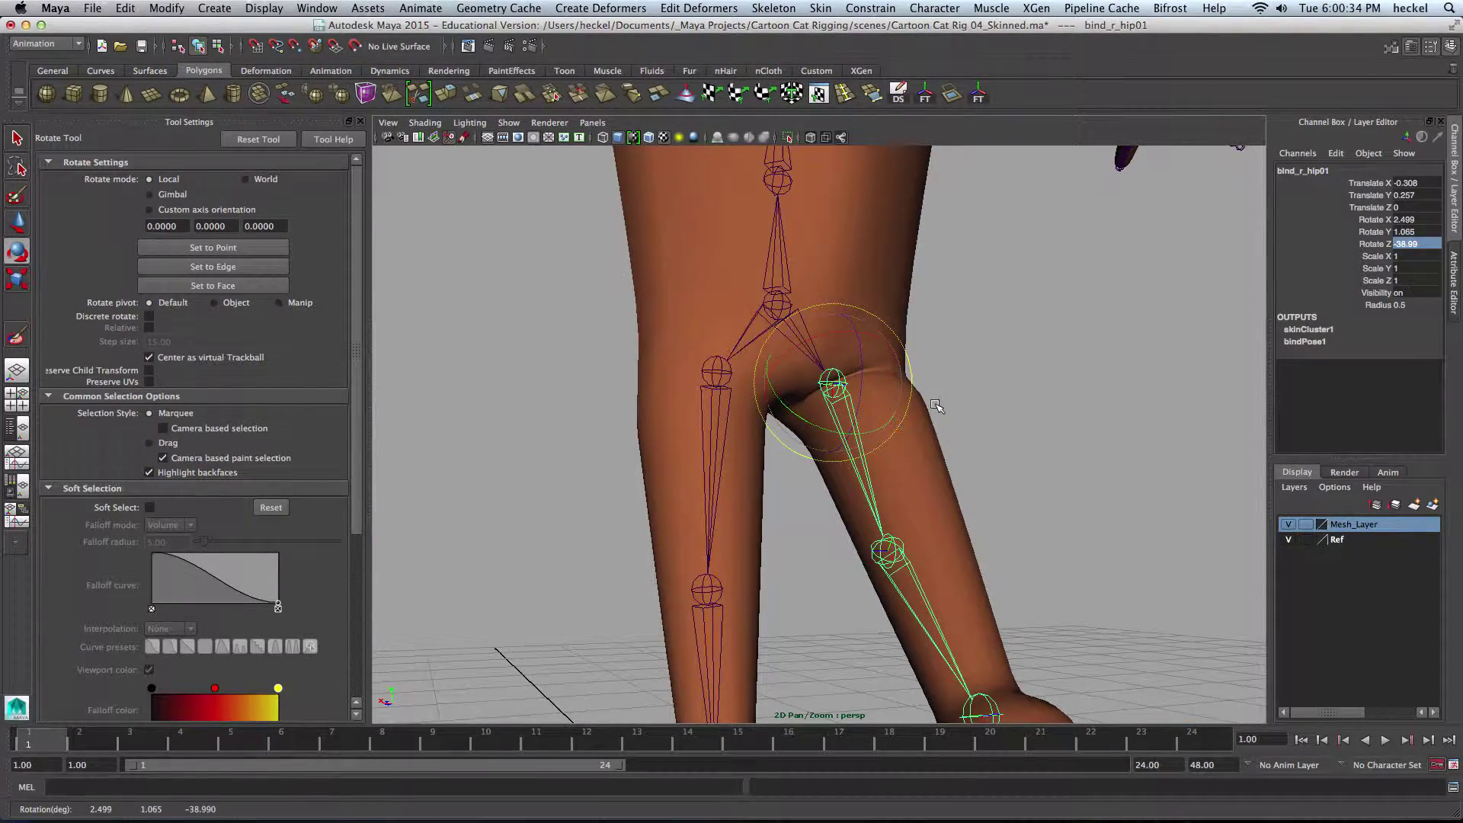
# Resume painting on the cat mesh and smooth the right hip influence across the buttock, rear crease and outer hip
pyautogui.click(918, 437)
pyautogui.keyDown('alt'); pyautogui.moveTo(962, 416); pyautogui.dragTo(939, 474, button='middle'); pyautogui.keyUp('alt')
pyautogui.keyDown('alt'); pyautogui.moveTo(938, 474); pyautogui.dragTo(795, 462); pyautogui.keyUp('alt')
pyautogui.keyDown('alt'); pyautogui.moveTo(794, 460); pyautogui.dragTo(873, 460, button='right'); pyautogui.keyUp('alt')
pyautogui.press('y')
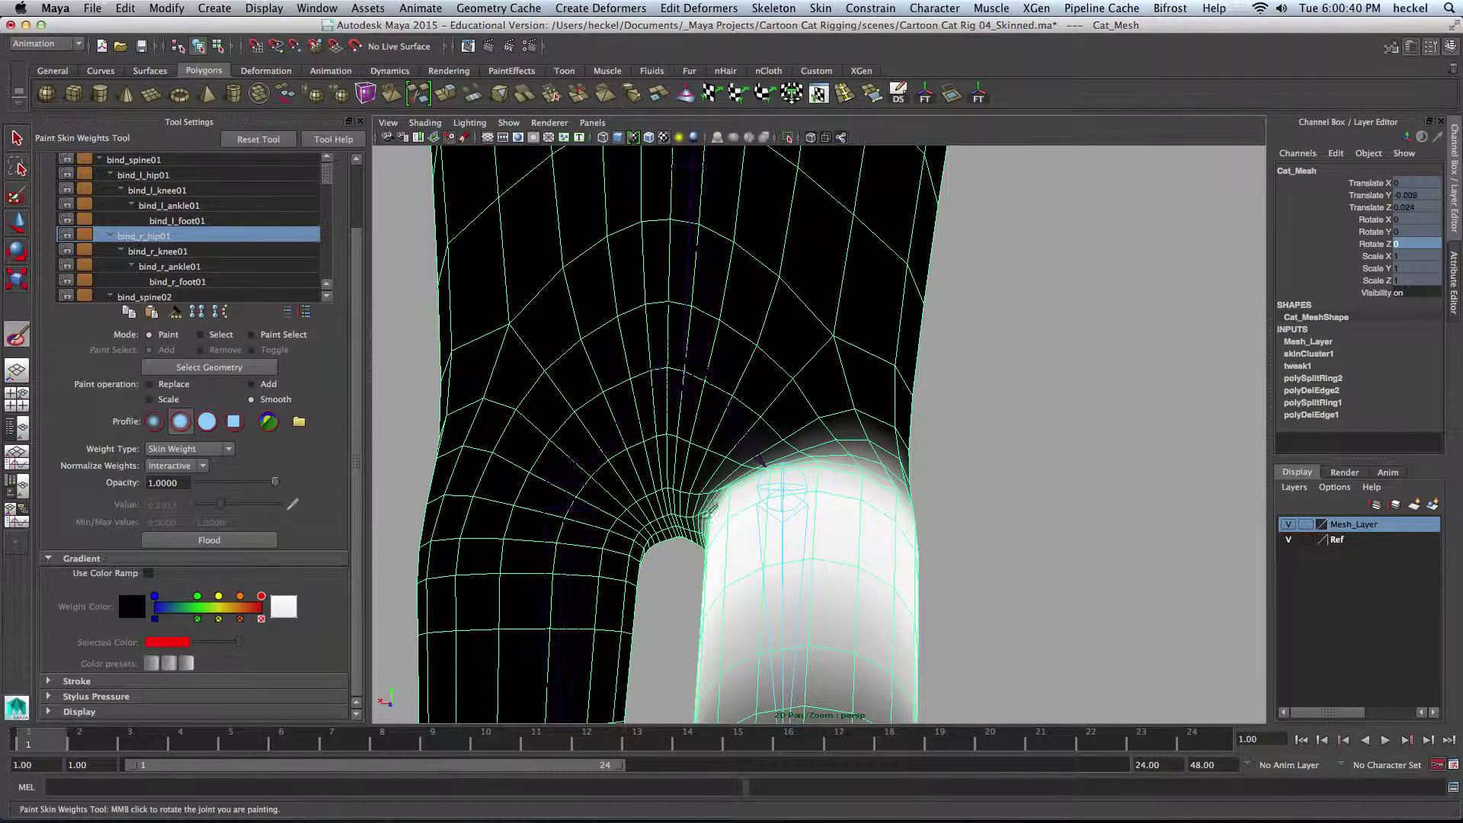
pyautogui.keyDown('alt'); pyautogui.moveTo(858, 464); pyautogui.dragTo(917, 482); pyautogui.keyUp('alt')
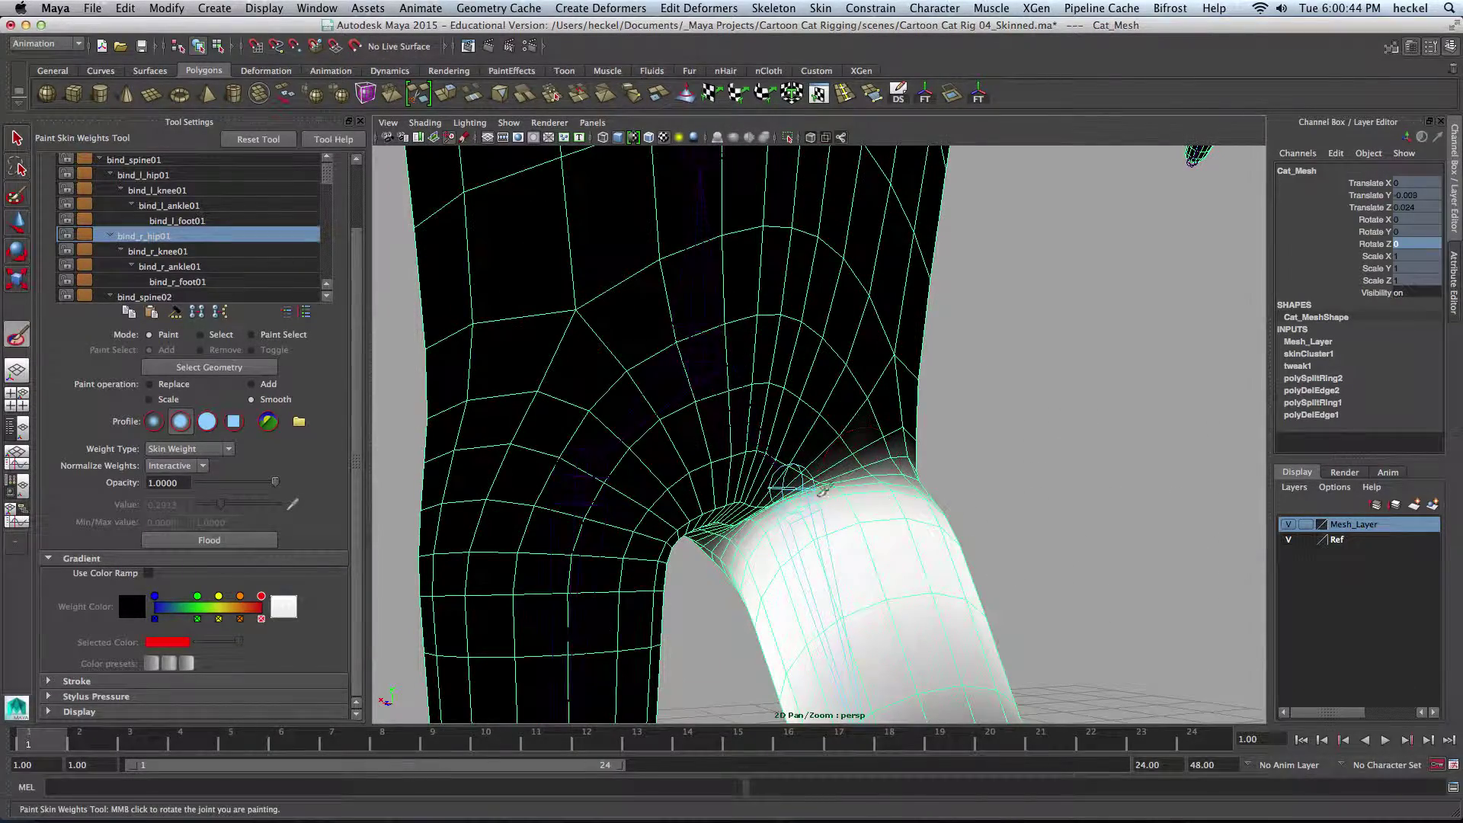
pyautogui.keyDown('alt'); pyautogui.moveTo(783, 505); pyautogui.dragTo(800, 444); pyautogui.keyUp('alt')
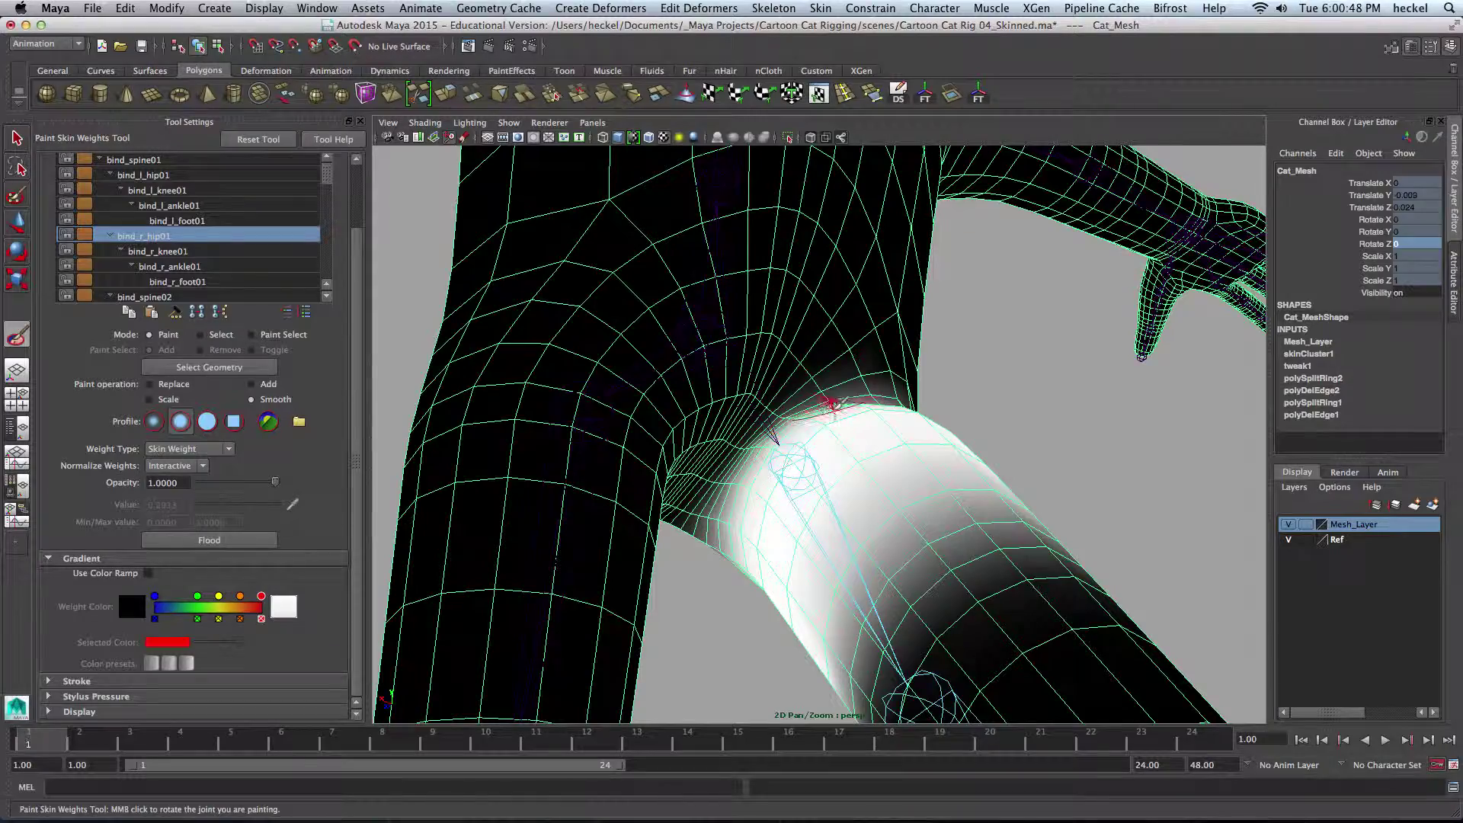
pyautogui.keyDown('alt'); pyautogui.moveTo(774, 438); pyautogui.dragTo(781, 495); pyautogui.keyUp('alt')
pyautogui.keyDown('alt'); pyautogui.moveTo(781, 495); pyautogui.dragTo(650, 481, button='right'); pyautogui.keyUp('alt')
pyautogui.keyDown('alt'); pyautogui.moveTo(649, 482); pyautogui.dragTo(830, 481); pyautogui.keyUp('alt')
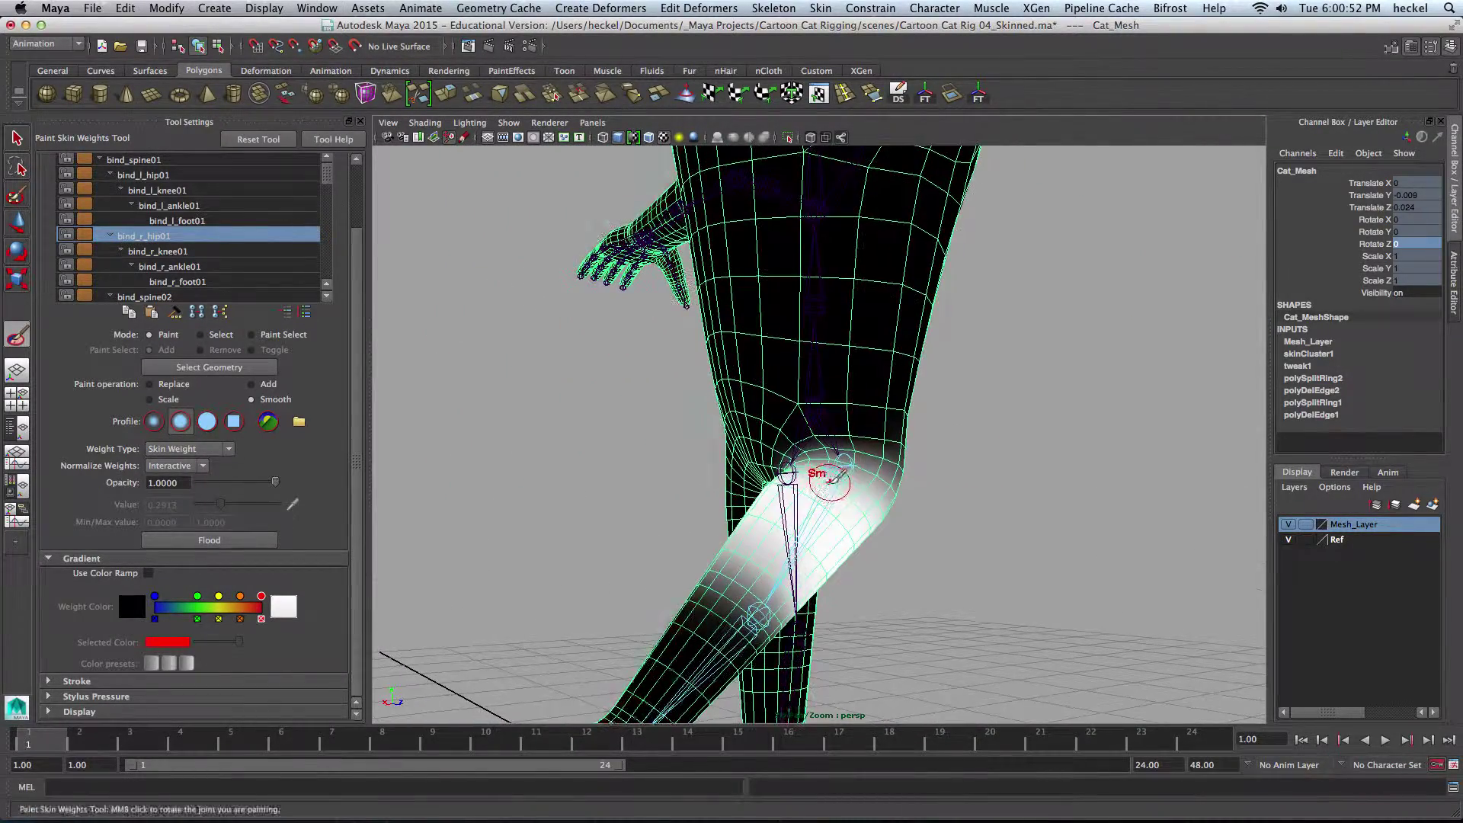
# Select the right hip joint, test how the leg deforms when swung, and undo the last rotation
pyautogui.press('q')
pyautogui.keyDown('alt'); pyautogui.moveTo(979, 481); pyautogui.dragTo(859, 523, button='right'); pyautogui.keyUp('alt')
pyautogui.moveTo(858, 522)
pyautogui.keyDown('alt'); pyautogui.mouseDown()
pyautogui.moveTo(838, 495)
pyautogui.moveTo(845, 465)
pyautogui.moveTo(876, 457)
pyautogui.moveTo(793, 422)
pyautogui.moveTo(819, 488)
pyautogui.moveTo(869, 487)
pyautogui.moveTo(731, 457)
pyautogui.moveTo(685, 465)
pyautogui.moveTo(856, 480)
pyautogui.moveTo(876, 422)
pyautogui.moveTo(865, 457)
pyautogui.moveTo(830, 469)
pyautogui.moveTo(859, 440)
pyautogui.moveTo(837, 562)
pyautogui.moveTo(899, 549)
pyautogui.moveTo(821, 627)
pyautogui.moveTo(808, 621)
pyautogui.moveTo(937, 602)
pyautogui.moveTo(876, 617)
pyautogui.moveTo(906, 613)
pyautogui.mouseUp(); pyautogui.keyUp('alt')
pyautogui.click(827, 459)
pyautogui.press('e')
pyautogui.press('z')
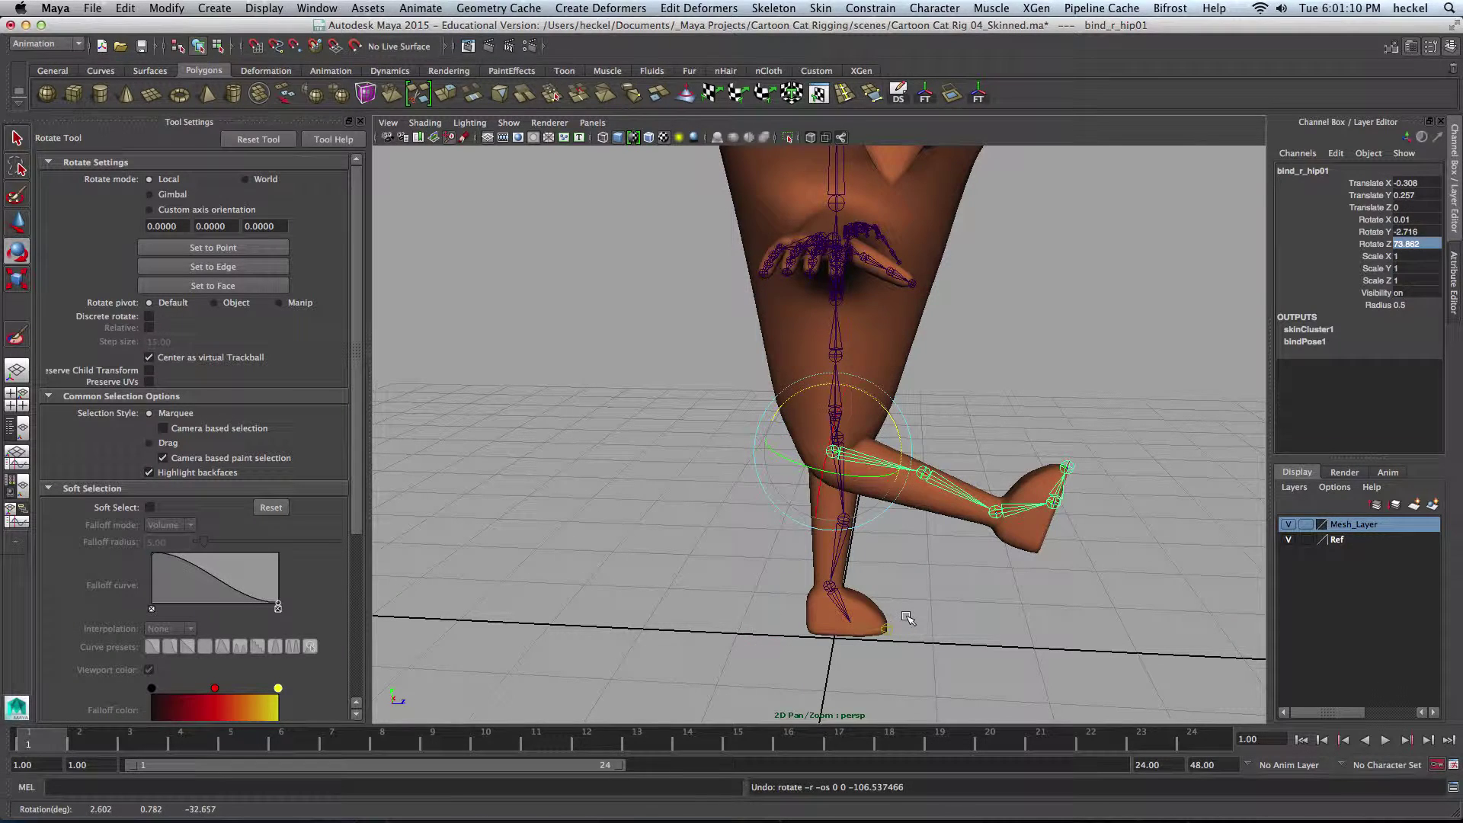
# Zero the right hip joint's X, Y and Z rotations to restore the rest pose, and clear the selection
pyautogui.moveTo(1429, 220); pyautogui.dragTo(1434, 242)
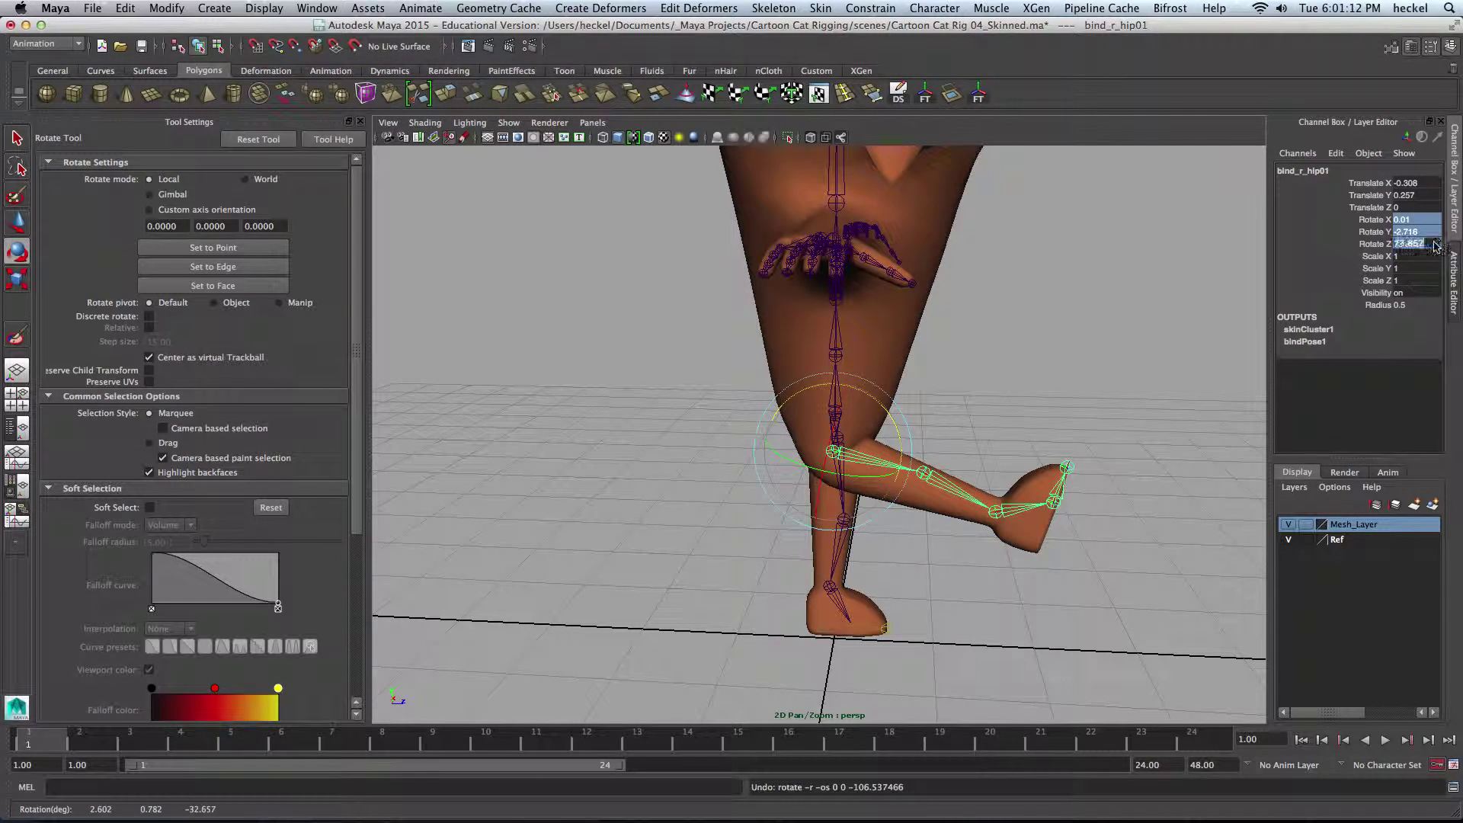
pyautogui.press('Return')
pyautogui.keyDown('alt'); pyautogui.moveTo(934, 387); pyautogui.dragTo(1070, 491); pyautogui.keyUp('alt')
pyautogui.click(1070, 491)
pyautogui.press('q')
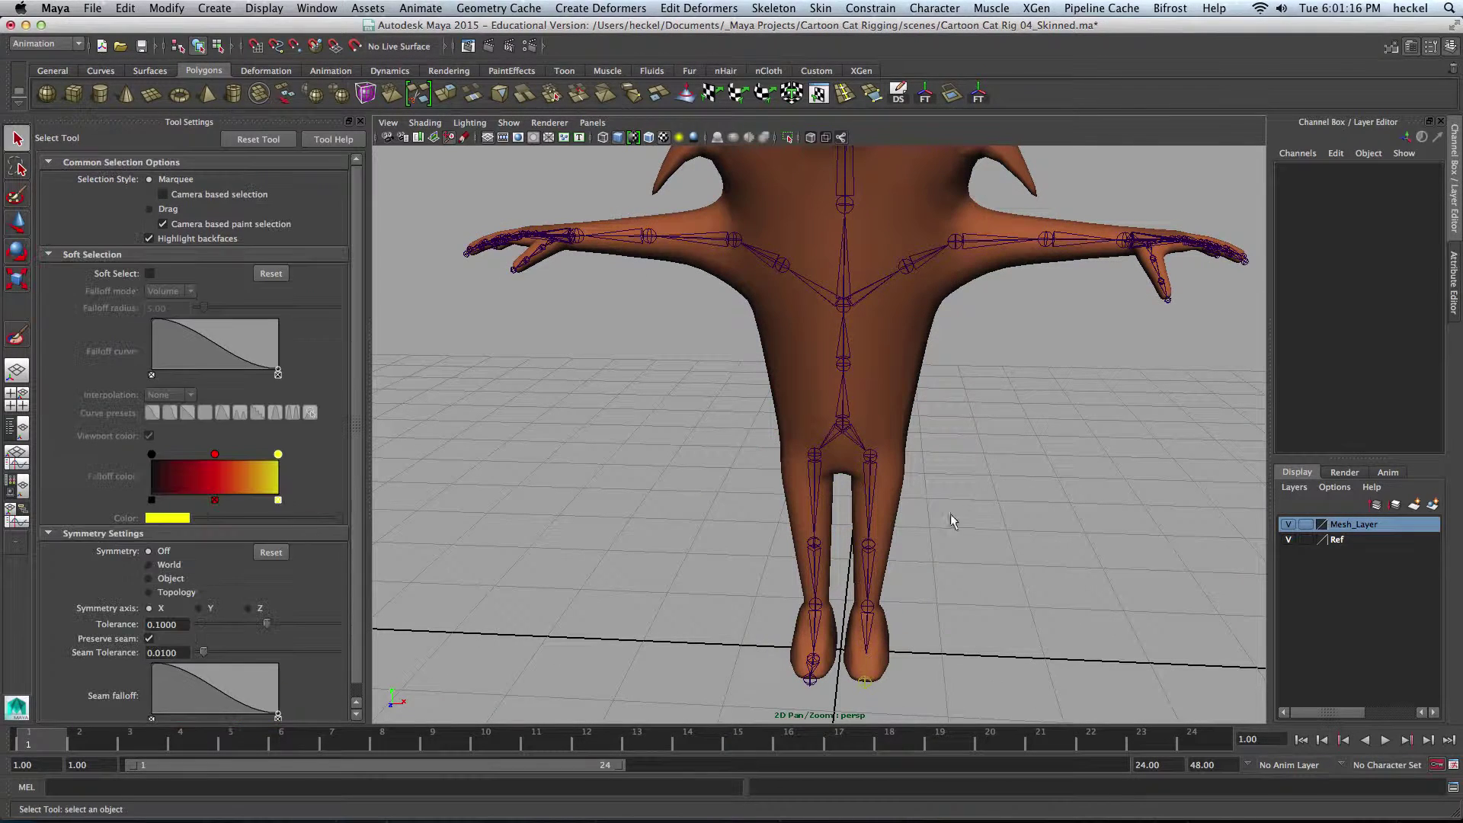
# Examine the hip, knee, ankle and foot joints of both legs by selecting them one after another
pyautogui.click(868, 491)
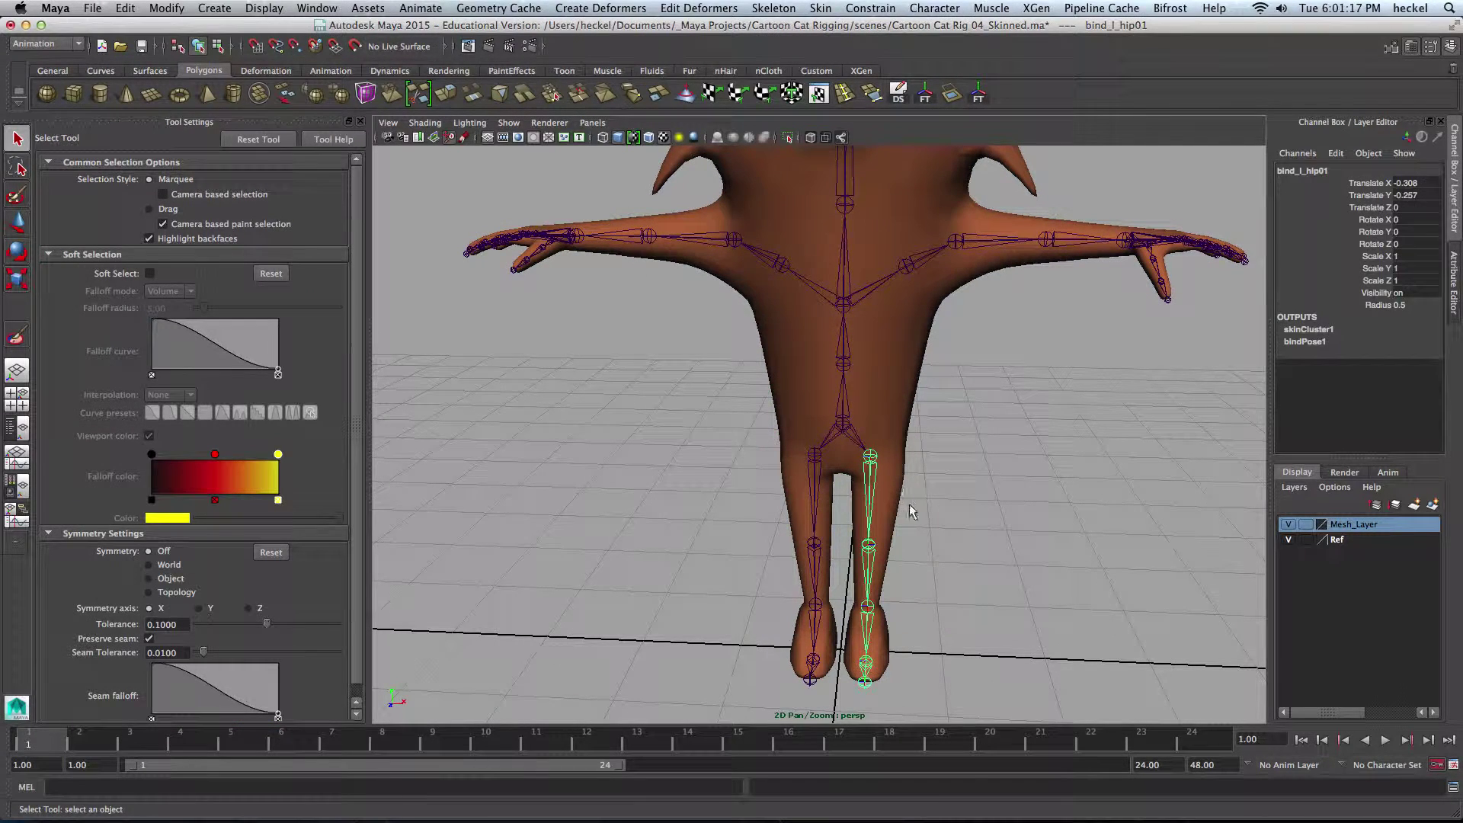
pyautogui.click(813, 573)
pyautogui.click(882, 595)
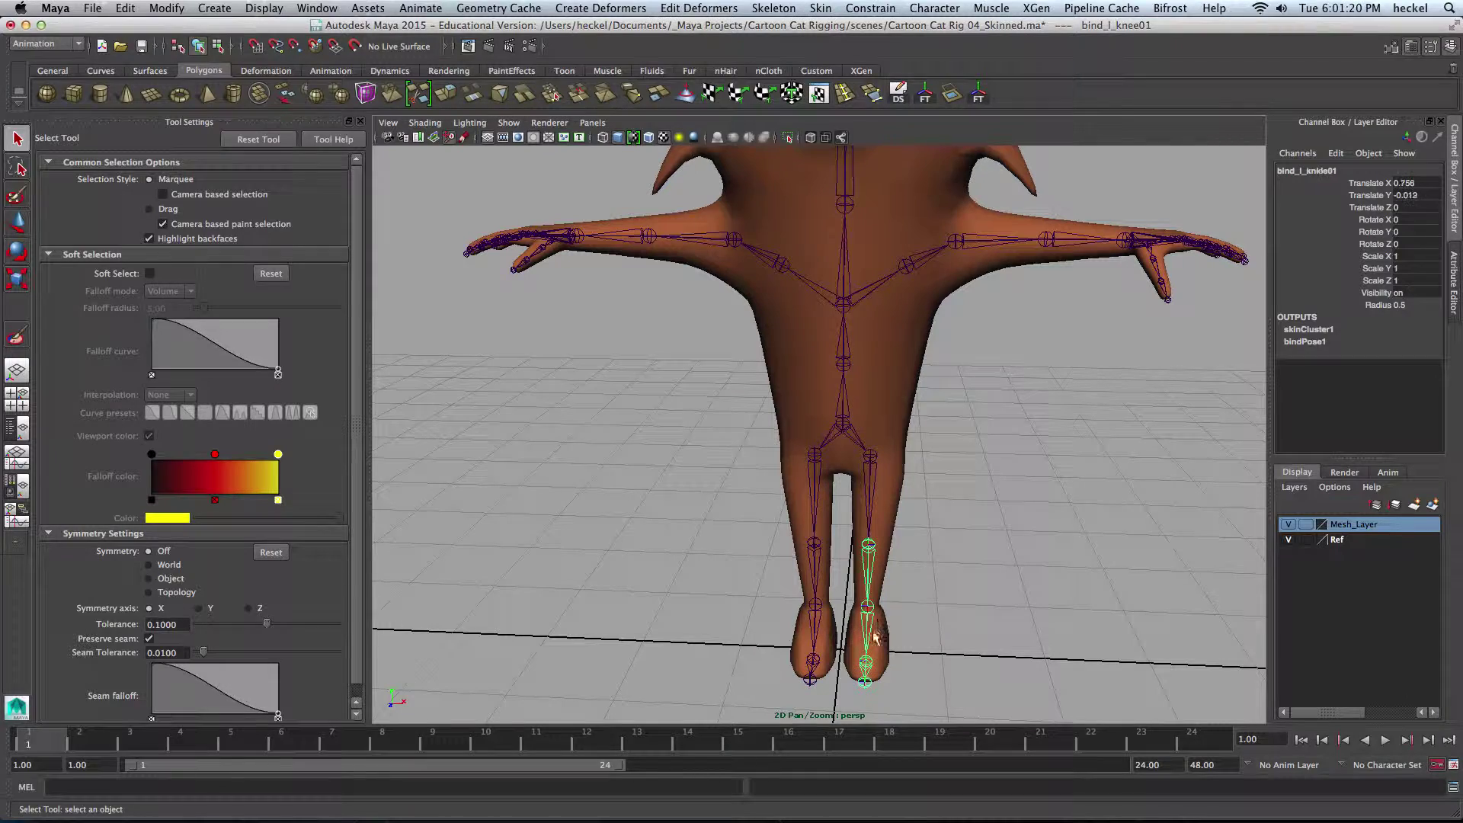
pyautogui.click(812, 636)
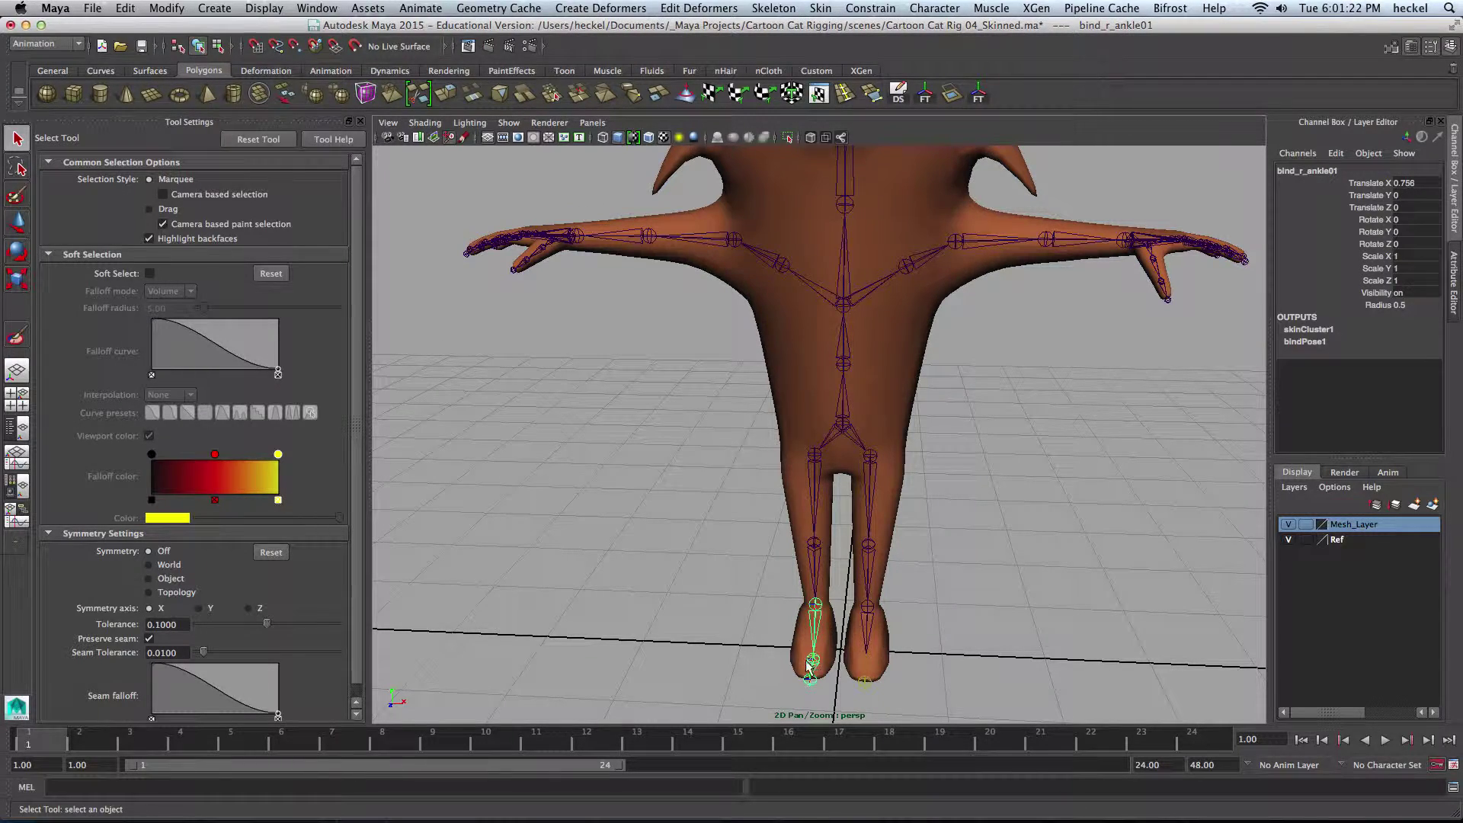
pyautogui.keyDown('alt'); pyautogui.moveTo(807, 665); pyautogui.dragTo(918, 685); pyautogui.keyUp('alt')
pyautogui.click(815, 617)
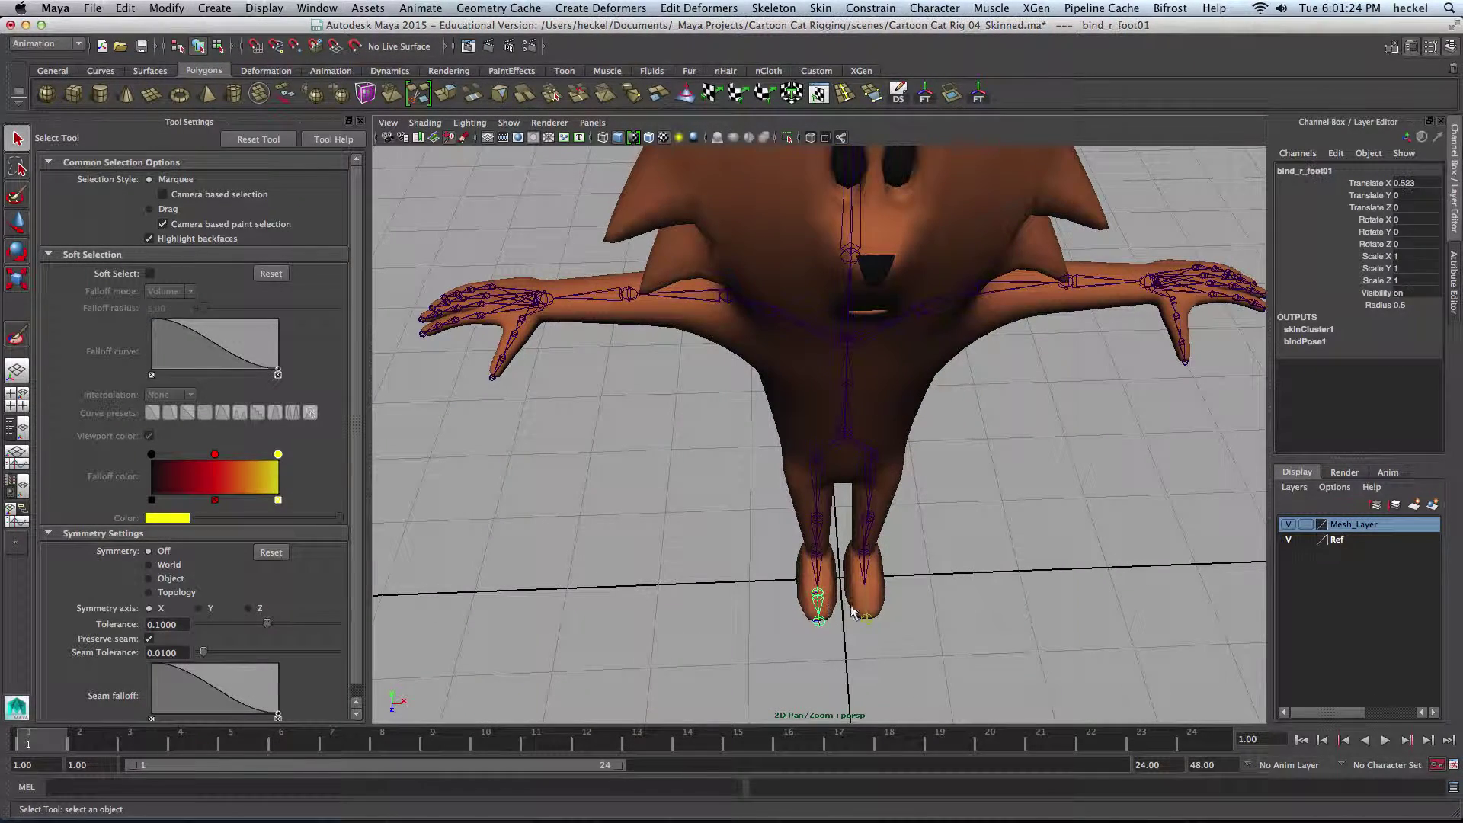
pyautogui.click(866, 616)
pyautogui.keyDown('alt'); pyautogui.moveTo(917, 601); pyautogui.dragTo(914, 545); pyautogui.keyUp('alt')
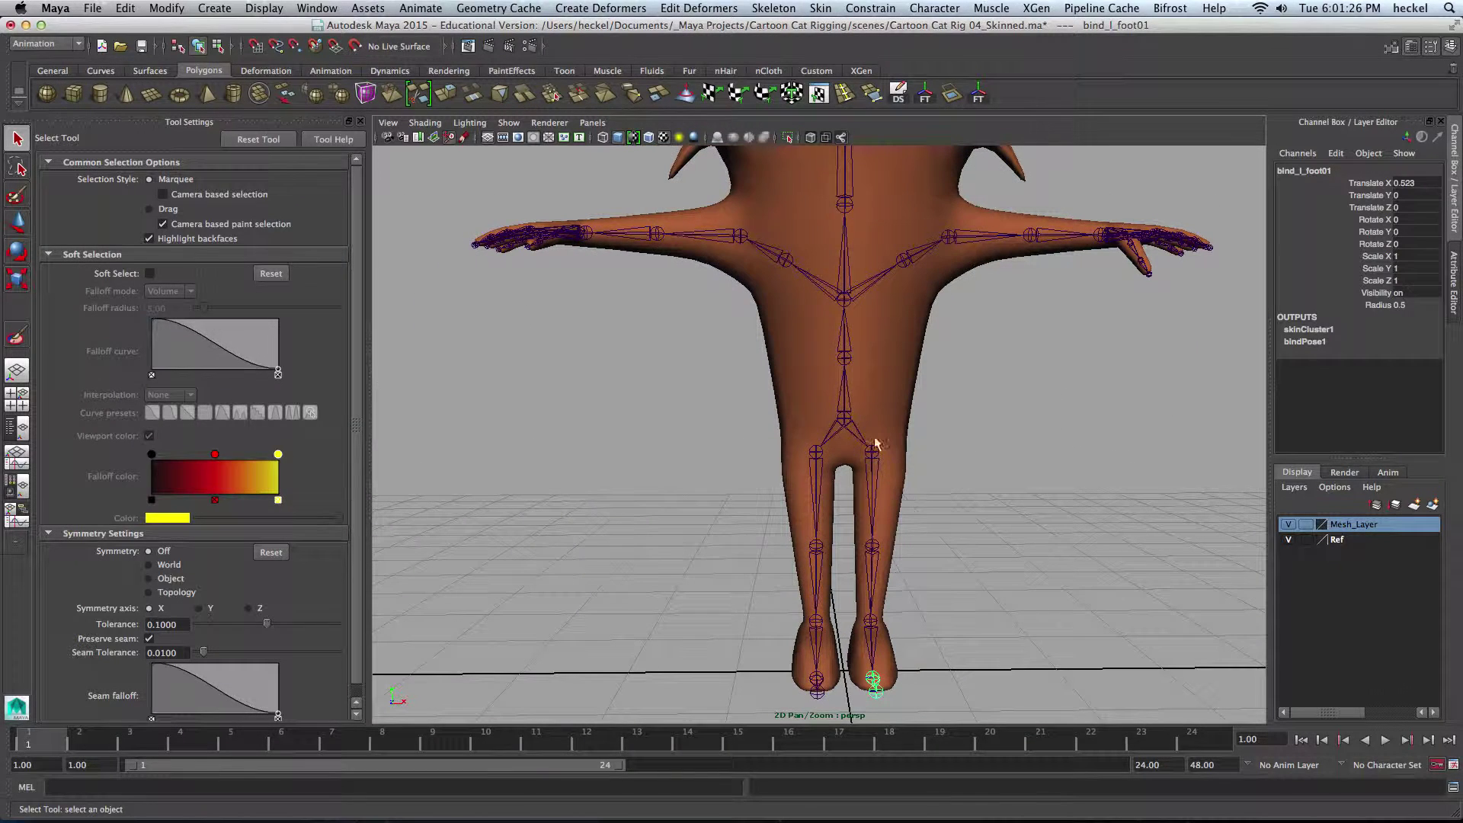
# Examine the central joint chain by selecting its joints from the spine up to the head
pyautogui.moveTo(825, 376); pyautogui.dragTo(896, 385)
pyautogui.press('Down')
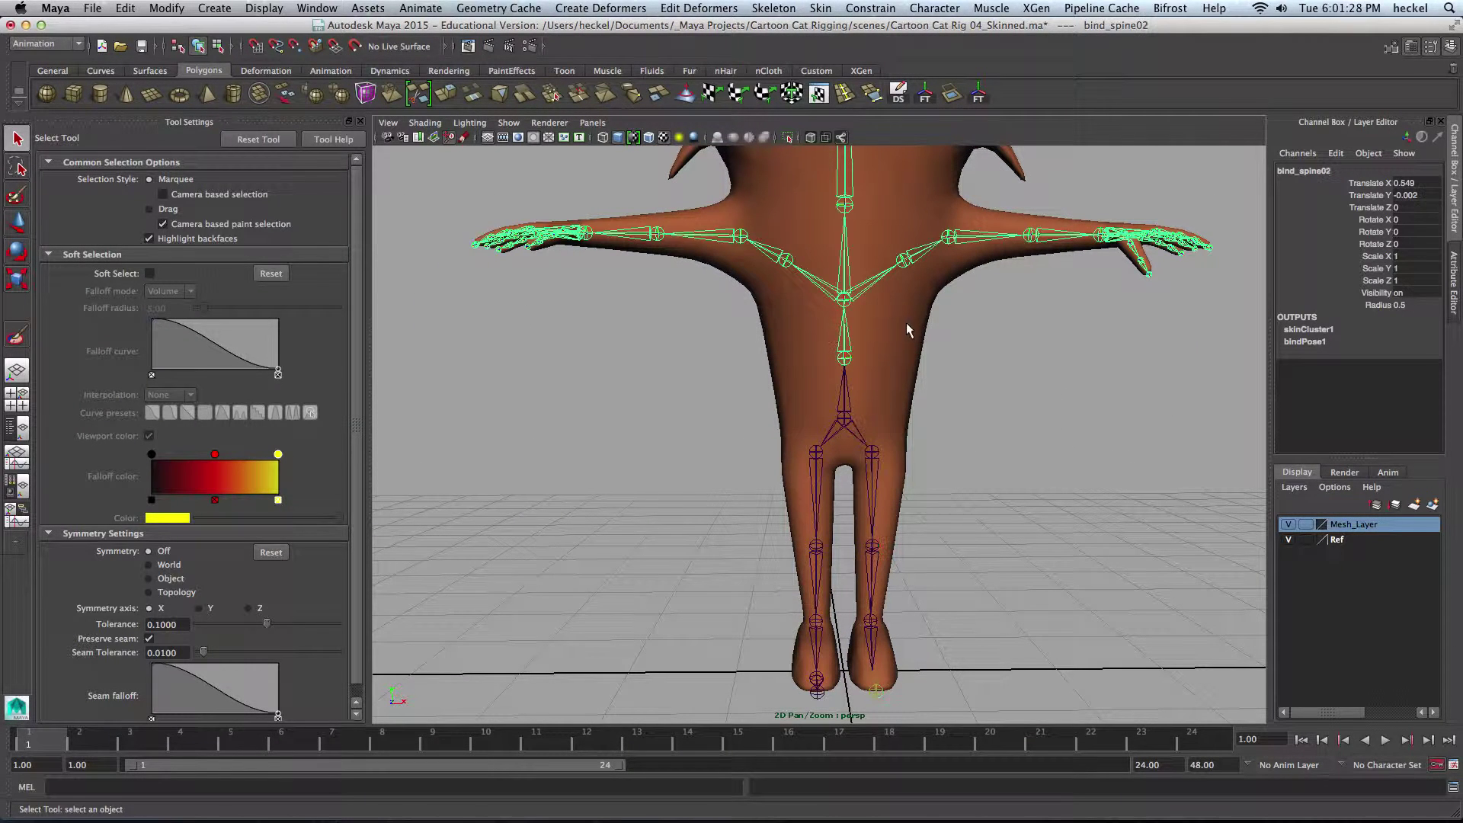
pyautogui.press('Down')
pyautogui.keyDown('alt'); pyautogui.moveTo(1200, 282); pyautogui.dragTo(1101, 525, button='middle'); pyautogui.keyUp('alt')
pyautogui.press('Down')
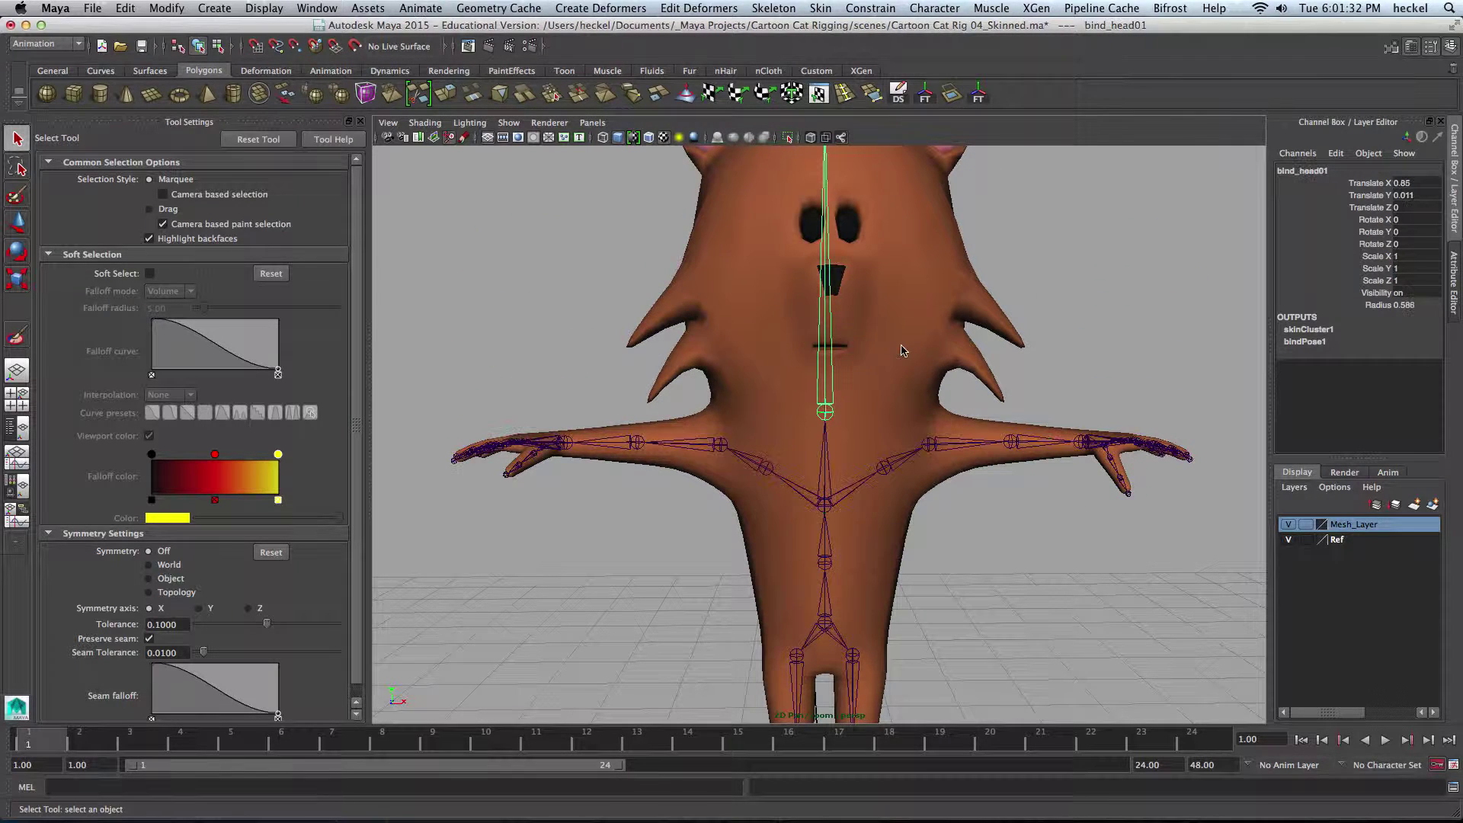
# Examine the clavicle, shoulder, elbow and wrist joints of both arms by selecting them in turn
pyautogui.click(903, 473)
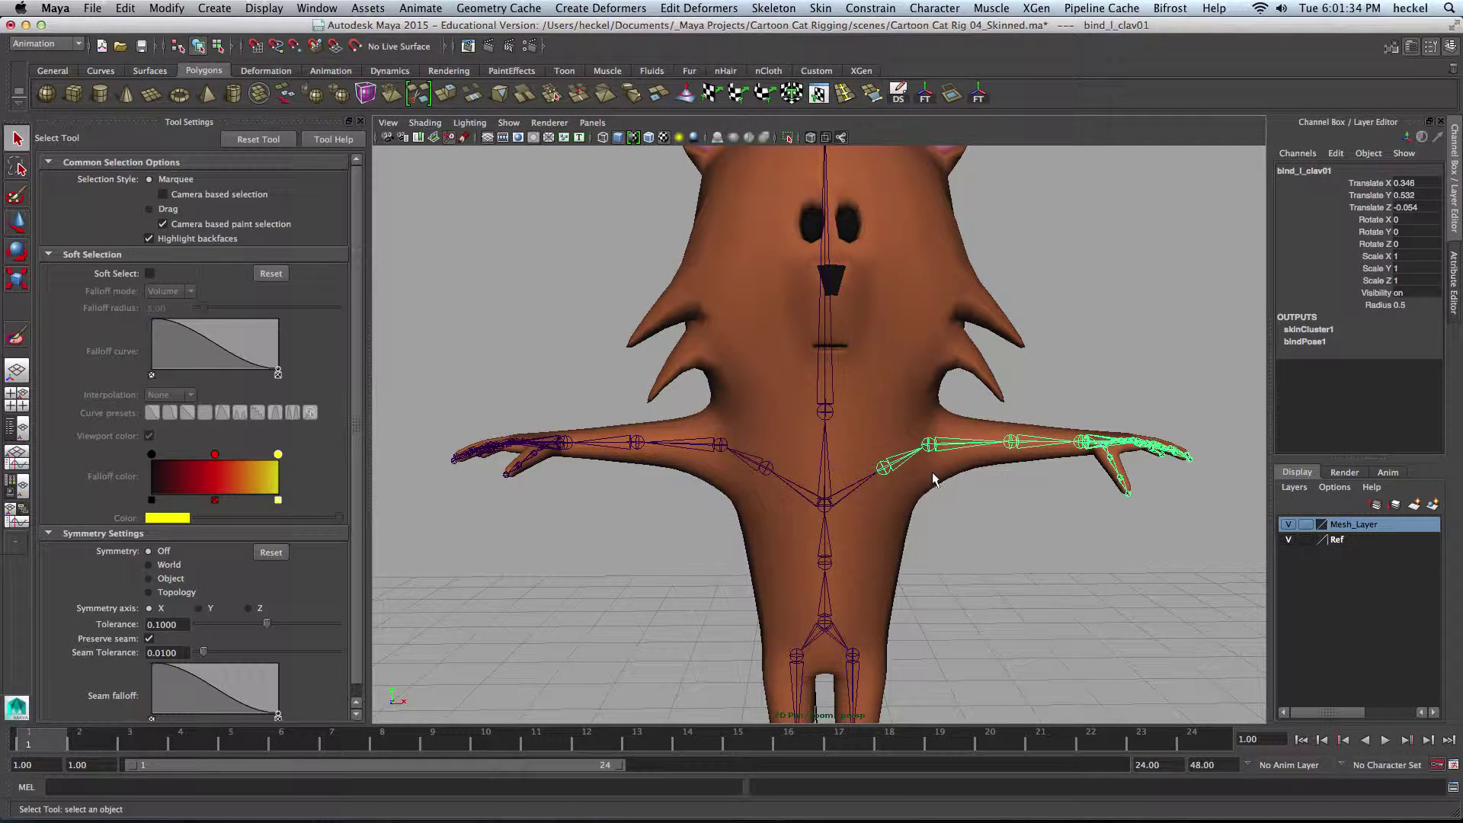
pyautogui.press('Down')
pyautogui.press('Down')
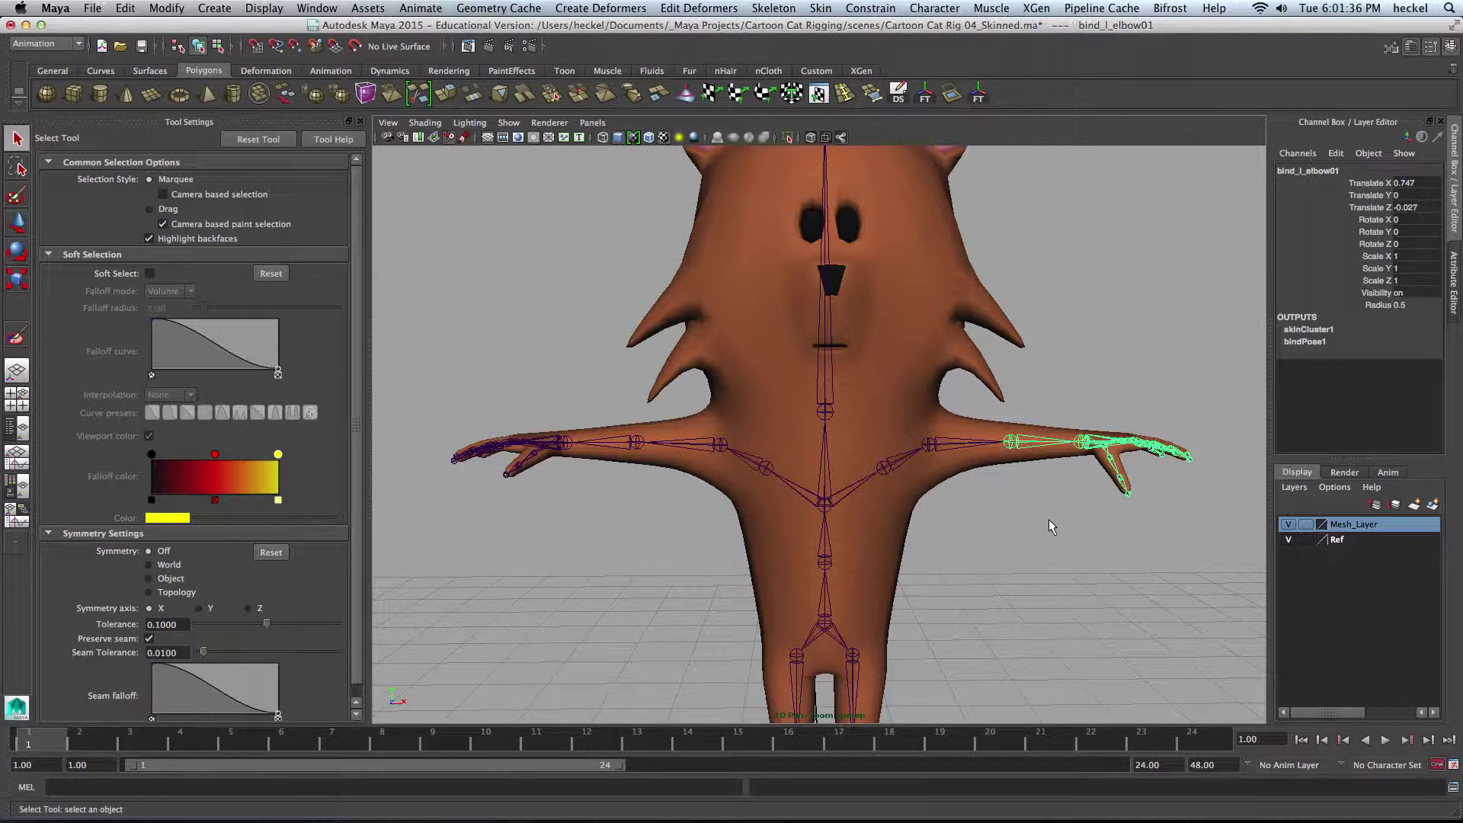
pyautogui.click(675, 446)
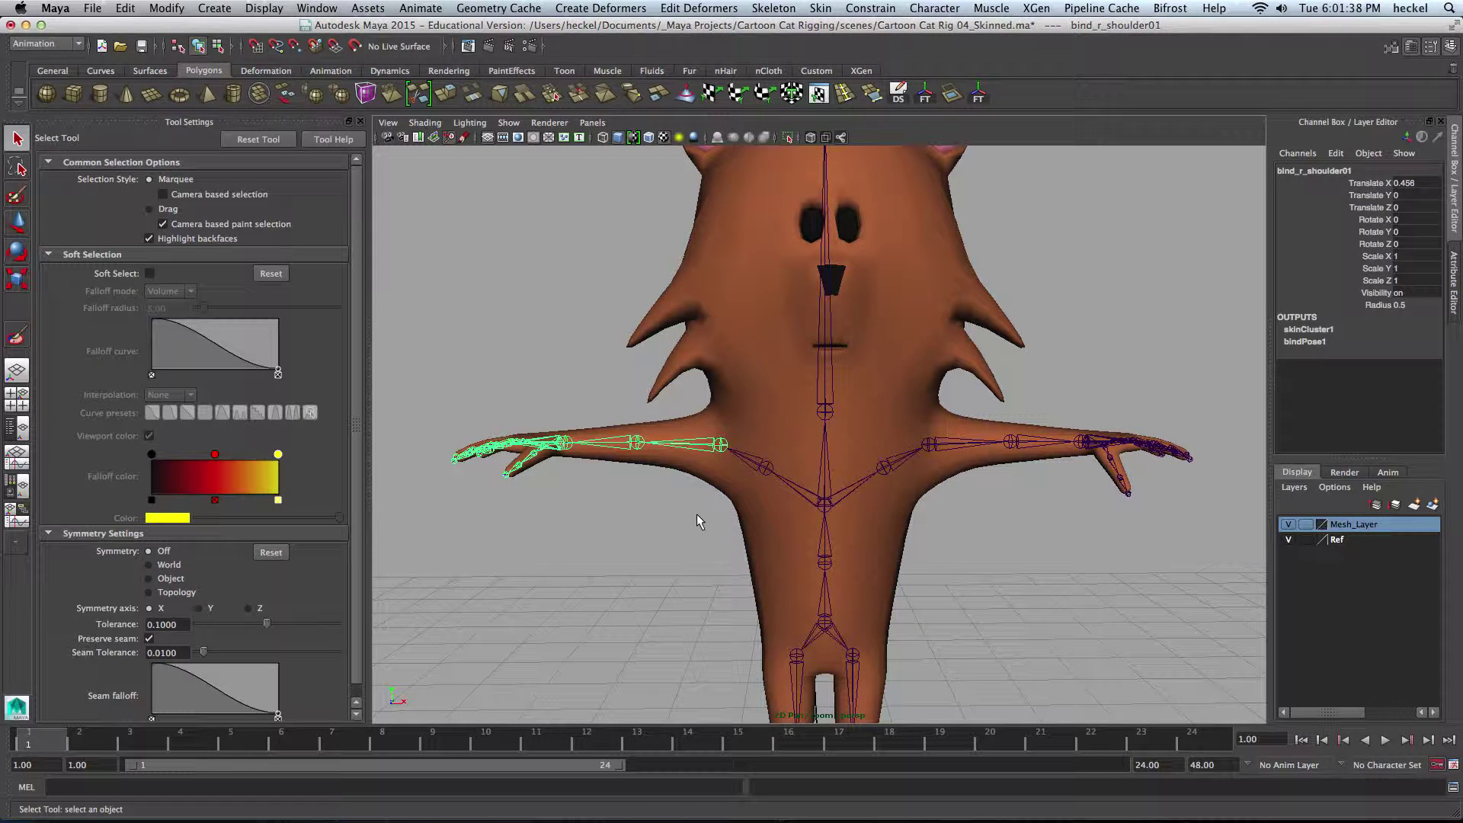
pyautogui.click(748, 451)
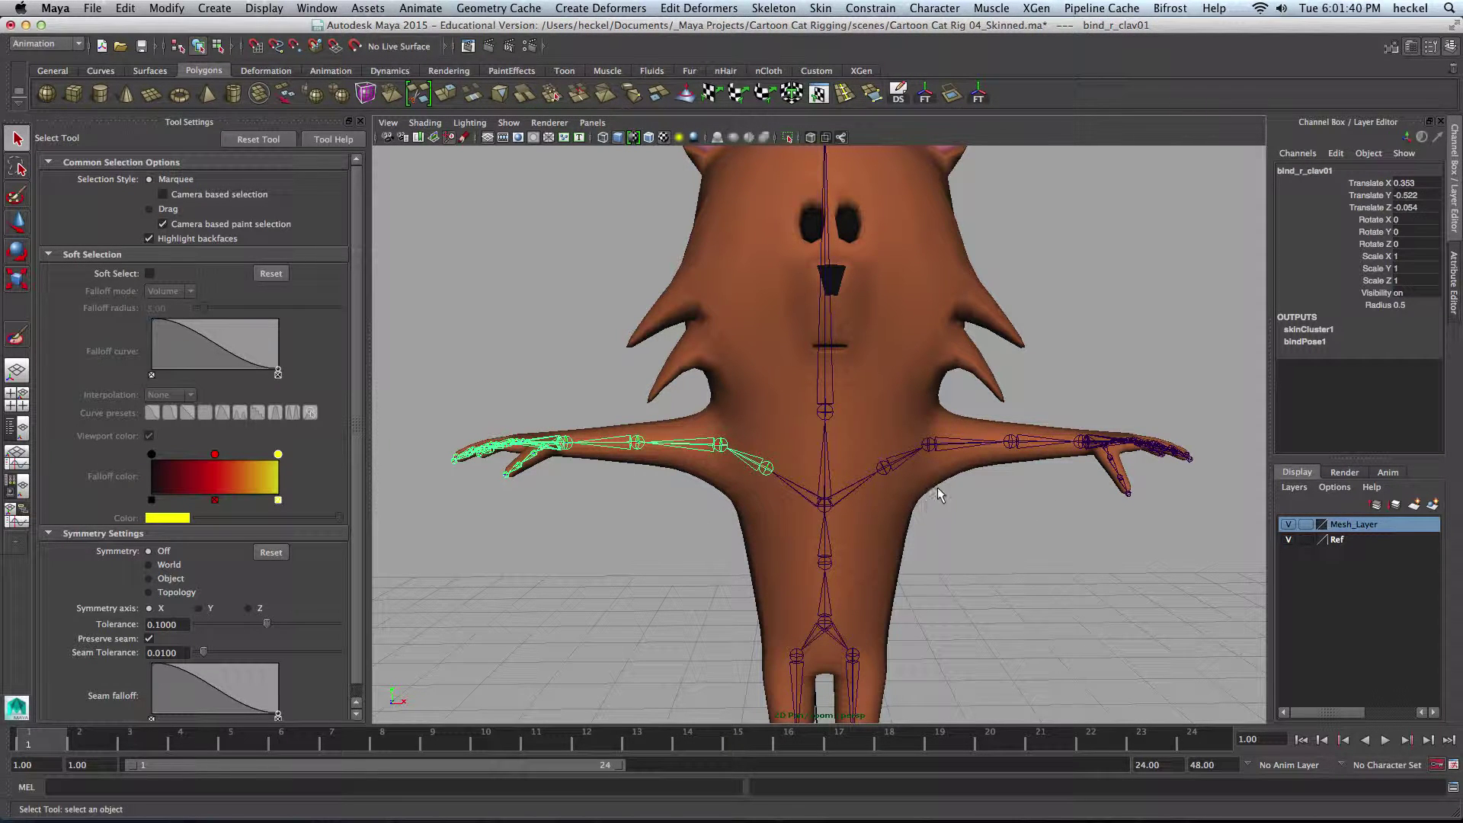
pyautogui.click(899, 461)
pyautogui.click(678, 446)
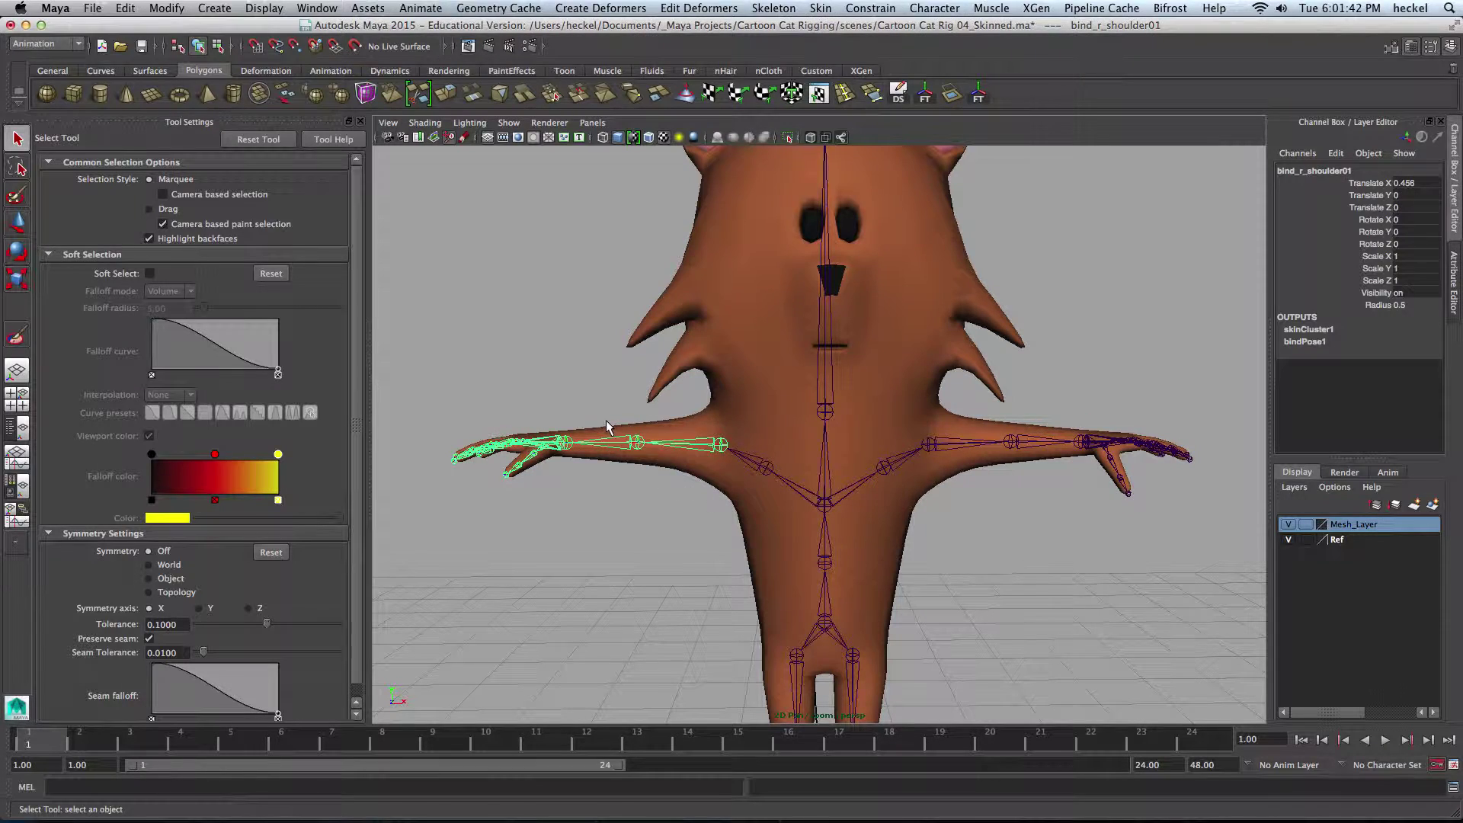
pyautogui.press('Down')
pyautogui.keyDown('alt'); pyautogui.moveTo(578, 495); pyautogui.dragTo(1043, 519); pyautogui.keyUp('alt')
pyautogui.click(594, 560)
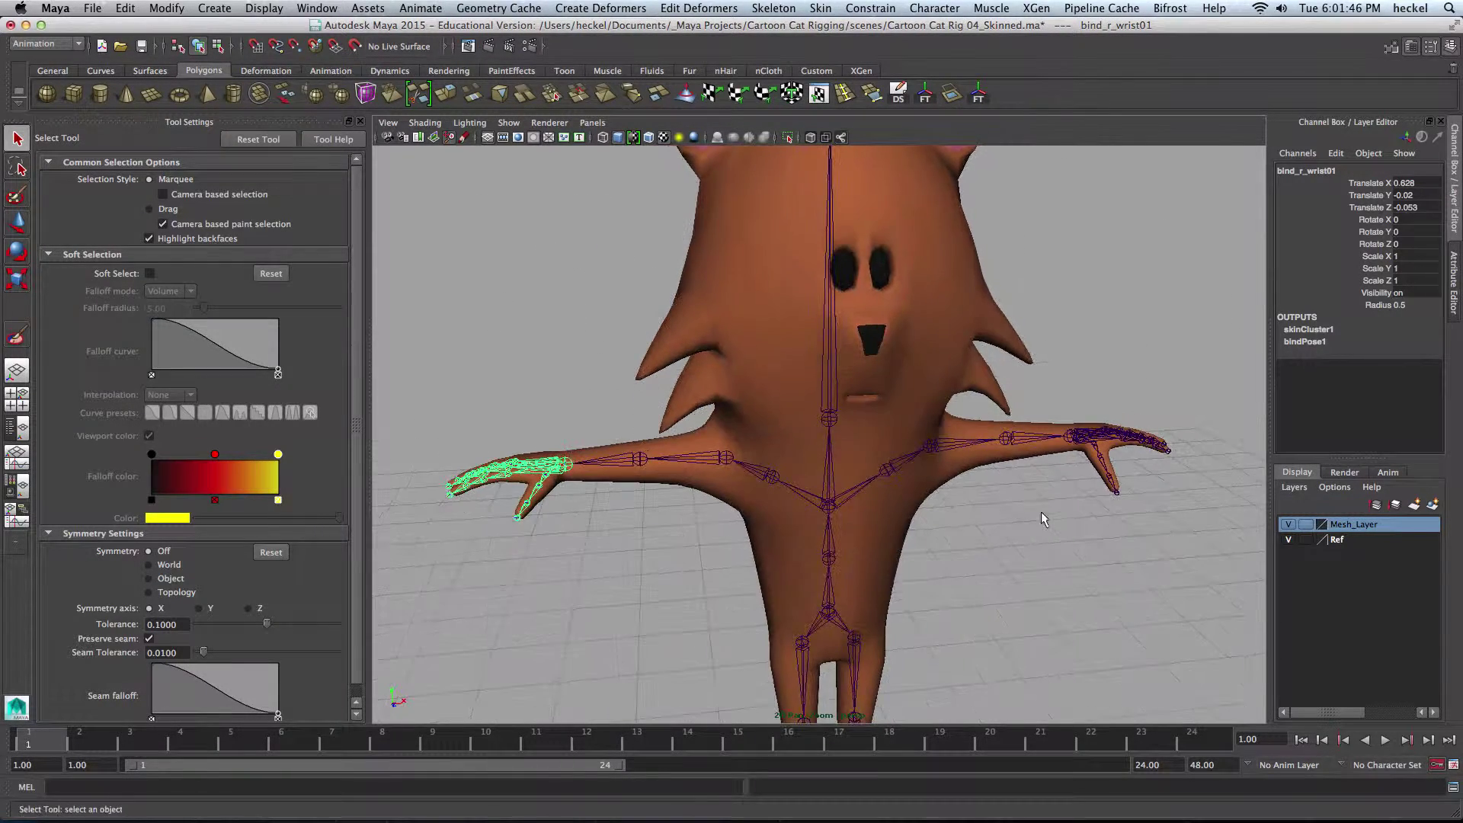
pyautogui.click(1065, 455)
# Select the bind_spine02 joint, test a rotation of the torso, and undo it
pyautogui.scroll(-5, 937, 488)
pyautogui.click(813, 499)
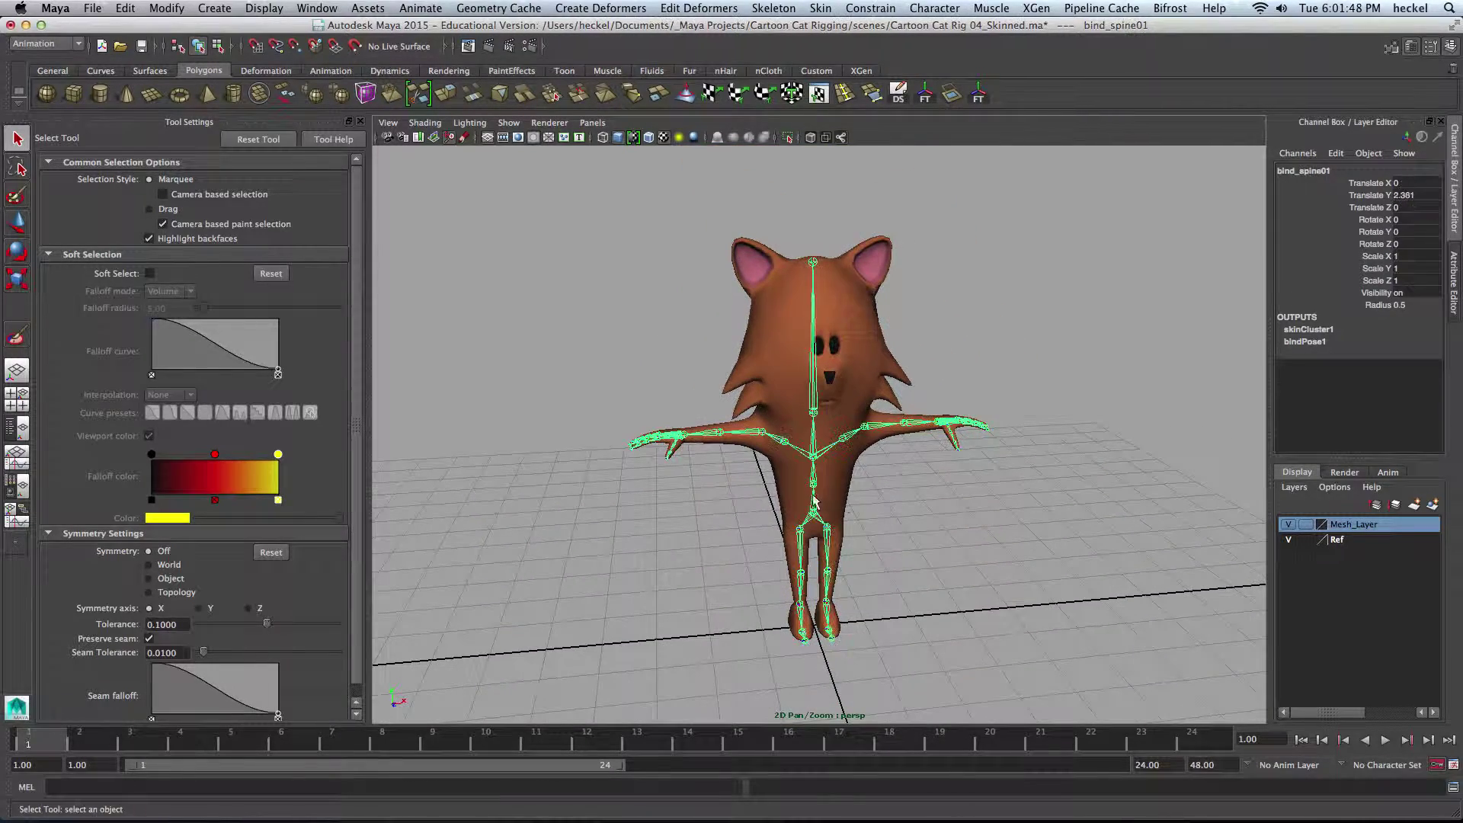
pyautogui.click(852, 482)
pyautogui.press('e')
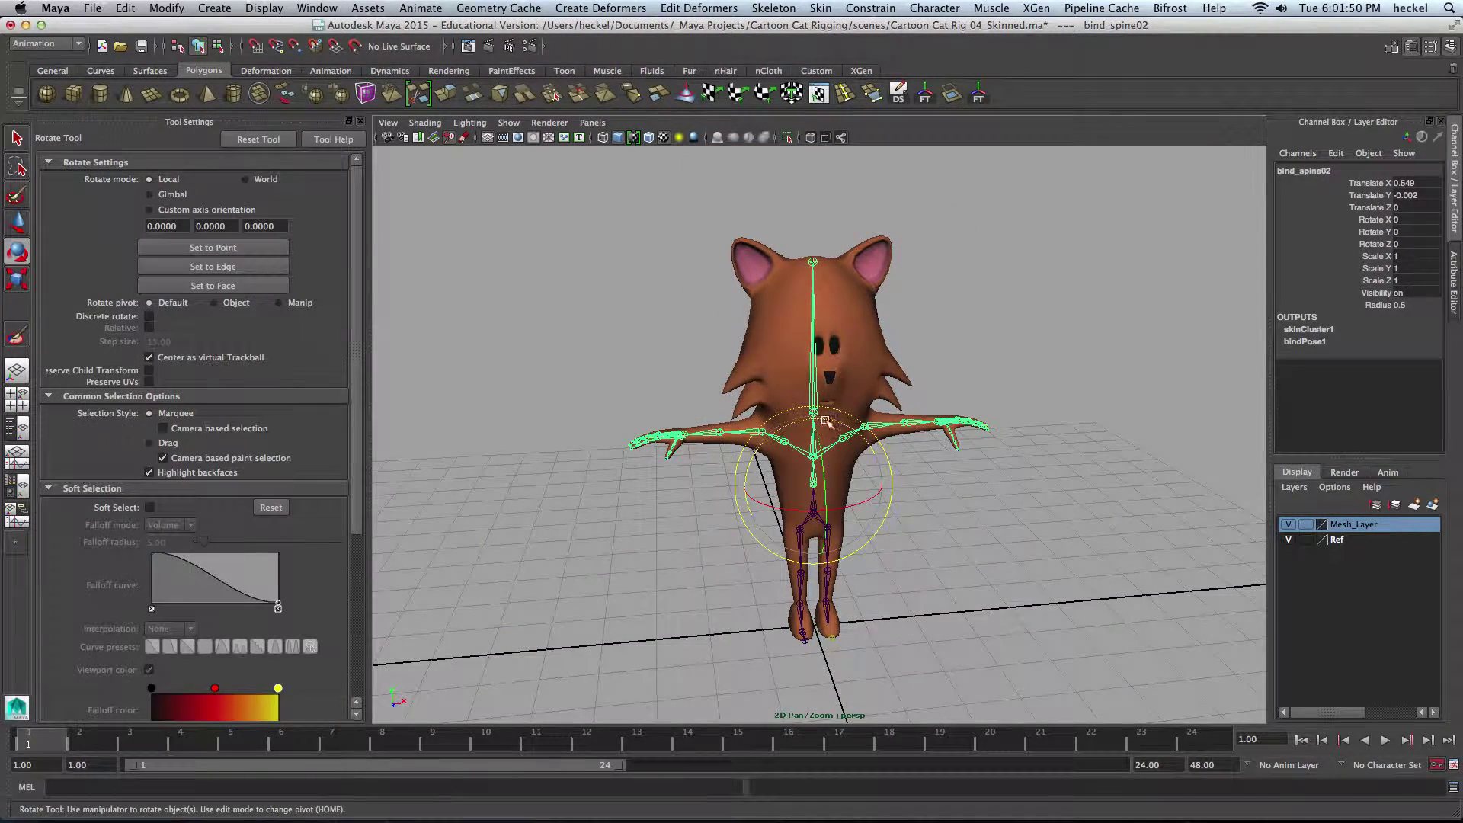
pyautogui.keyDown('alt'); pyautogui.moveTo(835, 423); pyautogui.dragTo(838, 396); pyautogui.keyUp('alt')
pyautogui.moveTo(842, 423); pyautogui.dragTo(820, 387)
pyautogui.press('z')
# Select the bind_spine03 joint and tilt the upper body sideways to about -10.9 degrees in Z to expose the armpit deformation
pyautogui.click(930, 506)
pyautogui.click(833, 427)
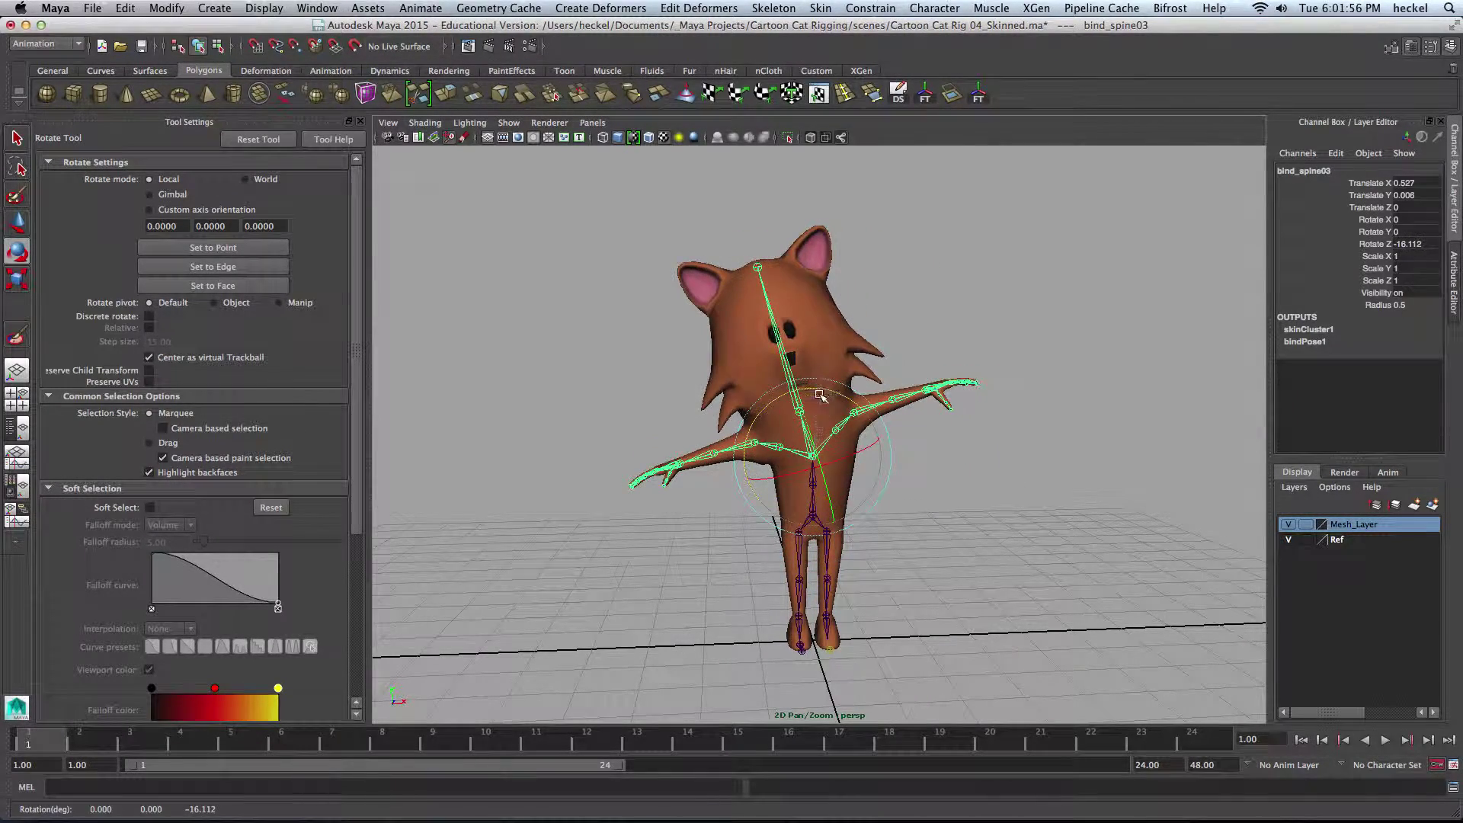
pyautogui.keyDown('alt'); pyautogui.moveTo(825, 500); pyautogui.dragTo(840, 439); pyautogui.keyUp('alt')
pyautogui.keyDown('alt'); pyautogui.moveTo(840, 439); pyautogui.dragTo(1067, 490, button='right'); pyautogui.keyUp('alt')
pyautogui.keyDown('alt'); pyautogui.moveTo(836, 480); pyautogui.dragTo(862, 516, button='middle'); pyautogui.keyUp('alt')
pyautogui.moveTo(701, 518)
pyautogui.keyDown('alt'); pyautogui.mouseDown()
pyautogui.moveTo(767, 536)
pyautogui.moveTo(710, 540)
pyautogui.mouseUp(); pyautogui.keyUp('alt')
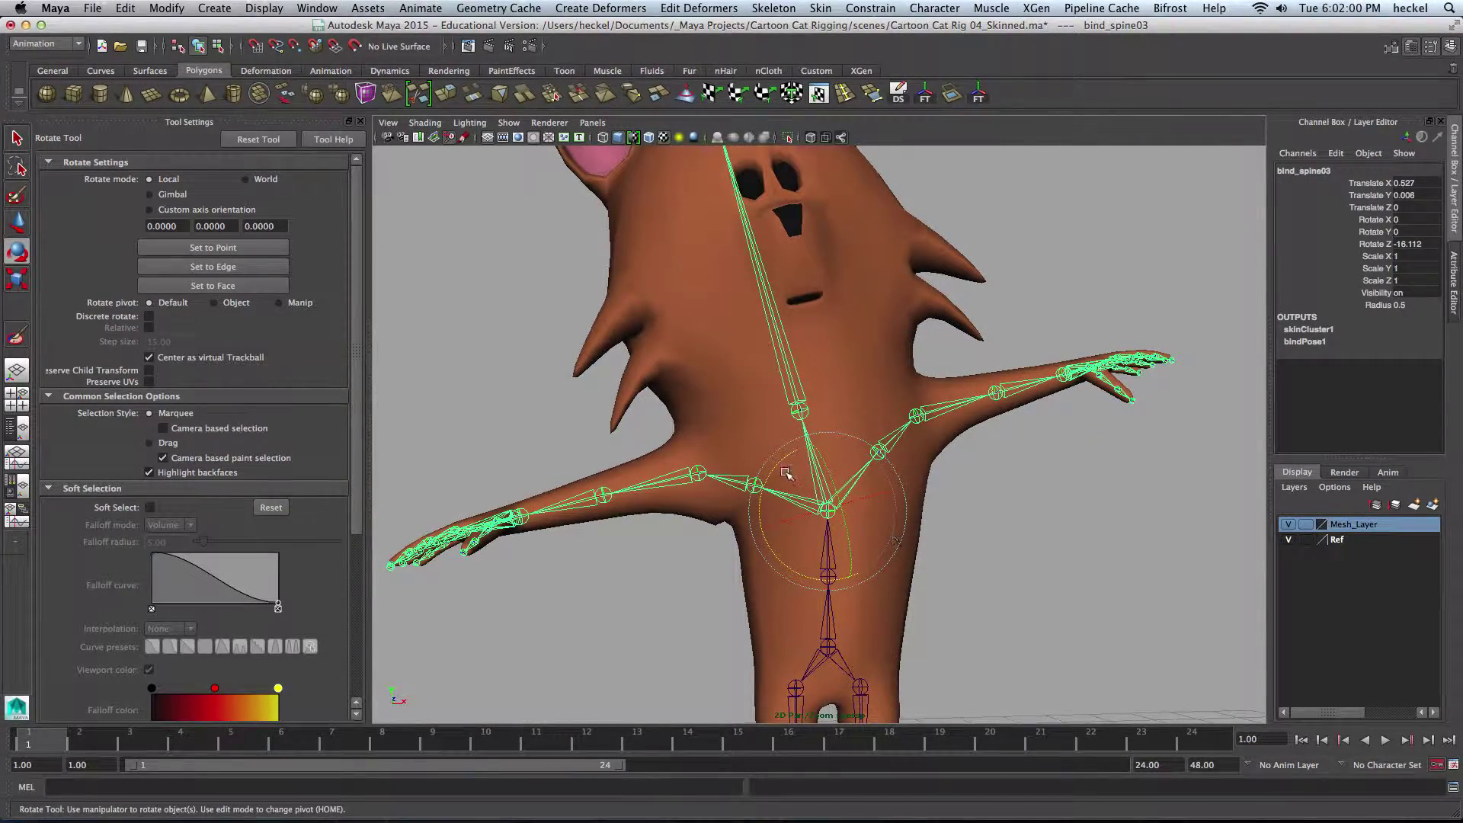
pyautogui.moveTo(785, 473)
pyautogui.mouseDown()
pyautogui.moveTo(798, 449)
pyautogui.moveTo(777, 466)
pyautogui.mouseUp()
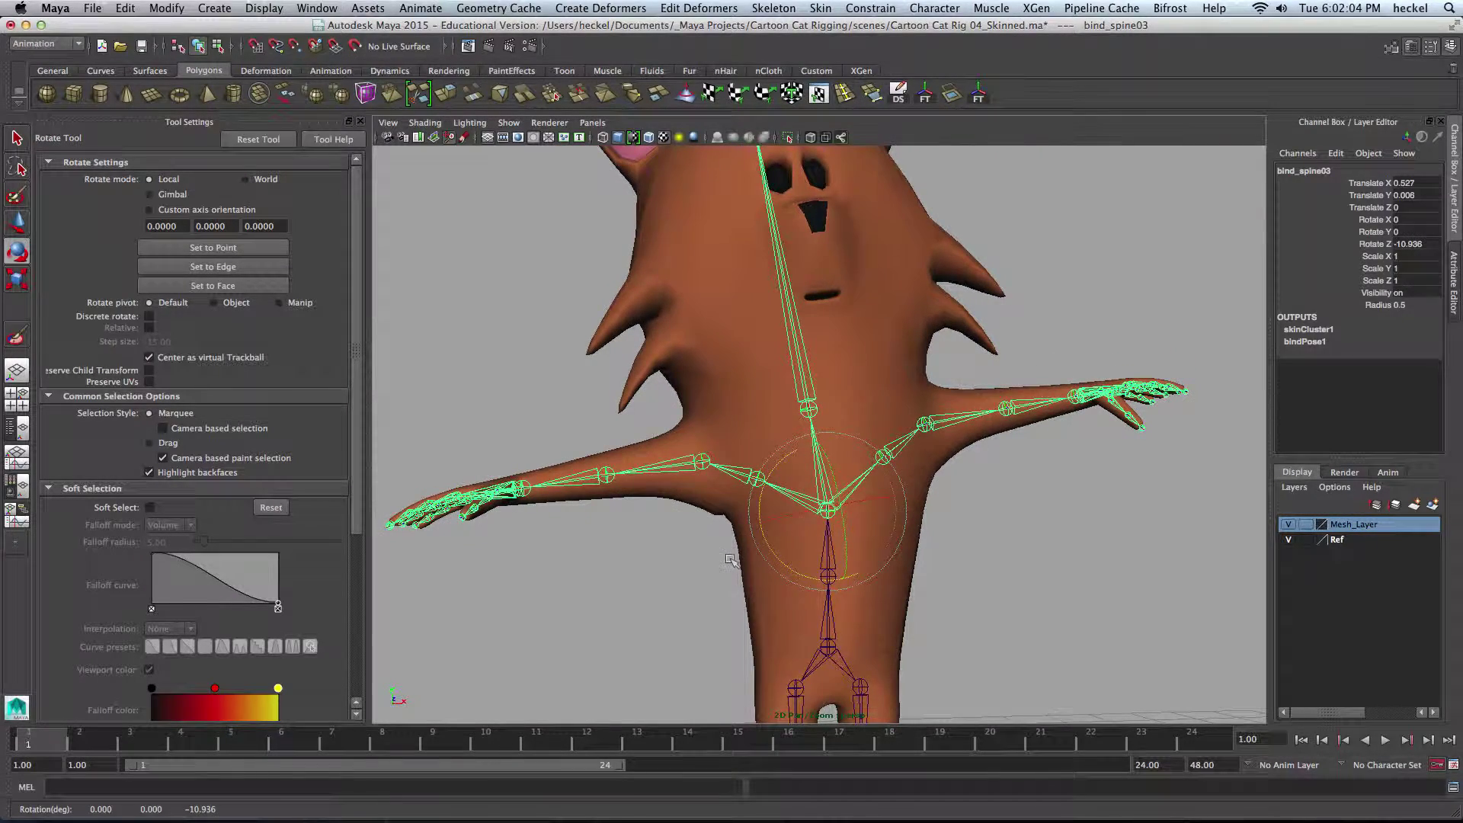
# Smooth the bind_spine03 and bind_r_clav01 skin weights on Cat_Mesh around the cat's right armpit
pyautogui.click(427, 488)
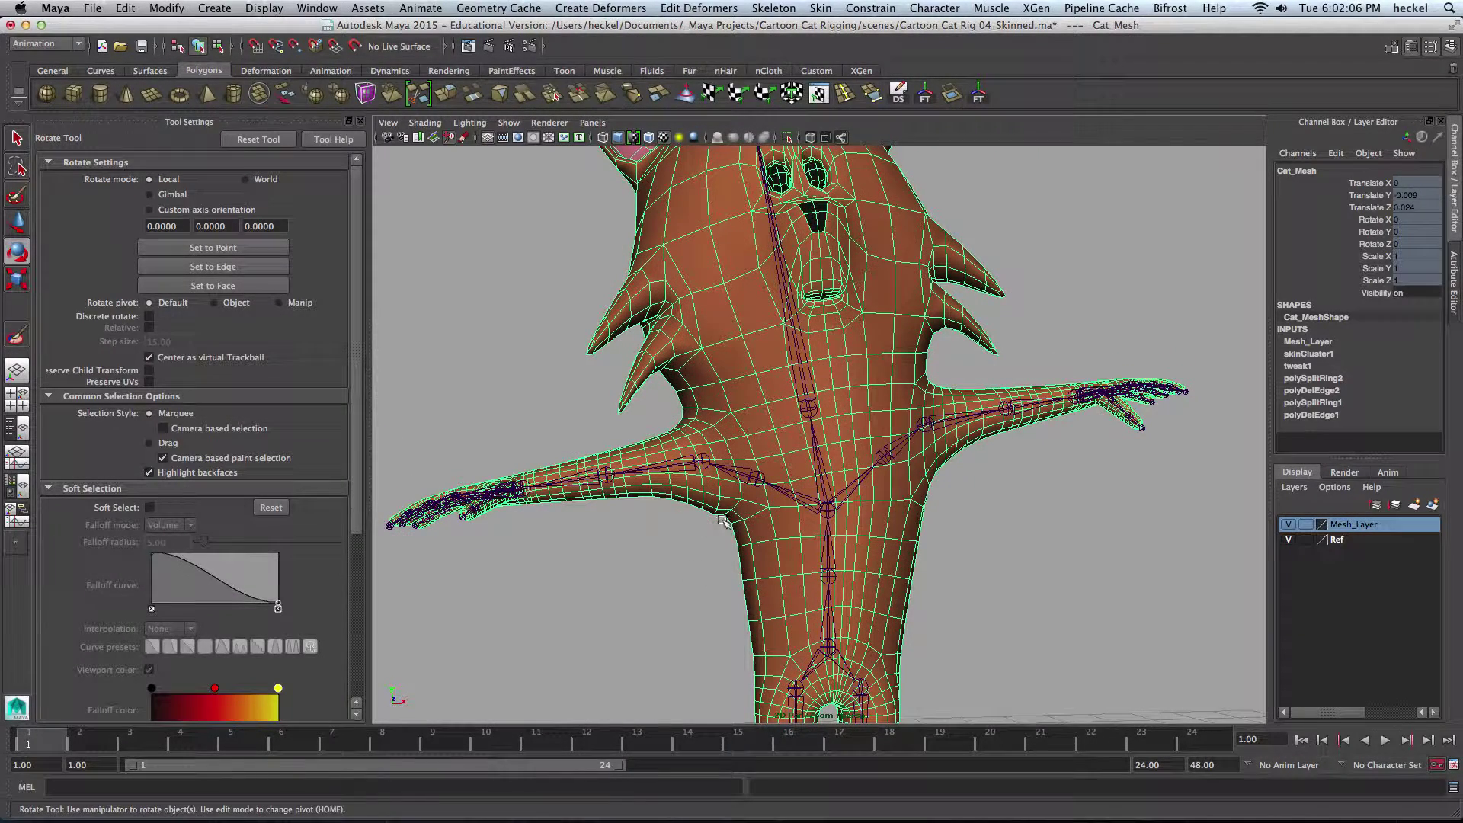
pyautogui.click(17, 336)
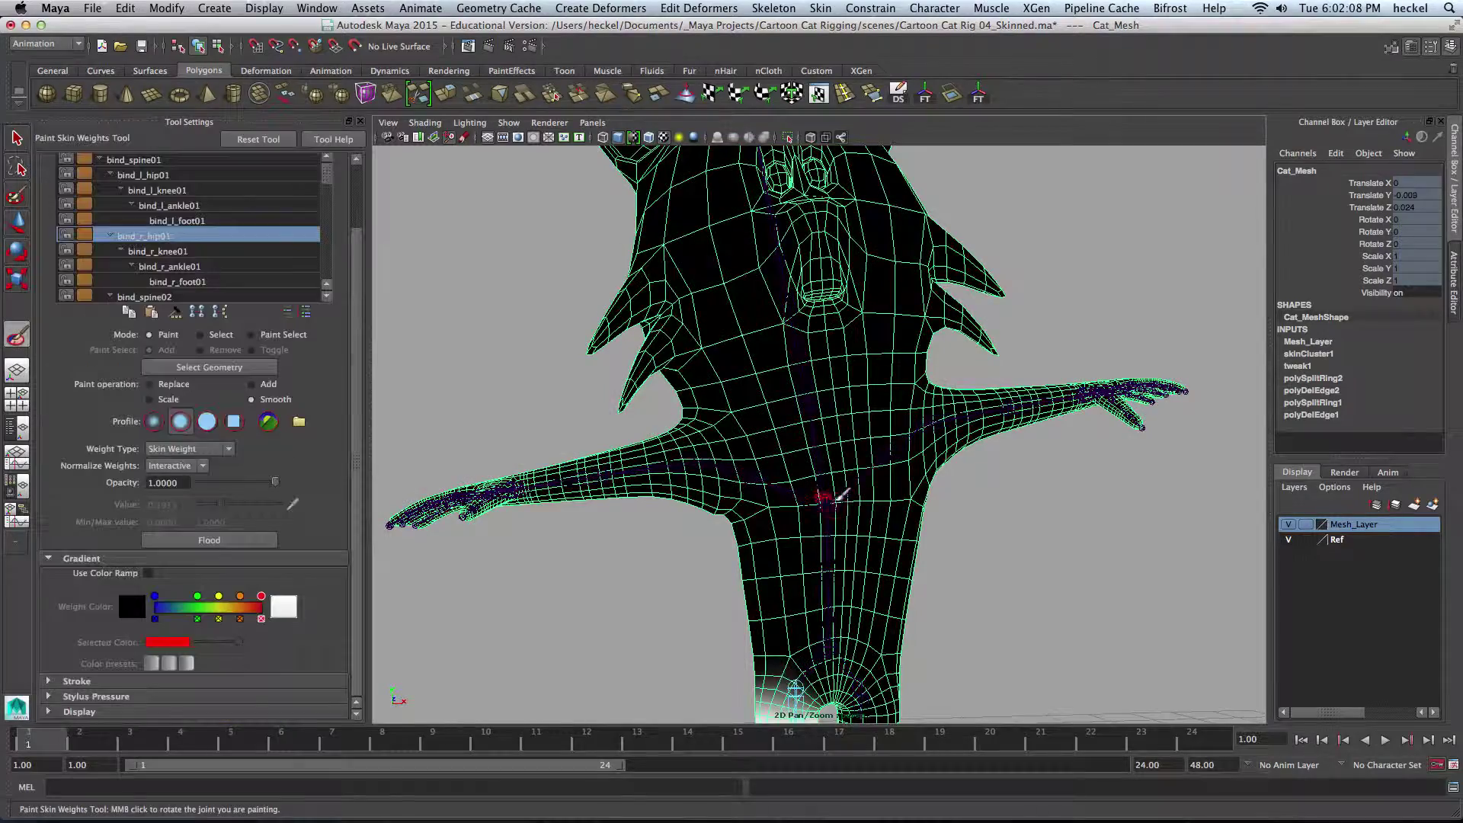
pyautogui.moveTo(832, 501); pyautogui.dragTo(828, 461, button='right')
pyautogui.keyDown('alt'); pyautogui.moveTo(724, 506); pyautogui.dragTo(682, 493); pyautogui.keyUp('alt')
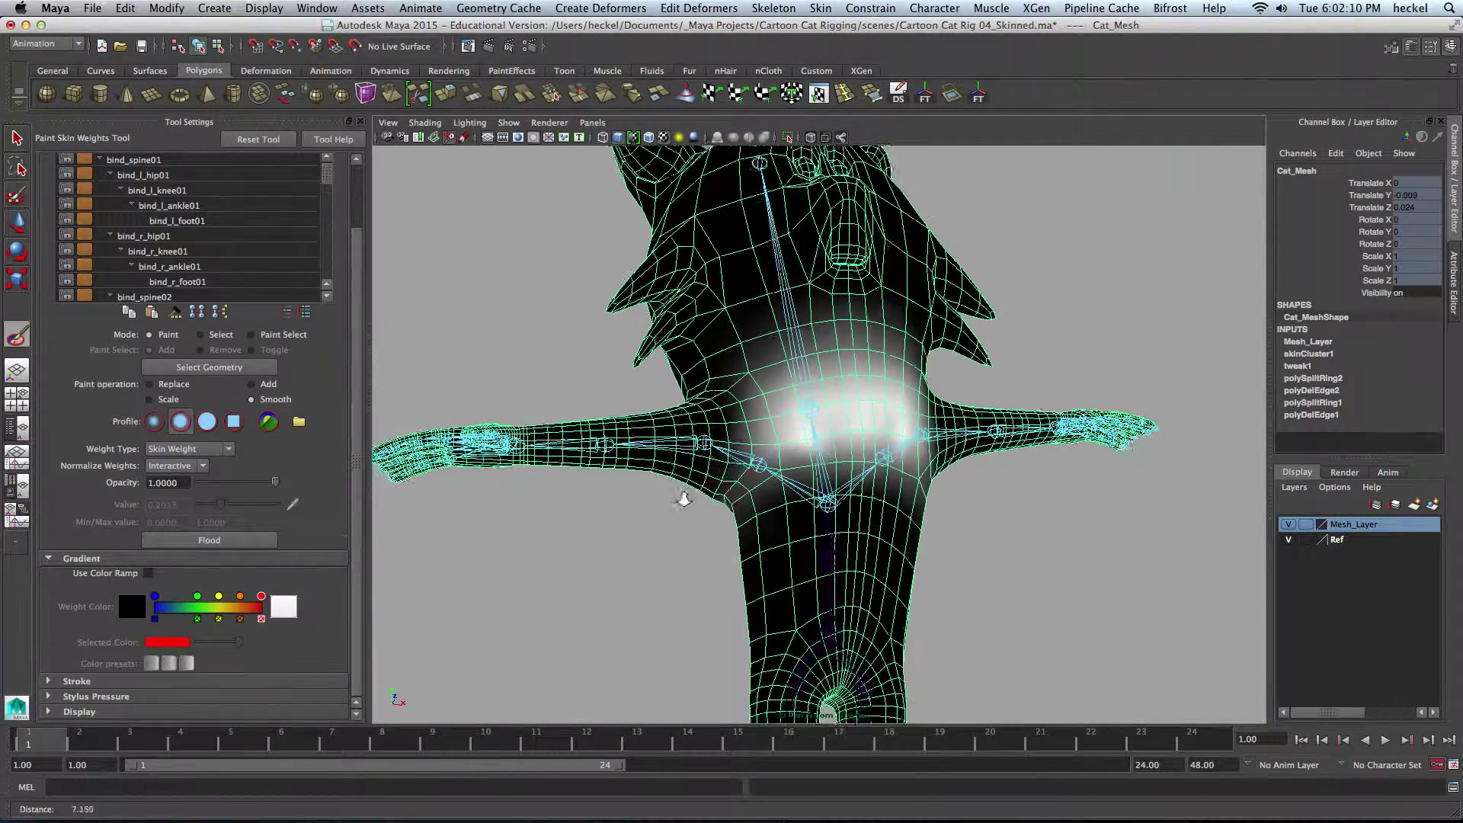
pyautogui.keyDown('alt'); pyautogui.moveTo(683, 494); pyautogui.dragTo(814, 518, button='right'); pyautogui.keyUp('alt')
pyautogui.moveTo(813, 518)
pyautogui.keyDown('alt'); pyautogui.mouseDown()
pyautogui.moveTo(757, 582)
pyautogui.moveTo(838, 575)
pyautogui.mouseUp(); pyautogui.keyUp('alt')
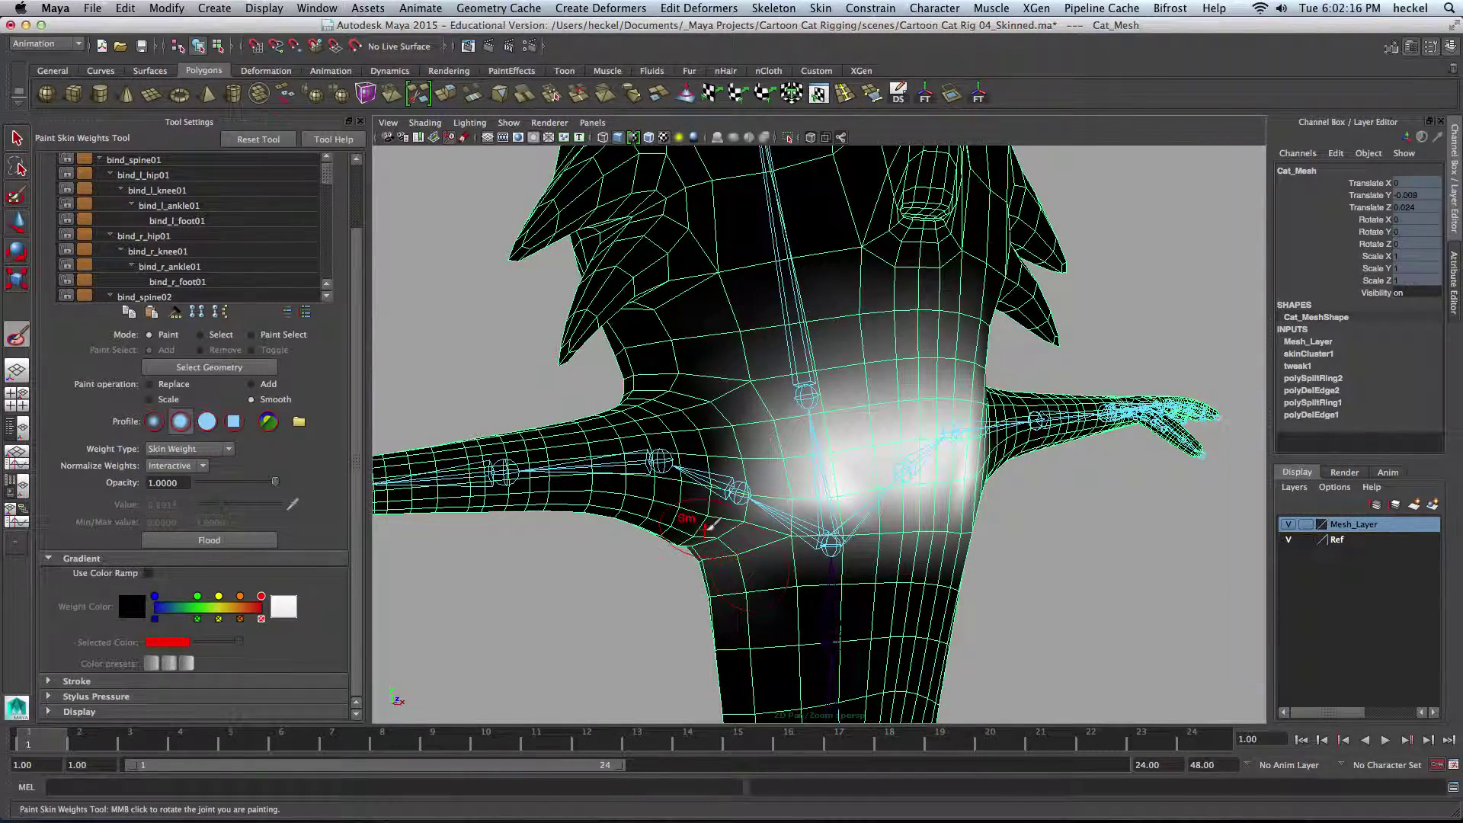
pyautogui.keyDown('alt'); pyautogui.moveTo(708, 533); pyautogui.dragTo(766, 583); pyautogui.keyUp('alt')
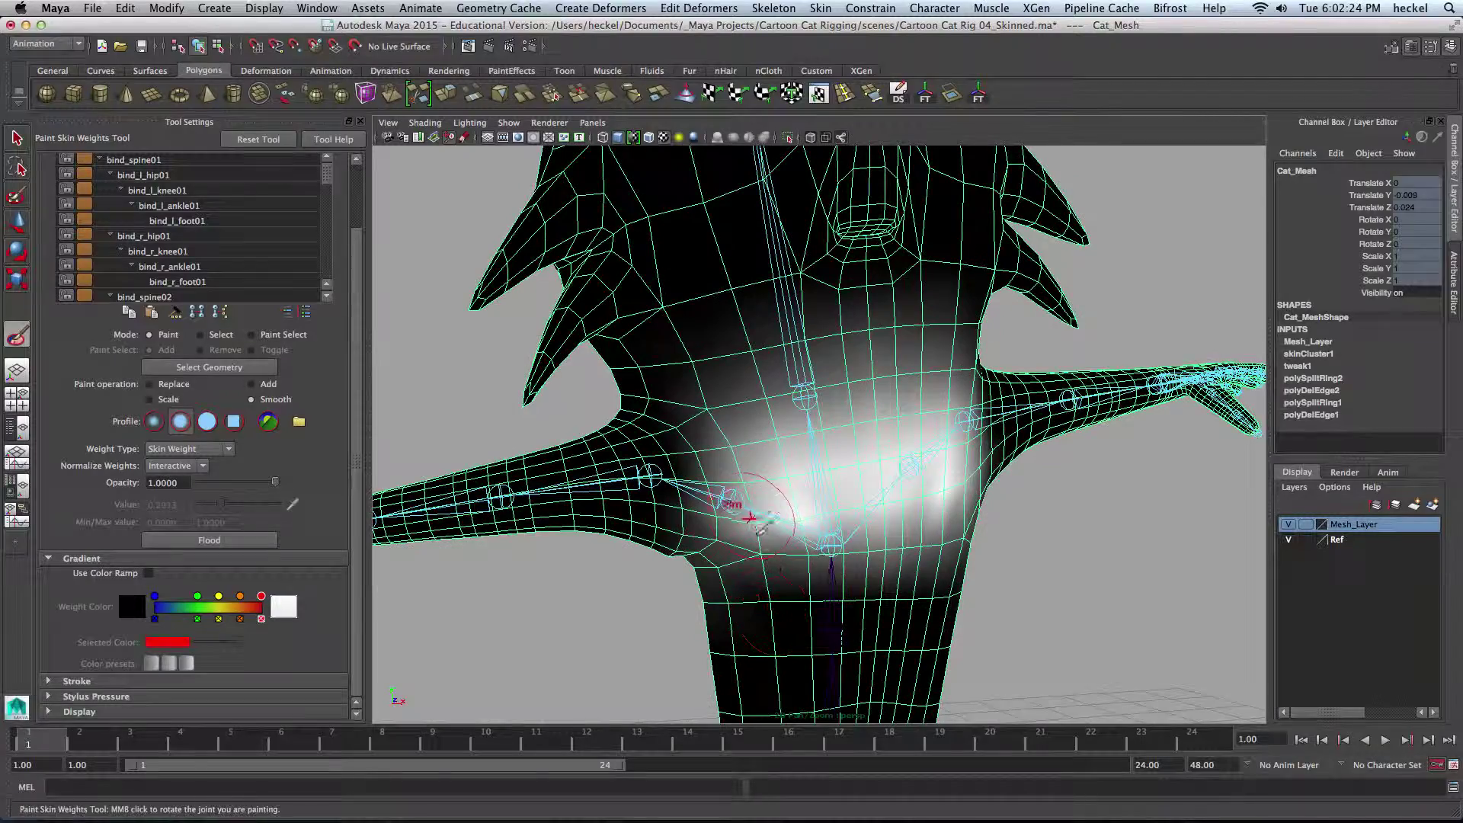
pyautogui.moveTo(703, 492); pyautogui.dragTo(690, 445, button='right')
pyautogui.moveTo(802, 539)
pyautogui.keyDown('alt'); pyautogui.mouseDown()
pyautogui.moveTo(784, 495)
pyautogui.moveTo(707, 574)
pyautogui.moveTo(733, 509)
pyautogui.moveTo(757, 549)
pyautogui.moveTo(744, 556)
pyautogui.moveTo(785, 556)
pyautogui.mouseUp(); pyautogui.keyUp('alt')
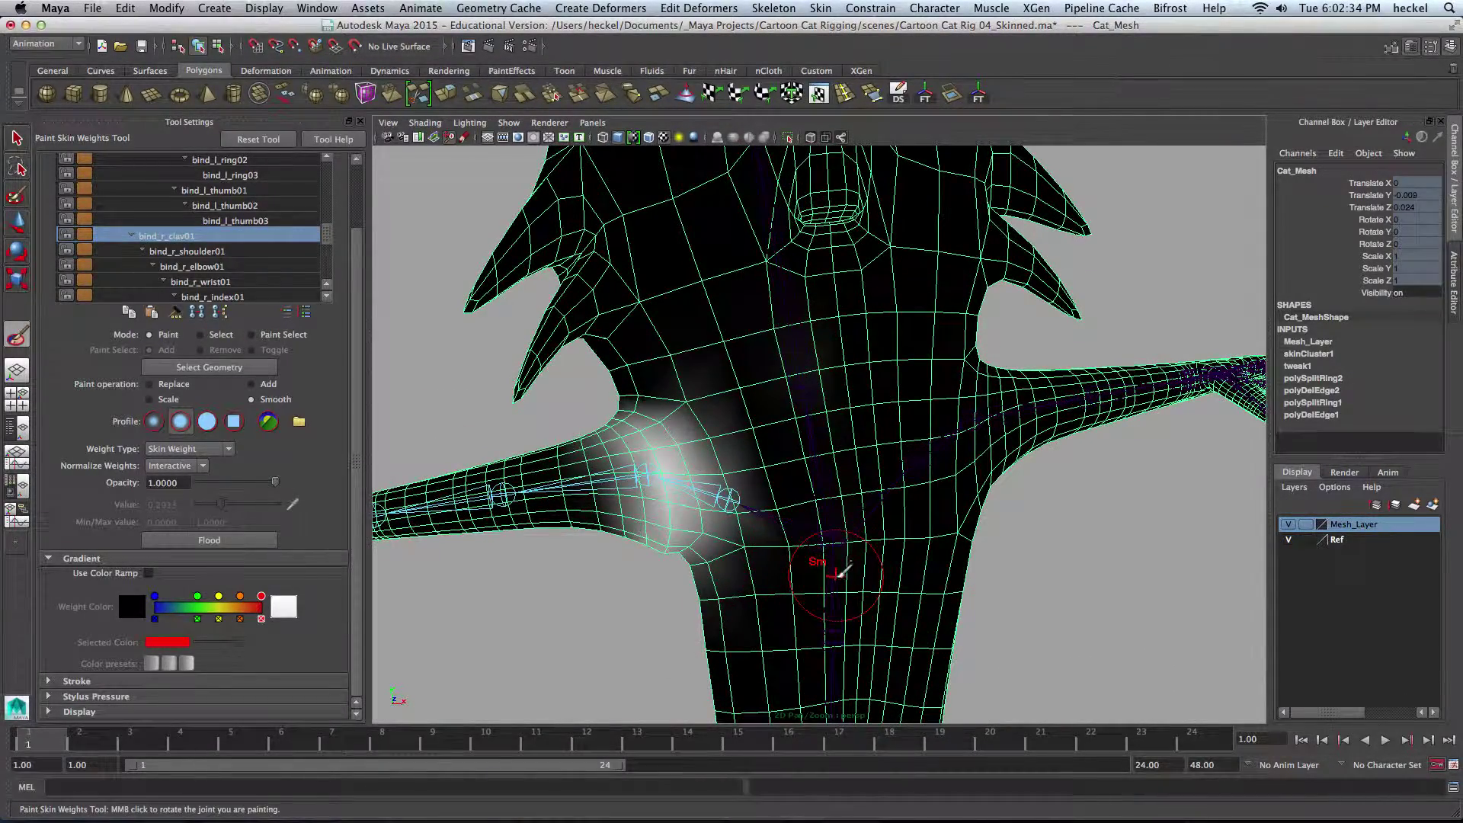
# Smooth the bind_spine02 influence on the side of the torso beneath the cat's right armpit
pyautogui.moveTo(834, 575); pyautogui.dragTo(836, 476, button='right')
pyautogui.keyDown('alt'); pyautogui.moveTo(842, 516); pyautogui.dragTo(781, 545); pyautogui.keyUp('alt')
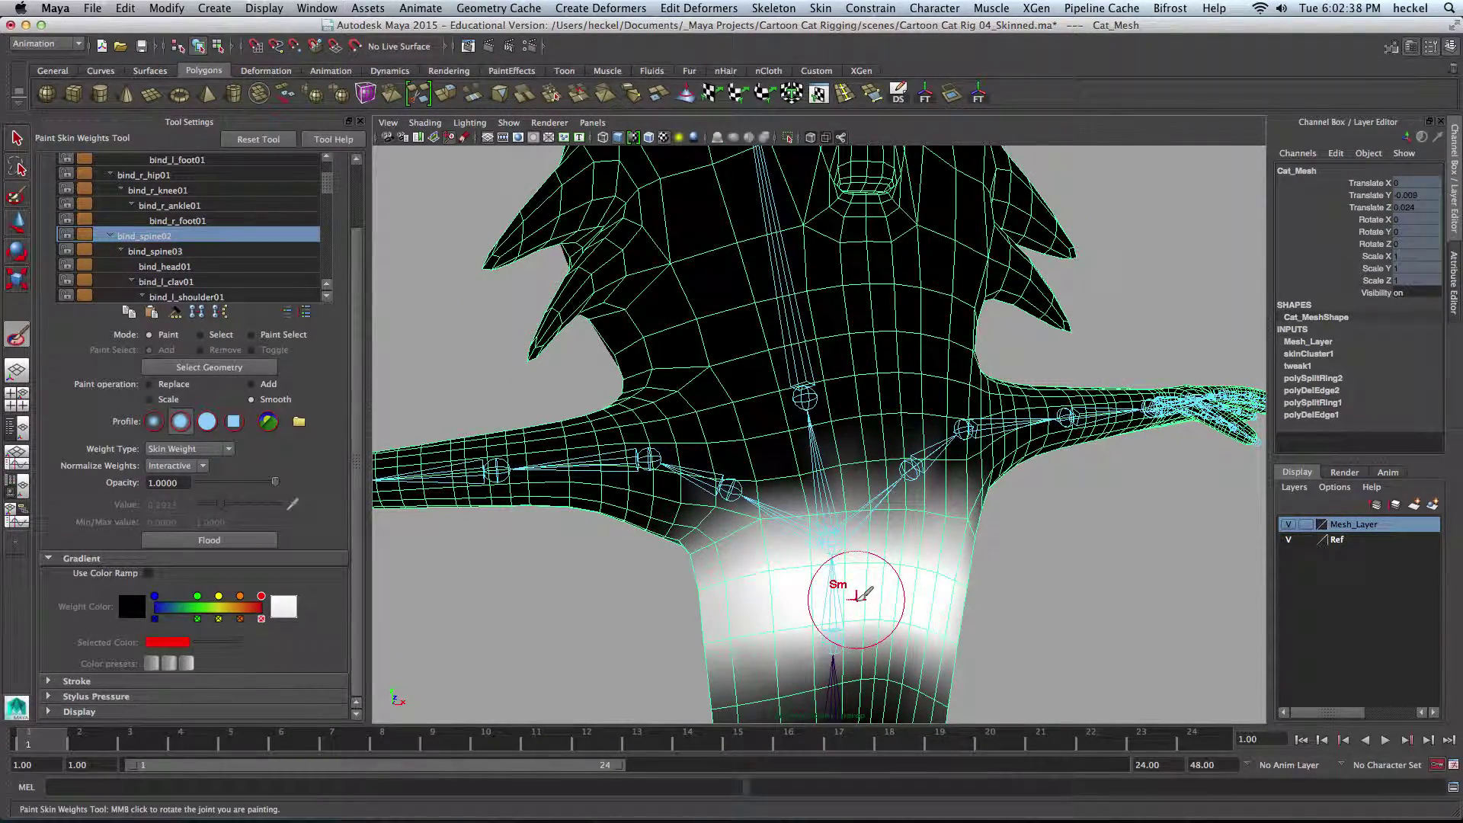
pyautogui.keyDown('alt'); pyautogui.moveTo(899, 586); pyautogui.dragTo(864, 594); pyautogui.keyUp('alt')
pyautogui.keyDown('alt'); pyautogui.moveTo(869, 593); pyautogui.dragTo(887, 565, button='middle'); pyautogui.keyUp('alt')
pyautogui.moveTo(730, 565)
pyautogui.keyDown('alt'); pyautogui.mouseDown()
pyautogui.moveTo(769, 536)
pyautogui.moveTo(740, 480)
pyautogui.mouseUp(); pyautogui.keyUp('alt')
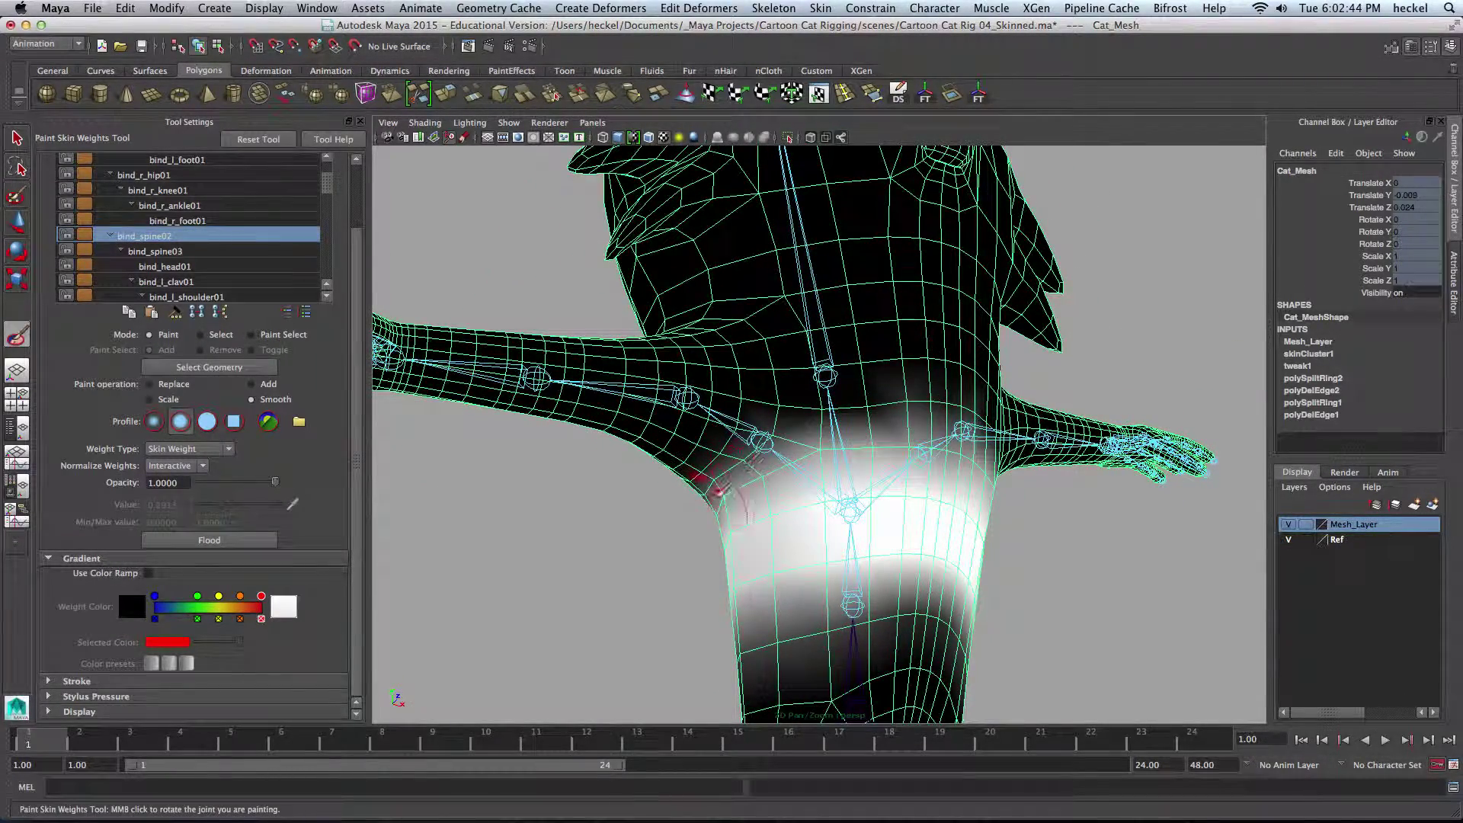
pyautogui.moveTo(712, 491)
pyautogui.keyDown('alt'); pyautogui.mouseDown()
pyautogui.moveTo(643, 597)
pyautogui.moveTo(602, 593)
pyautogui.mouseUp(); pyautogui.keyUp('alt')
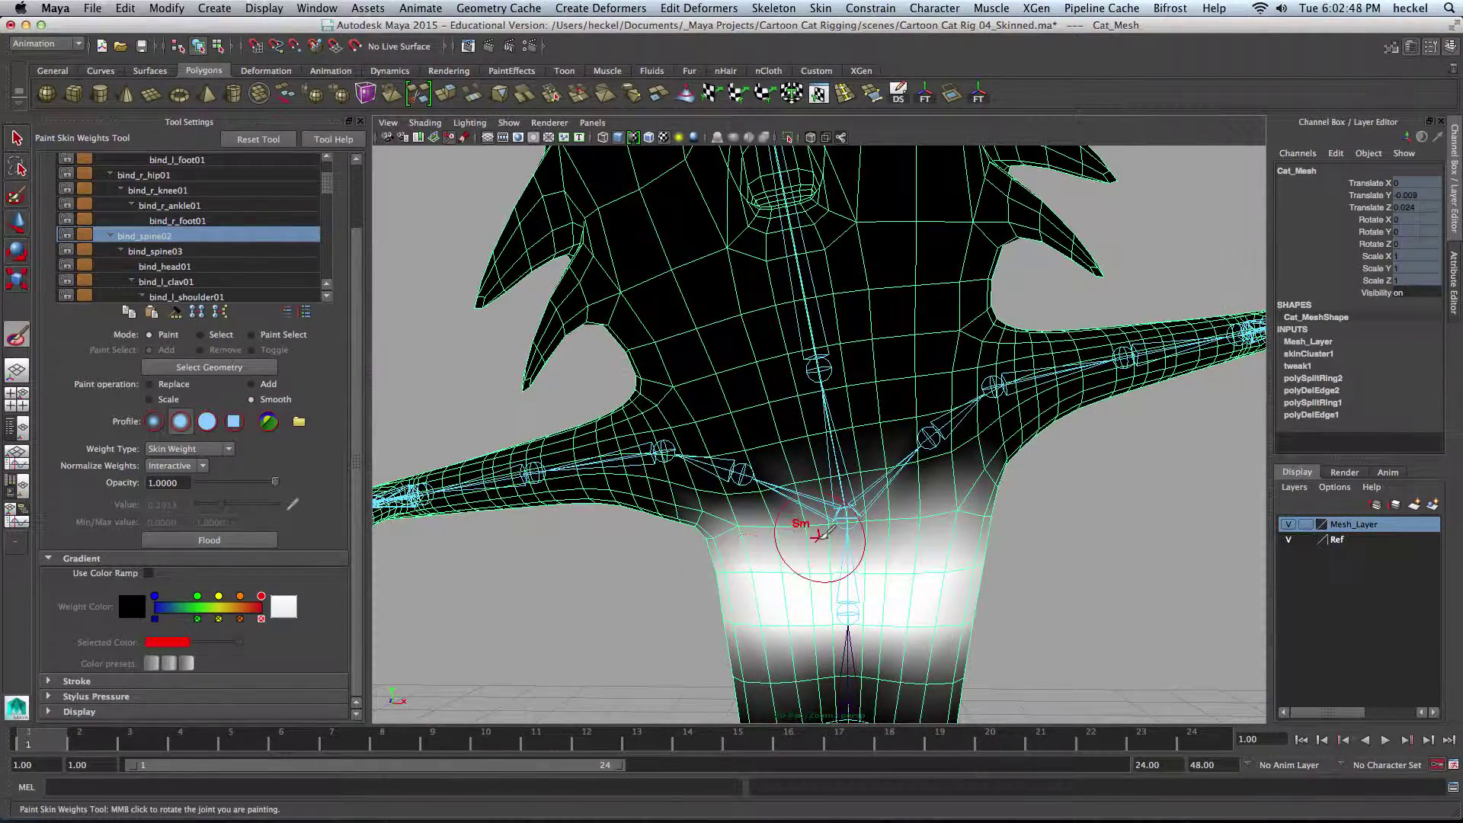
# Rotate the bind_spine03 joint to about 19.8 degrees in Z so the torso leans toward the cat's left side
pyautogui.press('q')
pyautogui.click(845, 478)
pyautogui.press('e')
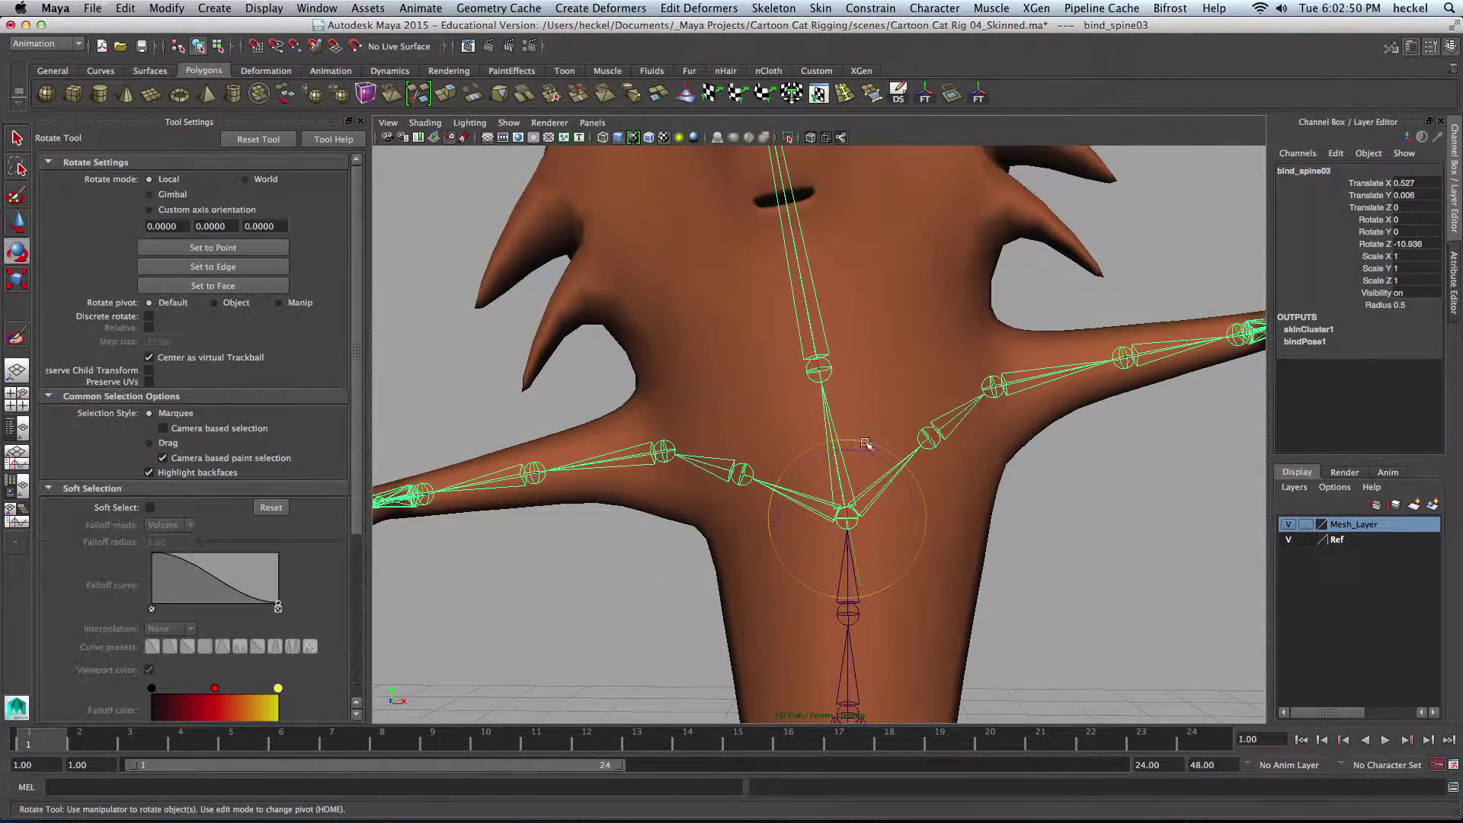
pyautogui.moveTo(861, 453); pyautogui.dragTo(964, 548)
# Smooth the bind_spine02 skin weights on Cat_Mesh around the cat's left armpit
pyautogui.click(964, 560)
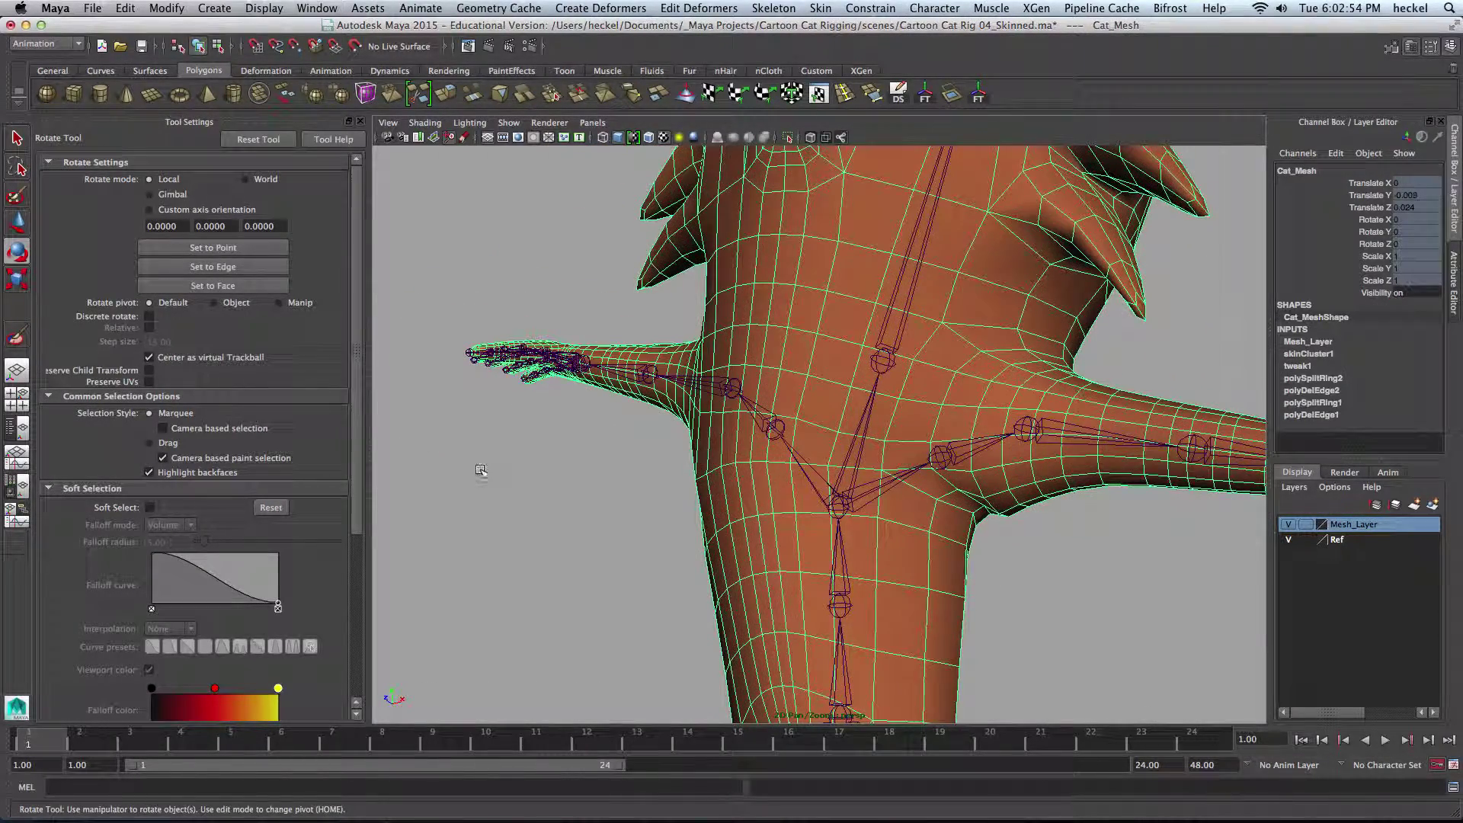
pyautogui.click(17, 335)
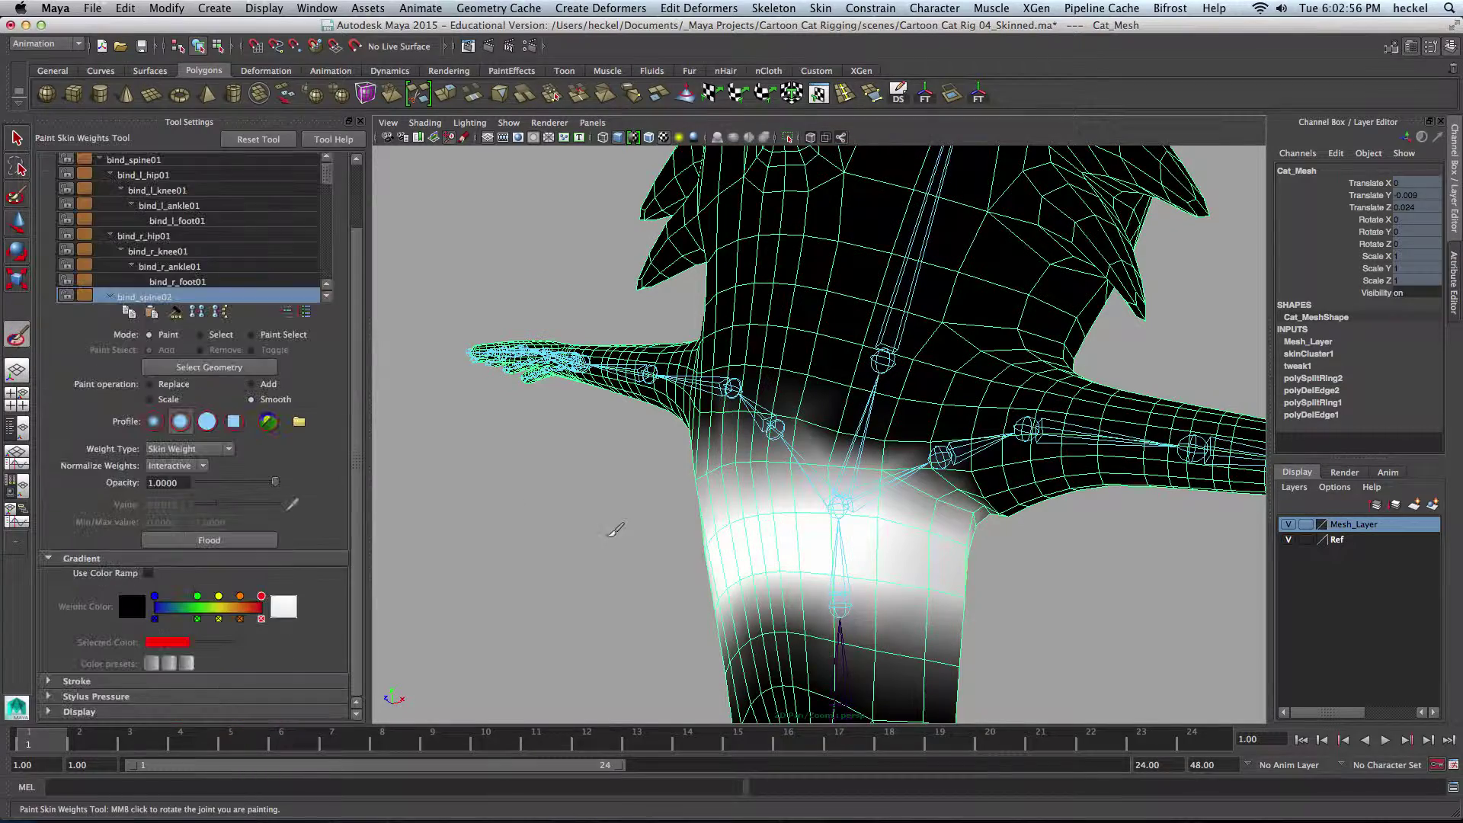
pyautogui.moveTo(839, 562); pyautogui.dragTo(836, 466, button='right')
pyautogui.keyDown('alt'); pyautogui.moveTo(982, 550); pyautogui.dragTo(989, 499); pyautogui.keyUp('alt')
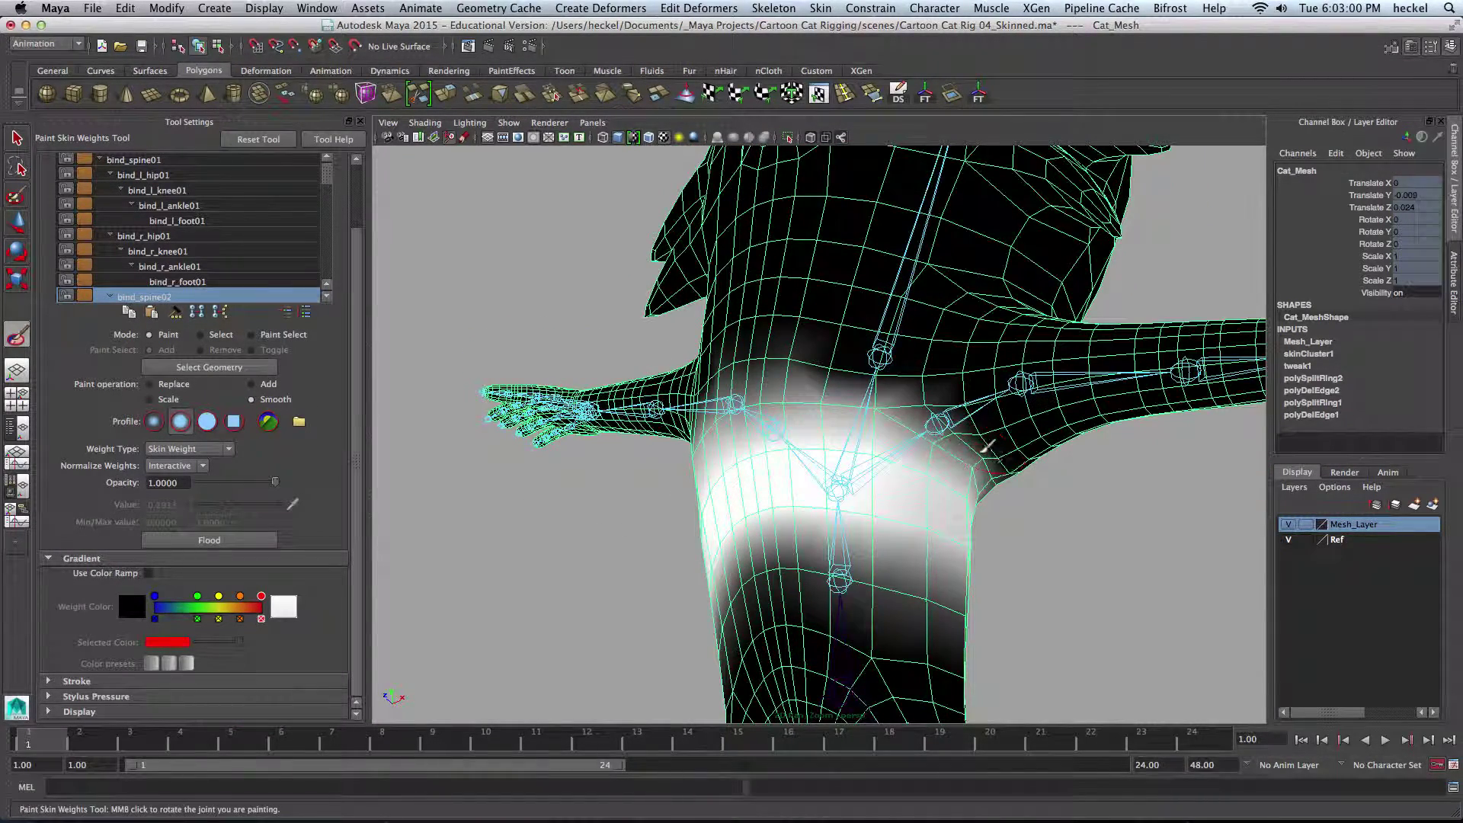
pyautogui.keyDown('alt'); pyautogui.moveTo(988, 449); pyautogui.dragTo(931, 488); pyautogui.keyUp('alt')
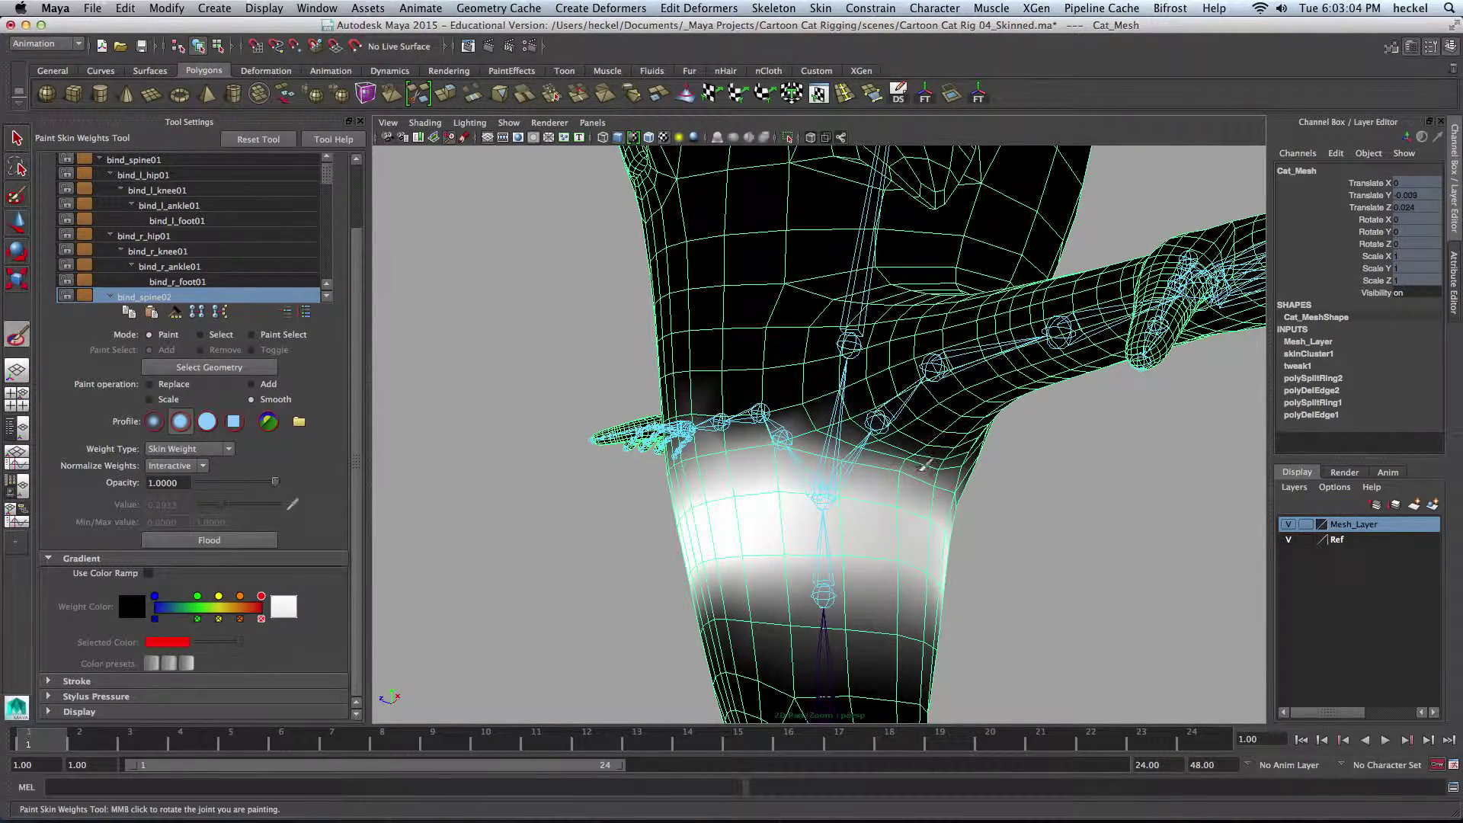
pyautogui.moveTo(868, 476)
pyautogui.keyDown('alt'); pyautogui.mouseDown()
pyautogui.moveTo(891, 522)
pyautogui.moveTo(1053, 537)
pyautogui.moveTo(895, 512)
pyautogui.moveTo(914, 500)
pyautogui.moveTo(901, 497)
pyautogui.mouseUp(); pyautogui.keyUp('alt')
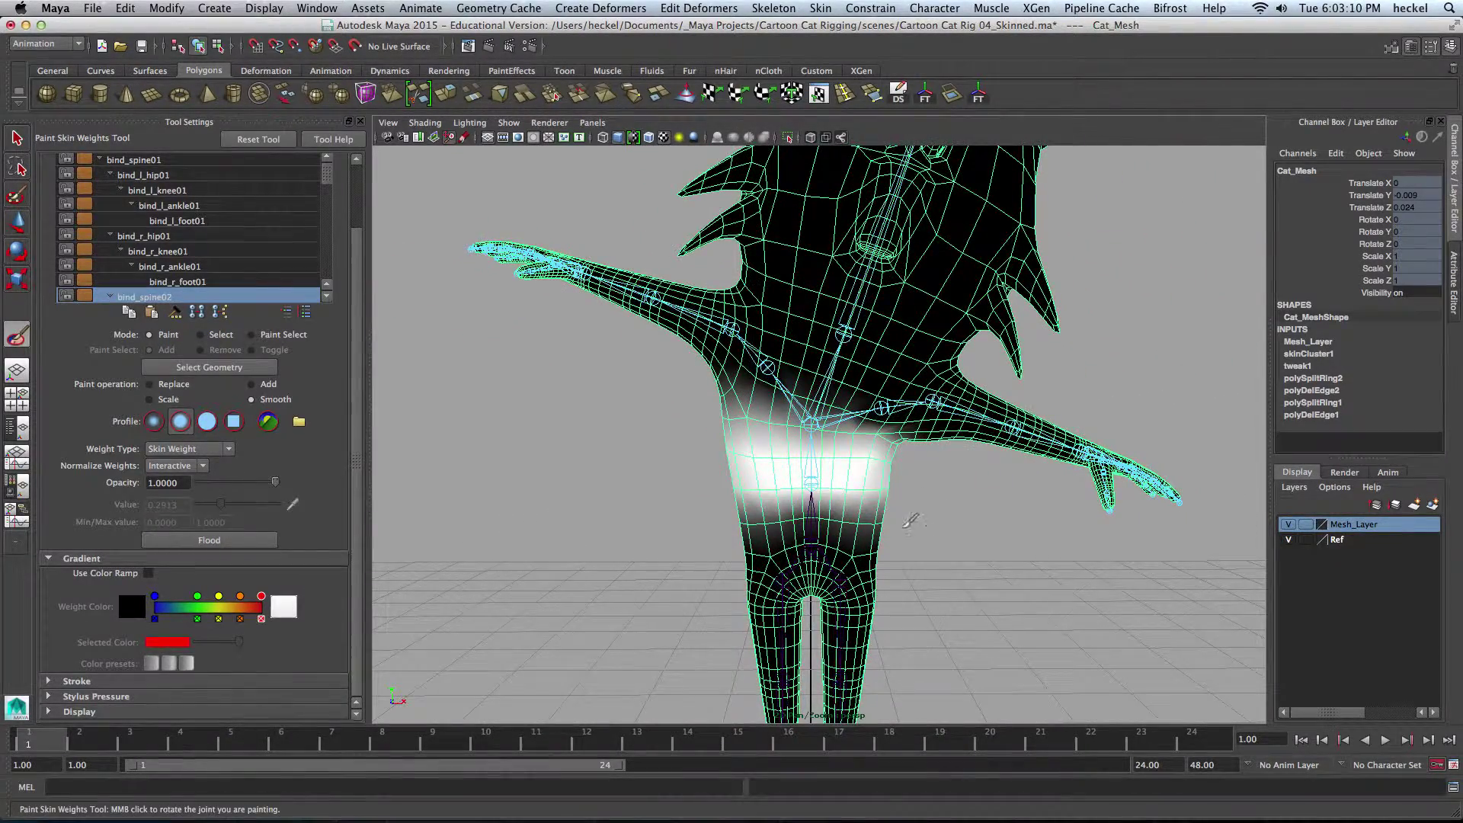
# Select the bind_spine03 joint and set its Z rotation to 0
pyautogui.press('q')
pyautogui.click(821, 422)
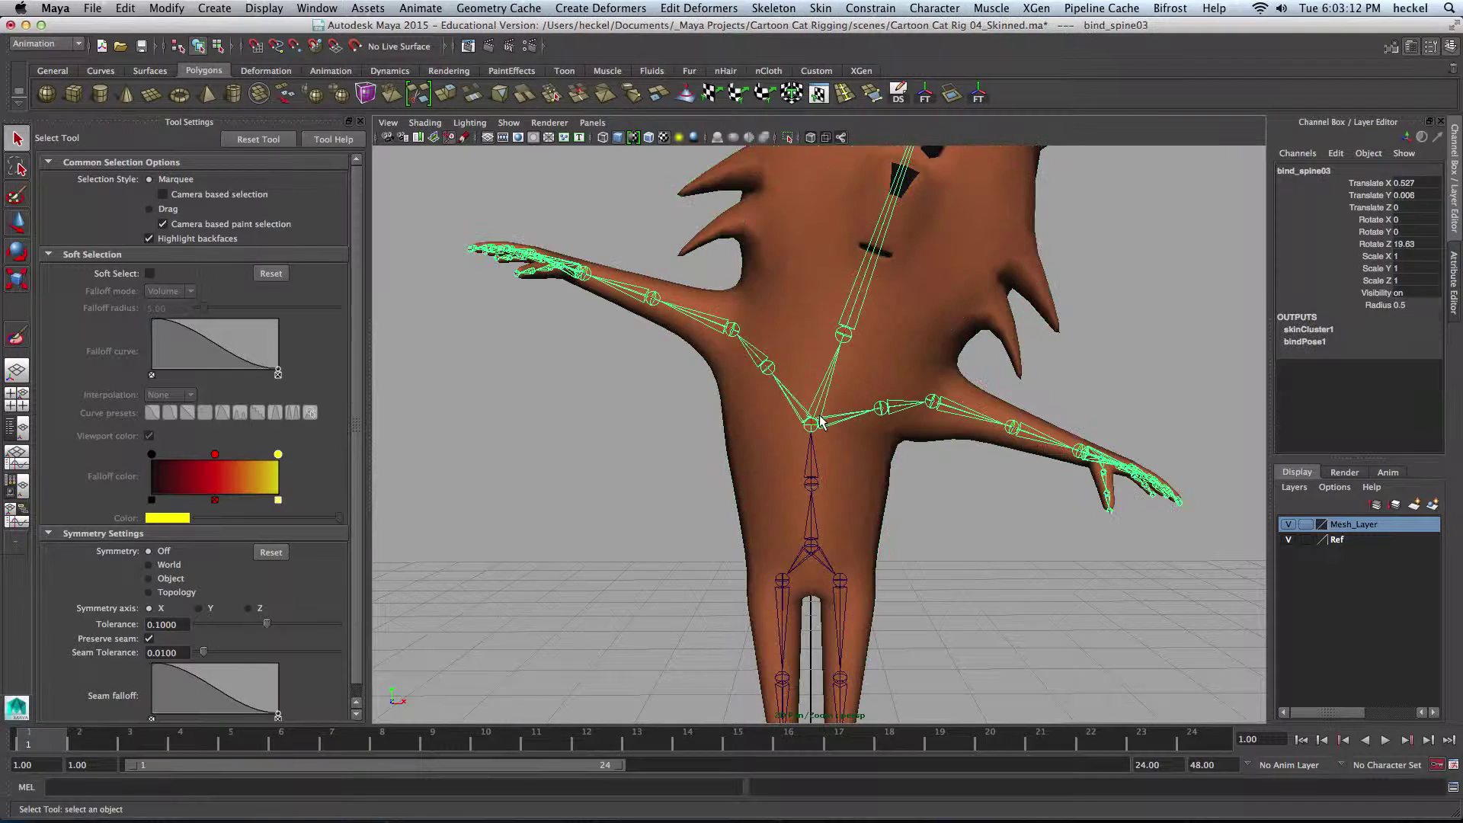
pyautogui.click(1421, 244)
pyautogui.write('0')
pyautogui.press('Return')
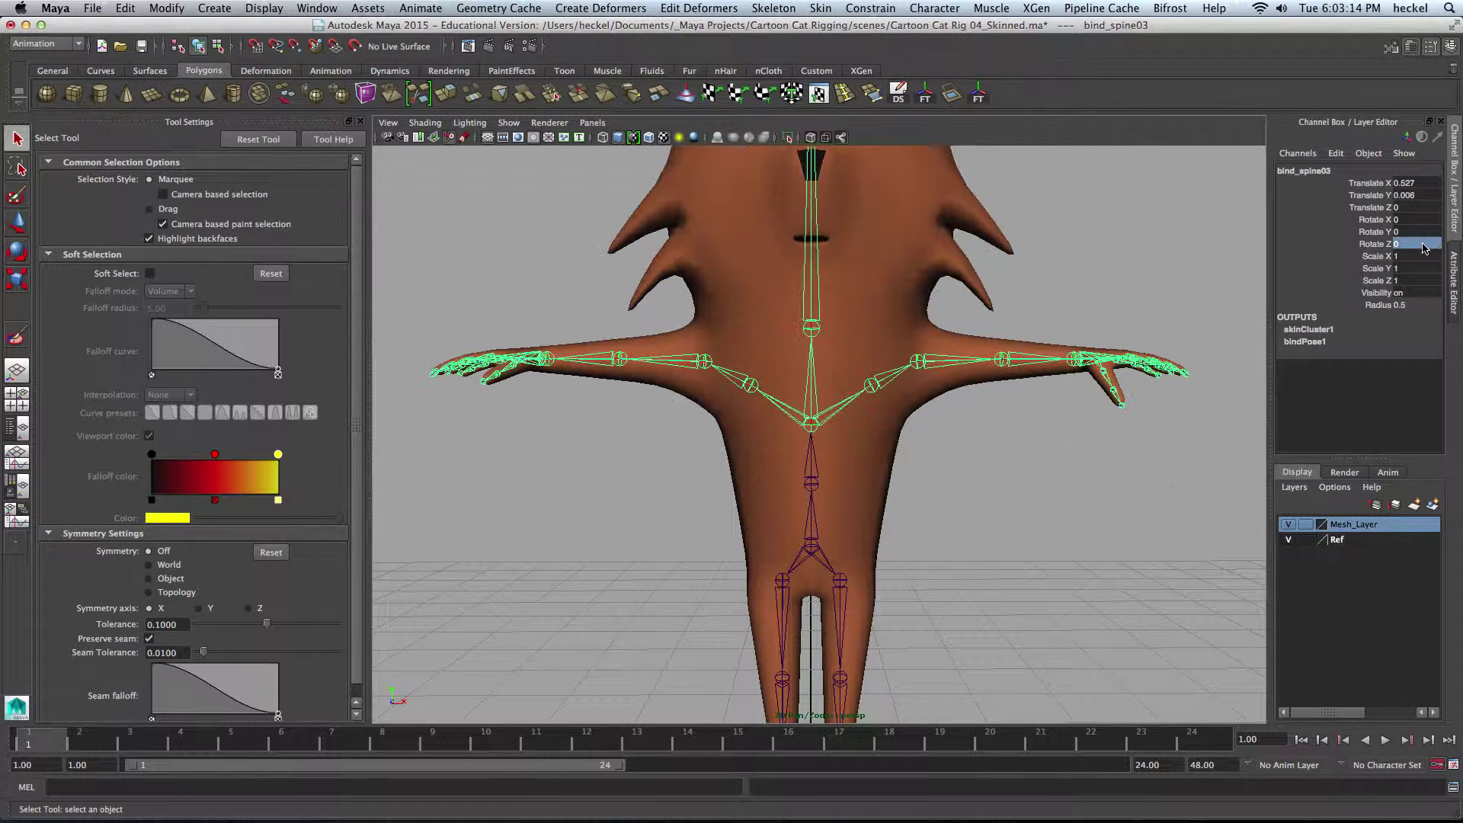
# Test sideways bends of bind_spine02 to about 20.4 degrees and bind_spine03 to about -26.7 degrees in Z, undoing each
pyautogui.click(928, 500)
pyautogui.click(812, 471)
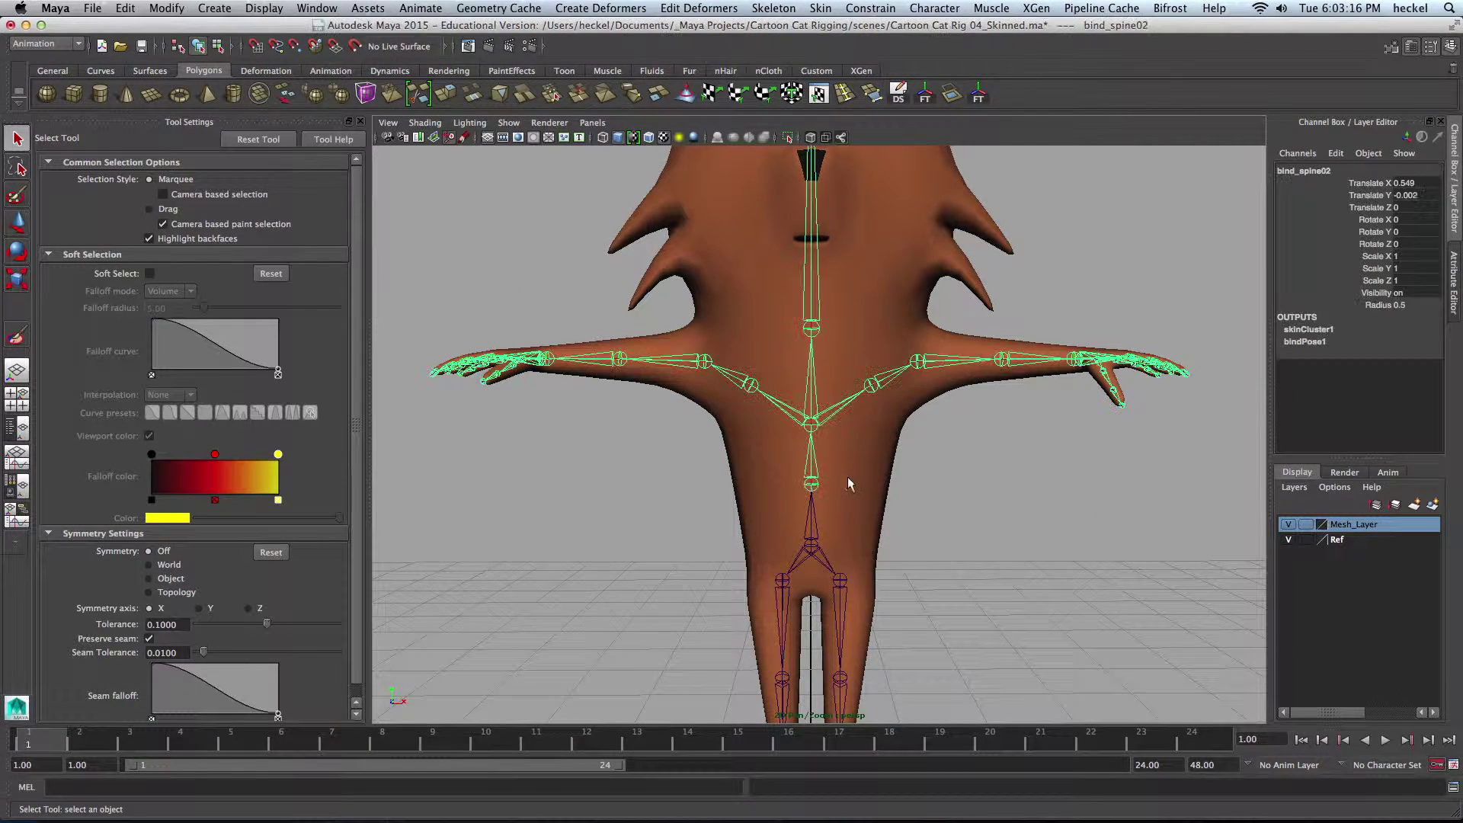
pyautogui.press('e')
pyautogui.moveTo(855, 429)
pyautogui.mouseDown()
pyautogui.moveTo(854, 415)
pyautogui.moveTo(828, 418)
pyautogui.moveTo(855, 457)
pyautogui.mouseUp()
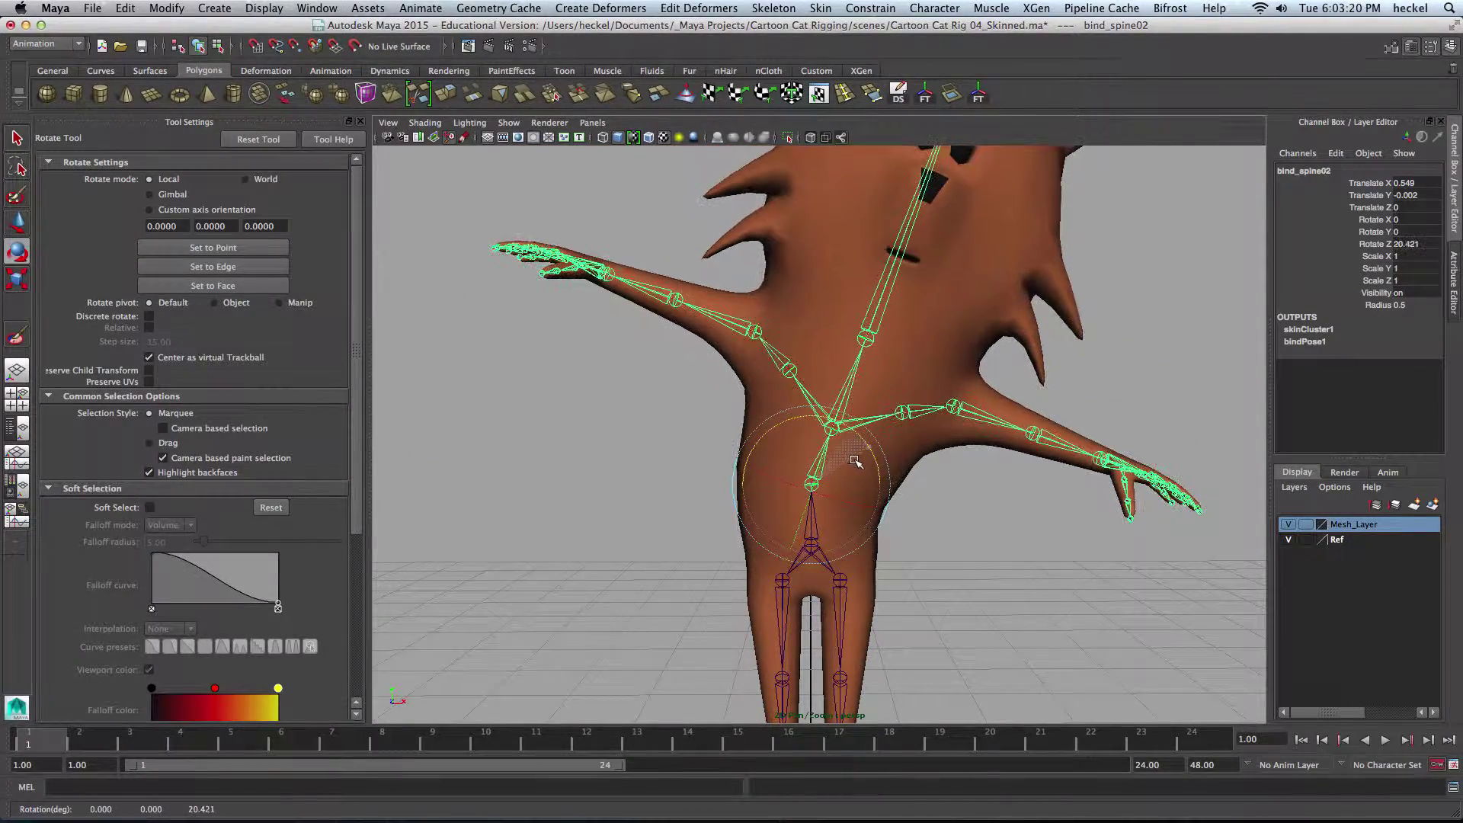
pyautogui.hotkey('ctrl', 'z')
pyautogui.click(853, 464)
pyautogui.click(806, 392)
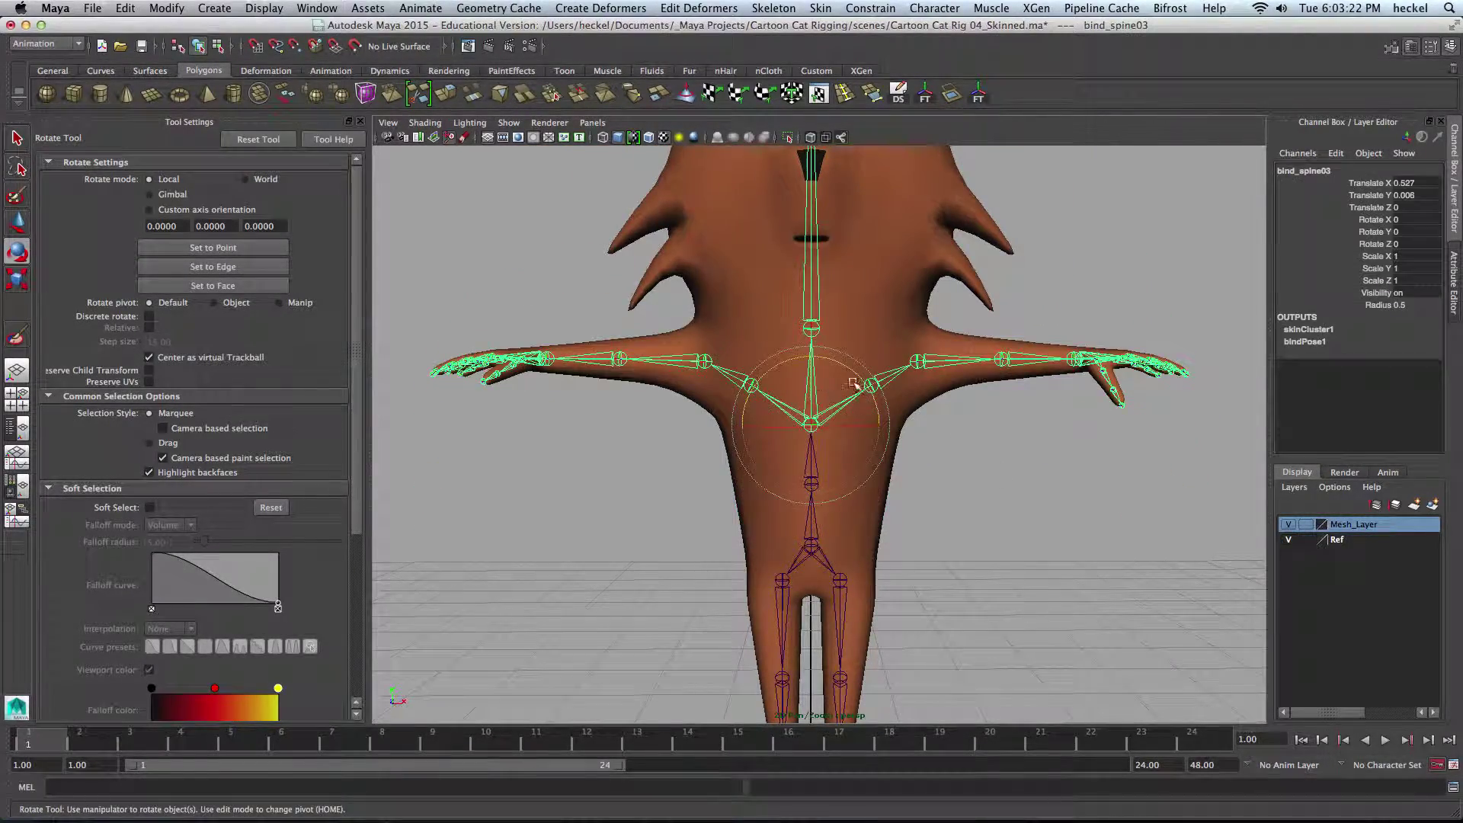
pyautogui.moveTo(851, 383); pyautogui.dragTo(819, 350)
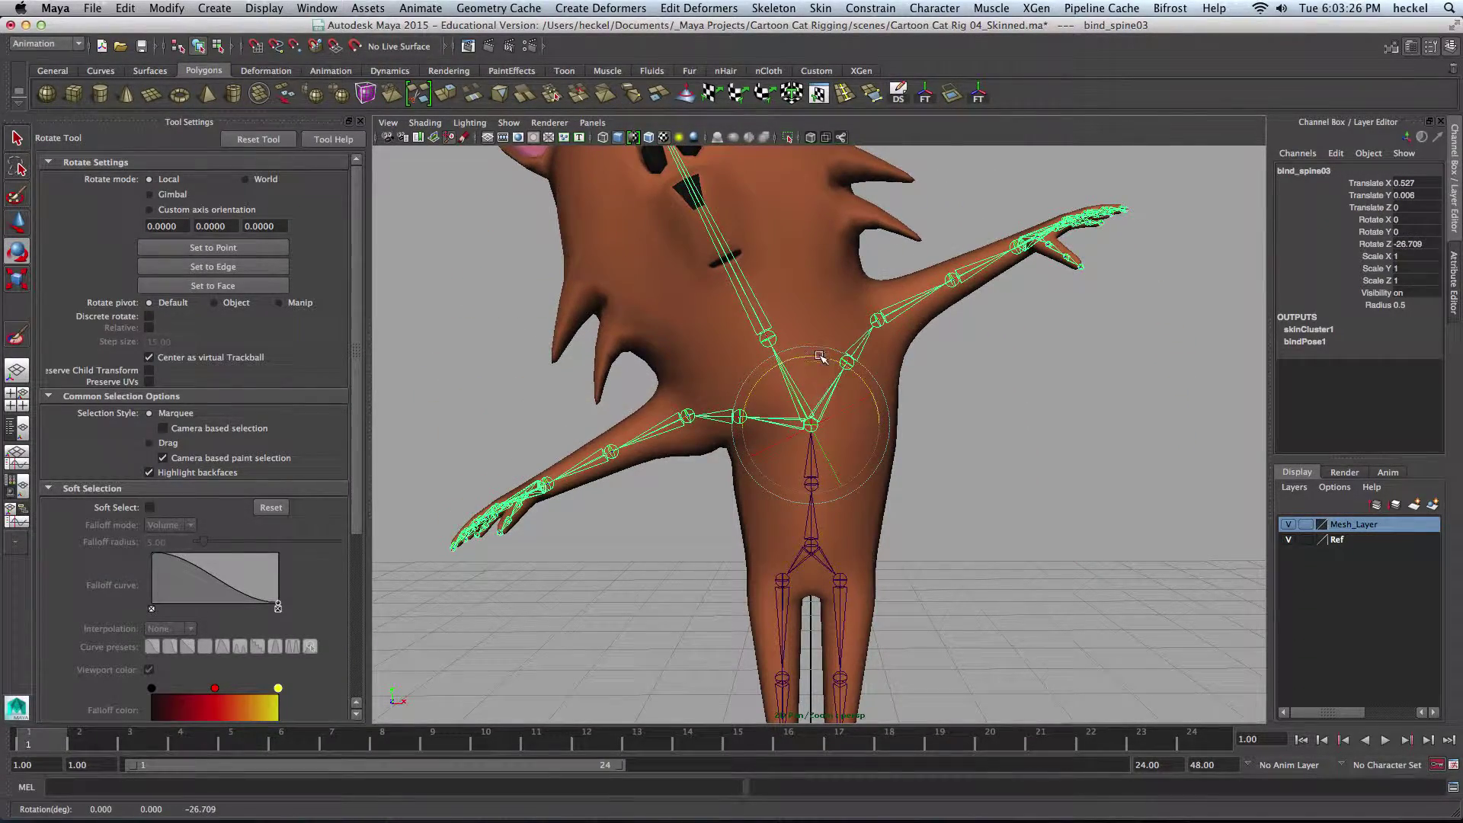
pyautogui.press('z')
# Test bind_l_clav01 at about -5.1 degrees and bind_r_clav01 at about -19 degrees in Z, undoing each rotation
pyautogui.click(978, 443)
pyautogui.click(915, 349)
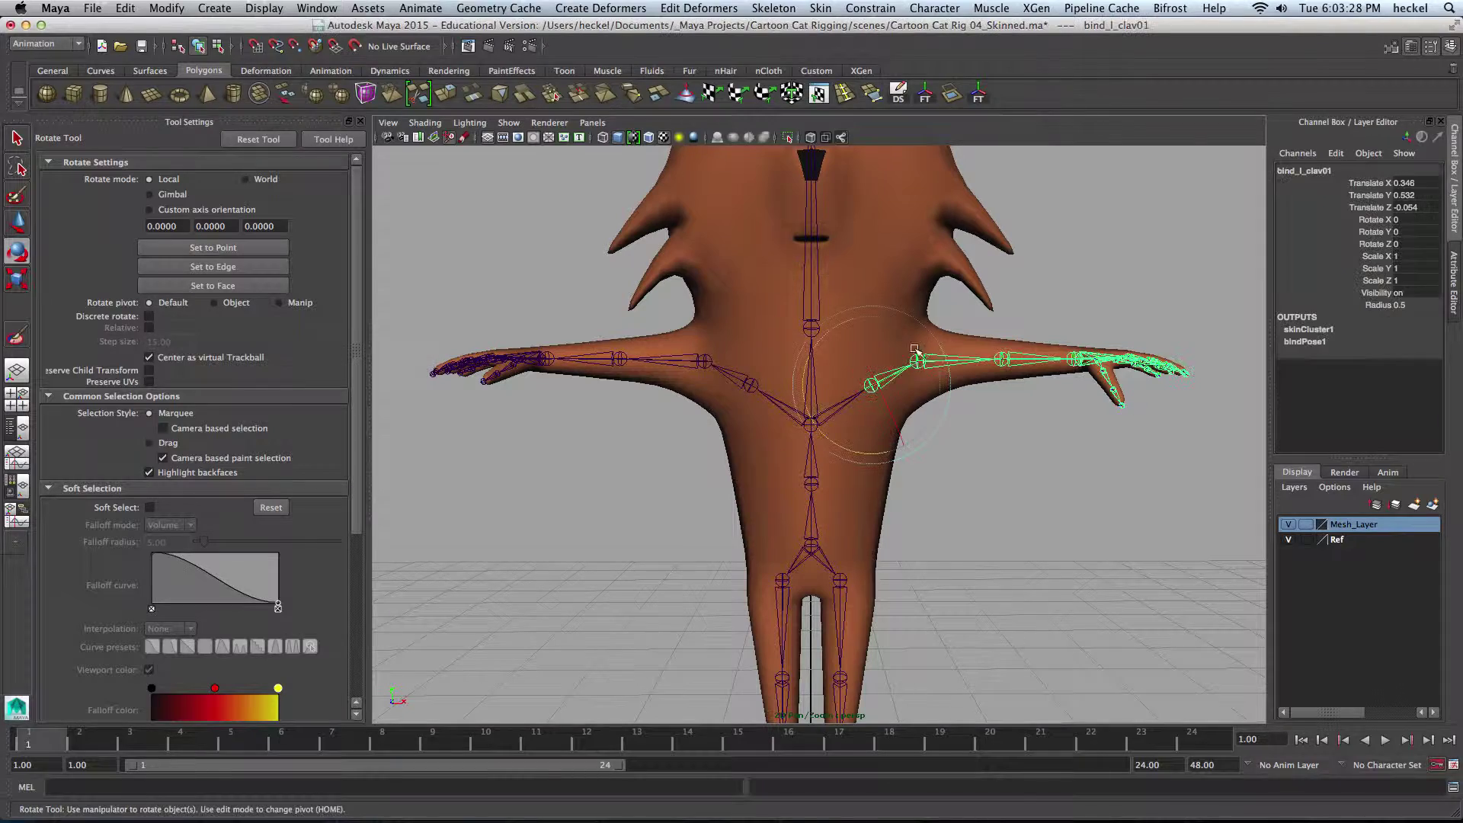
pyautogui.keyDown('alt'); pyautogui.moveTo(863, 452); pyautogui.dragTo(849, 448); pyautogui.keyUp('alt')
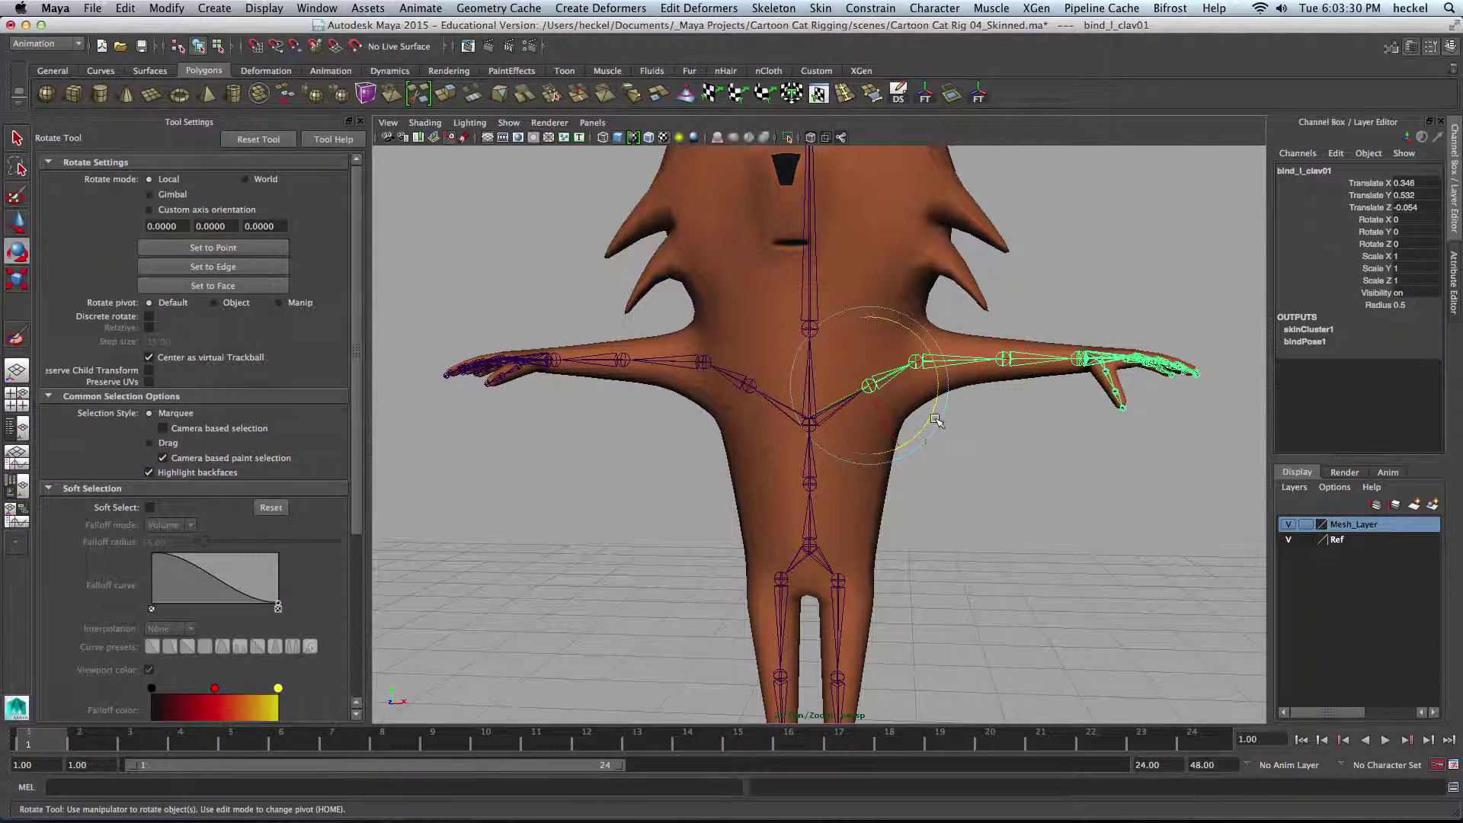
pyautogui.moveTo(935, 419)
pyautogui.mouseDown()
pyautogui.moveTo(937, 400)
pyautogui.moveTo(934, 429)
pyautogui.mouseUp()
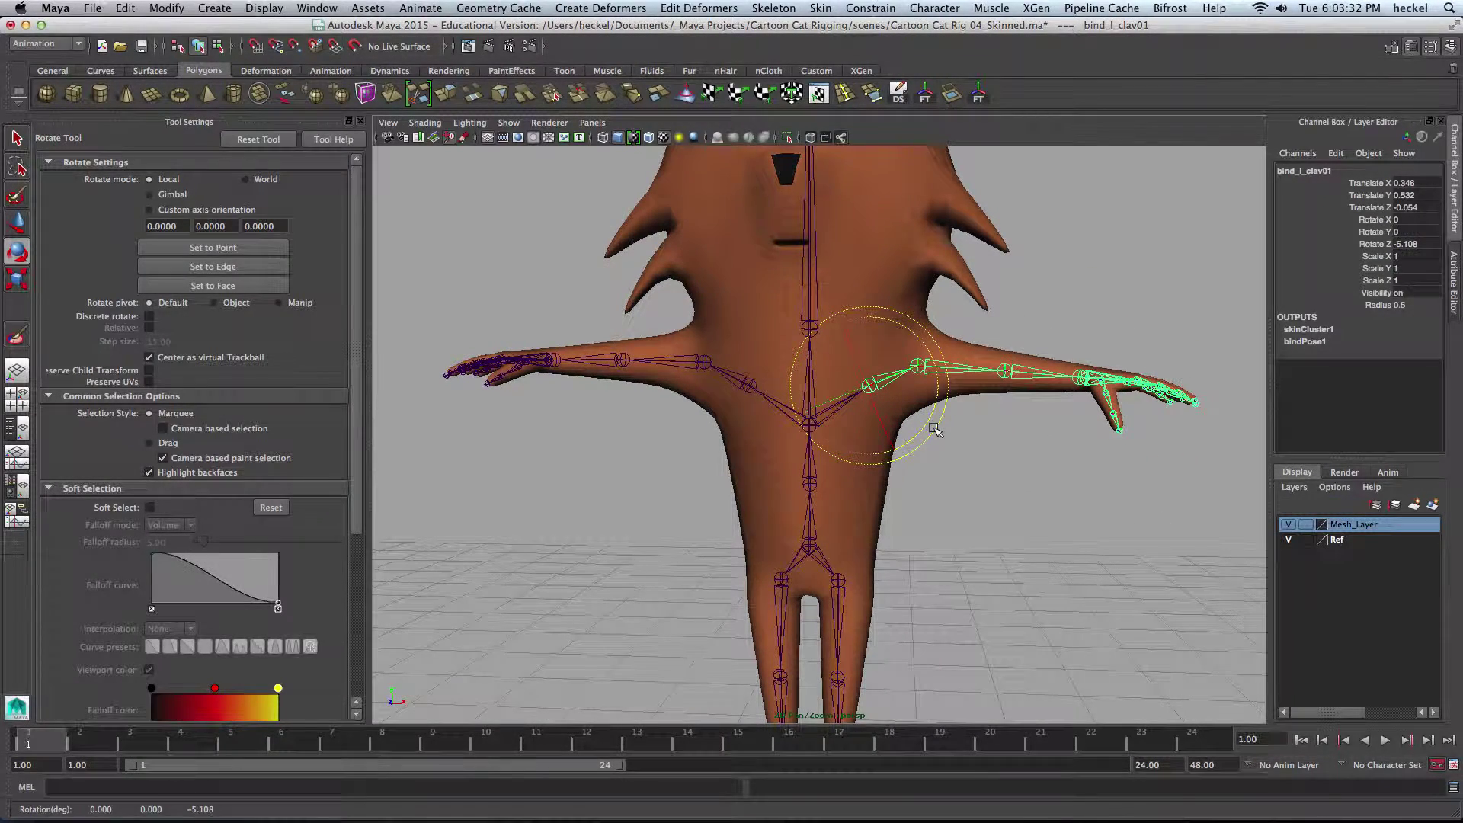
pyautogui.press('z')
pyautogui.click(747, 382)
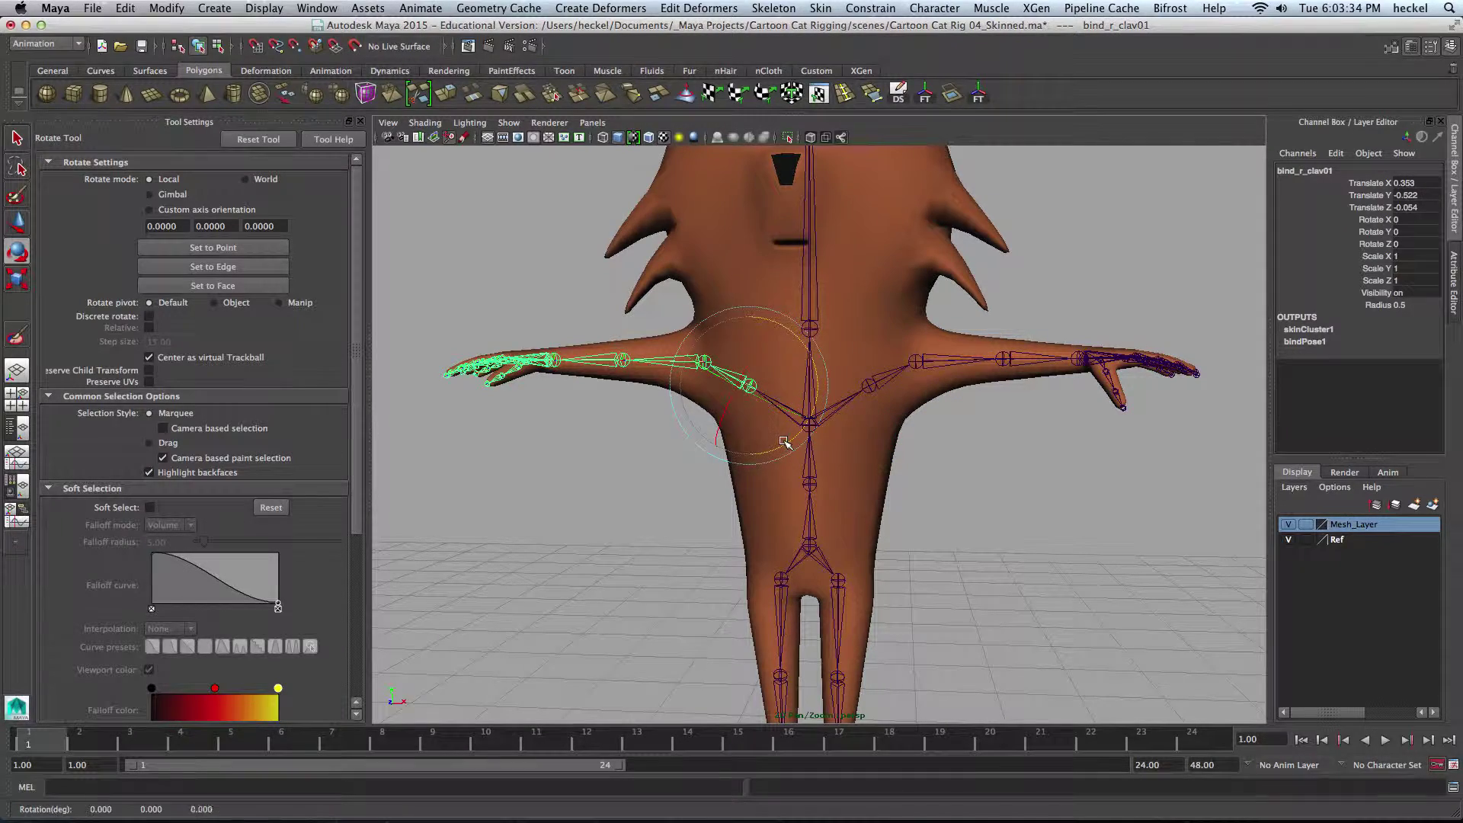
pyautogui.moveTo(785, 441)
pyautogui.mouseDown()
pyautogui.moveTo(785, 455)
pyautogui.moveTo(784, 418)
pyautogui.mouseUp()
pyautogui.press('z')
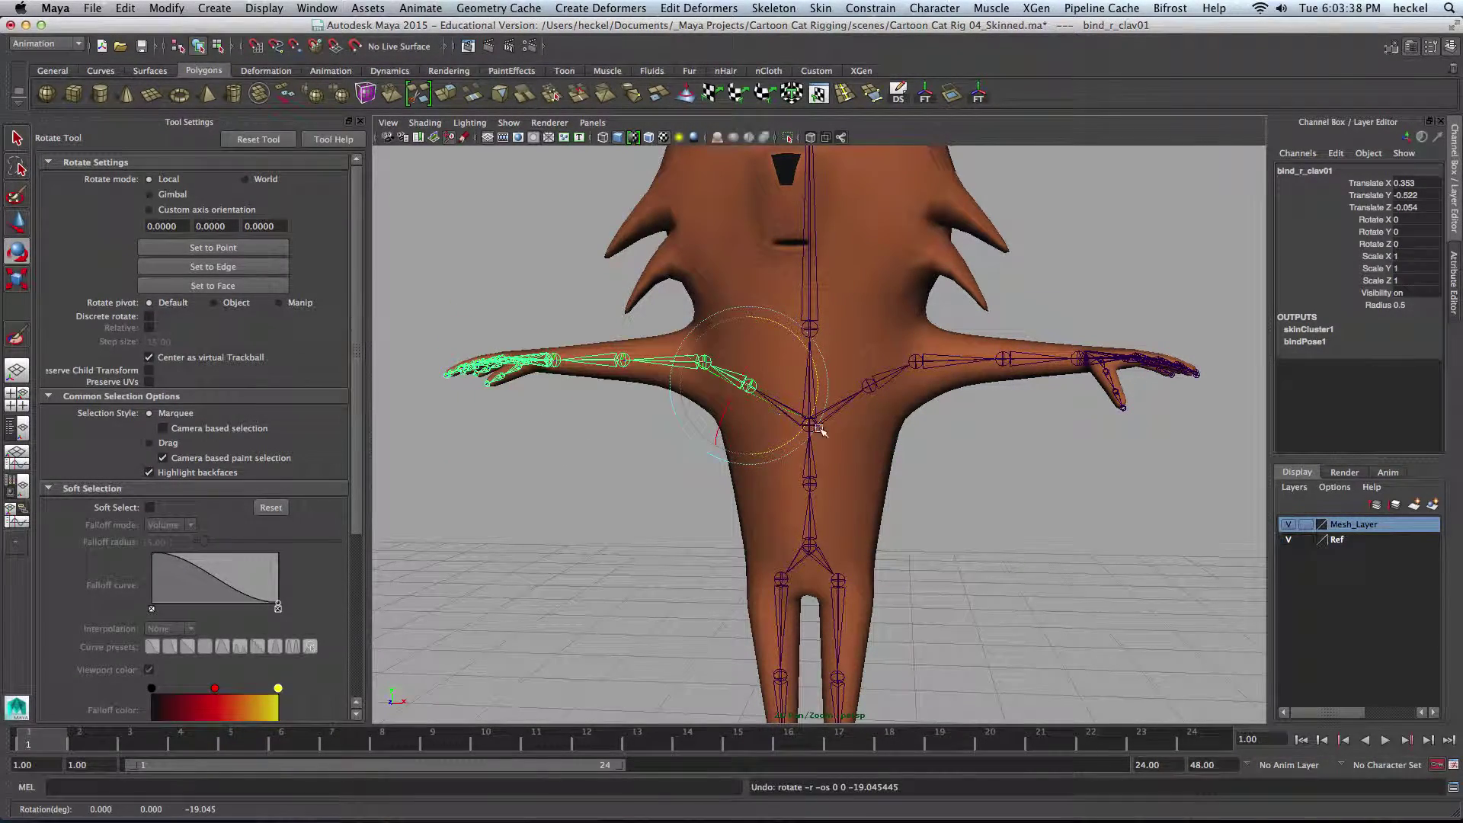
# Lower the left arm by rotating bind_l_shoulder01 about -47.1 degrees in Z as a test, and undo it
pyautogui.keyDown('alt'); pyautogui.moveTo(921, 433); pyautogui.dragTo(861, 467); pyautogui.keyUp('alt')
pyautogui.click(887, 381)
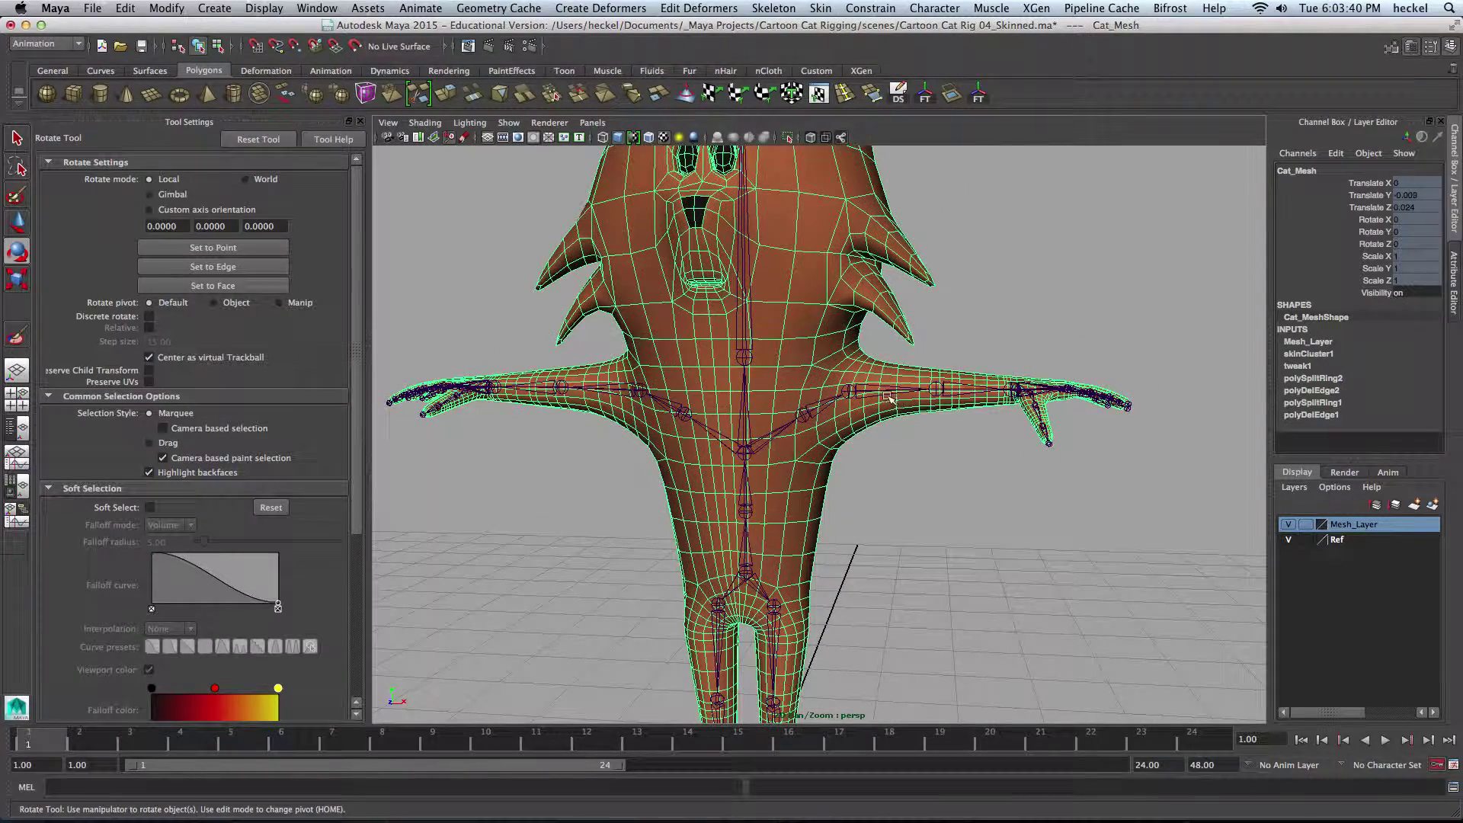
pyautogui.click(890, 394)
pyautogui.moveTo(905, 358); pyautogui.dragTo(914, 404)
pyautogui.press('z')
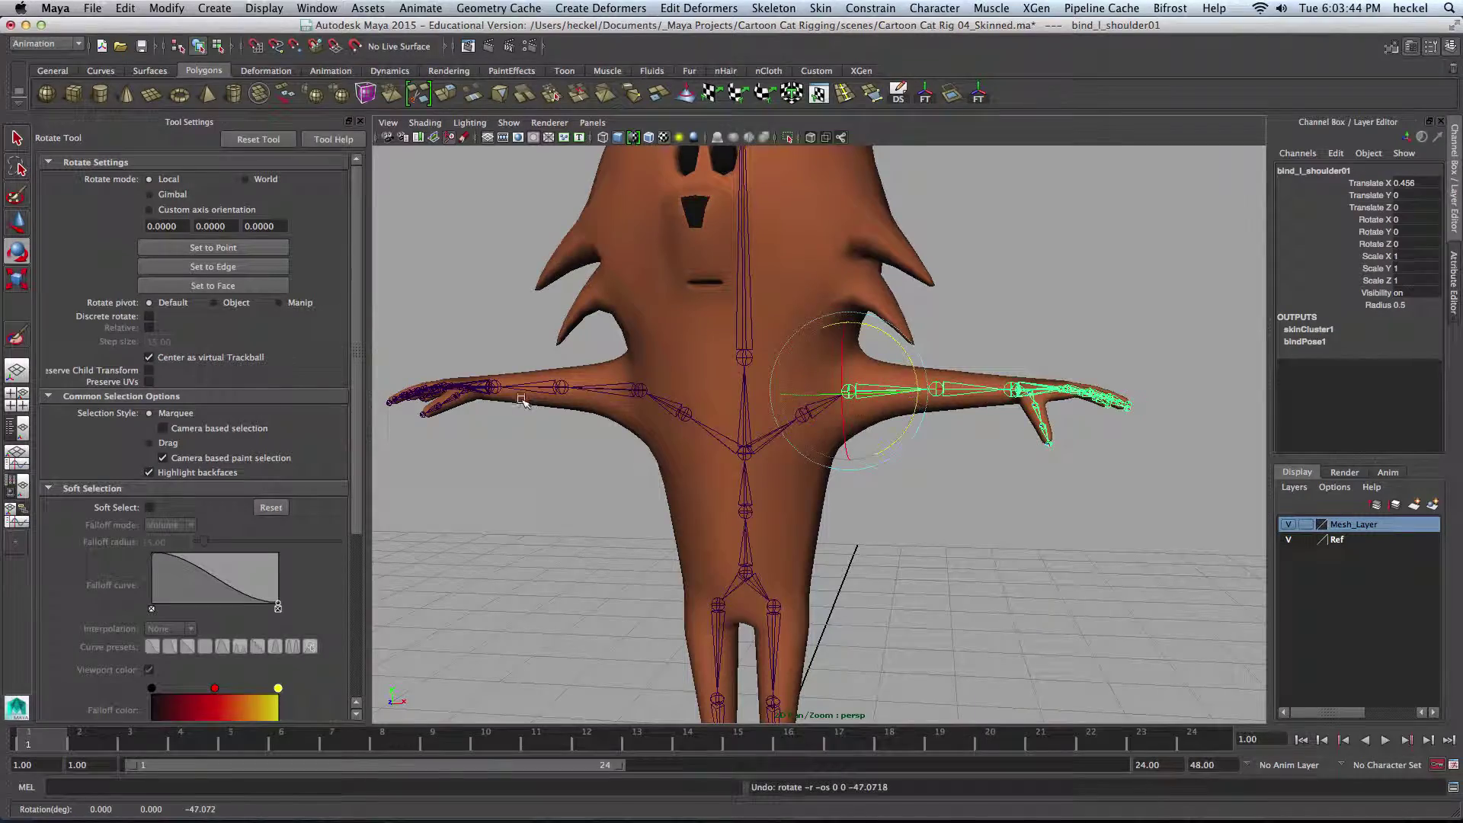
# Lower the right arm by rotating bind_r_shoulder01 to about -24.1 degrees in Z as a test, and undo it
pyautogui.click(597, 378)
pyautogui.click(609, 388)
pyautogui.keyDown('alt'); pyautogui.moveTo(601, 448); pyautogui.dragTo(698, 445); pyautogui.keyUp('alt')
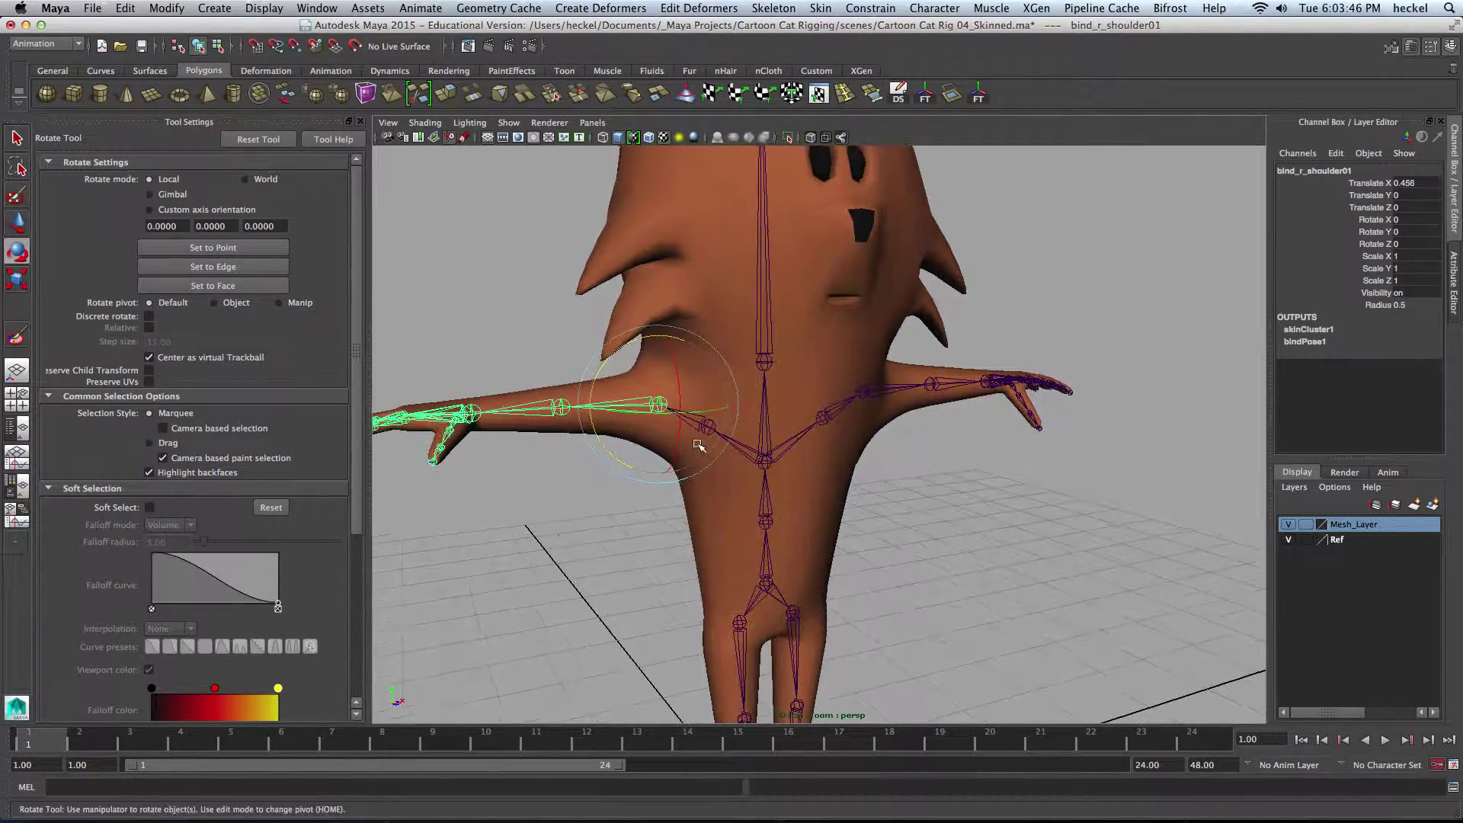
pyautogui.moveTo(596, 381); pyautogui.dragTo(601, 414)
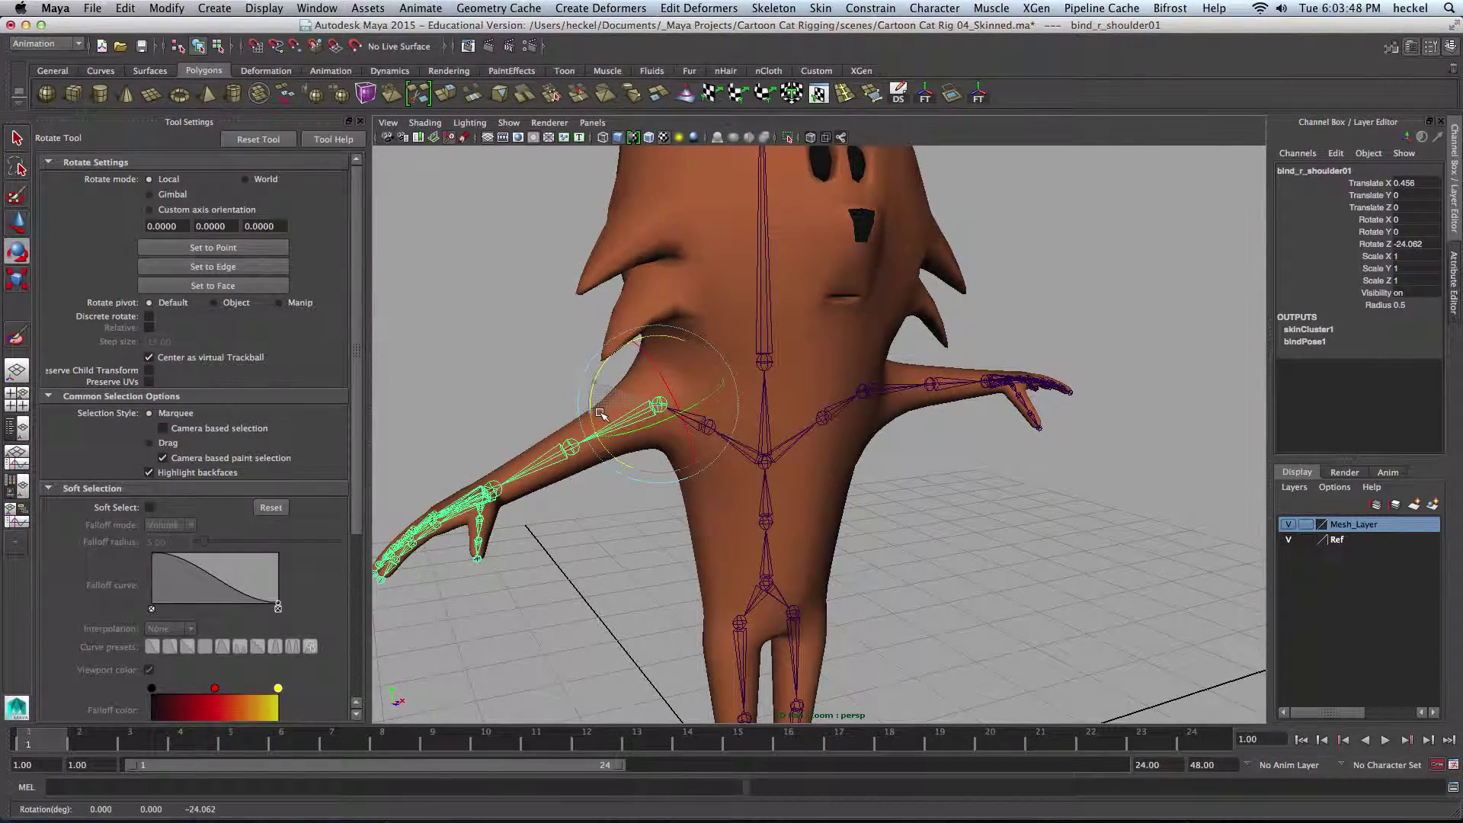
pyautogui.press('z')
# Test further rotations of the bind_l_shoulder01 joint and undo them
pyautogui.keyDown('alt'); pyautogui.moveTo(958, 459); pyautogui.dragTo(866, 455); pyautogui.keyUp('alt')
pyautogui.click(856, 407)
pyautogui.keyDown('alt'); pyautogui.moveTo(873, 440); pyautogui.dragTo(1250, 522); pyautogui.keyUp('alt')
pyautogui.press('z')
pyautogui.press('z')
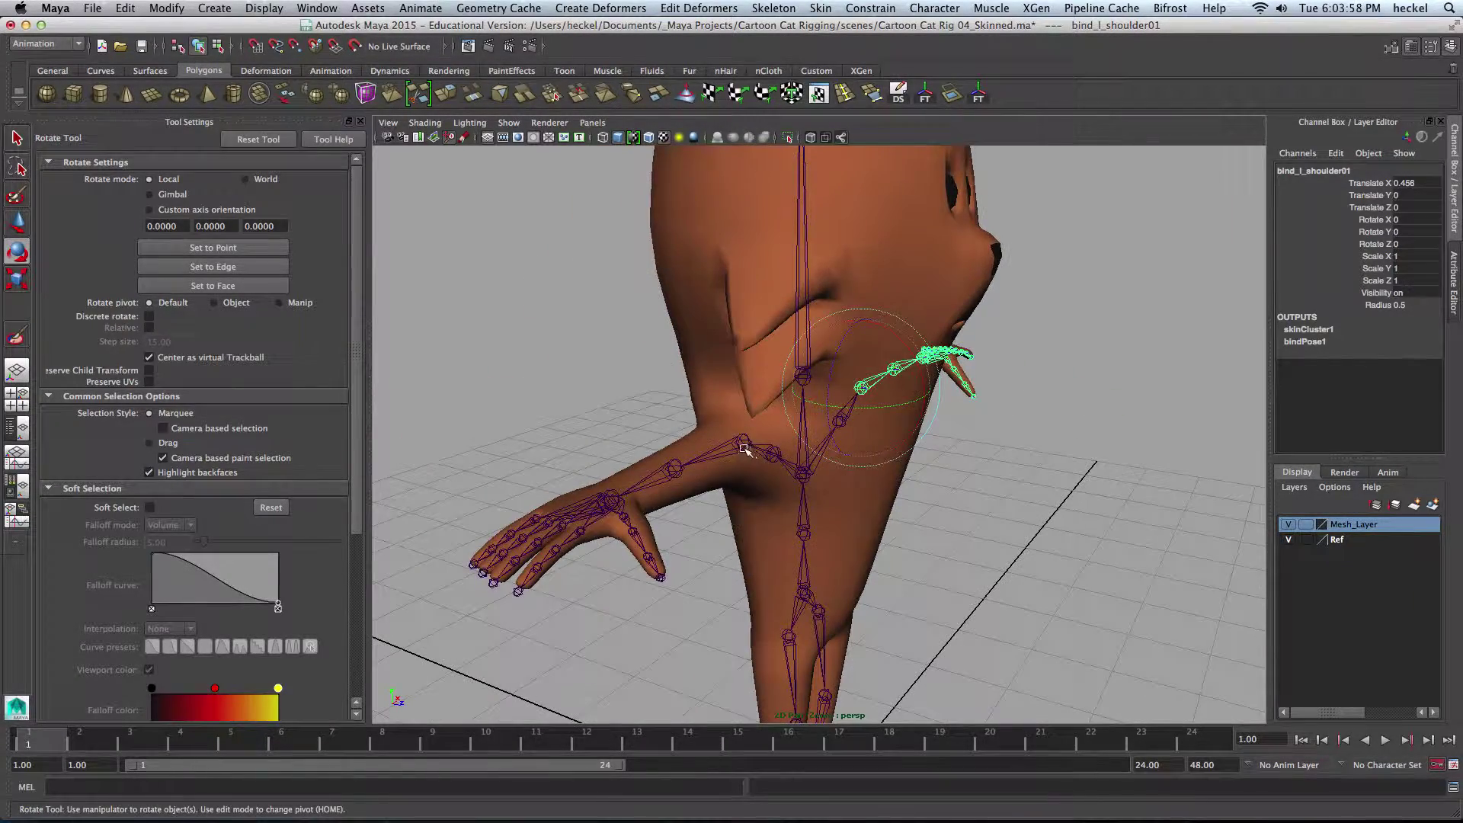
# Test bind_r_shoulder01 with rotations of about 29.2 degrees in Y and -76.1 degrees in Z, and undo them
pyautogui.click(745, 449)
pyautogui.moveTo(745, 450); pyautogui.dragTo(896, 425)
pyautogui.press('z')
pyautogui.press('z')
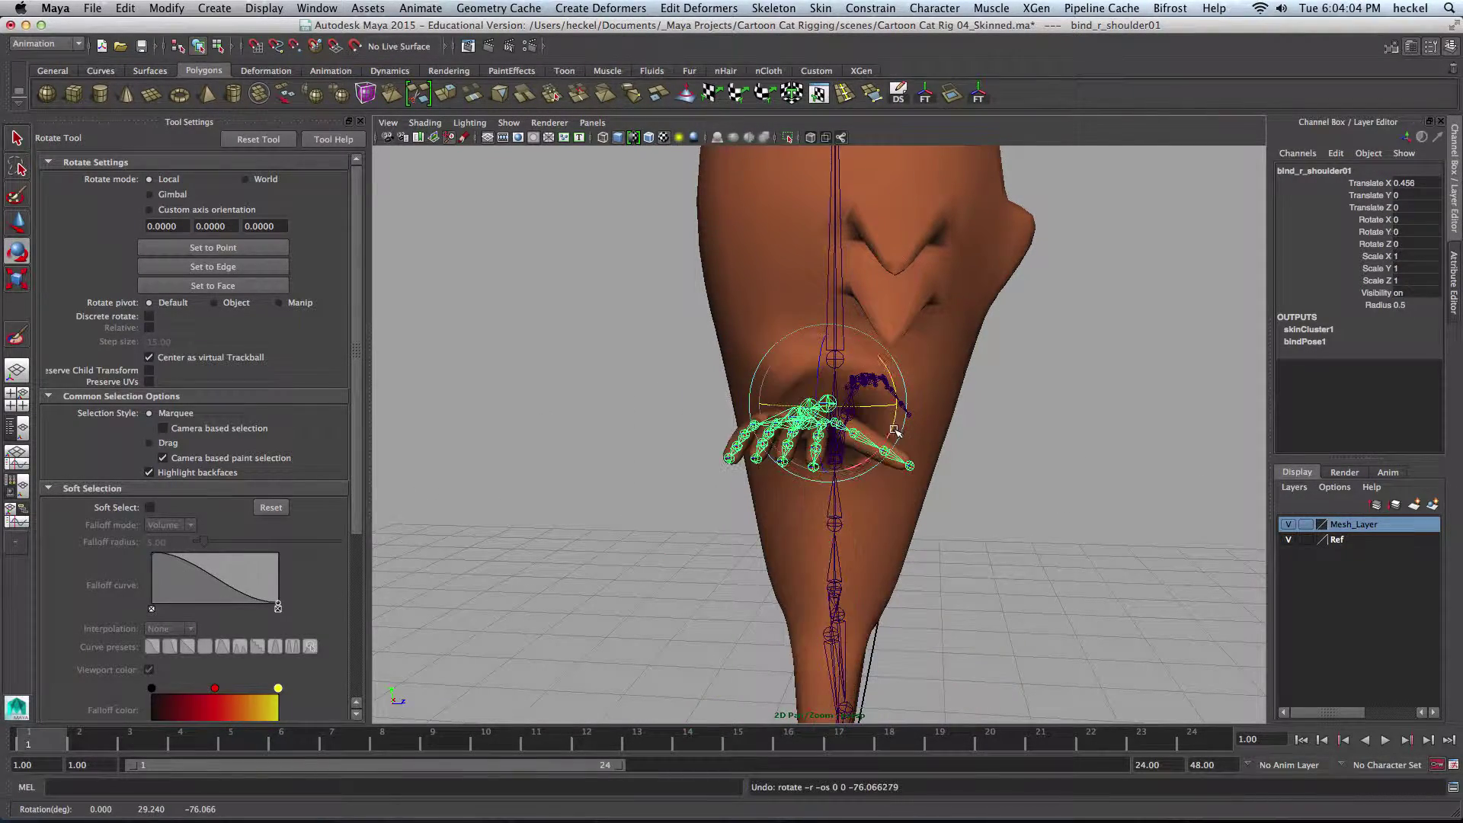
# Tilt the bind_head01 joint to about -14.9 degrees in Y, test a further 39.1 degree tilt, and undo that last rotation
pyautogui.keyDown('alt'); pyautogui.moveTo(1084, 486); pyautogui.dragTo(943, 489); pyautogui.keyUp('alt')
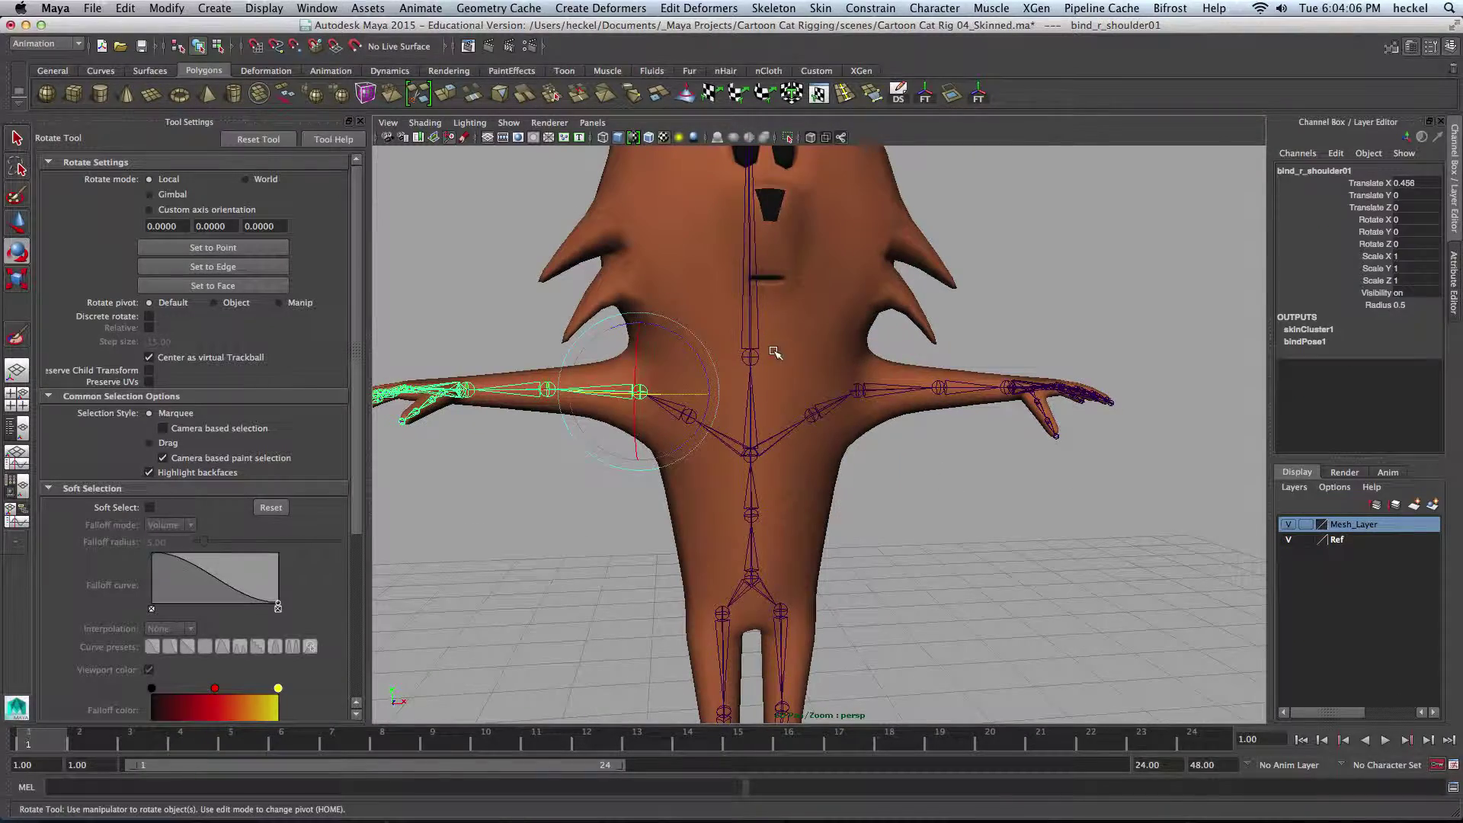
pyautogui.moveTo(715, 323); pyautogui.dragTo(793, 350)
pyautogui.keyDown('alt'); pyautogui.moveTo(855, 346); pyautogui.dragTo(865, 399, button='middle'); pyautogui.keyUp('alt')
pyautogui.keyDown('alt'); pyautogui.moveTo(865, 399); pyautogui.dragTo(942, 441); pyautogui.keyUp('alt')
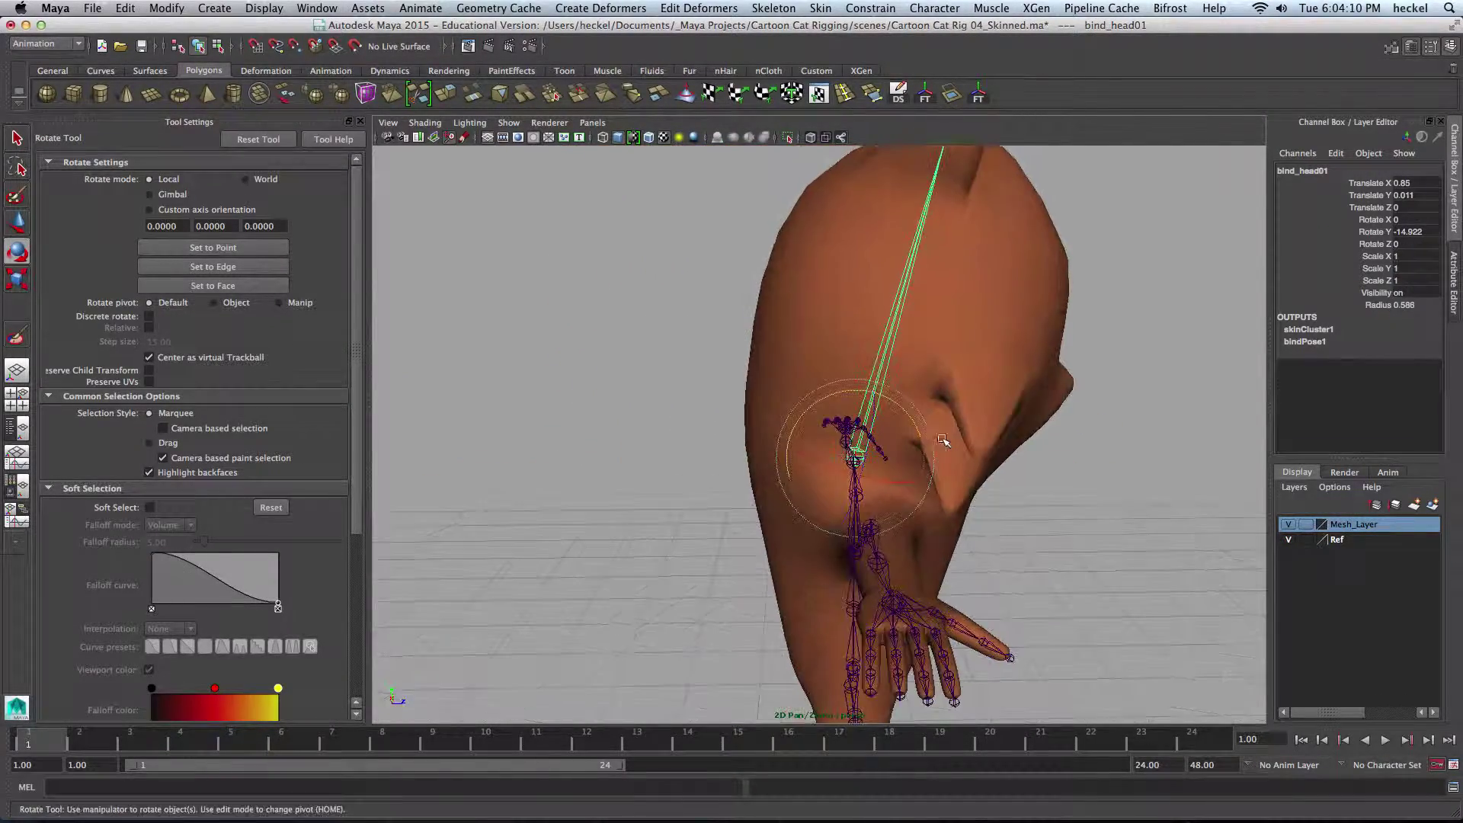
pyautogui.moveTo(824, 400); pyautogui.dragTo(809, 427)
pyautogui.press('z')
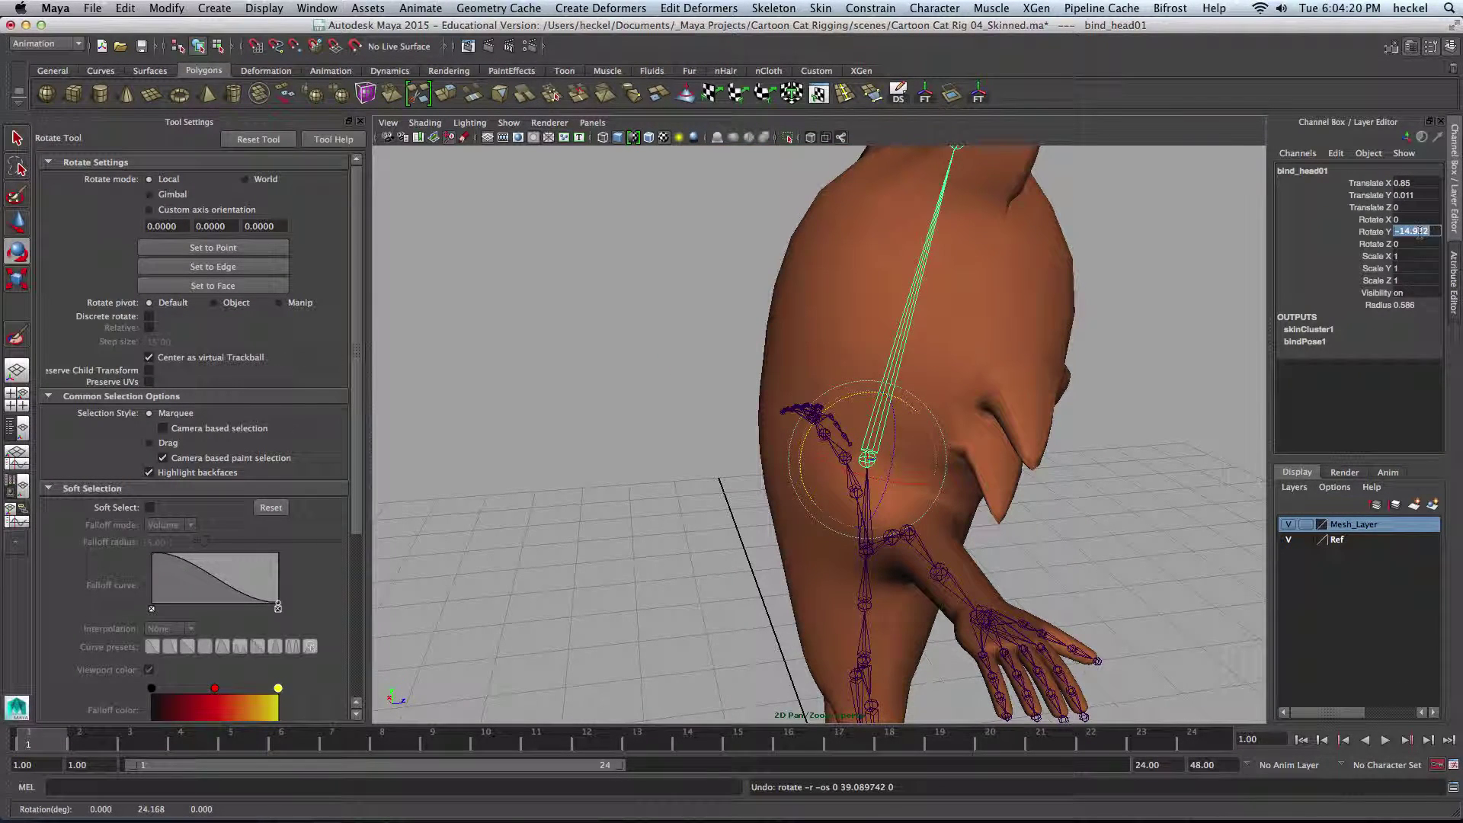
# Reset the bind_head01 joint's Rotate Y to 0, test a tilt of about -13.6 degrees in Z, and undo that tilt
pyautogui.write('0')
pyautogui.press('Return')
pyautogui.keyDown('alt'); pyautogui.moveTo(1110, 472); pyautogui.dragTo(836, 519); pyautogui.keyUp('alt')
pyautogui.moveTo(790, 390); pyautogui.dragTo(785, 424)
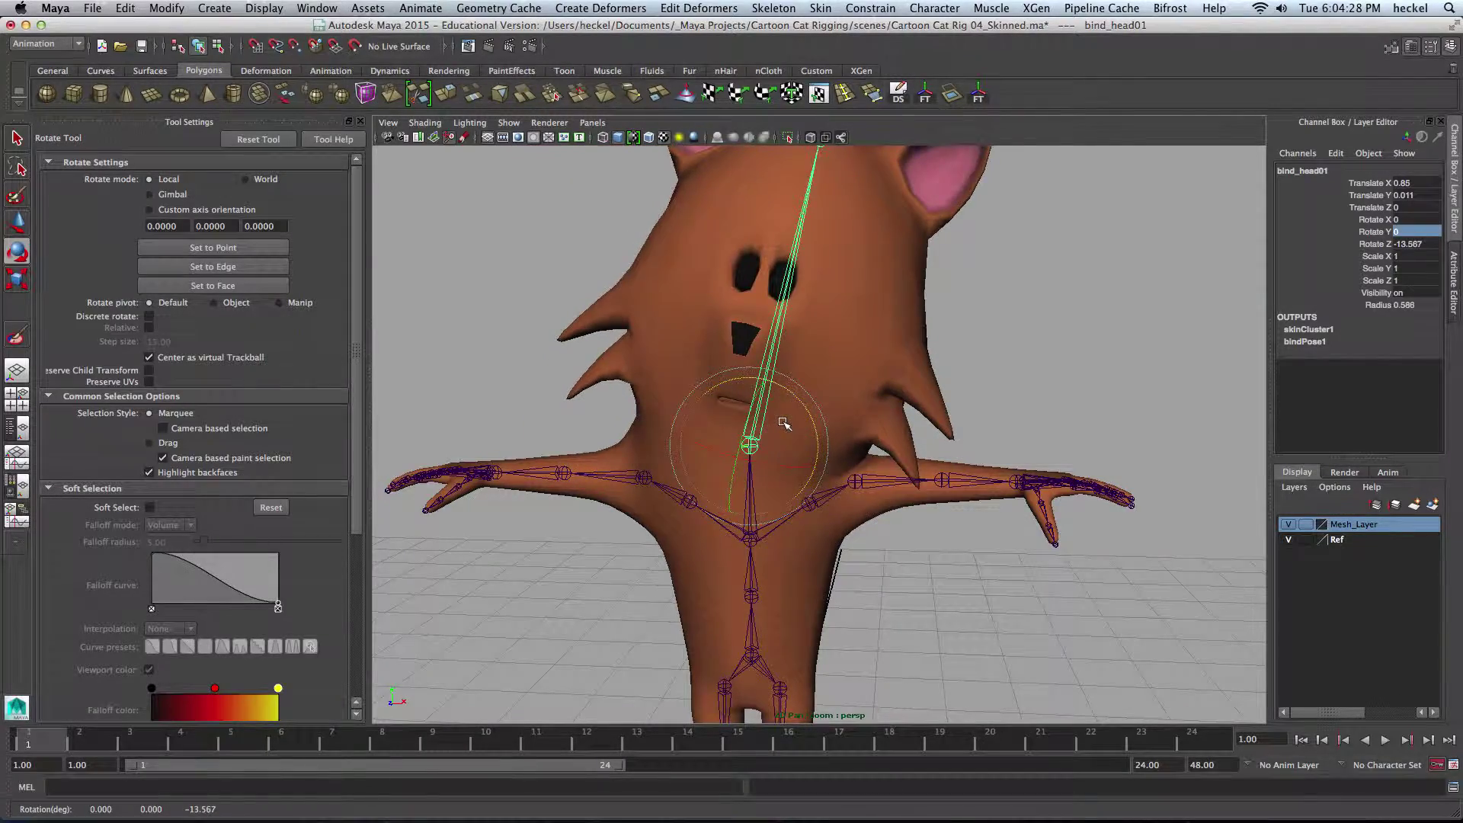
pyautogui.press('super+z')
# Deselect the bind_head01 joint and examine the whole cat with its skeleton in the rest pose
pyautogui.scroll(-5, 898, 460)
pyautogui.keyDown('alt'); pyautogui.moveTo(898, 460); pyautogui.dragTo(920, 411, button='middle'); pyautogui.keyUp('alt')
pyautogui.keyDown('alt'); pyautogui.moveTo(921, 411); pyautogui.dragTo(914, 506); pyautogui.keyUp('alt')
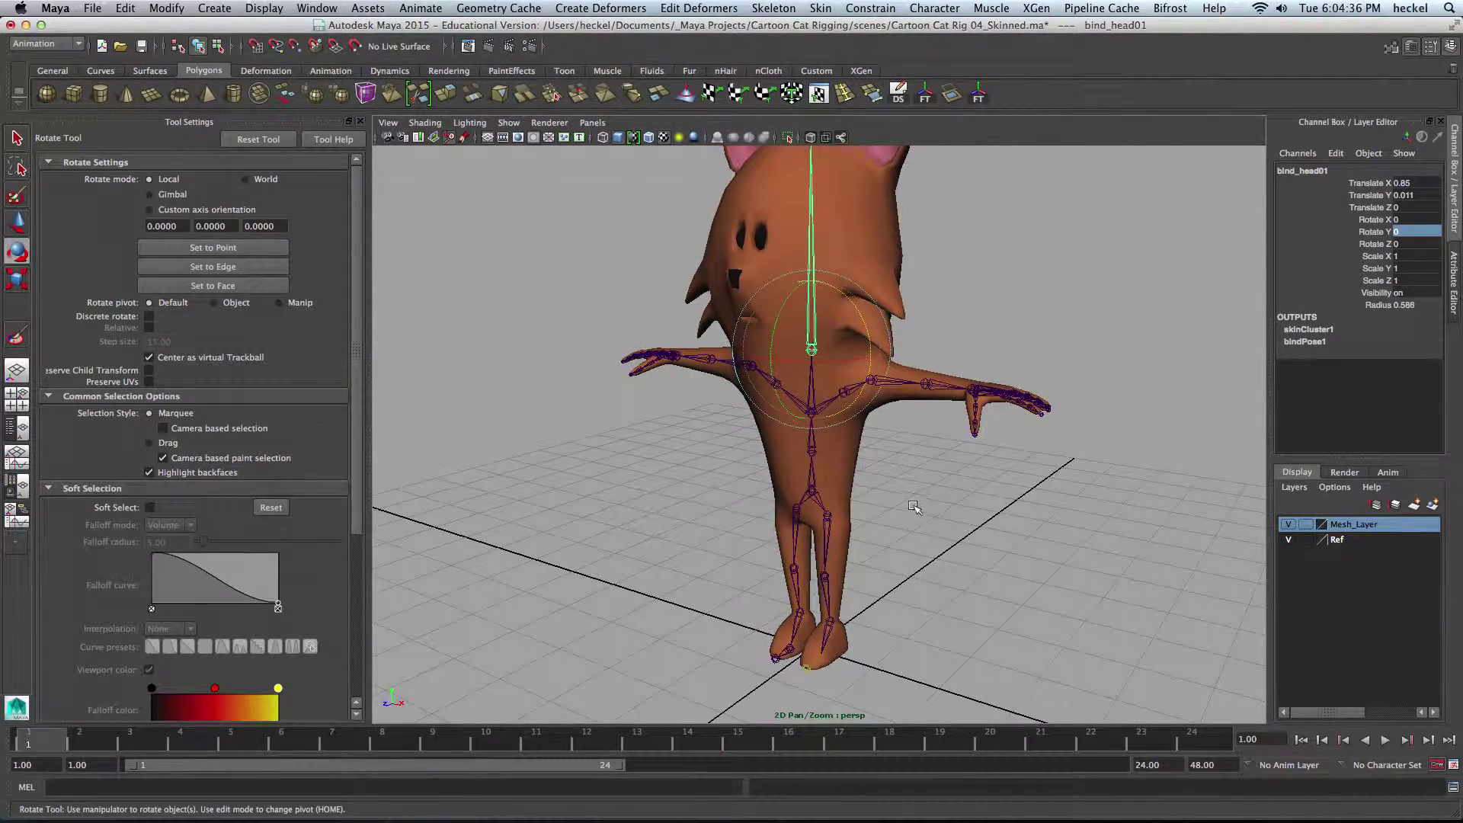
pyautogui.click(913, 506)
pyautogui.keyDown('alt'); pyautogui.moveTo(978, 509); pyautogui.dragTo(911, 503, button='right'); pyautogui.keyUp('alt')
pyautogui.keyDown('alt'); pyautogui.moveTo(911, 502); pyautogui.dragTo(859, 532, button='middle'); pyautogui.keyUp('alt')
pyautogui.keyDown('alt'); pyautogui.moveTo(859, 533); pyautogui.dragTo(889, 529); pyautogui.keyUp('alt')
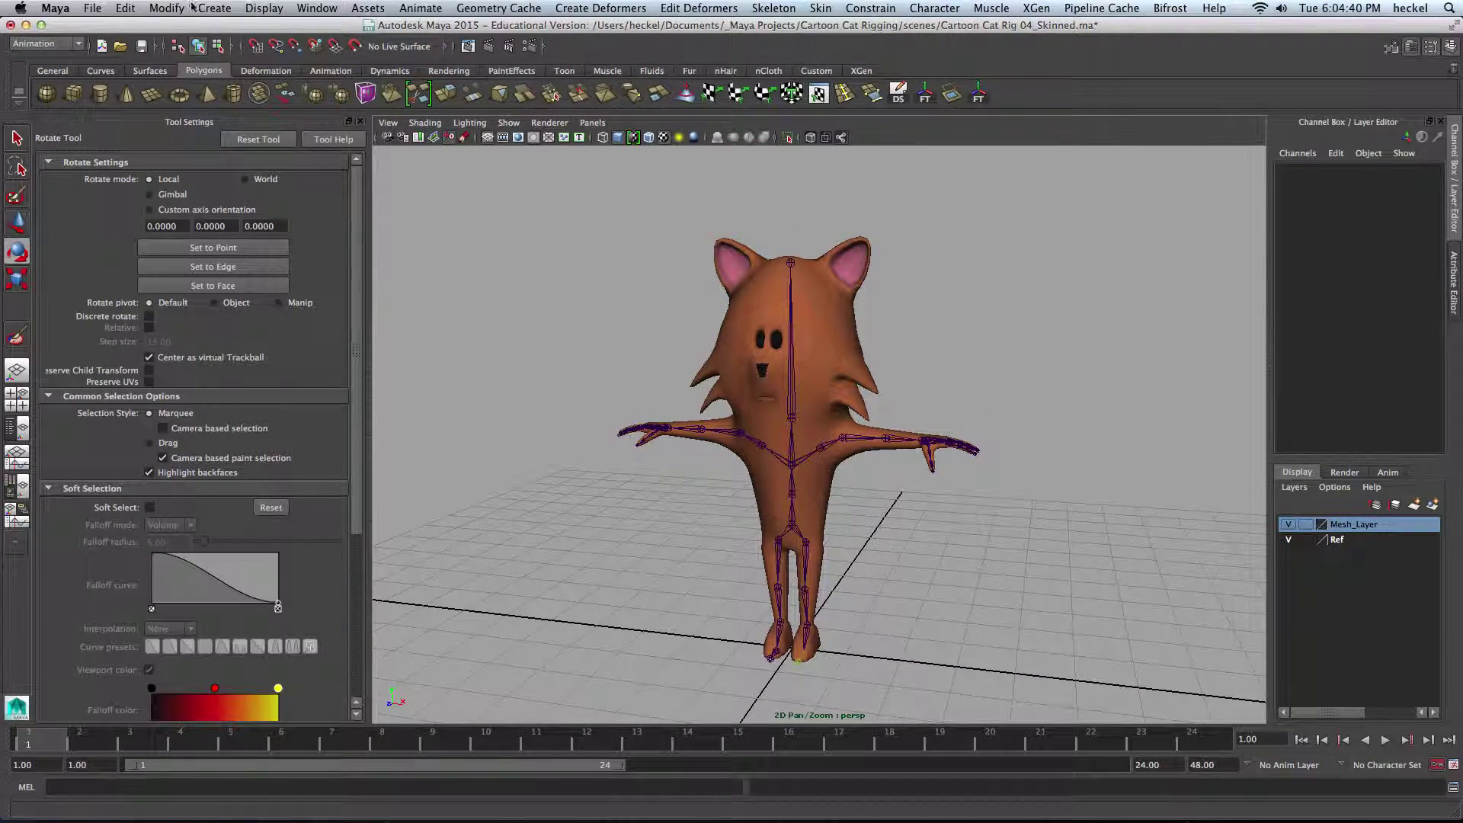
# Save the scene as a new version named Cartoon Cat Rig 05_Skinned.ma in the project's scenes folder
pyautogui.click(93, 9)
pyautogui.click(126, 85)
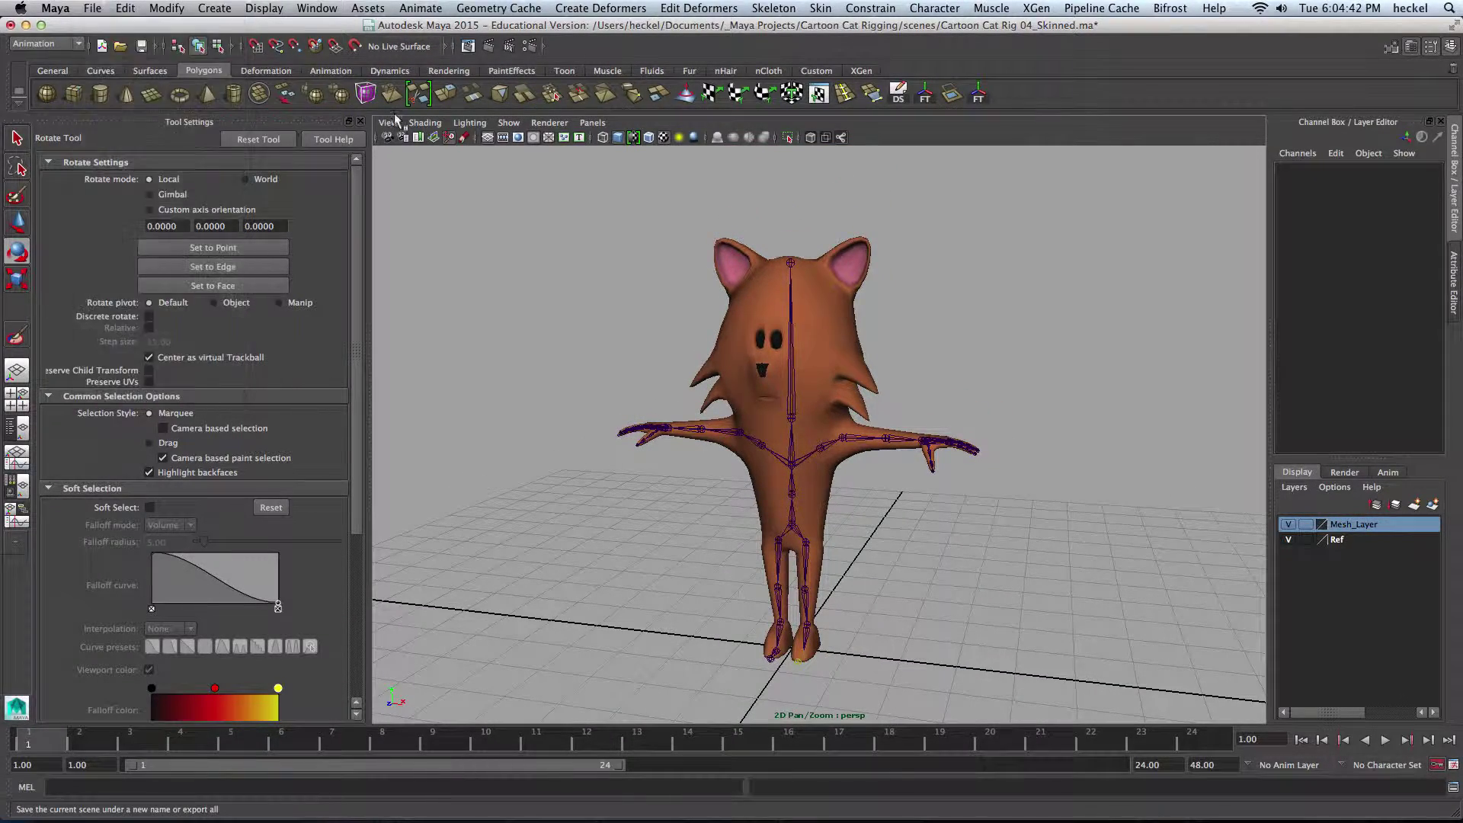
pyautogui.click(211, 136)
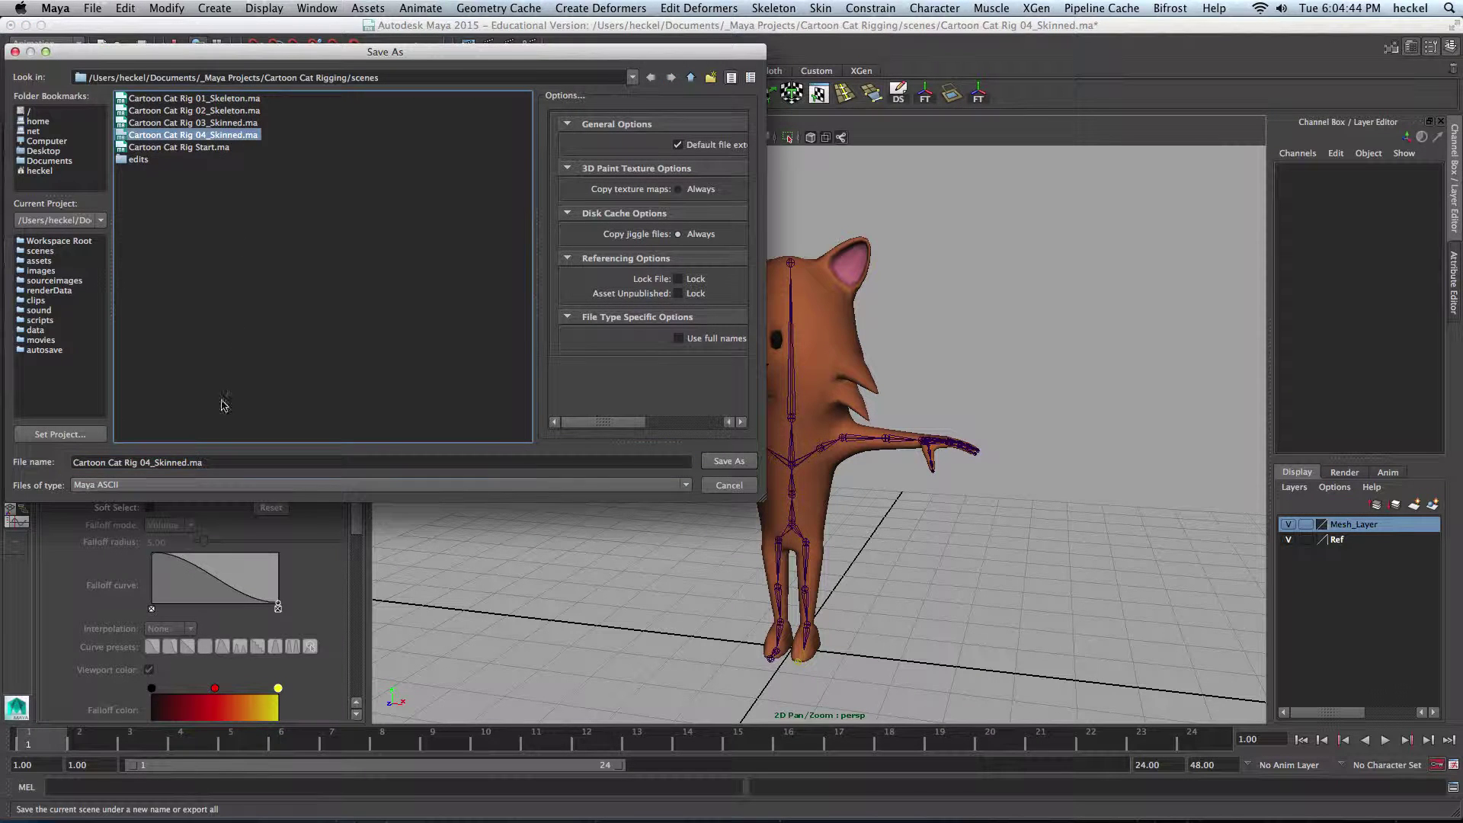
pyautogui.click(152, 462)
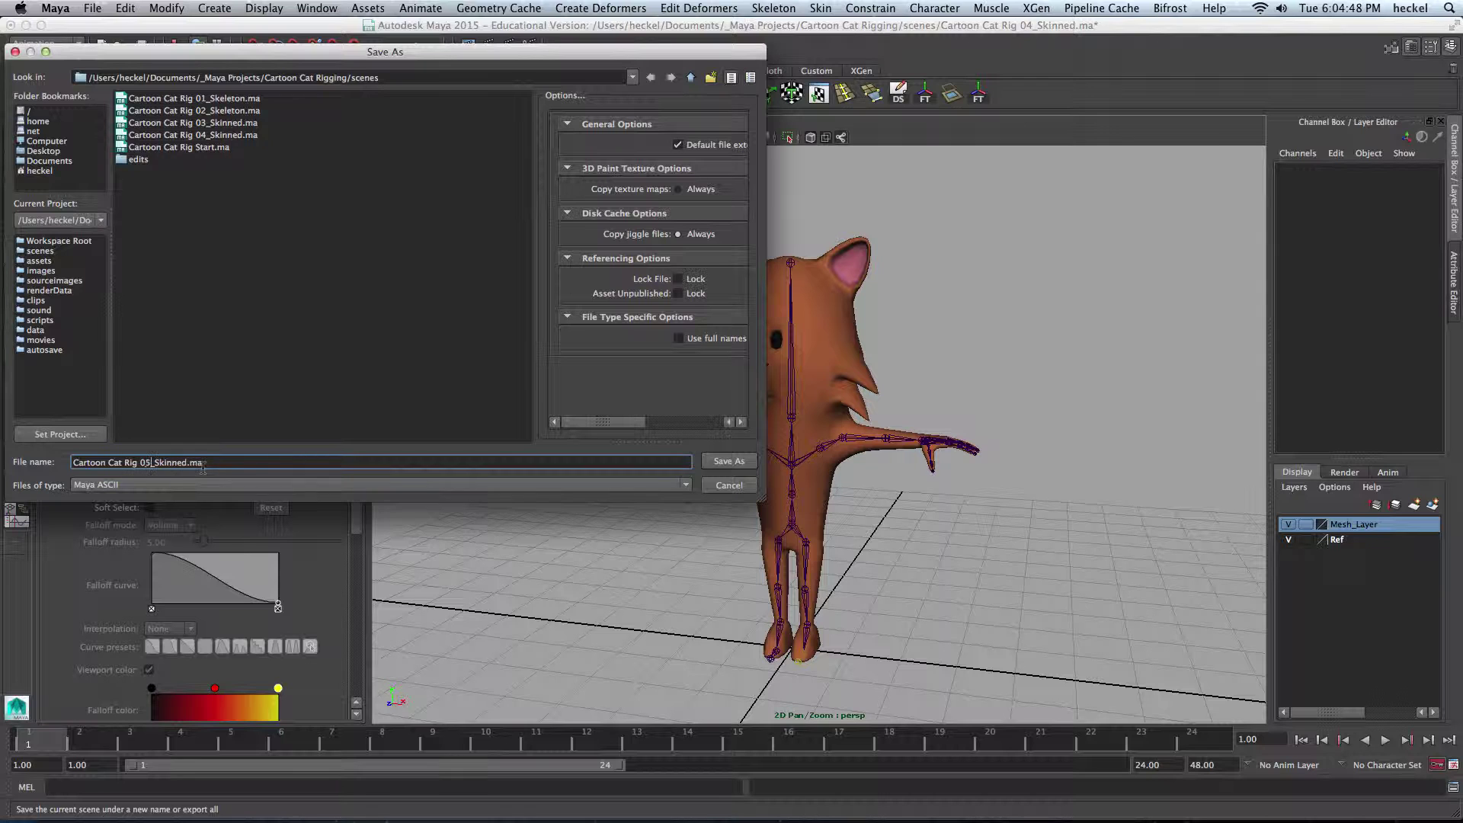
pyautogui.click(728, 462)
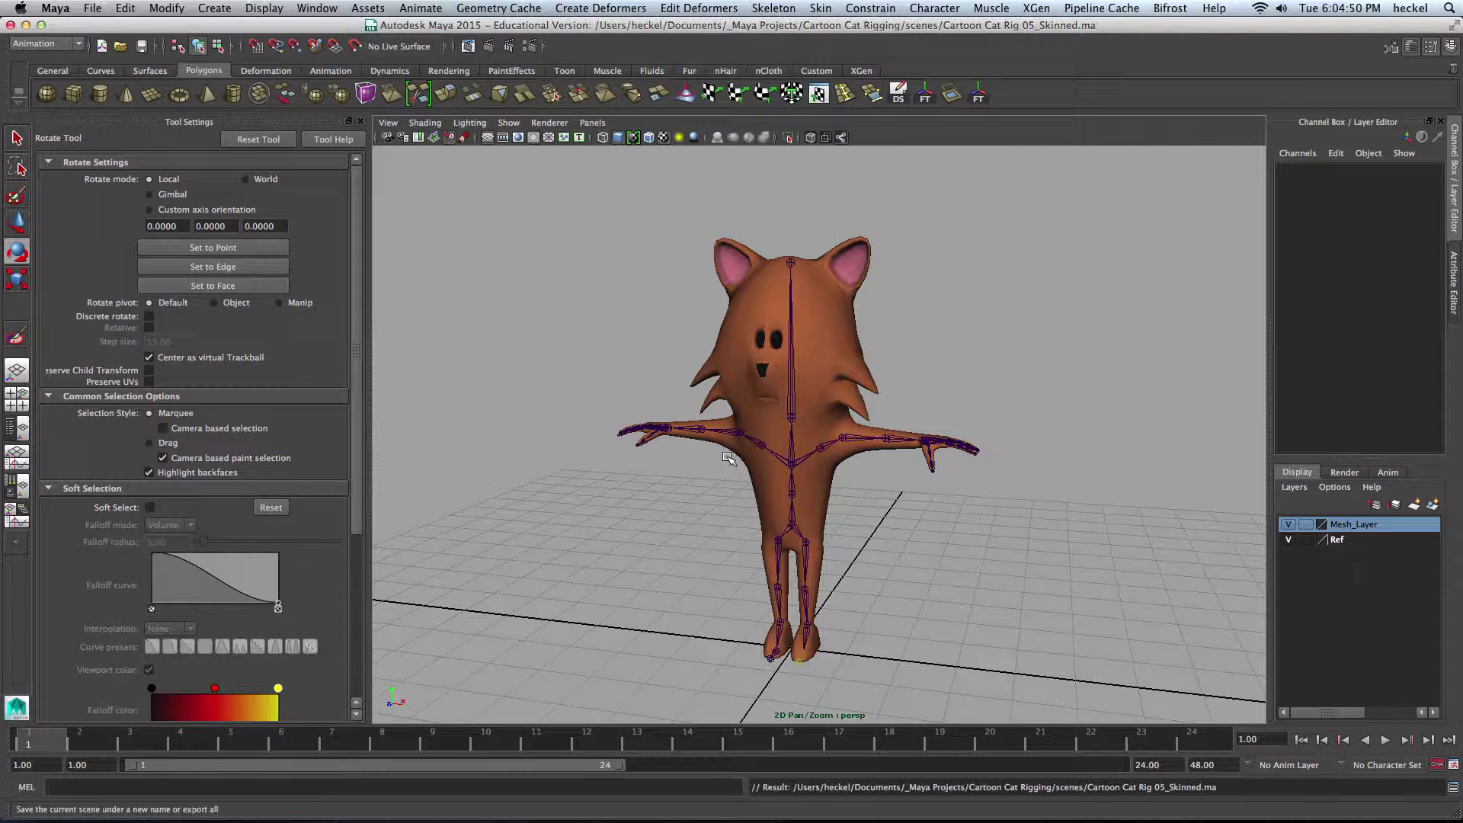